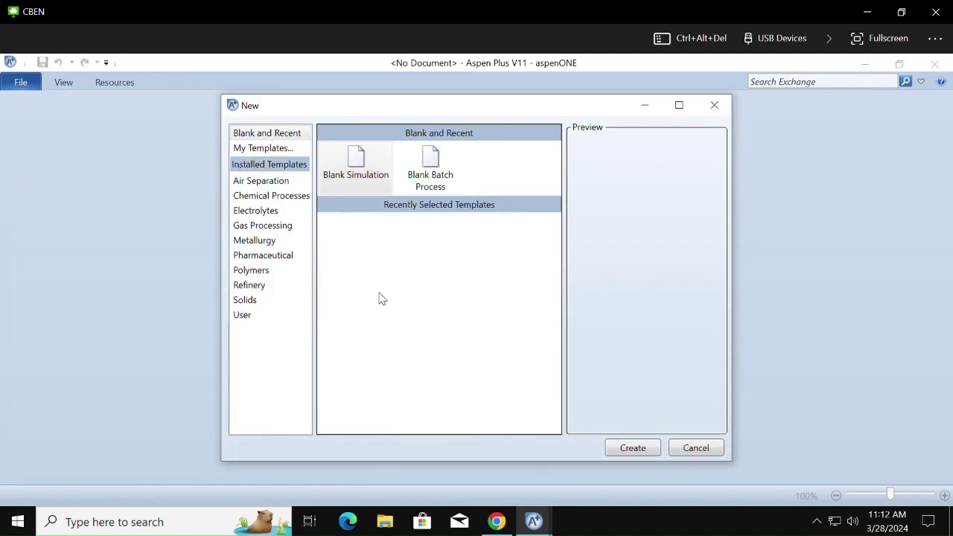
Step: Create a new blank simulation from the Blank Simulation template
{"action": "left_click", "coordinate": [276, 154]}
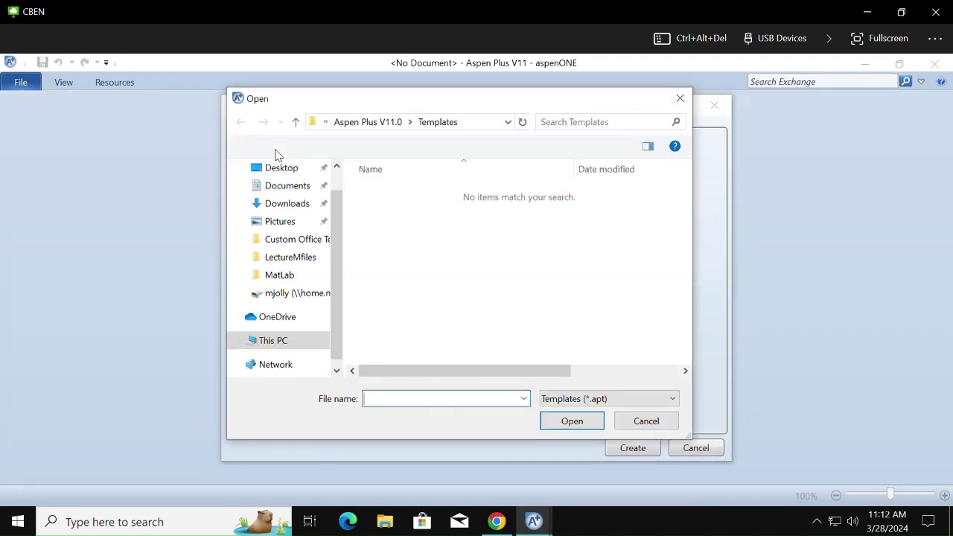
{"action": "left_click", "coordinate": [677, 96]}
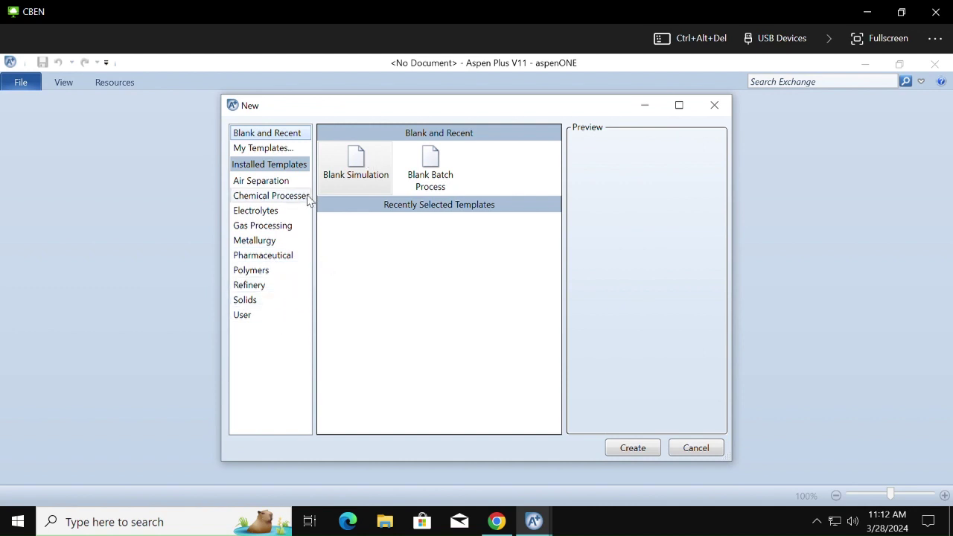
{"action": "left_click", "coordinate": [348, 172]}
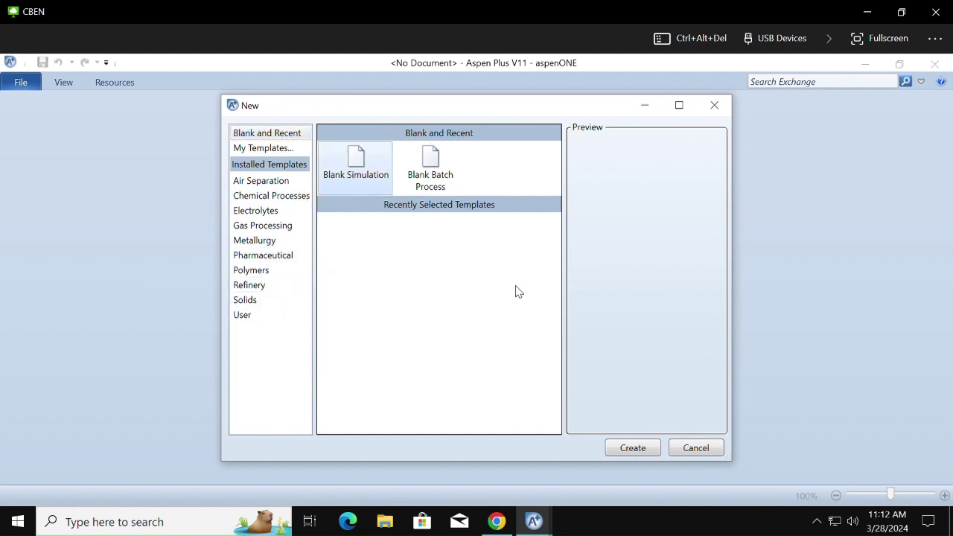
{"action": "left_click", "coordinate": [631, 448]}
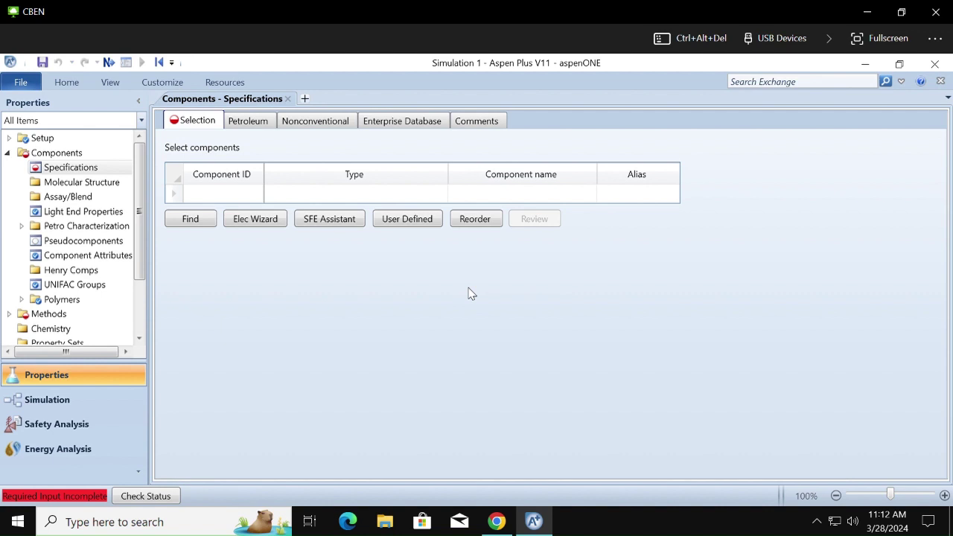
Step: Open the Sticky Notes app from the Windows search and close the Chrome window
{"action": "left_click", "coordinate": [139, 521]}
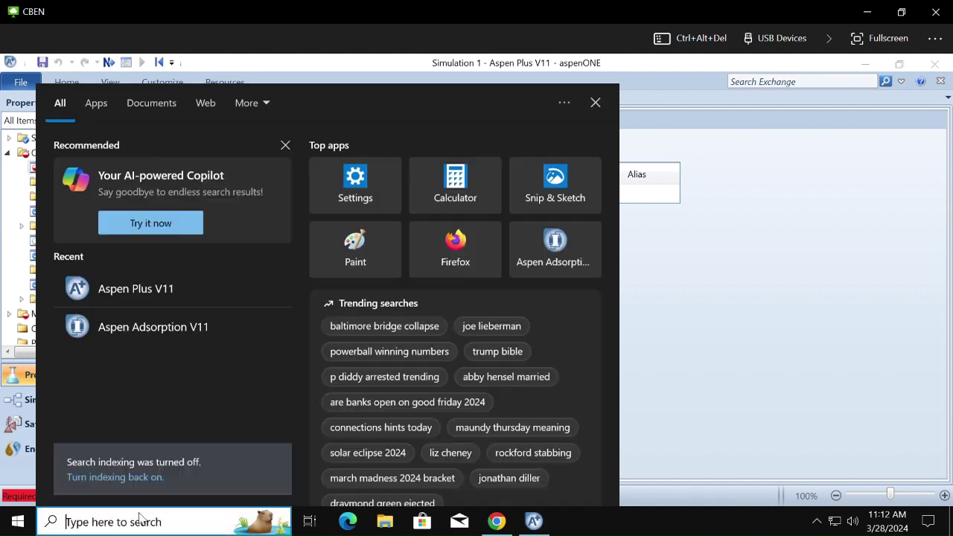
{"action": "type", "text": "no"}
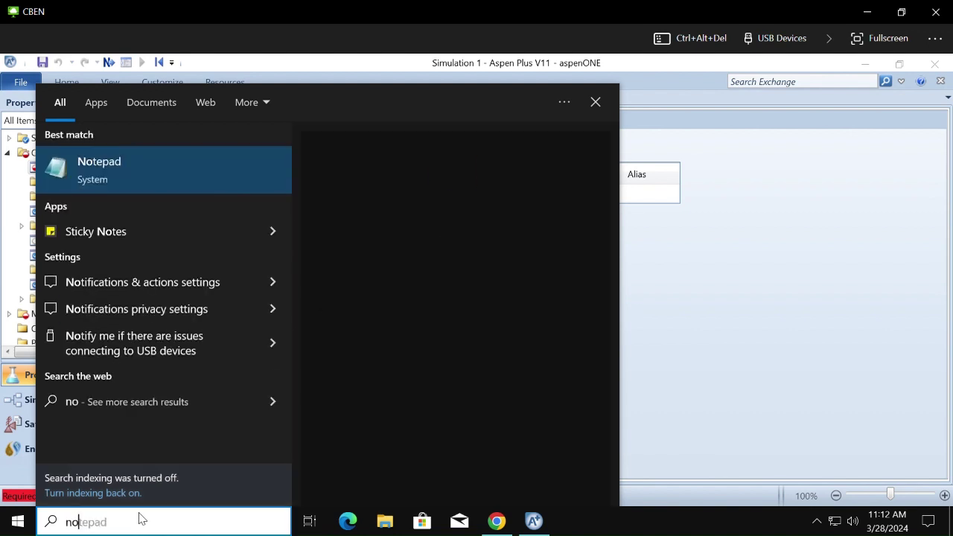
{"action": "left_click", "coordinate": [237, 228]}
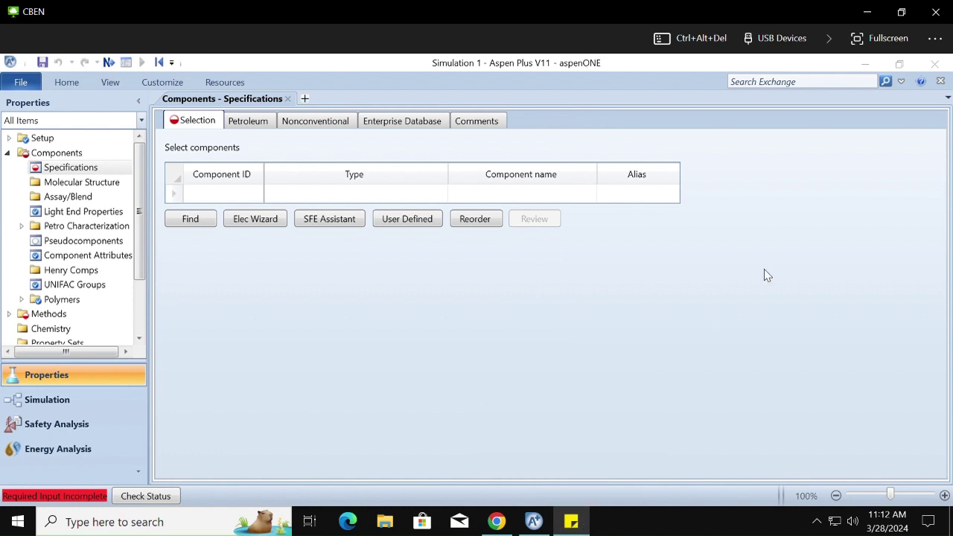
{"action": "mouse_move", "coordinate": [496, 521]}
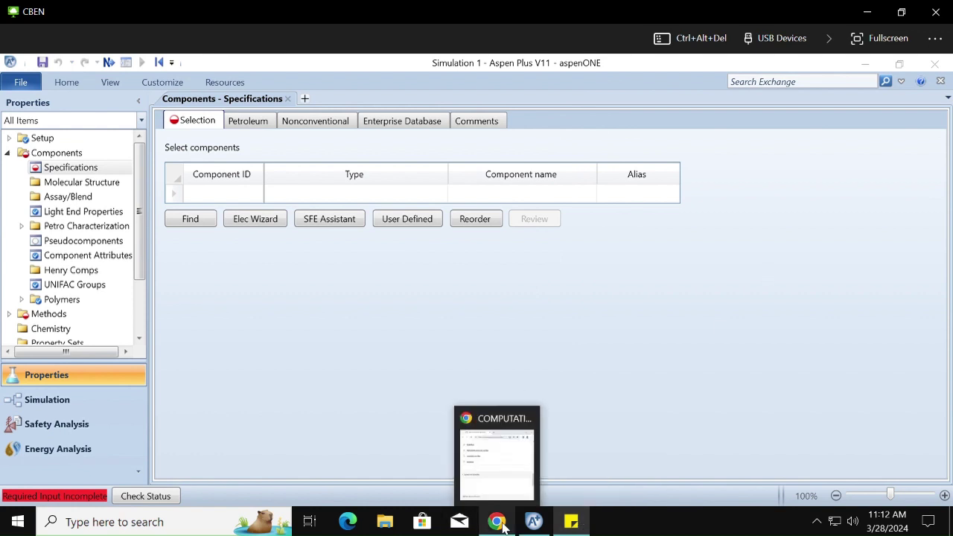
{"action": "left_click", "coordinate": [528, 418]}
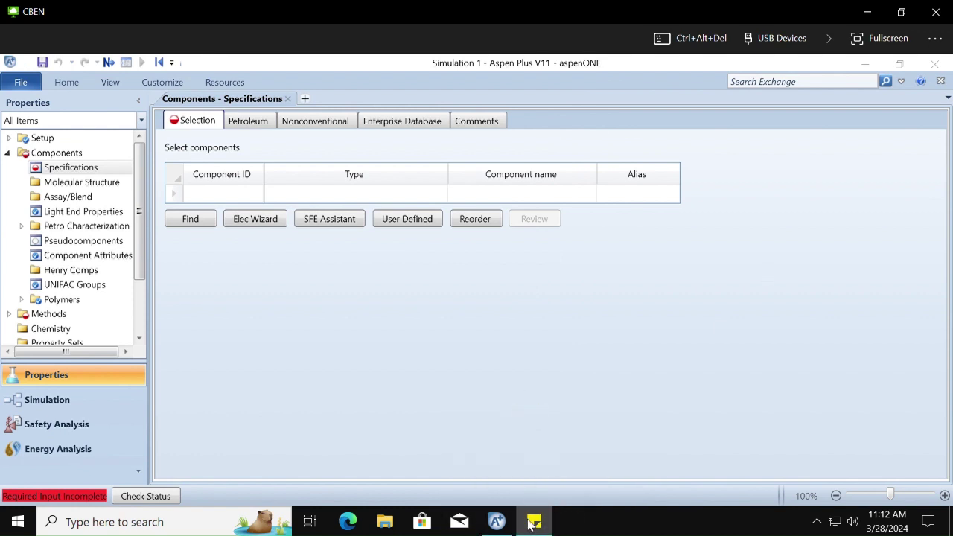
Step: Snap the Aspen Plus window to one half of the desktop
{"action": "left_click_drag", "start_coordinate": [514, 62], "coordinate": [317, 189]}
{"action": "key", "text": "super+Left"}
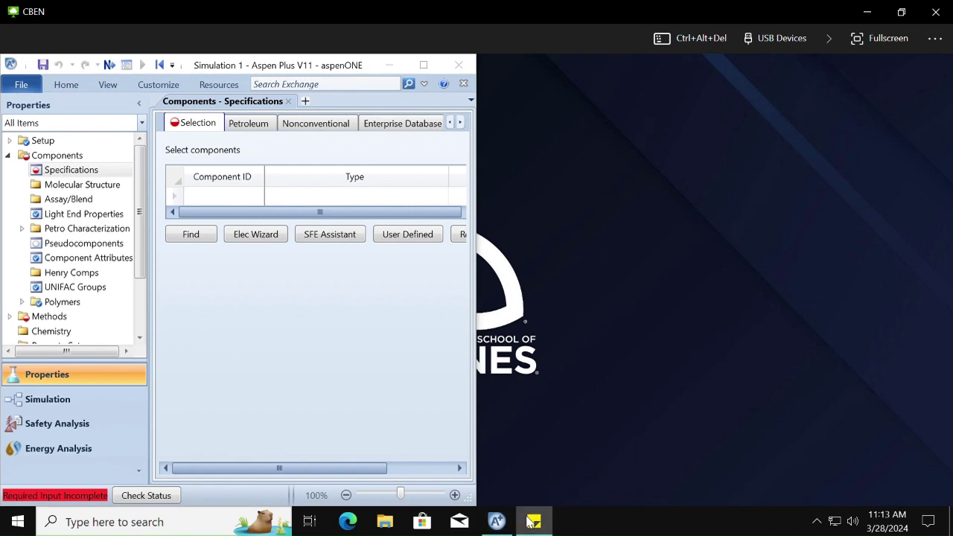
Step: Restart Sticky Notes and close its notes list, keeping the blank note open
{"action": "right_click", "coordinate": [530, 523]}
{"action": "left_click", "coordinate": [528, 492]}
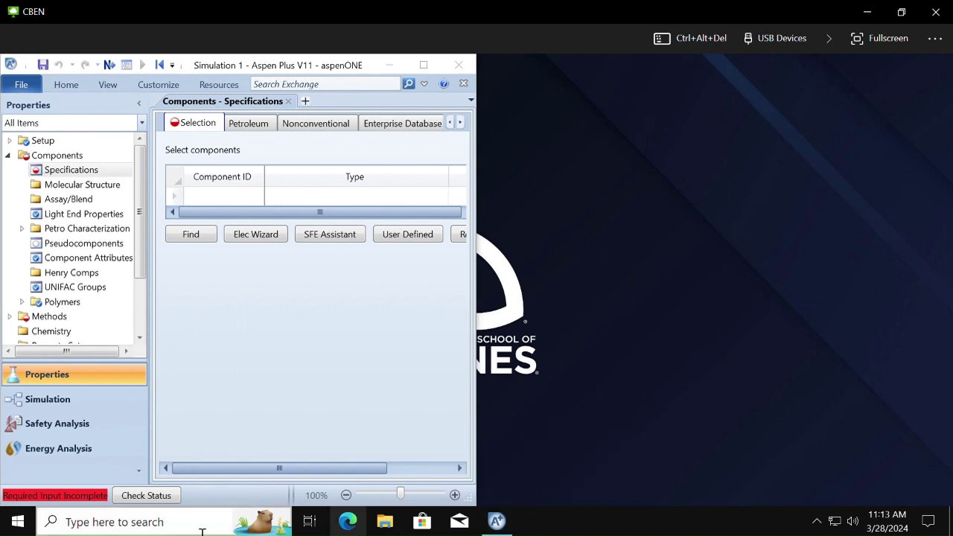
{"action": "left_click", "coordinate": [195, 525]}
{"action": "left_click", "coordinate": [157, 301]}
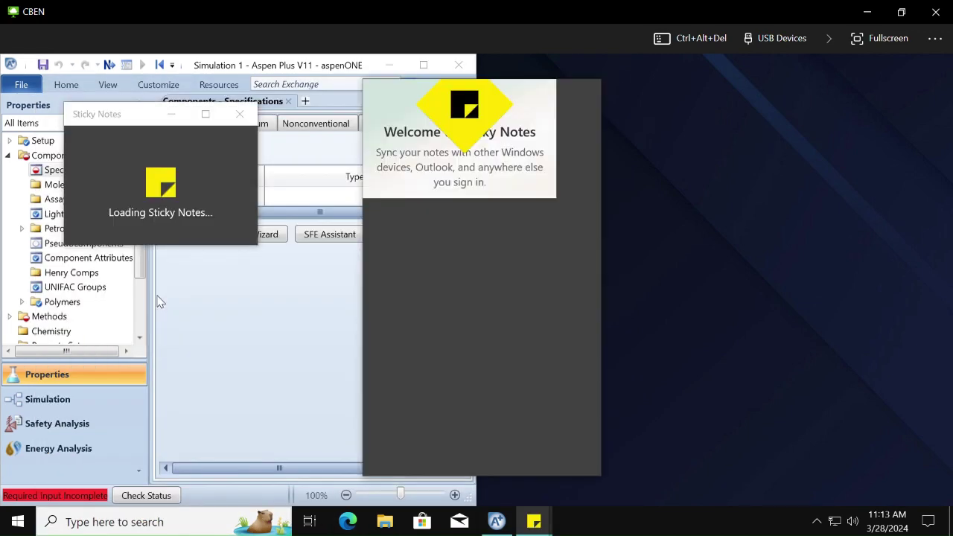
{"action": "left_click", "coordinate": [490, 405]}
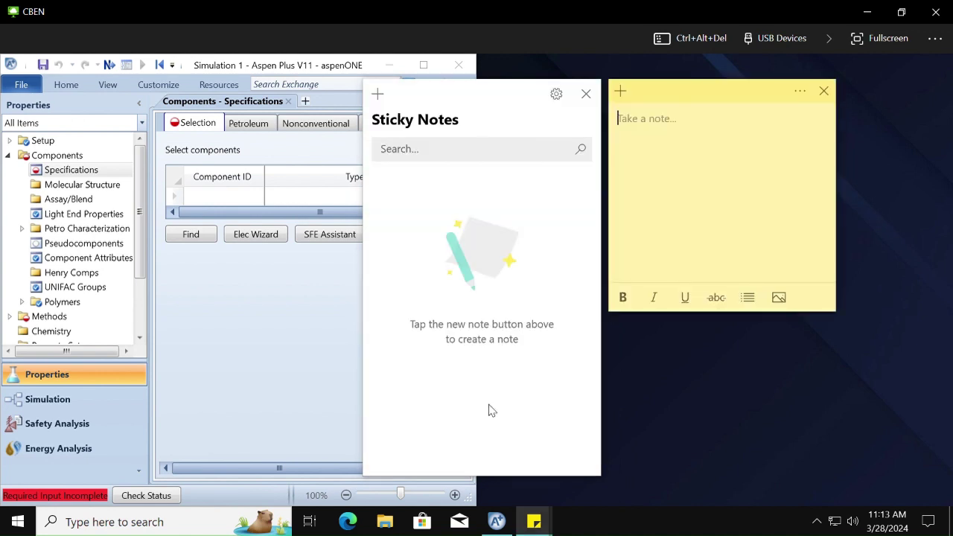
{"action": "left_click", "coordinate": [586, 93]}
Step: Maximize the Aspen Plus window and place the blank sticky note in front of it, beside the components table
{"action": "left_click", "coordinate": [693, 271]}
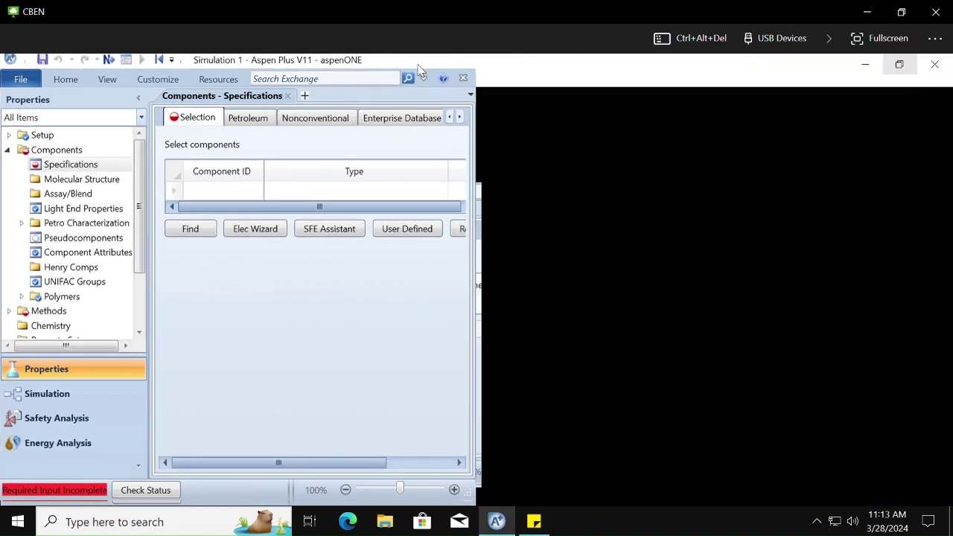
{"action": "left_click", "coordinate": [534, 521]}
{"action": "left_click_drag", "start_coordinate": [694, 88], "coordinate": [794, 110]}
Step: Write the note heading "COMMMENTARY" and a first bullet, "-Remember for APEN PLUS we have to turn all the pokeballs into blue checks become twitter verified"
{"action": "type", "text": "COMMMENTART"}
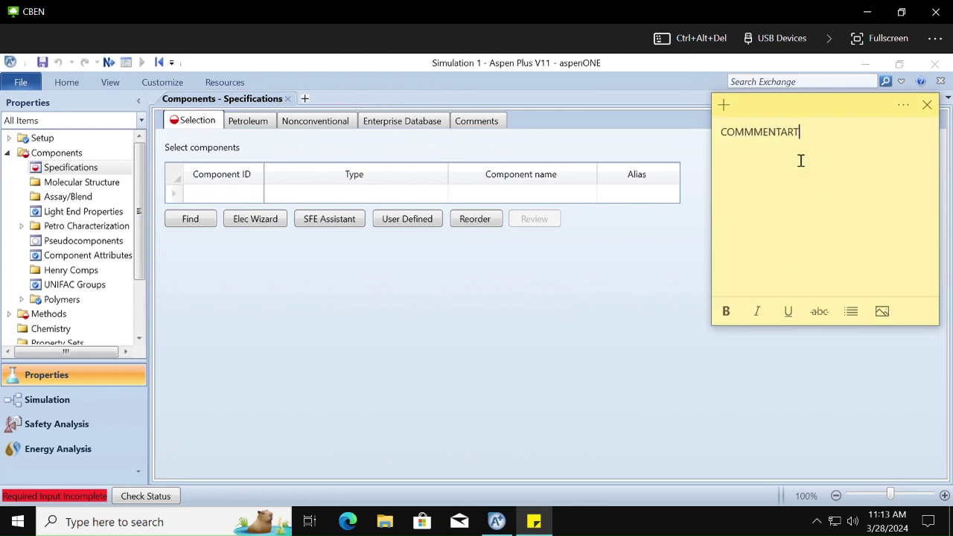
{"action": "key", "text": "BackSpace"}
{"action": "type", "text": "Y"}
{"action": "key", "text": "Return"}
{"action": "type", "text": "-Remember for APEN PLUS"}
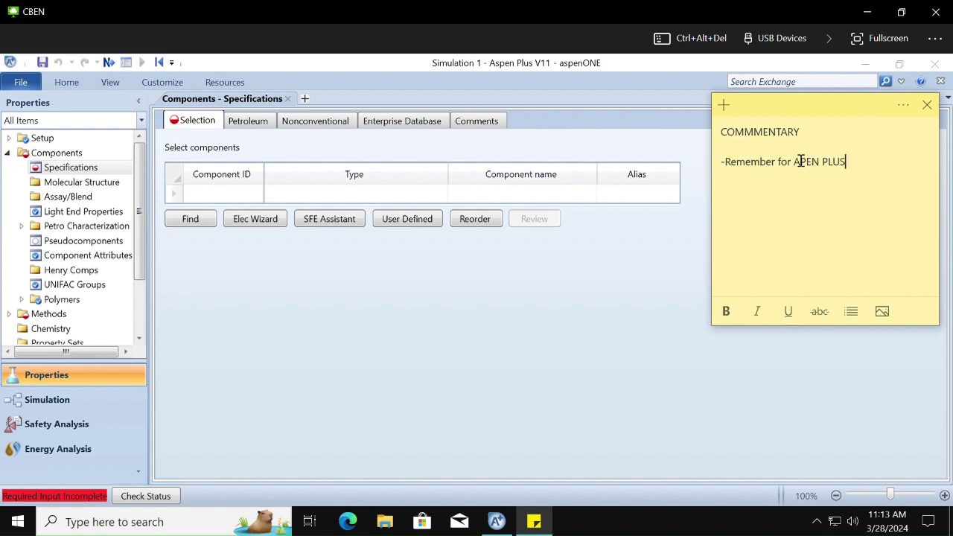
{"action": "type", "text": " we have to turn all the pokebal"}
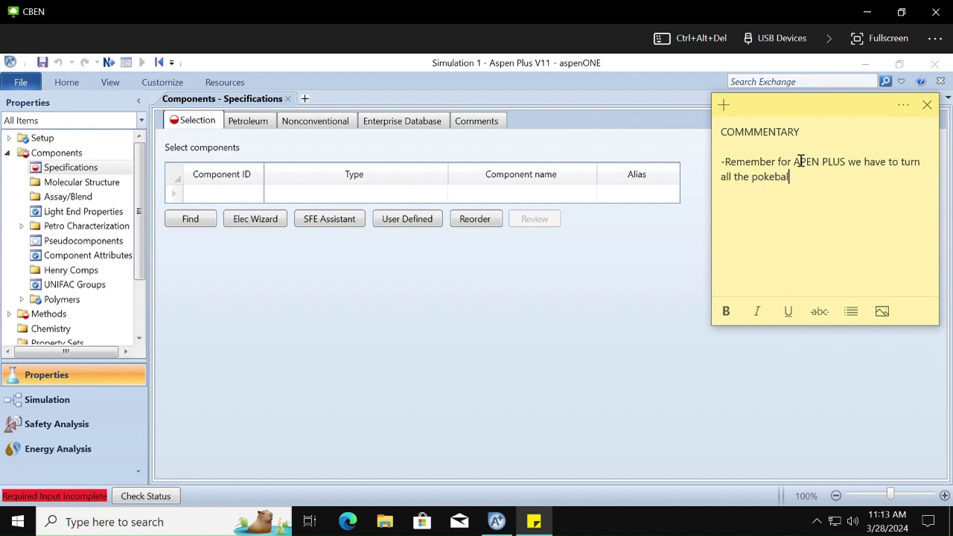
{"action": "type", "text": "ls into blue checks "}
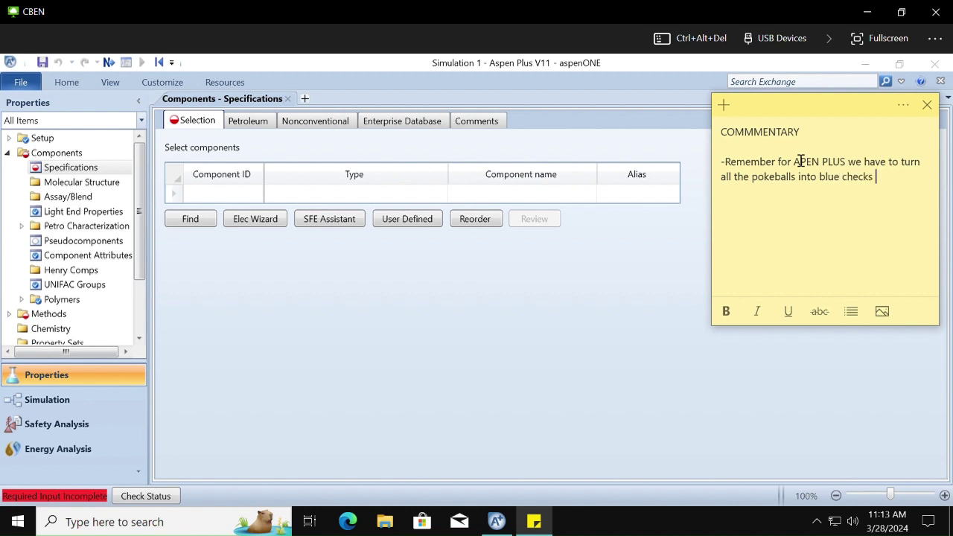
{"action": "type", "text": "become twitter verified"}
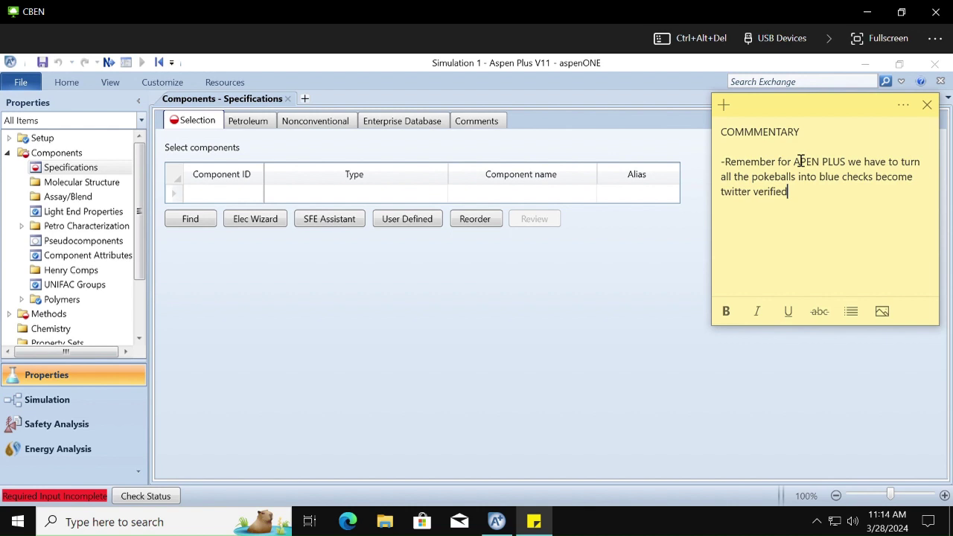
{"action": "key", "text": "Return"}
{"action": "type", "text": "\"\"\"\"\"\"\"\"\""}
{"action": "key", "text": "BackSpace"}
{"action": "key", "text": "BackSpace"}
{"action": "key", "text": "BackSpace"}
{"action": "key", "text": "BackSpace"}
{"action": "key", "text": "BackSpace"}
{"action": "key", "text": "BackSpace"}
{"action": "key", "text": "BackSpace"}
{"action": "key", "text": "BackSpace"}
{"action": "key", "text": "BackSpace"}
{"action": "key", "text": "BackSpace"}
{"action": "key", "text": "BackSpace"}
{"action": "key", "text": "BackSpace"}
{"action": "key", "text": "BackSpace"}
{"action": "key", "text": "BackSpace"}
{"action": "key", "text": "BackSpace"}
{"action": "key", "text": "BackSpace"}
{"action": "type", "text": "rified"}
Step: Start a second dash bullet in the note and change the note's color to green
{"action": "key", "text": "Return"}
{"action": "type", "text": "-"}
{"action": "left_click", "coordinate": [904, 104]}
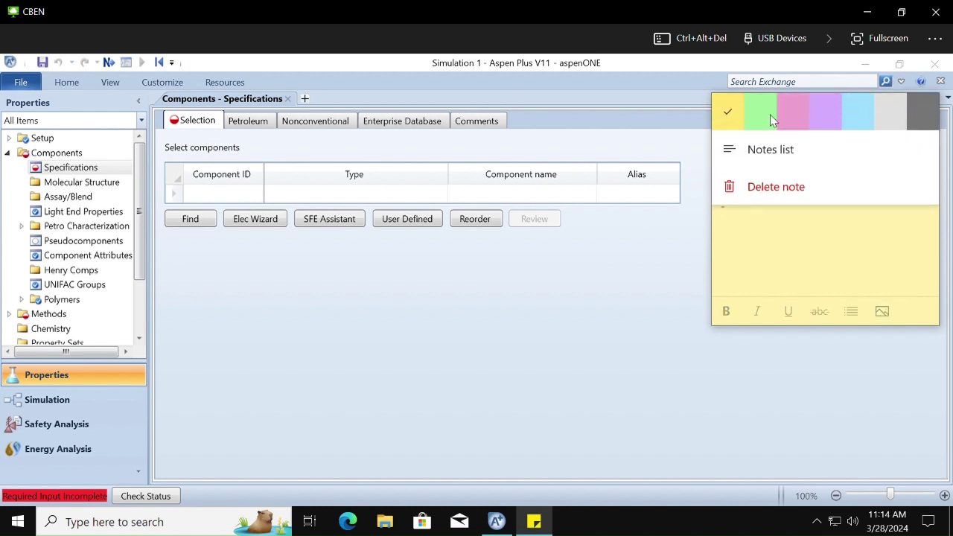
{"action": "left_click", "coordinate": [772, 121]}
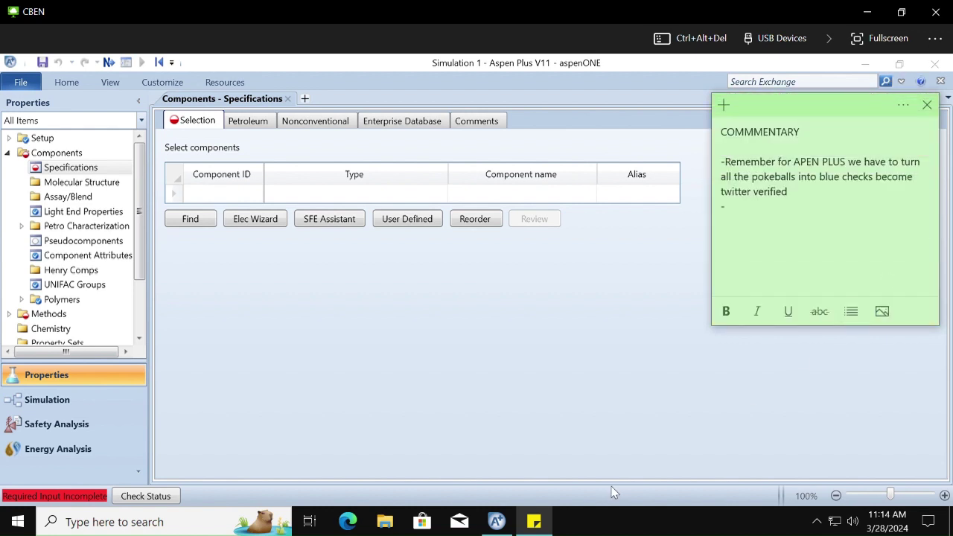
Step: Begin the second bullet with "The" and extend the note's heading with "lecture 17 or 18"
{"action": "left_click", "coordinate": [604, 65]}
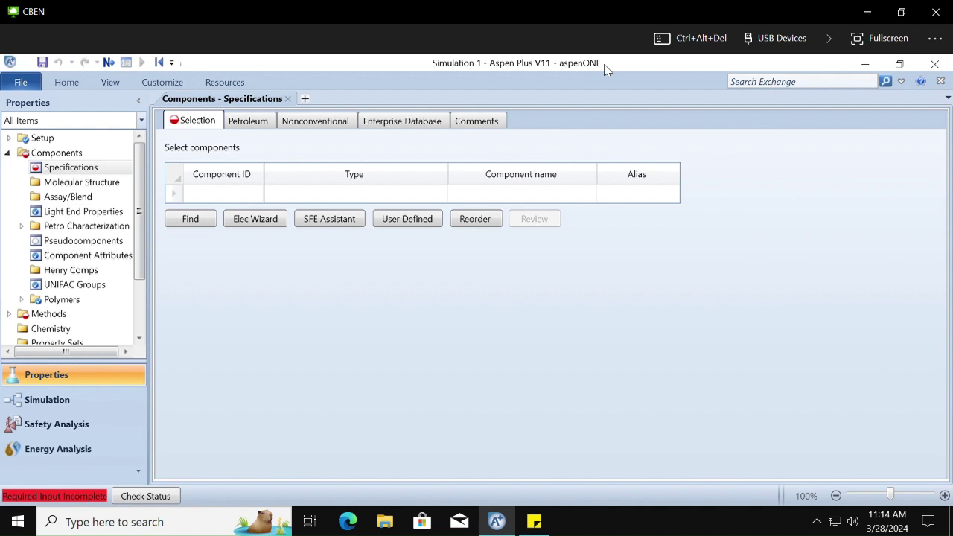
{"action": "key", "text": "alt+Tab"}
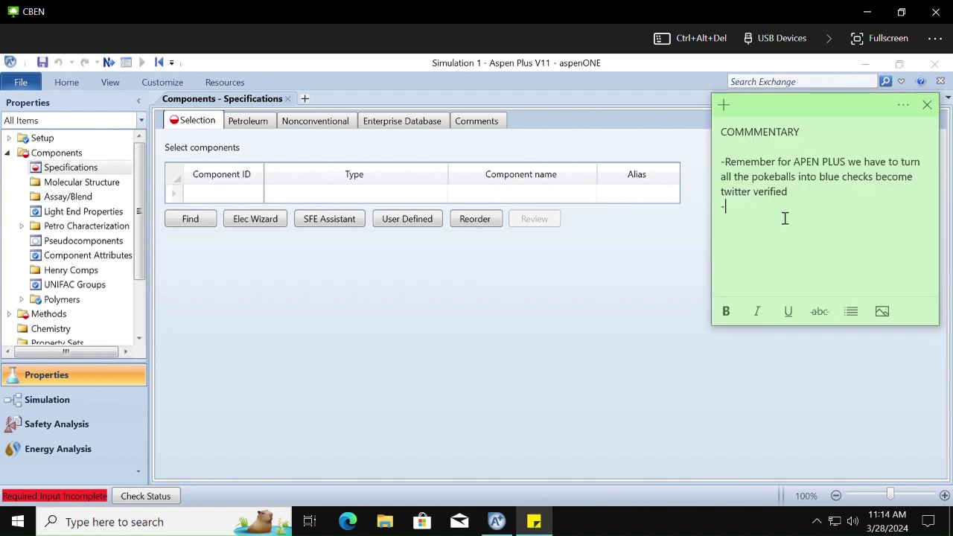
{"action": "type", "text": "The"}
{"action": "left_click", "coordinate": [835, 131]}
{"action": "type", "text": "lecture 1"}
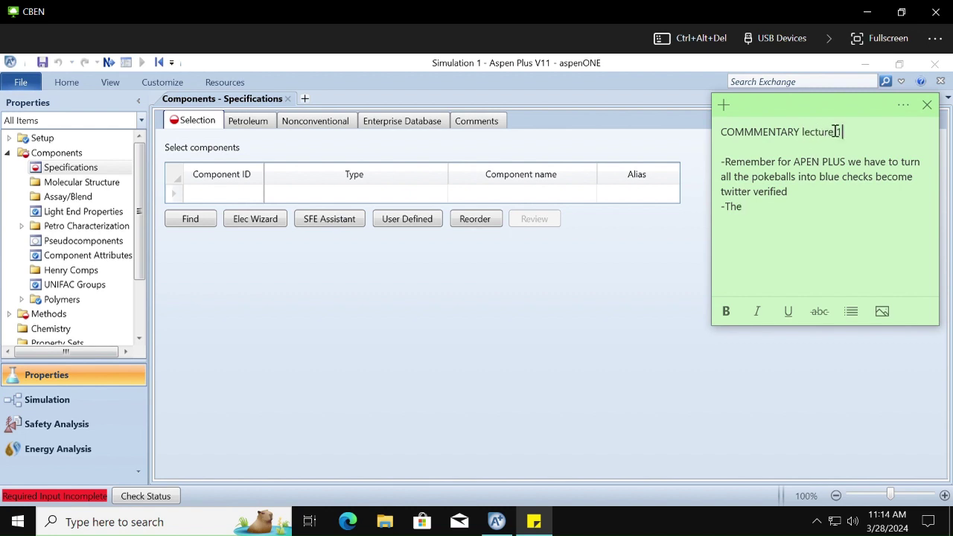
{"action": "type", "text": "7 or 18"}
Step: Continue the second bullet with "flow diagram we are using is in the lecure slides, its's a flow process used to cool a reacter product"
{"action": "left_click", "coordinate": [803, 211]}
{"action": "type", "text": "flow diagr"}
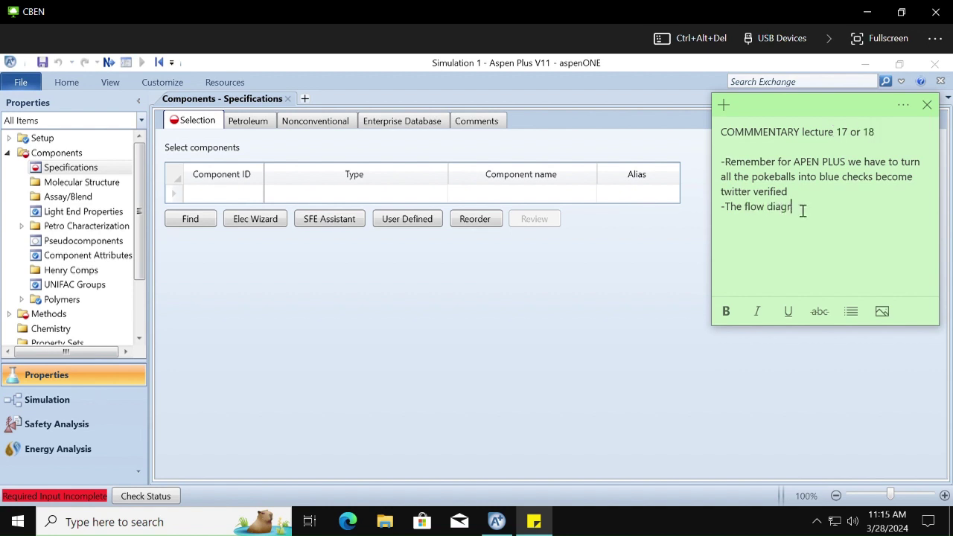
{"action": "type", "text": "am we are using is in the lec"}
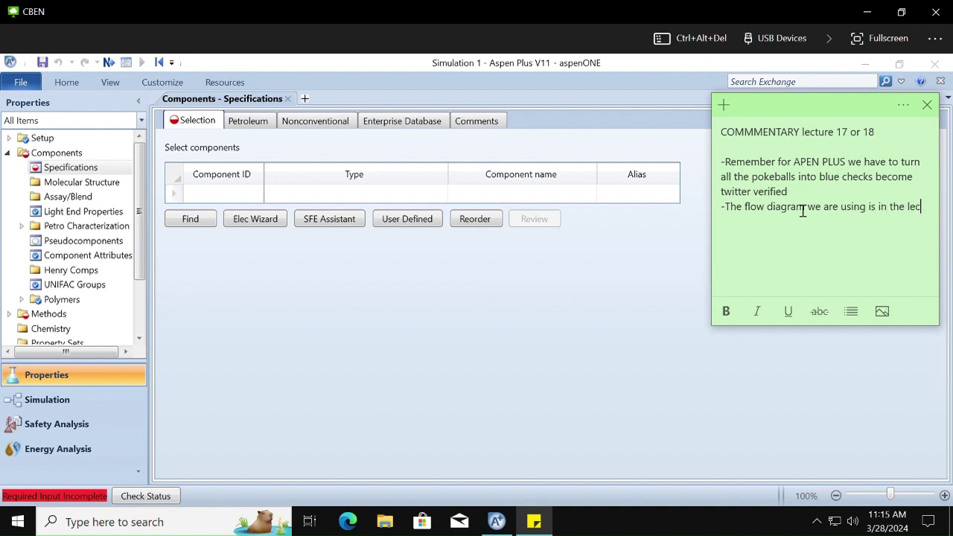
{"action": "type", "text": "ure slides, it's a dl"}
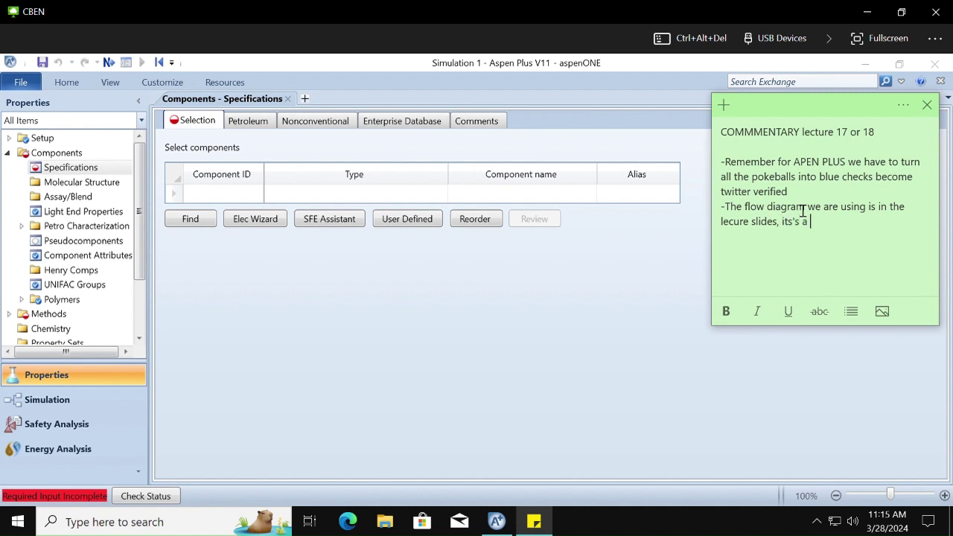
{"action": "key", "text": "BackSpace"}
{"action": "key", "text": "BackSpace"}
{"action": "type", "text": "flow process used to cool"}
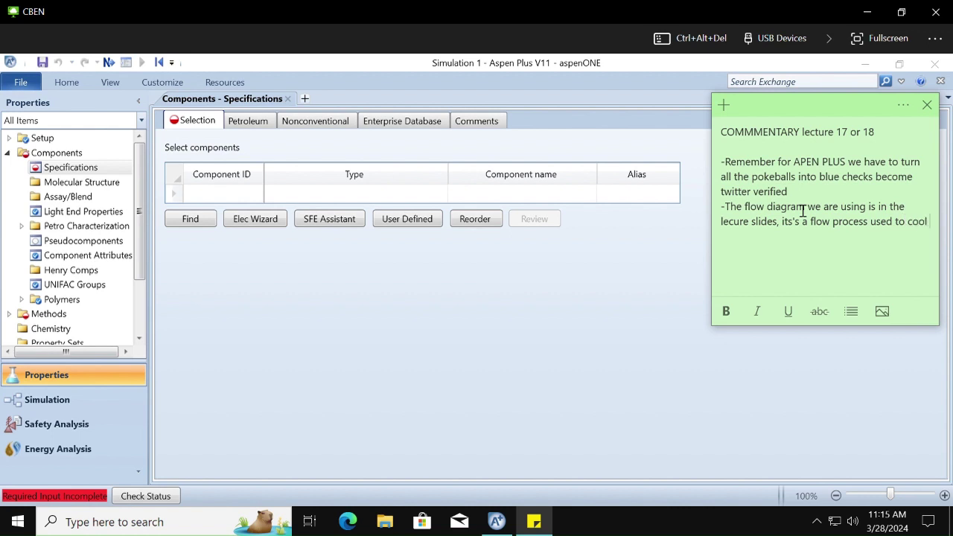
{"action": "type", "text": " a reacter product"}
{"action": "key", "text": "BackSpace"}
Step: Add the sentence "There is a complex complete cycle, and a simplified but broken cycle on the slides." to the note
{"action": "type", "text": ". Ther"}
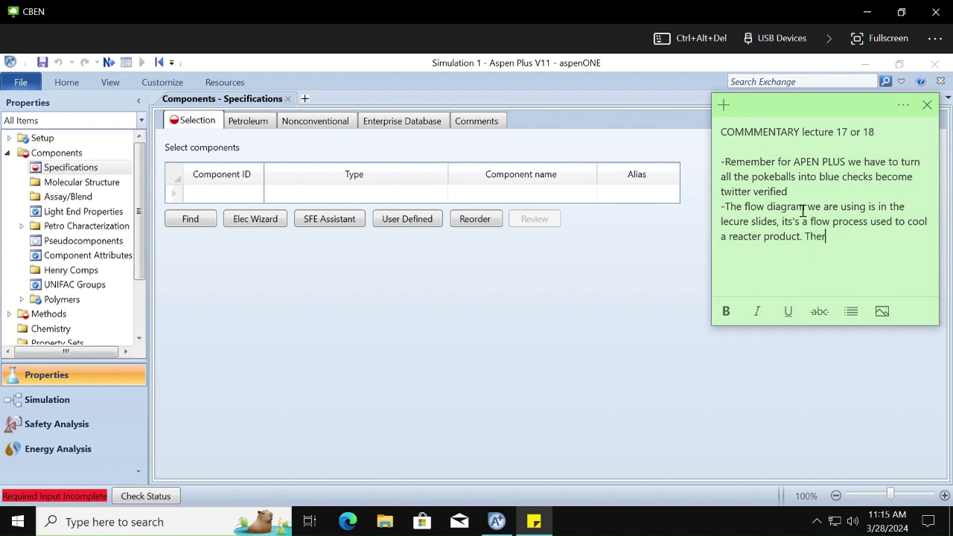
{"action": "type", "text": "e is a complex complete cycle"}
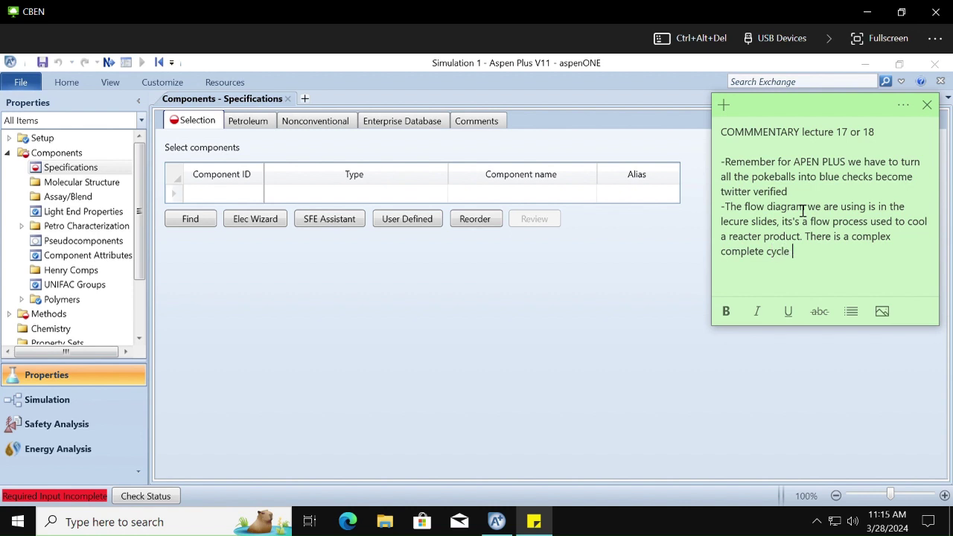
{"action": "key", "text": "BackSpace"}
{"action": "type", "text": ", and a simplified "}
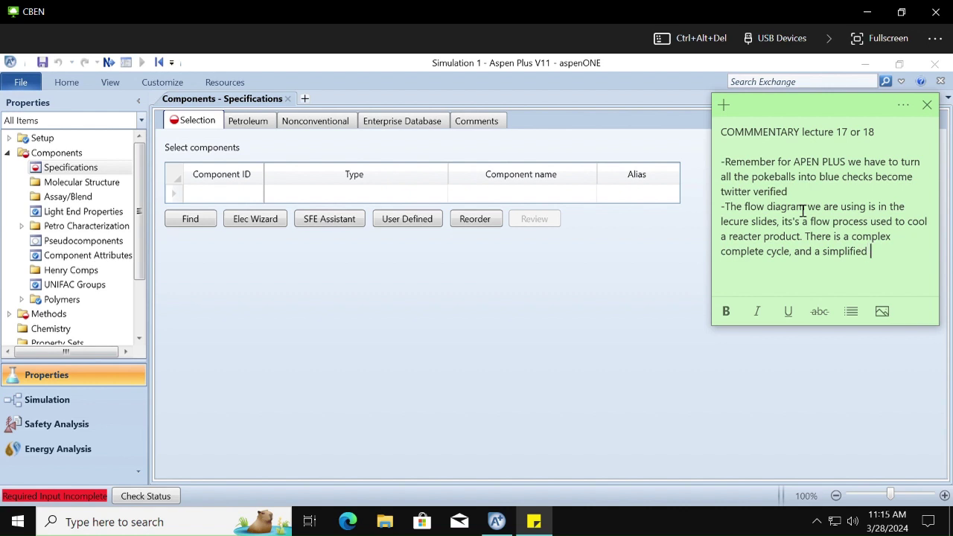
{"action": "type", "text": "but broken cuc"}
{"action": "key", "text": "BackSpace"}
{"action": "key", "text": "BackSpace"}
{"action": "key", "text": "BackSpace"}
{"action": "type", "text": "cycle on the slides."}
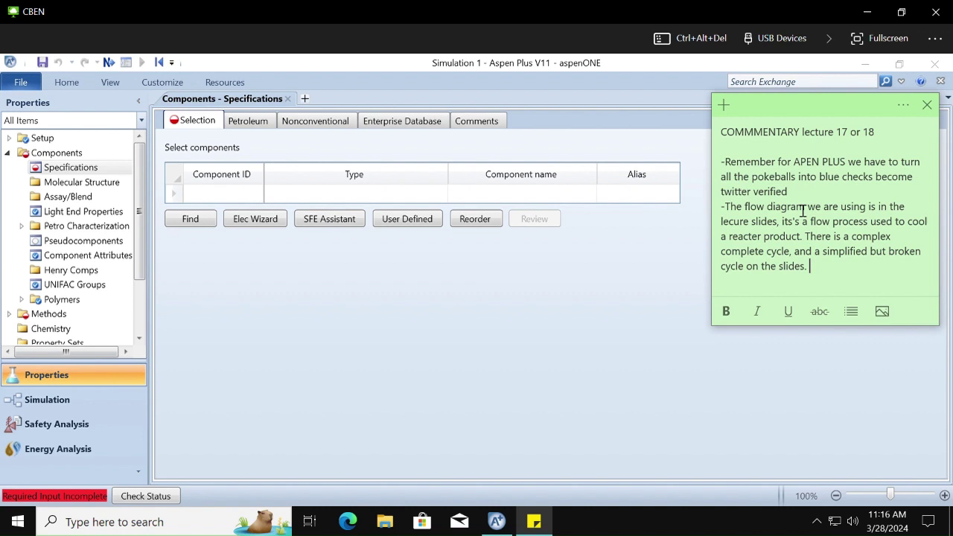
Step: Split the sentence about the two cycles into its own dash bullet and add blank lines at the note's end
{"action": "left_click", "coordinate": [807, 236]}
{"action": "key", "text": "Return"}
{"action": "type", "text": "-"}
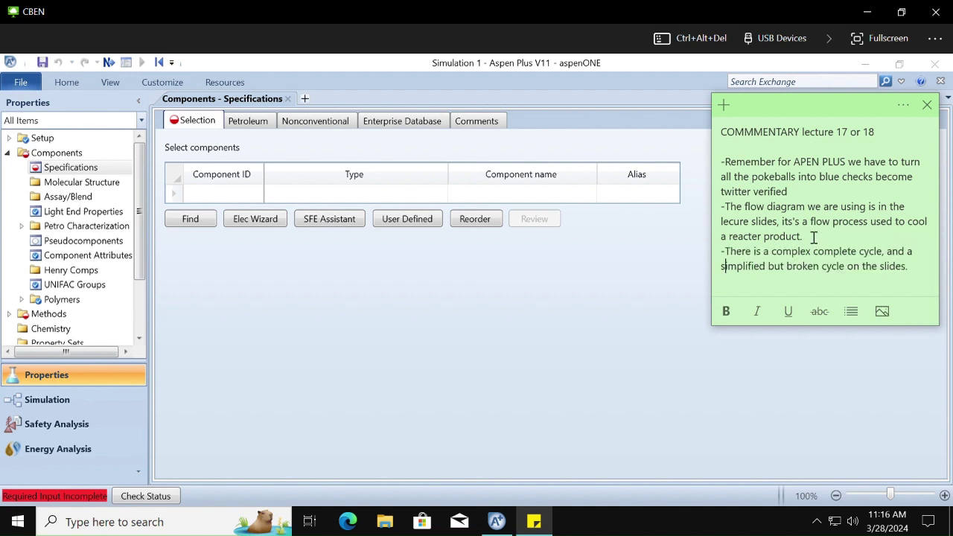
{"action": "left_click", "coordinate": [910, 265]}
{"action": "key", "text": "Return"}
{"action": "key", "text": "Return"}
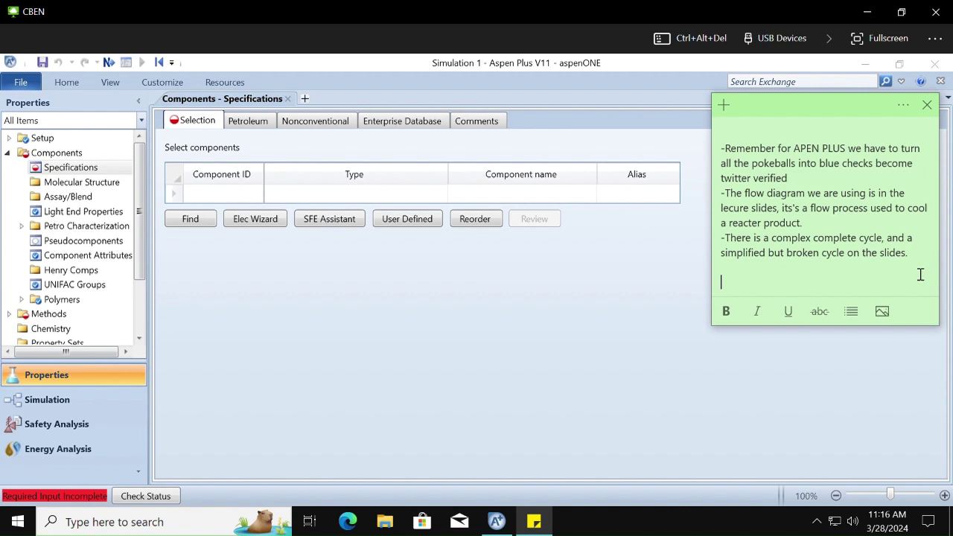
Step: Add WATER as the first component by name in the Aspen Plus component selection table
{"action": "left_click", "coordinate": [504, 195]}
{"action": "type", "text": "WATER"}
{"action": "key", "text": "Return"}
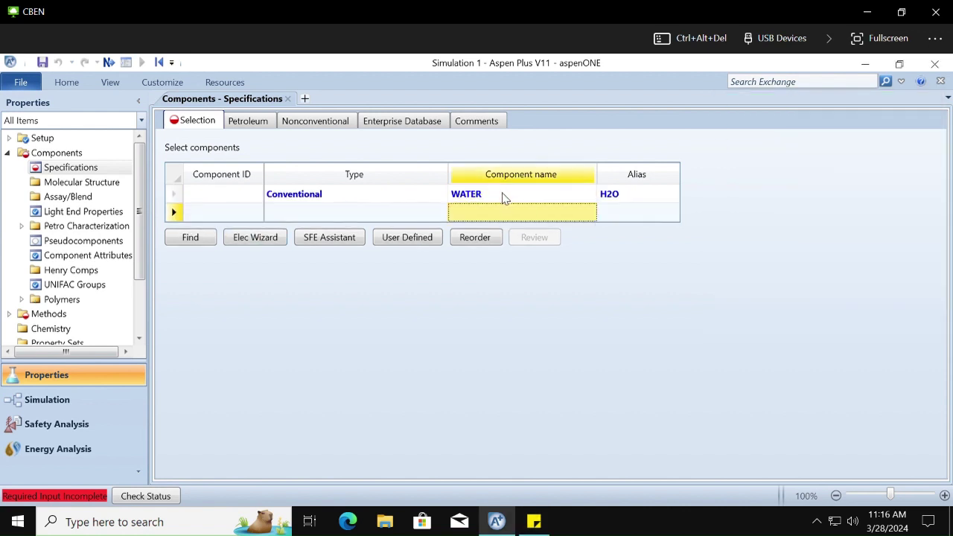
Step: Delete the WATER row that has no component ID from the component selection table
{"action": "left_click", "coordinate": [456, 305]}
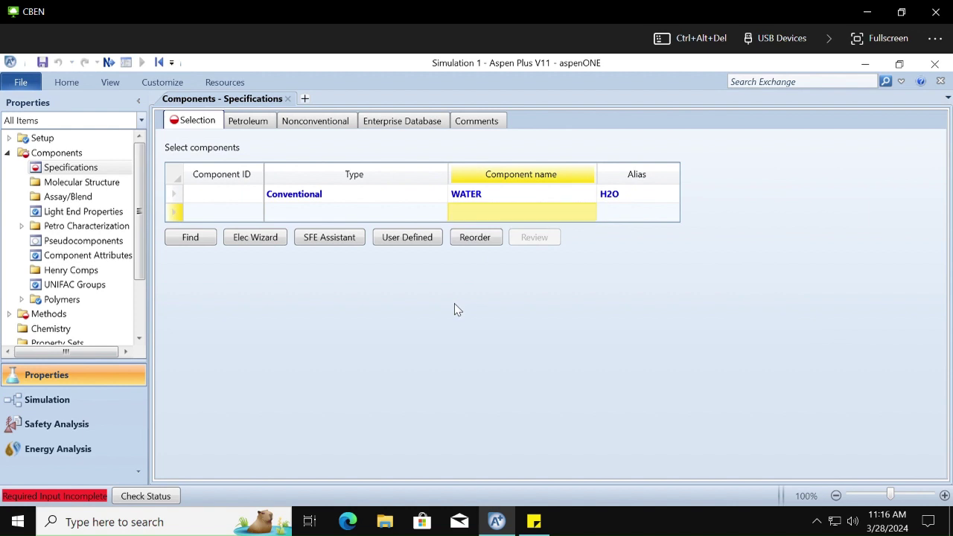
{"action": "right_click", "coordinate": [175, 195]}
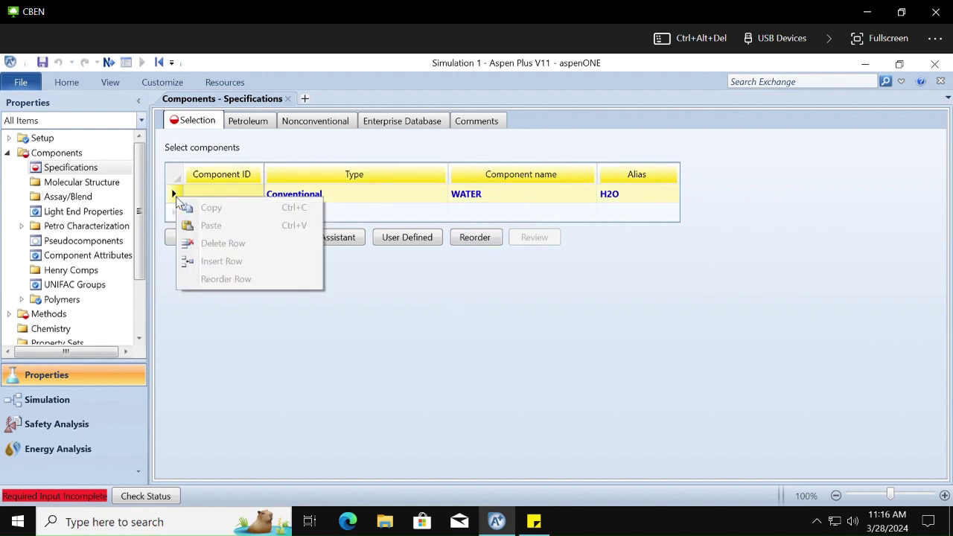
{"action": "left_click", "coordinate": [244, 244]}
{"action": "left_click", "coordinate": [308, 352]}
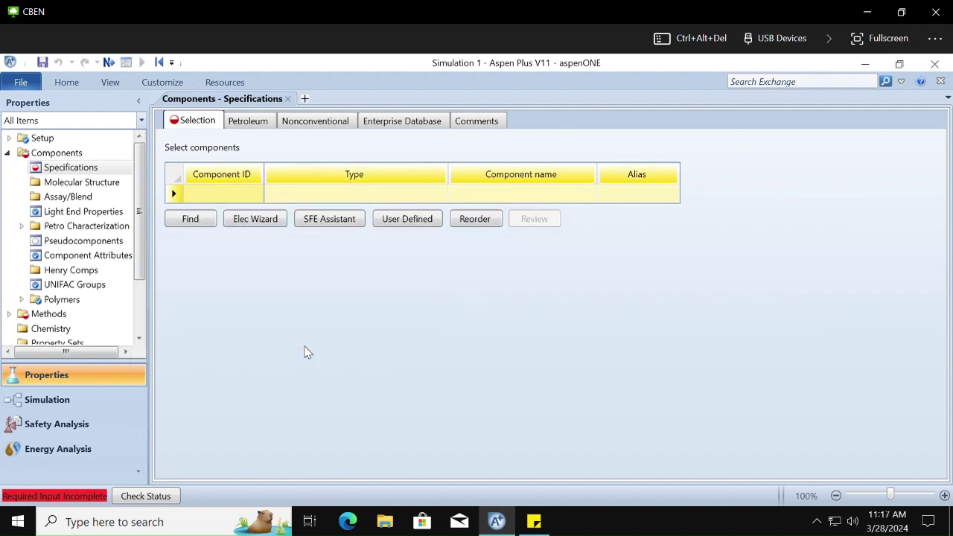
Step: Search the compound databanks for names containing "water" and try "DI water" as an alternative search term
{"action": "left_click", "coordinate": [195, 219]}
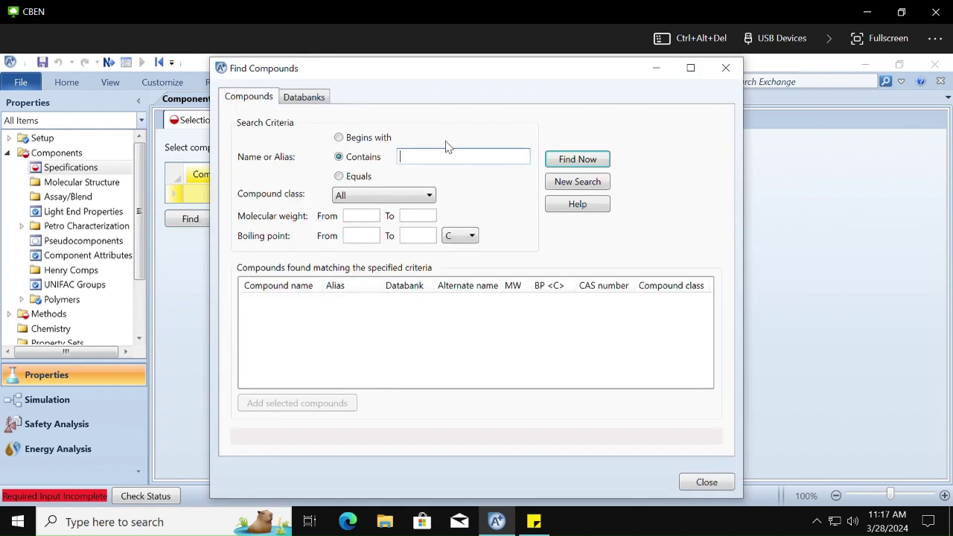
{"action": "type", "text": "water"}
{"action": "key", "text": "Return"}
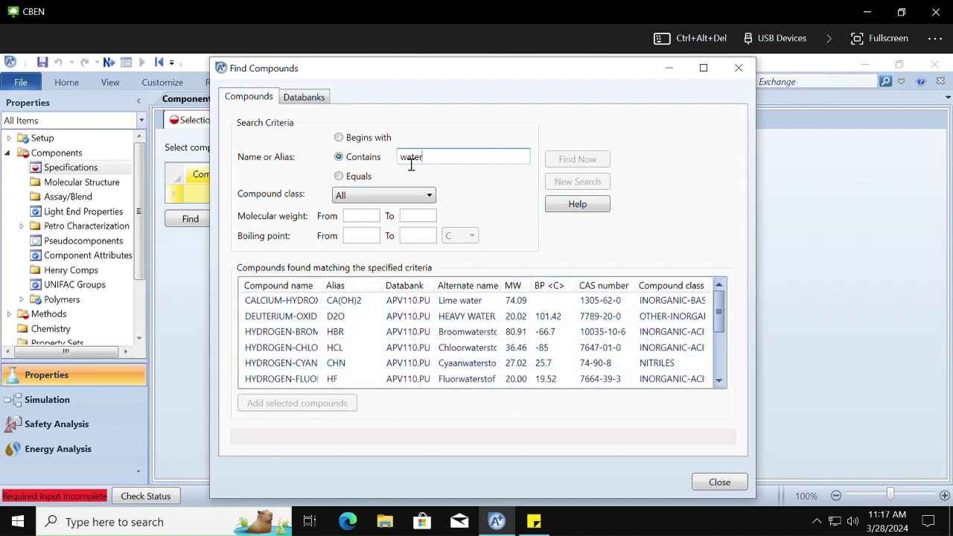
{"action": "type", "text": "DI"}
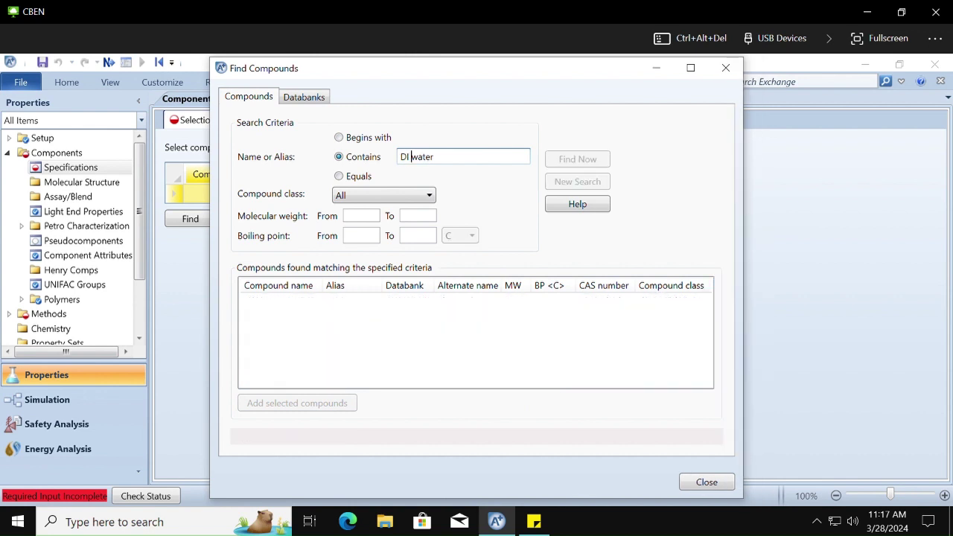
{"action": "key", "text": "BackSpace"}
{"action": "key", "text": "BackSpace"}
{"action": "key", "text": "BackSpace"}
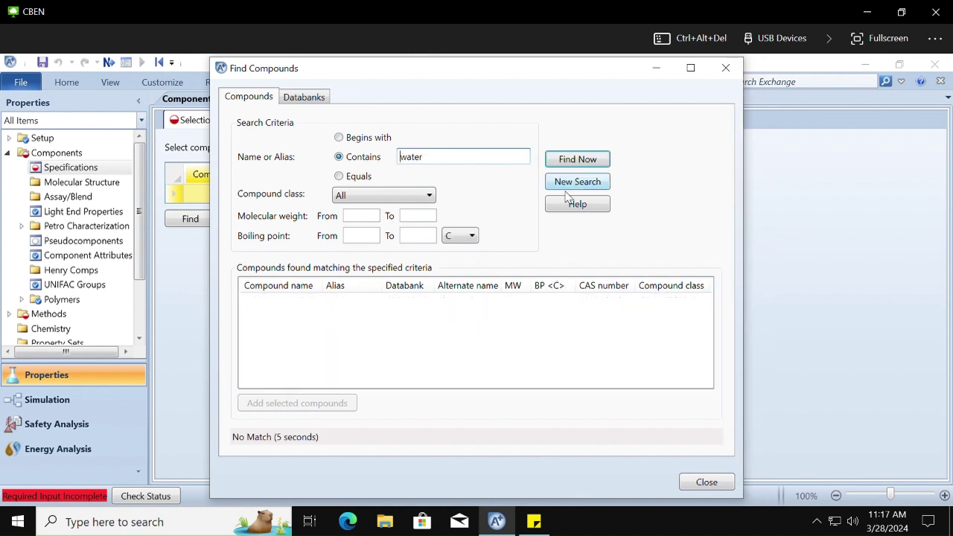
Step: Repeat the compound search for "water", examine the matching compounds and close the Find Compounds dialog
{"action": "left_click", "coordinate": [465, 158]}
{"action": "key", "text": "Return"}
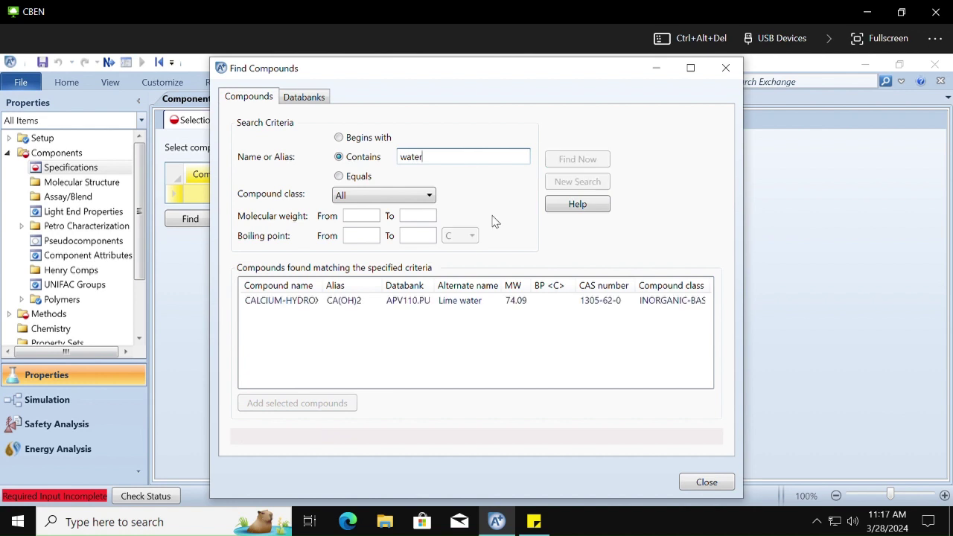
{"action": "scroll", "coordinate": [722, 335], "scroll_direction": "down", "scroll_amount": 1}
{"action": "scroll", "coordinate": [721, 337], "scroll_direction": "down", "scroll_amount": 5}
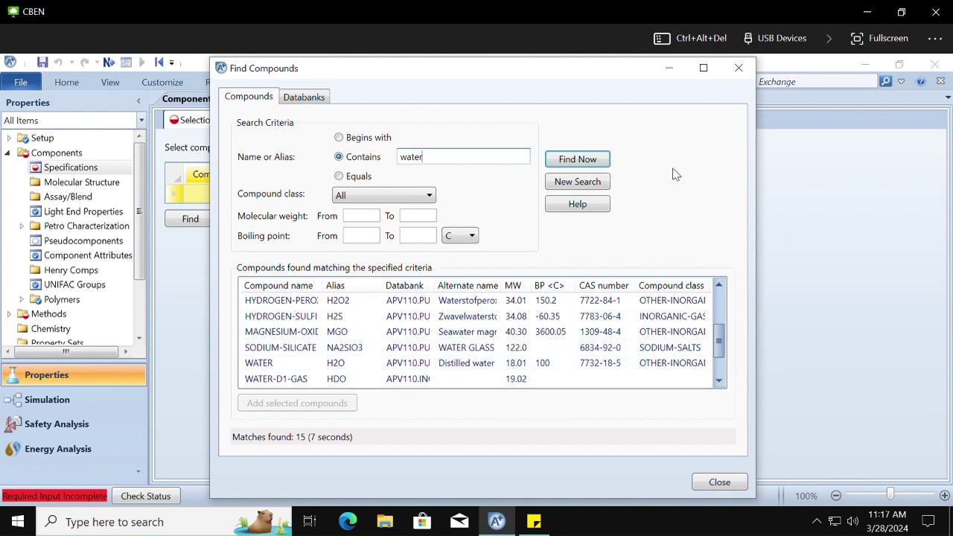
{"action": "left_click", "coordinate": [738, 67]}
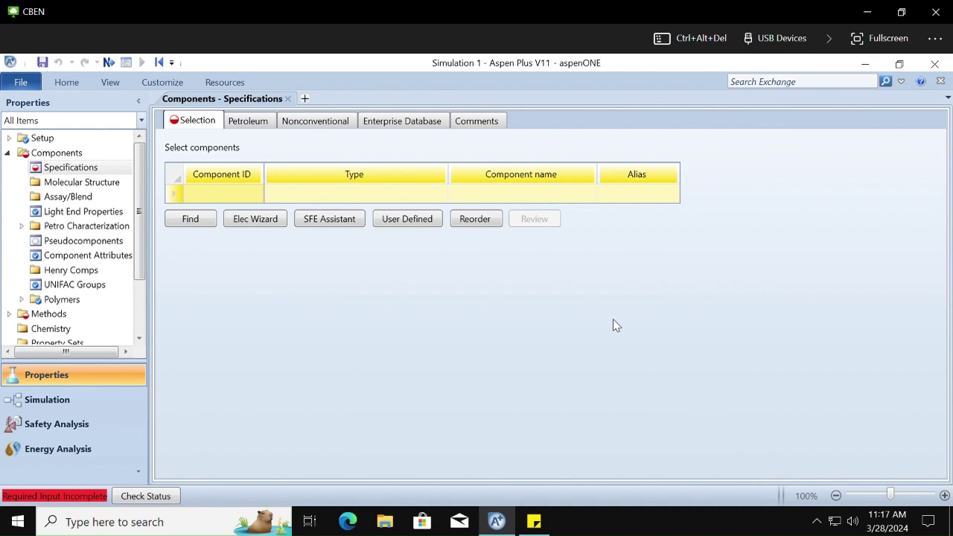
{"action": "left_click", "coordinate": [192, 225]}
{"action": "left_click", "coordinate": [726, 67]}
Step: Switch to the sticky note, add the bullet "-IT AUTO SETS METCBAR units" and return to Aspen Plus
{"action": "left_click", "coordinate": [533, 519]}
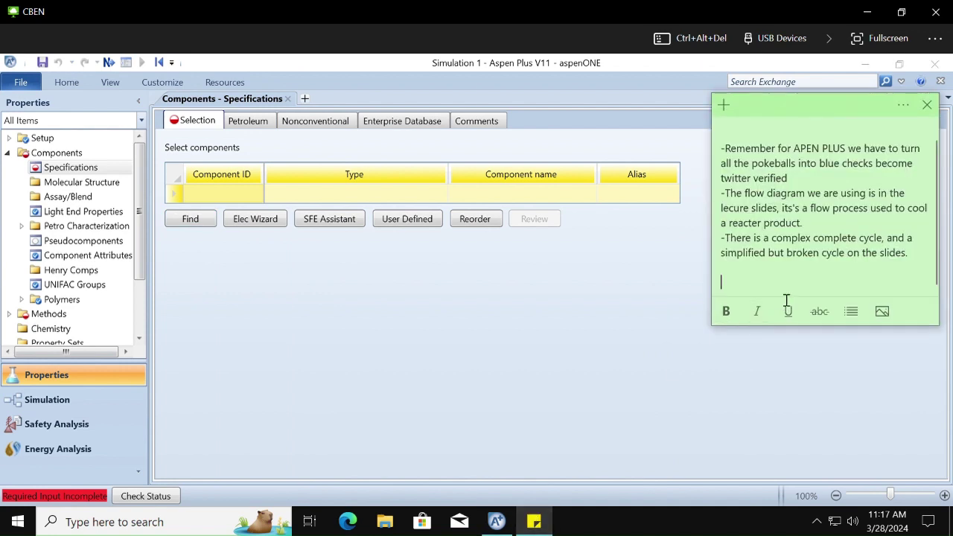
{"action": "type", "text": "-IT A"}
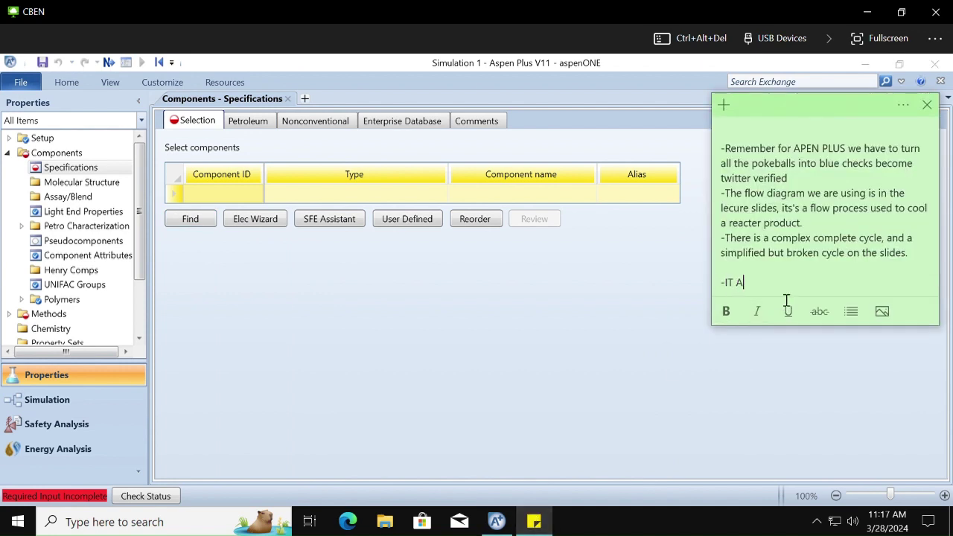
{"action": "type", "text": "UTO SETS"}
{"action": "key", "text": "BackSpace"}
{"action": "type", "text": "METCBAR"}
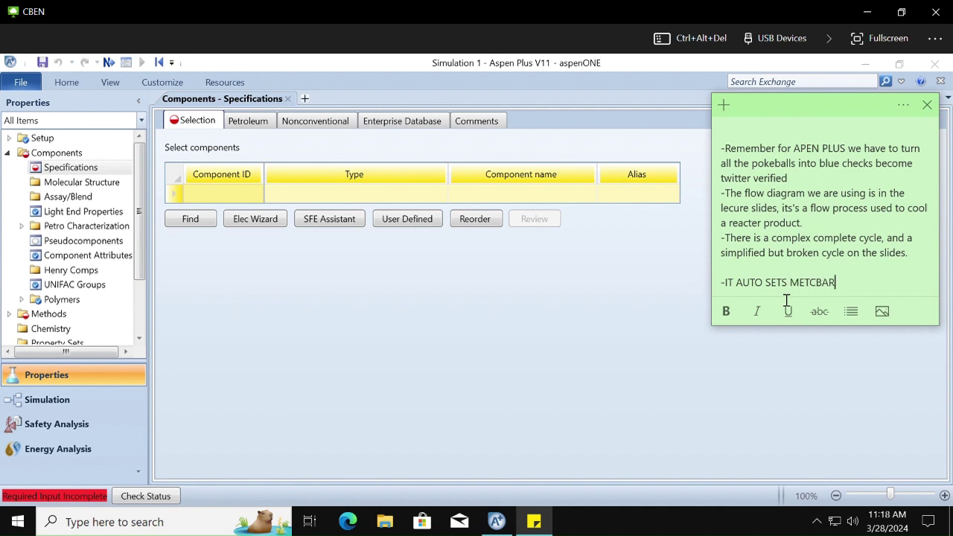
{"action": "type", "text": " units"}
{"action": "left_click", "coordinate": [611, 319]}
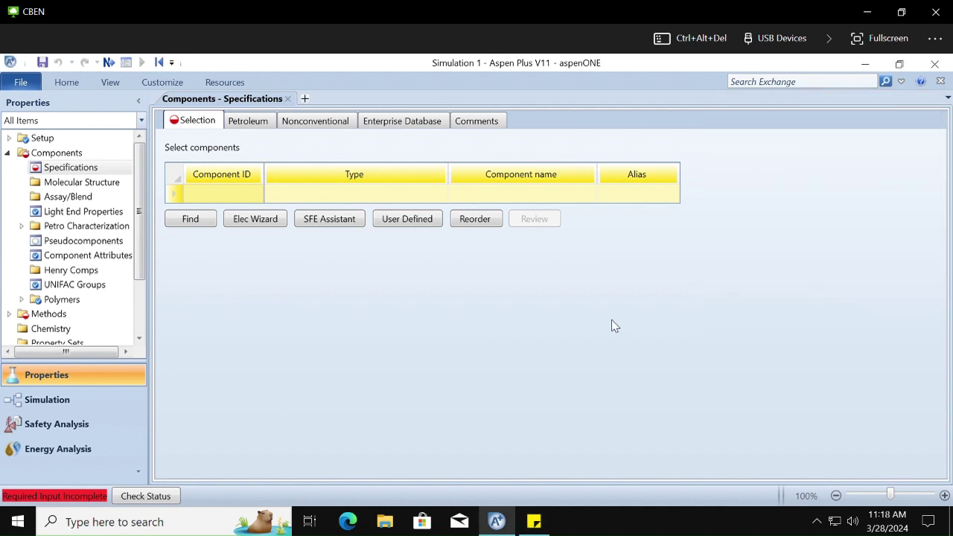
Step: Add water to the component selection table by entering WATER as the component ID
{"action": "left_click", "coordinate": [513, 190]}
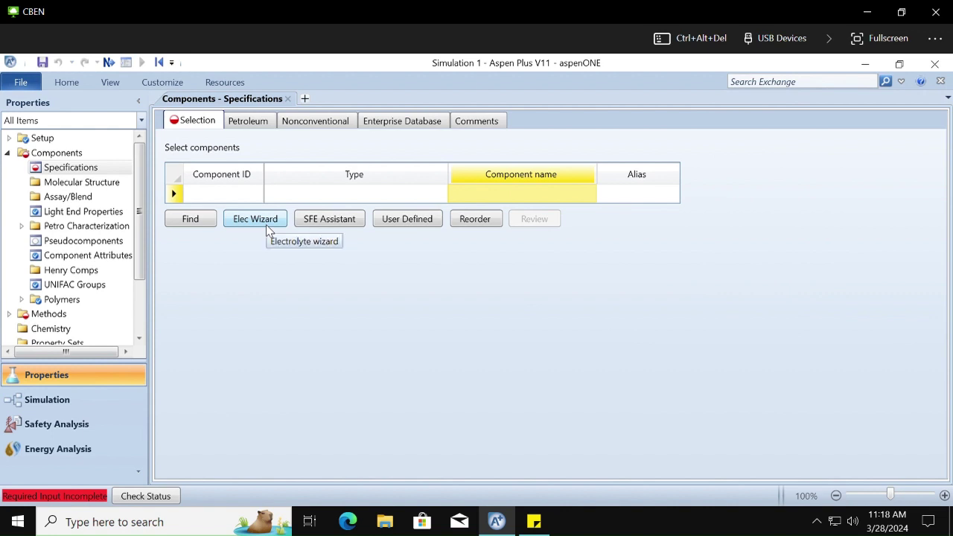
{"action": "left_click", "coordinate": [208, 195]}
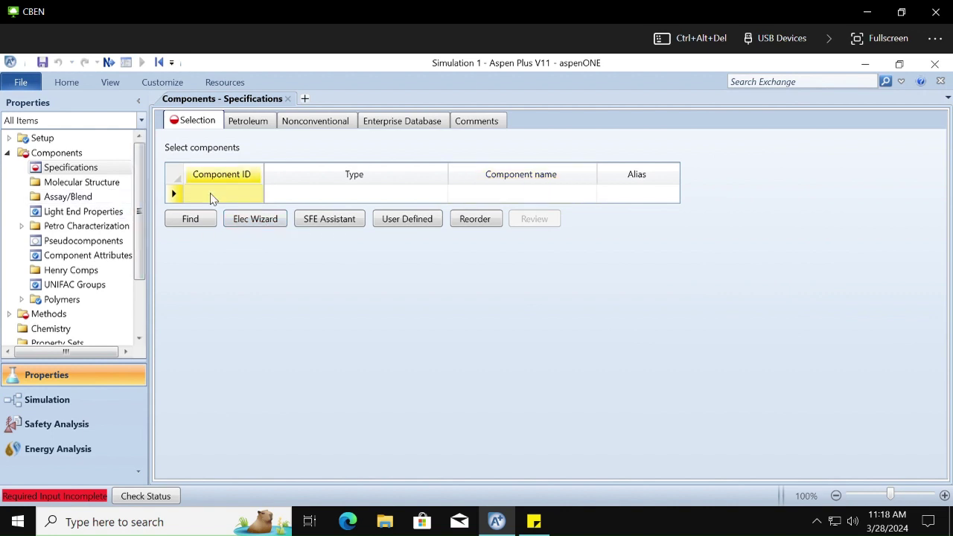
{"action": "left_click", "coordinate": [216, 200]}
{"action": "type", "text": "H"}
{"action": "key", "text": "BackSpace"}
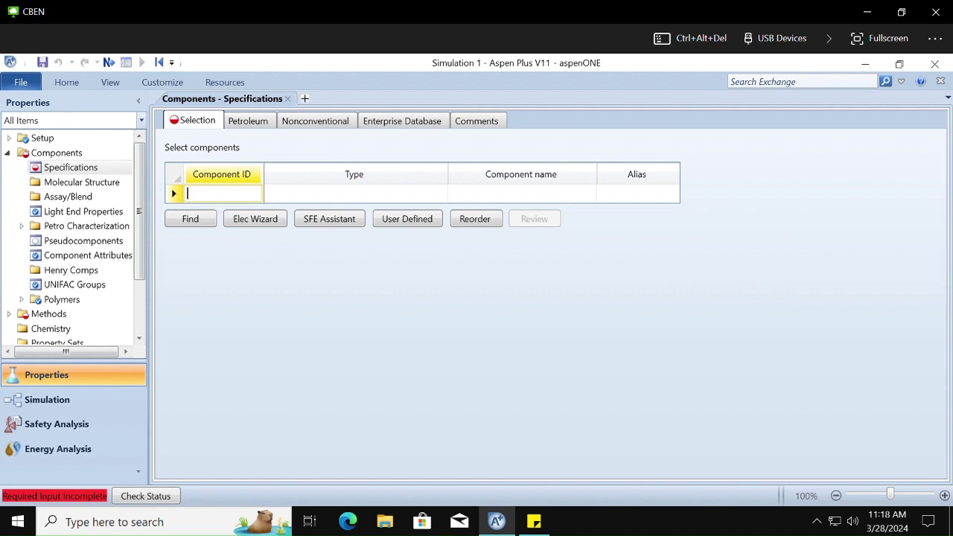
{"action": "type", "text": "WATER"}
{"action": "key", "text": "Return"}
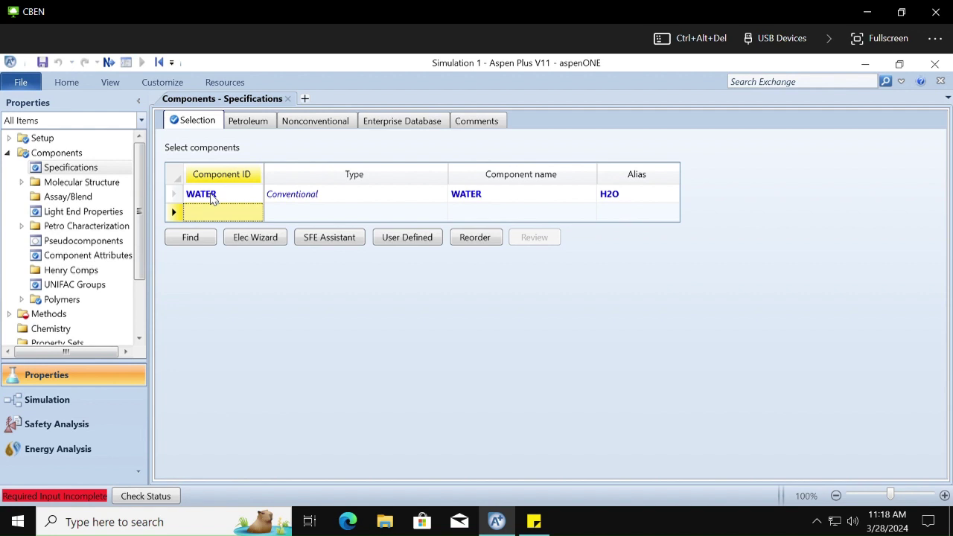
{"action": "left_click", "coordinate": [272, 325]}
Step: Proceed to the next required input, the Methods specifications, and set the free-water method to STEAMNBS
{"action": "left_click", "coordinate": [113, 67]}
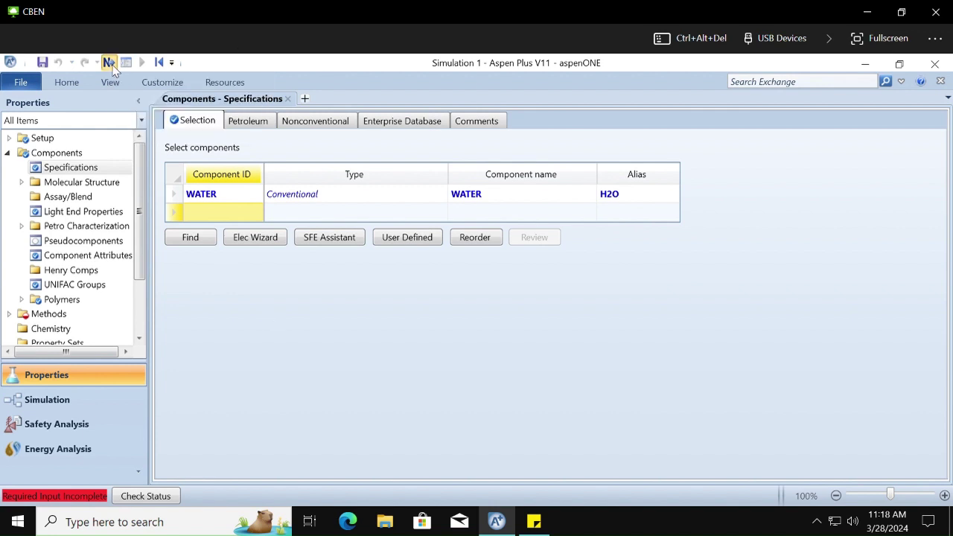
{"action": "left_click", "coordinate": [7, 154]}
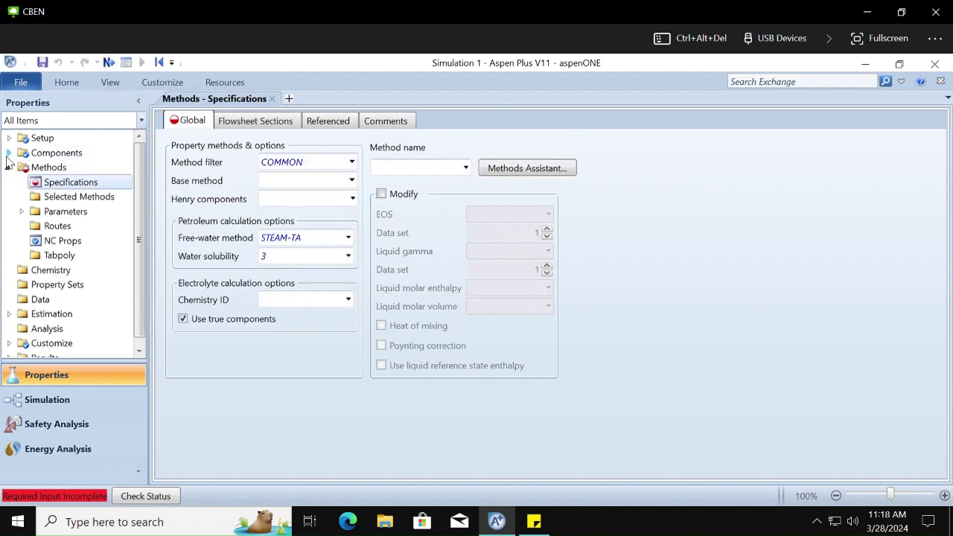
{"action": "left_click", "coordinate": [322, 181]}
{"action": "left_click", "coordinate": [352, 181]}
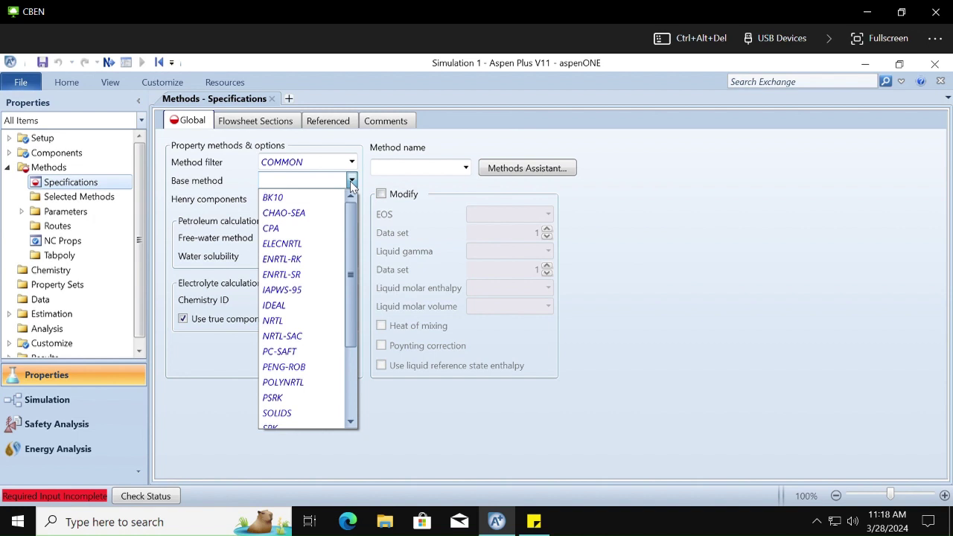
{"action": "left_click", "coordinate": [355, 161]}
{"action": "left_click", "coordinate": [354, 162]}
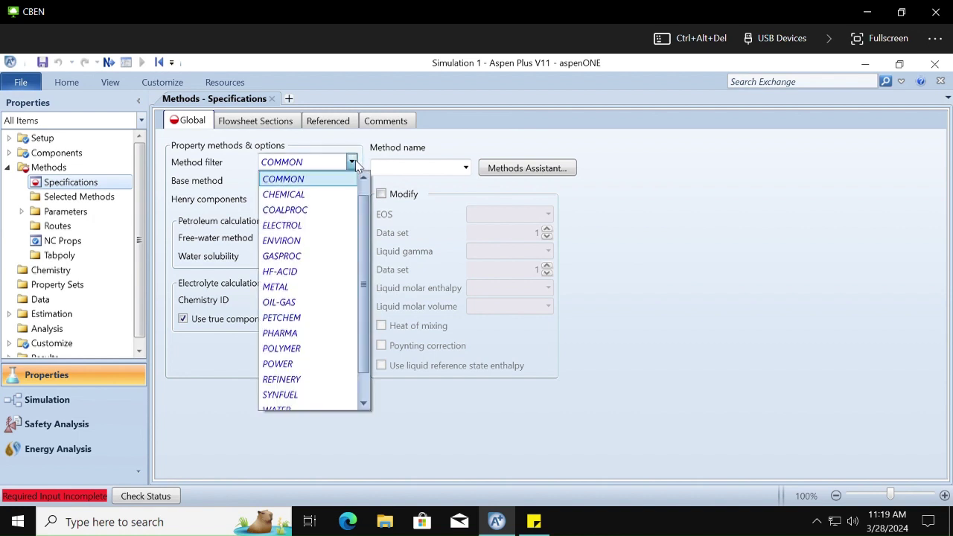
{"action": "left_click", "coordinate": [355, 162]}
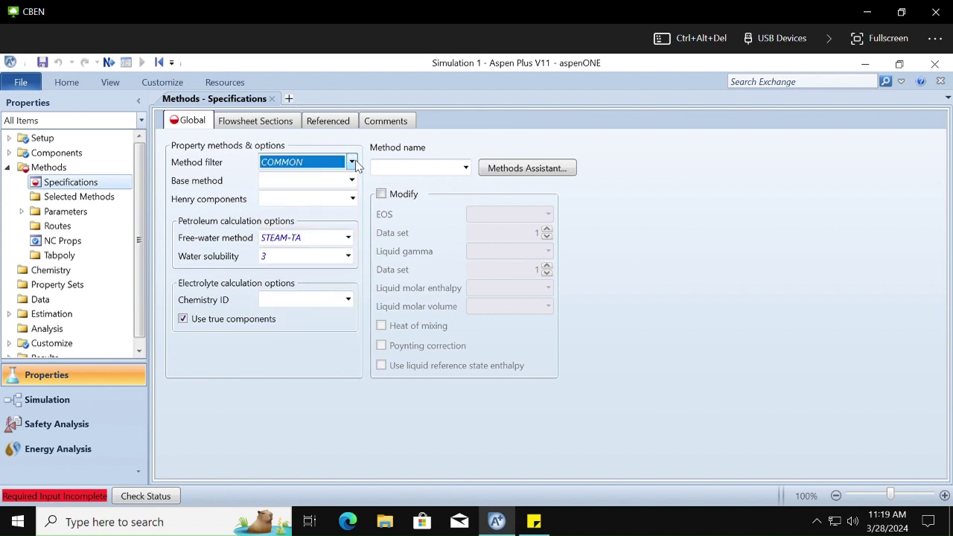
{"action": "left_click", "coordinate": [348, 237]}
{"action": "left_click", "coordinate": [306, 332]}
{"action": "left_click", "coordinate": [584, 385]}
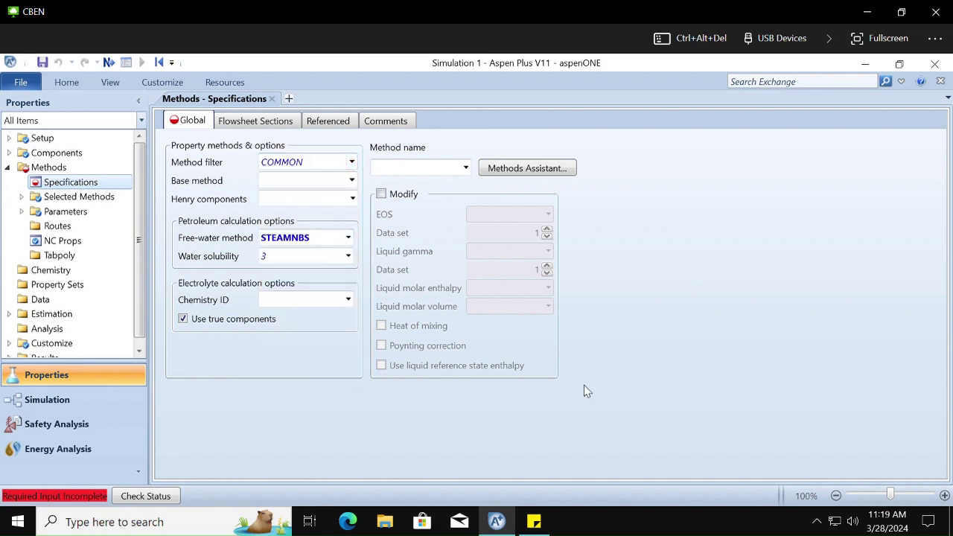
Step: Switch to the sticky note and add a dash bullet on a new line saying SteamNBS is a named person's preference
{"action": "left_click", "coordinate": [534, 521]}
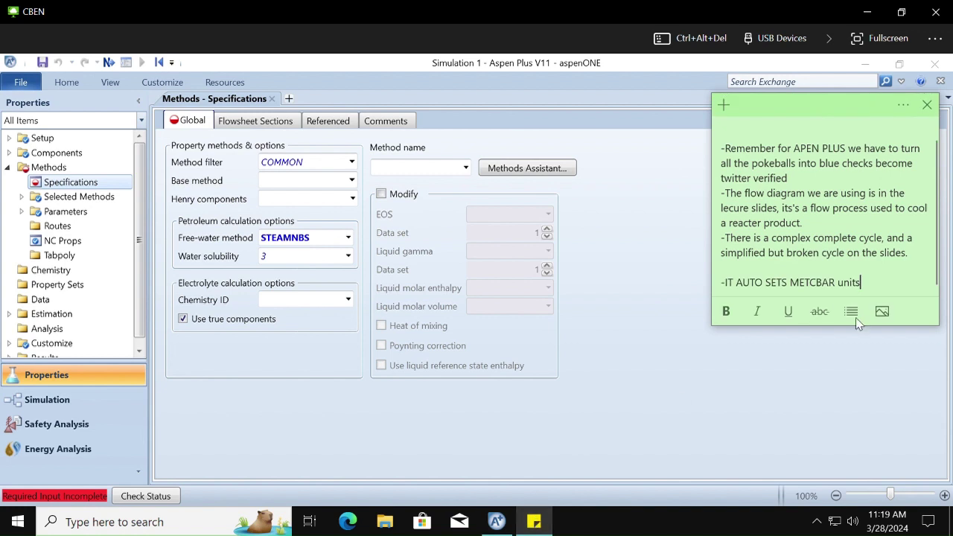
{"action": "key", "text": "Return"}
{"action": "type", "text": "_Steam"}
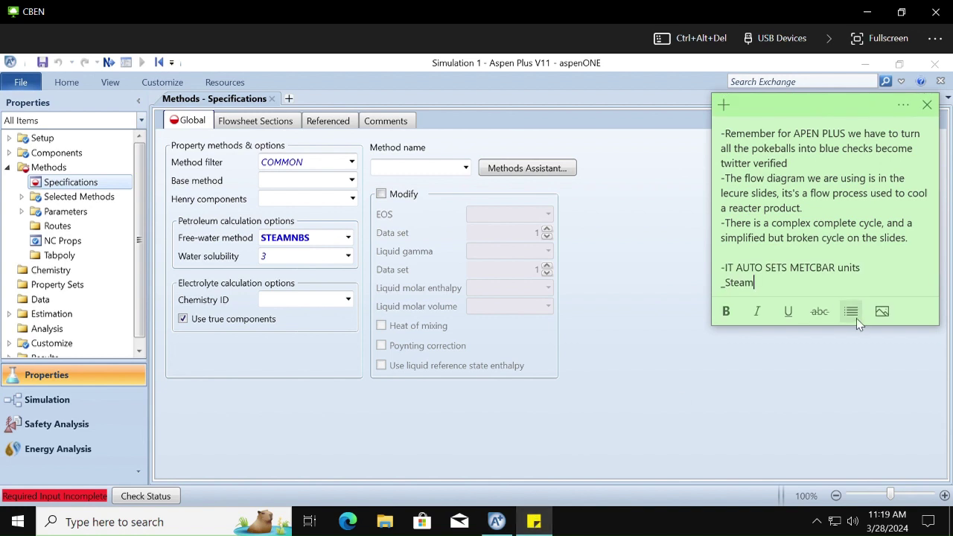
{"action": "key", "text": "BackSpace"}
{"action": "key", "text": "BackSpace"}
{"action": "key", "text": "BackSpace"}
{"action": "key", "text": "BackSpace"}
{"action": "key", "text": "BackSpace"}
{"action": "key", "text": "BackSpace"}
{"action": "type", "text": "-Steam NB"}
{"action": "key", "text": "BackSpace"}
{"action": "key", "text": "BackSpace"}
{"action": "key", "text": "BackSpace"}
{"action": "type", "text": "NBS is gangle"}
{"action": "key", "text": "BackSpace"}
{"action": "key", "text": "BackSpace"}
{"action": "type", "text": "gley"}
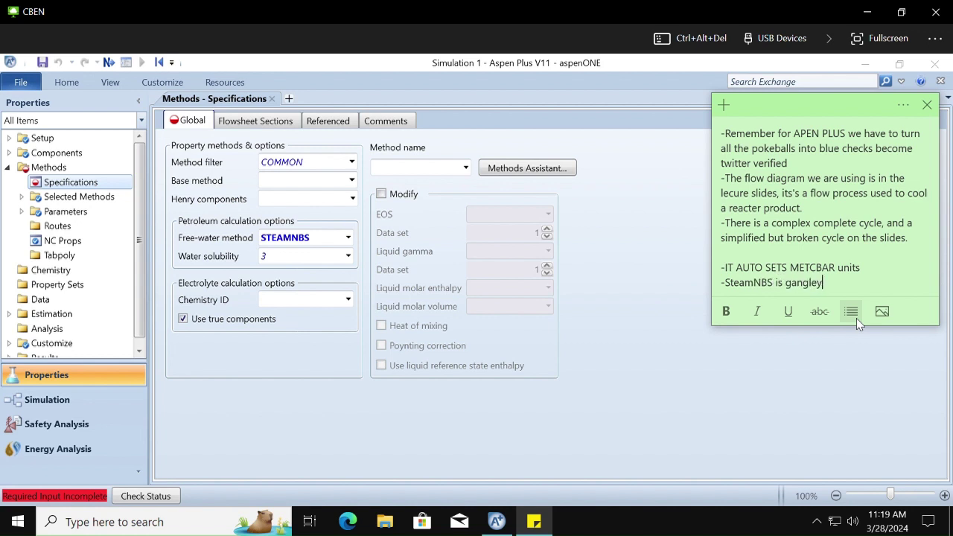
{"action": "type", "text": " preferance"}
Step: Set the property method name to STEAMNBS in the Aspen Plus Methods specifications
{"action": "left_click", "coordinate": [465, 168]}
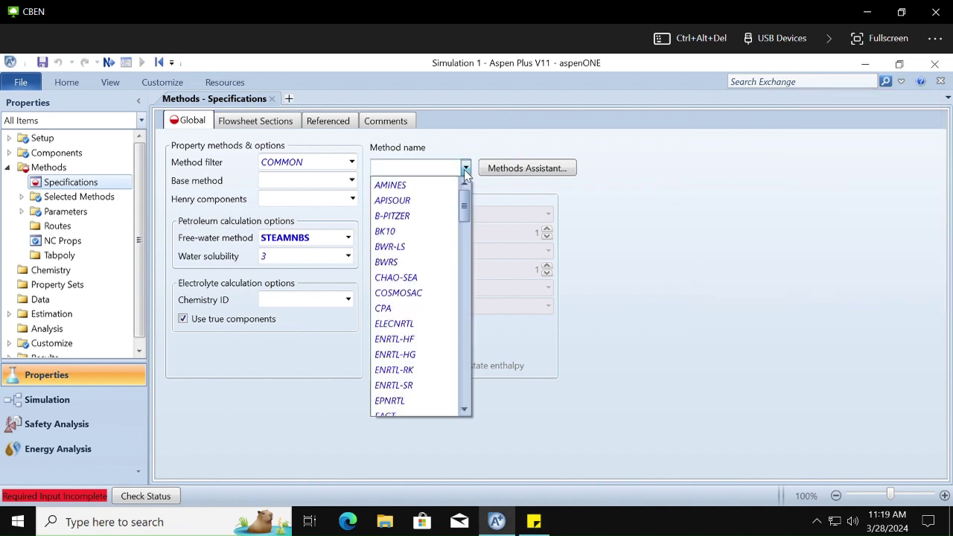
{"action": "scroll", "coordinate": [464, 169], "scroll_direction": "down", "scroll_amount": 10}
{"action": "left_click", "coordinate": [404, 170]}
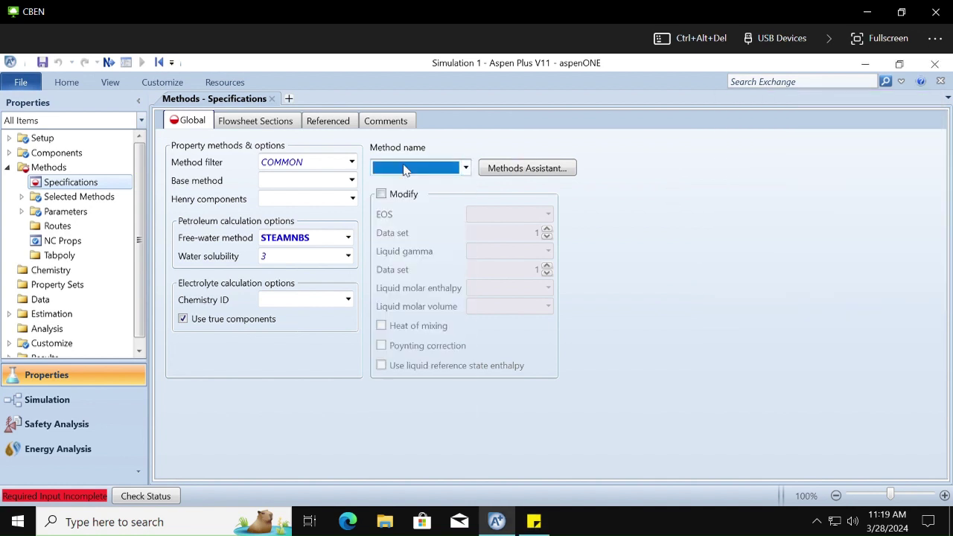
{"action": "type", "text": "STEAMNBS"}
{"action": "key", "text": "Return"}
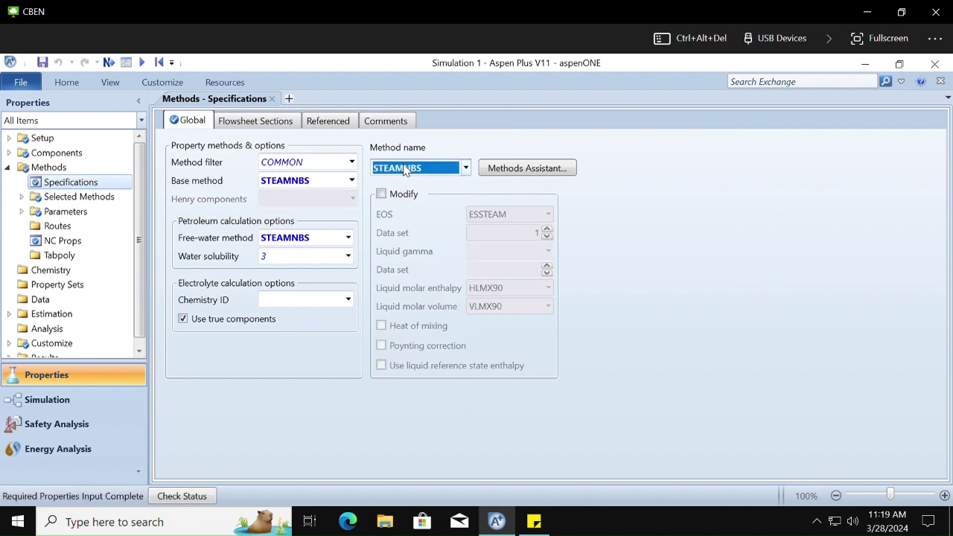
{"action": "left_click", "coordinate": [720, 253]}
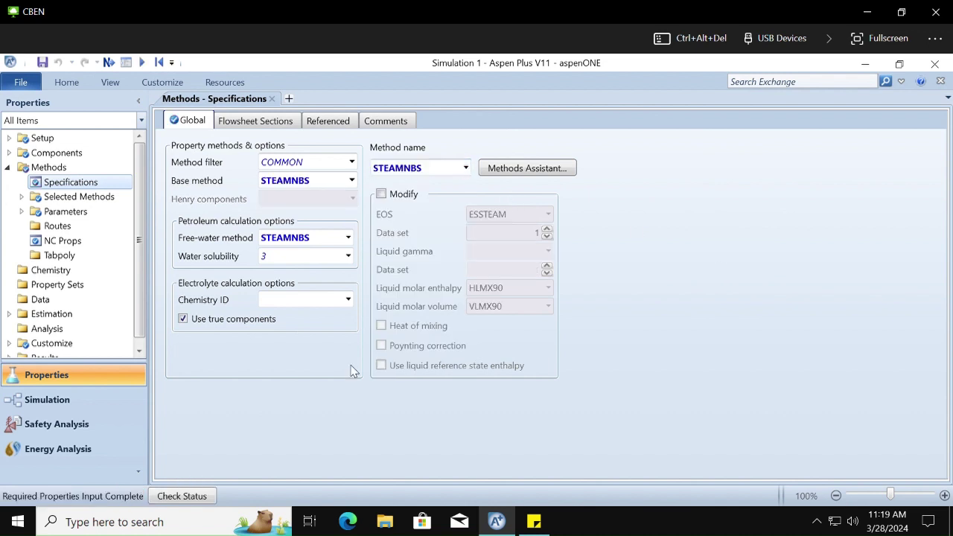
Step: Check for the next required input, cancel the Properties Input Complete dialog and collapse the Methods folder
{"action": "left_click", "coordinate": [105, 67]}
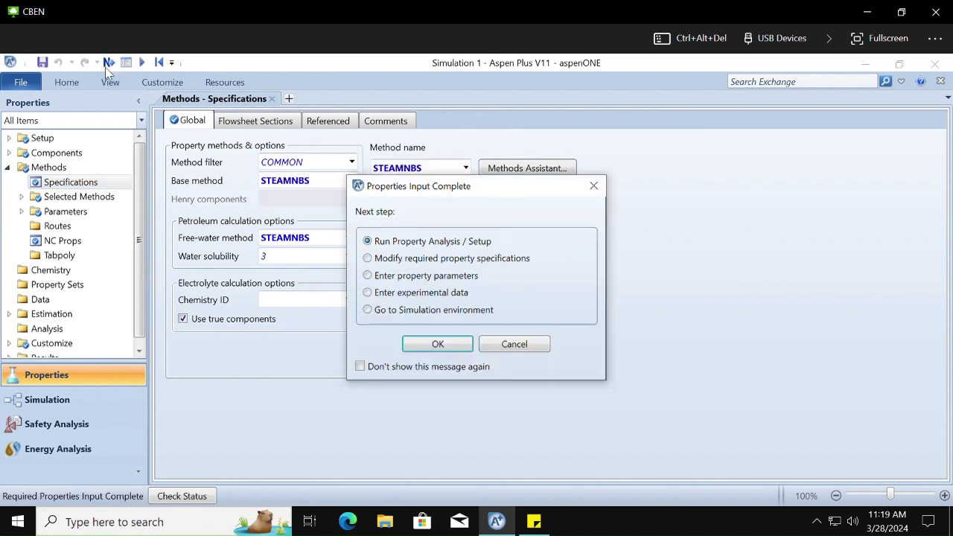
{"action": "left_click", "coordinate": [532, 345]}
{"action": "left_click", "coordinate": [7, 167]}
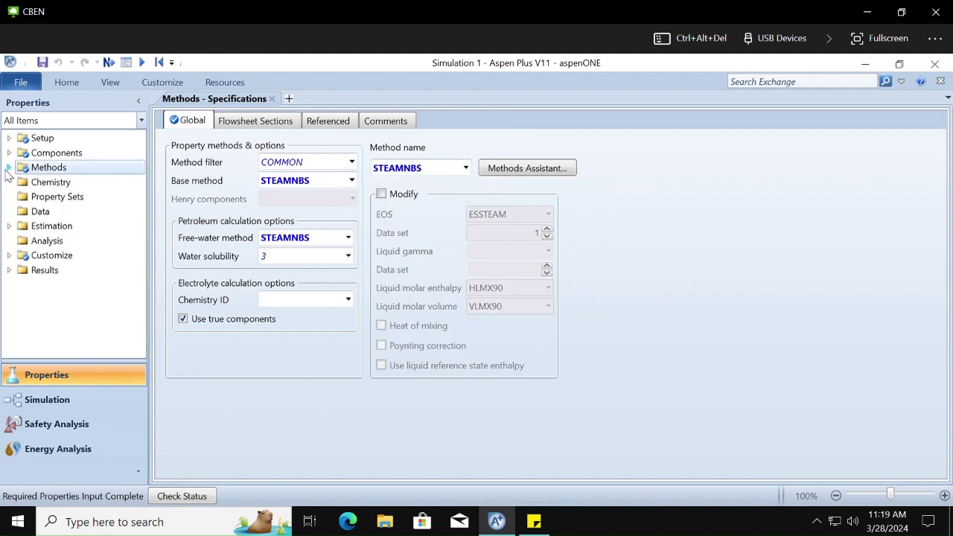
{"action": "left_click", "coordinate": [49, 168]}
Step: Switch to the sticky note and add the line "LOOK AT ALL THE VERIFIED MARKS <3" after a blank line
{"action": "left_click", "coordinate": [534, 522]}
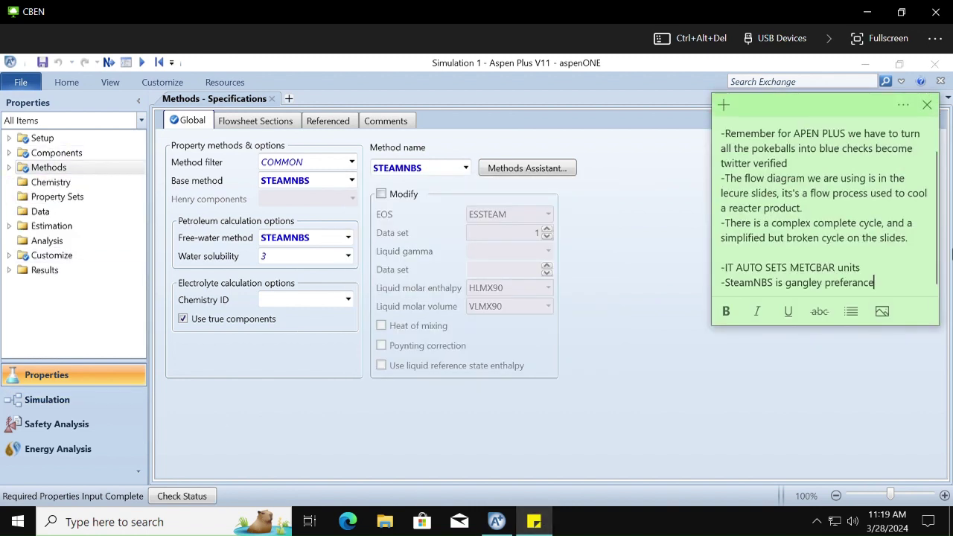
{"action": "key", "text": "Return"}
{"action": "key", "text": "Return"}
{"action": "type", "text": "LOOK AT ALL"}
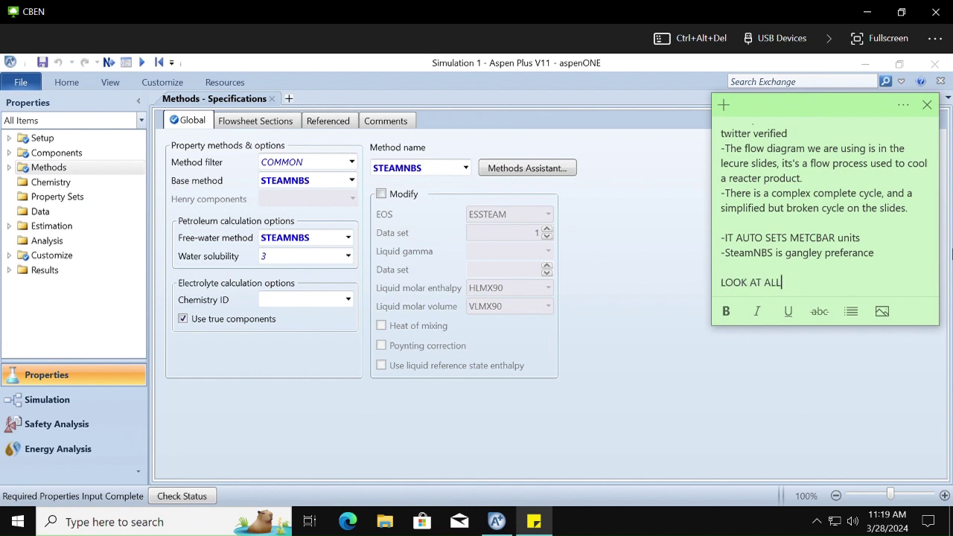
{"action": "type", "text": " THE VERIFIED MARKS "}
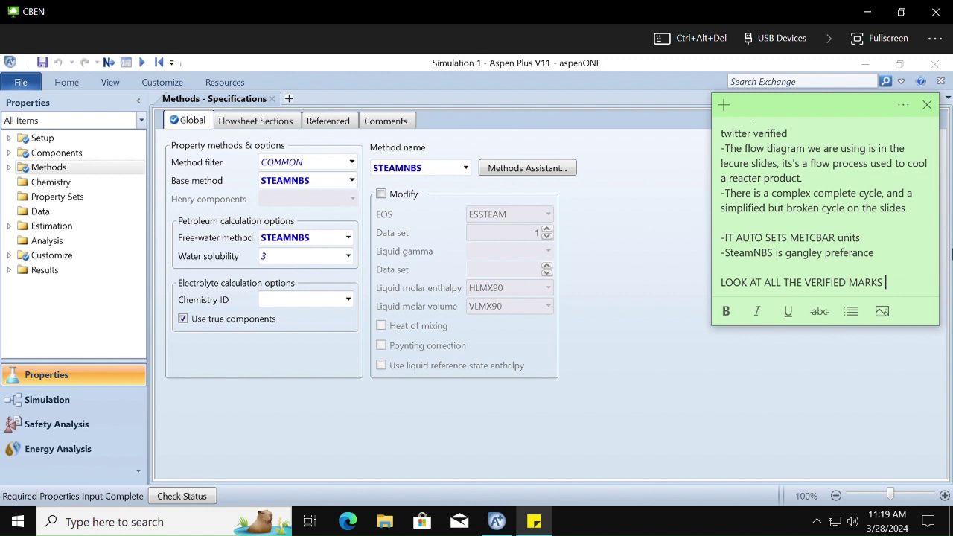
{"action": "type", "text": "<3"}
Step: Return to Aspen Plus, run the Property Analysis / Setup, check the run messages and close the Control Panel
{"action": "left_click", "coordinate": [656, 257]}
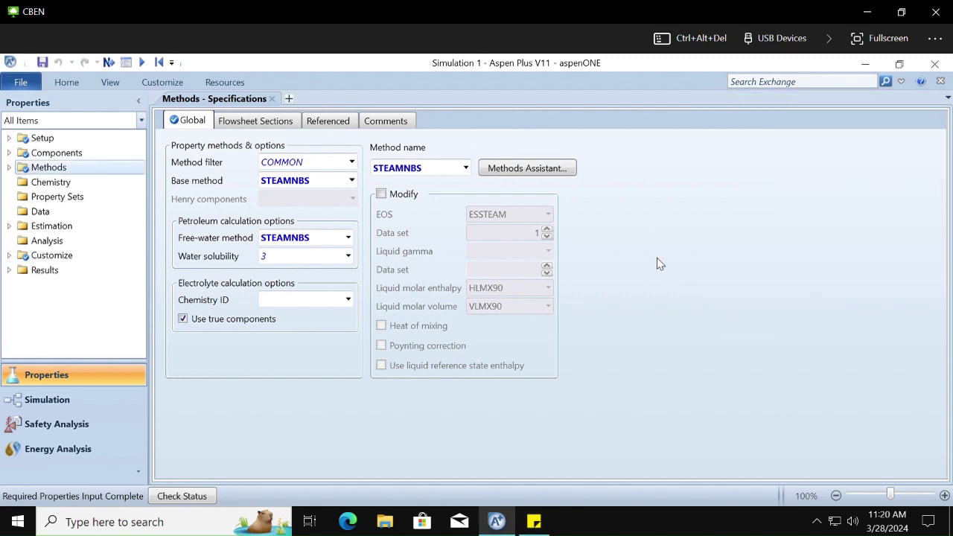
{"action": "left_click", "coordinate": [109, 62]}
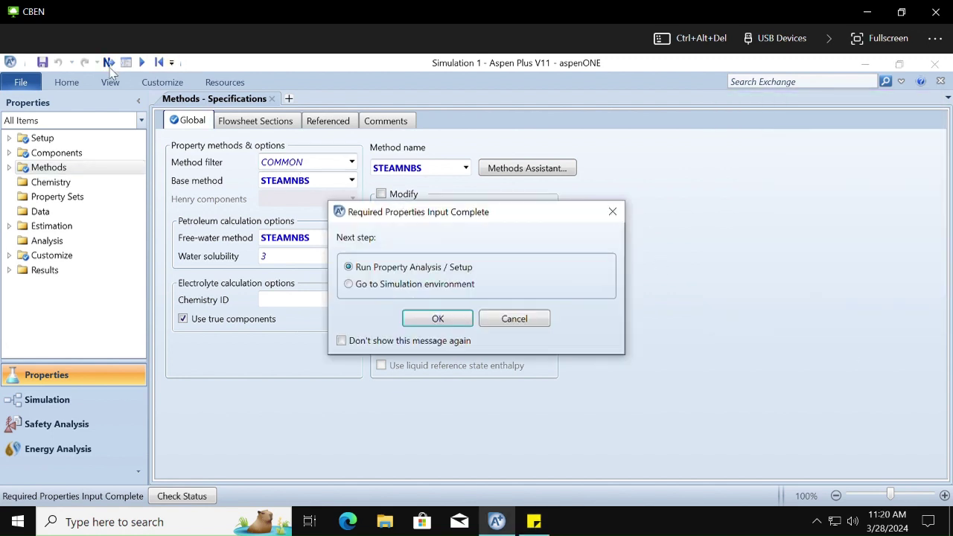
{"action": "left_click", "coordinate": [439, 319]}
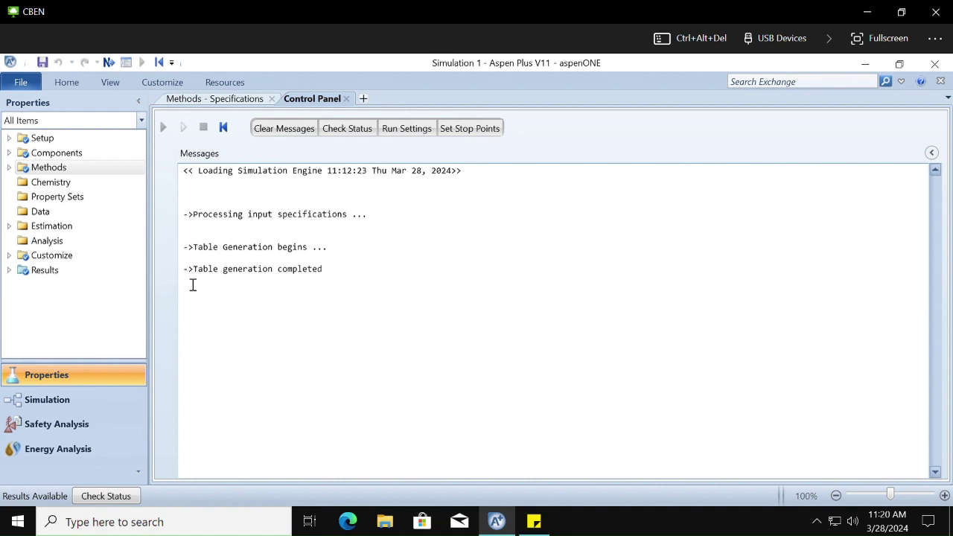
{"action": "left_click_drag", "start_coordinate": [192, 283], "coordinate": [336, 291]}
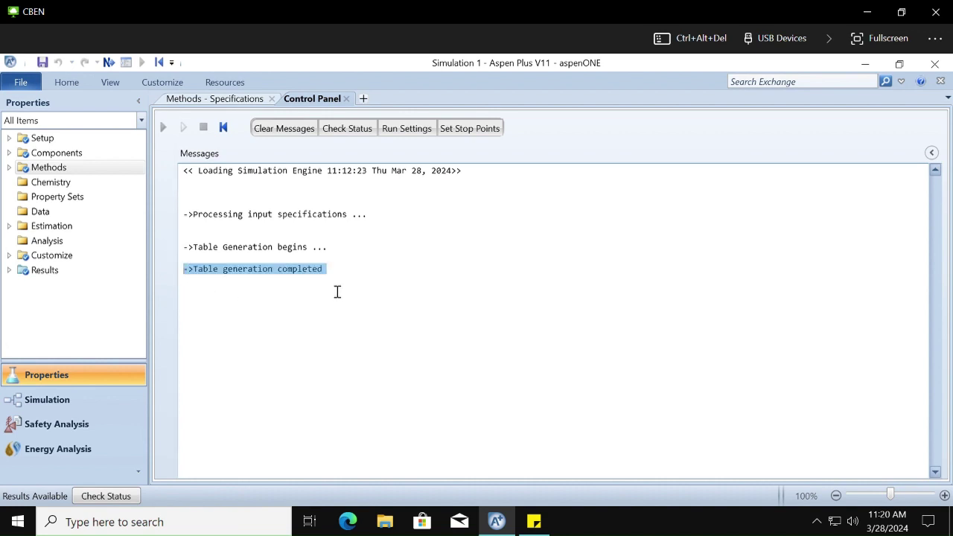
{"action": "left_click", "coordinate": [263, 303]}
{"action": "left_click", "coordinate": [230, 102]}
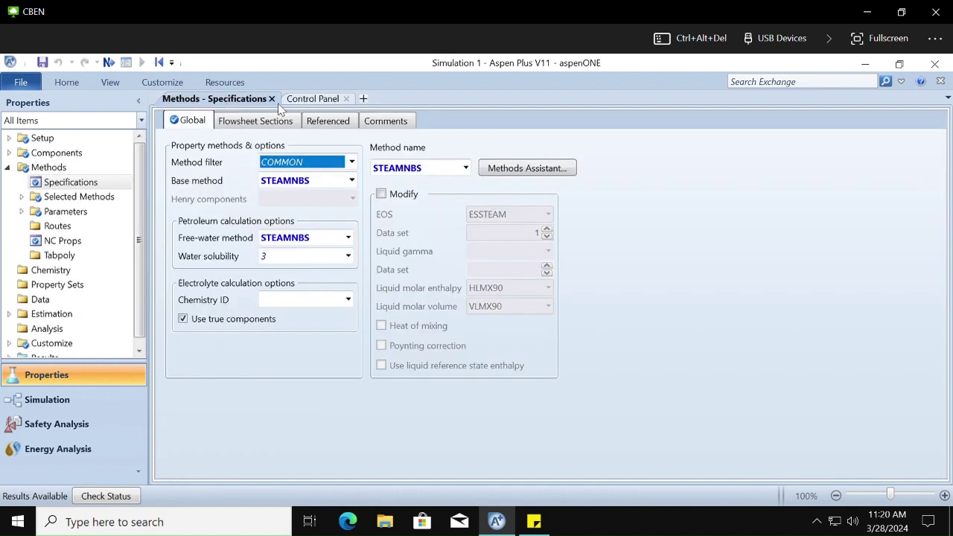
{"action": "left_click", "coordinate": [346, 98]}
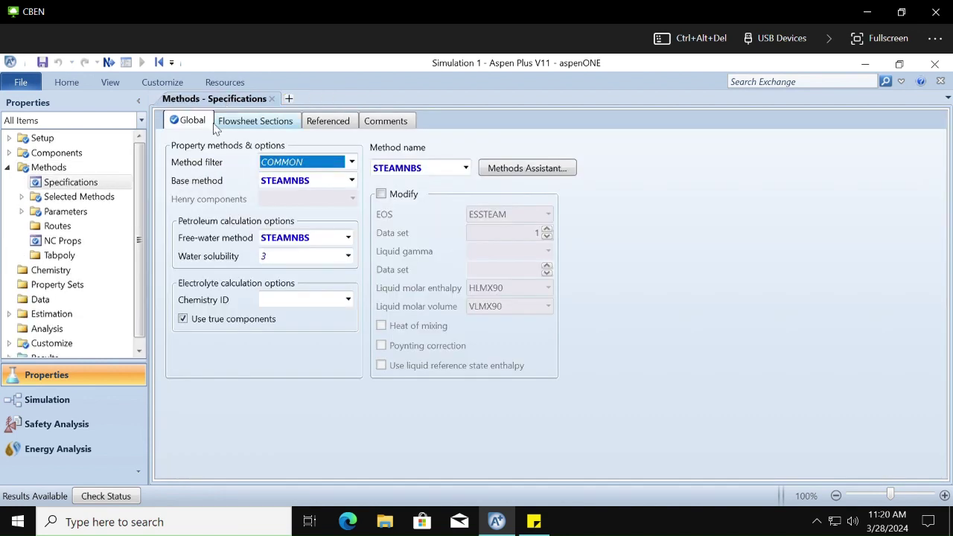
Step: Switch to the Simulation environment and look over its navigation tree and empty main flowsheet
{"action": "left_click", "coordinate": [75, 403]}
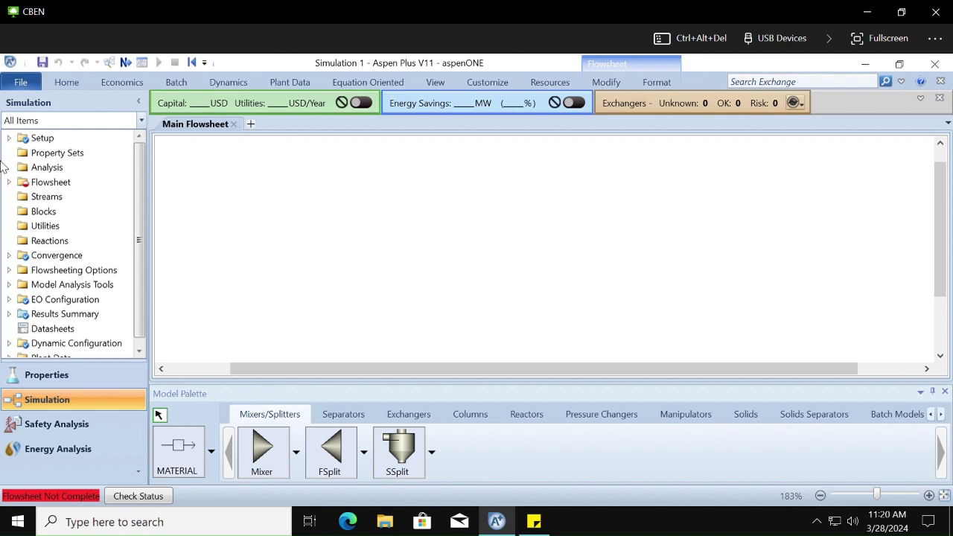
{"action": "scroll", "coordinate": [145, 213], "scroll_direction": "down", "scroll_amount": 1}
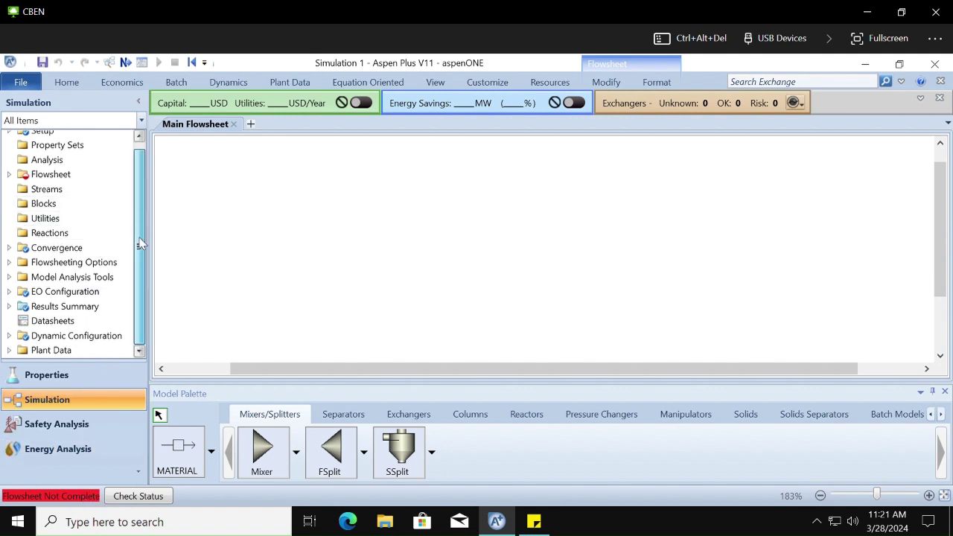
{"action": "scroll", "coordinate": [140, 186], "scroll_direction": "up", "scroll_amount": 1}
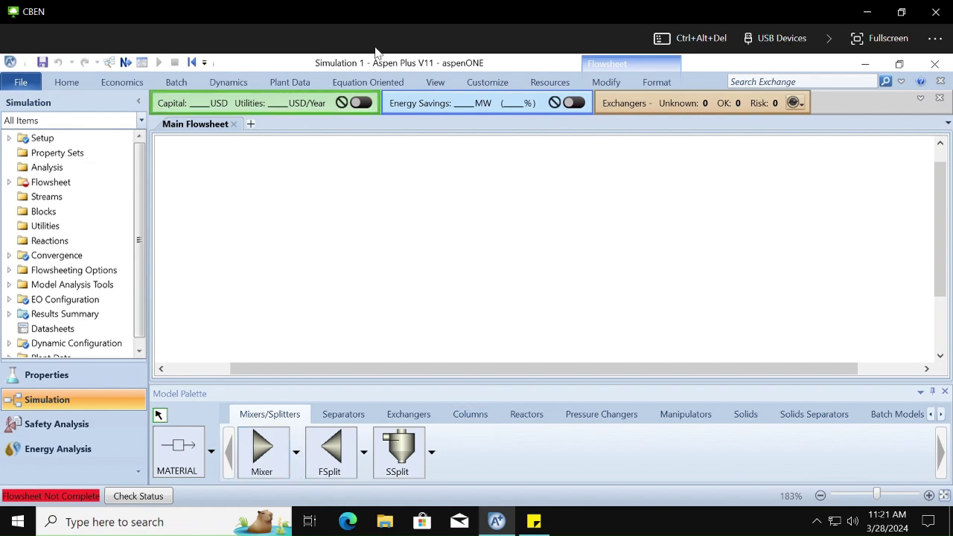
{"action": "left_click_drag", "start_coordinate": [398, 63], "coordinate": [367, 161]}
{"action": "double_click", "coordinate": [367, 161]}
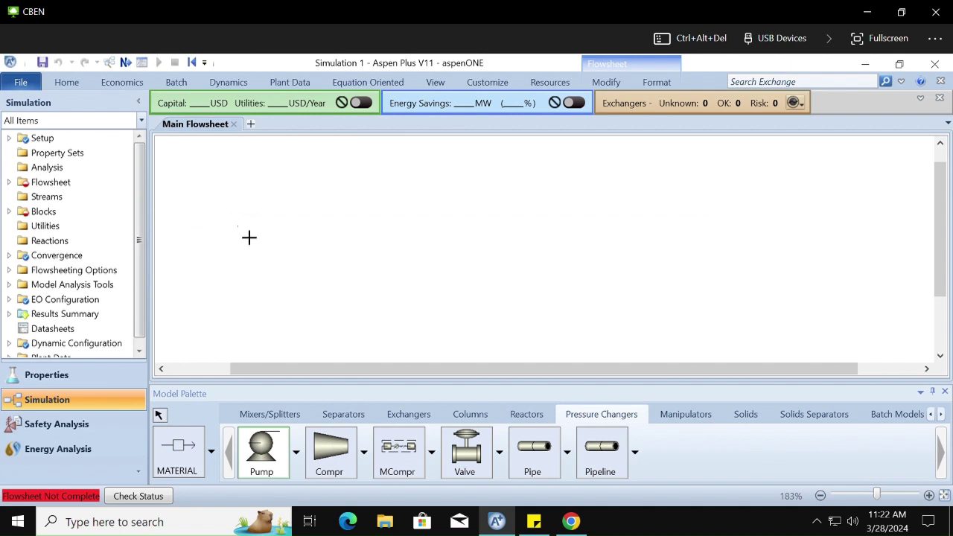
Step: Place a Pump block on the main flowsheet and a Heater block to the right of it
{"action": "left_click", "coordinate": [248, 235]}
{"action": "left_click", "coordinate": [397, 421]}
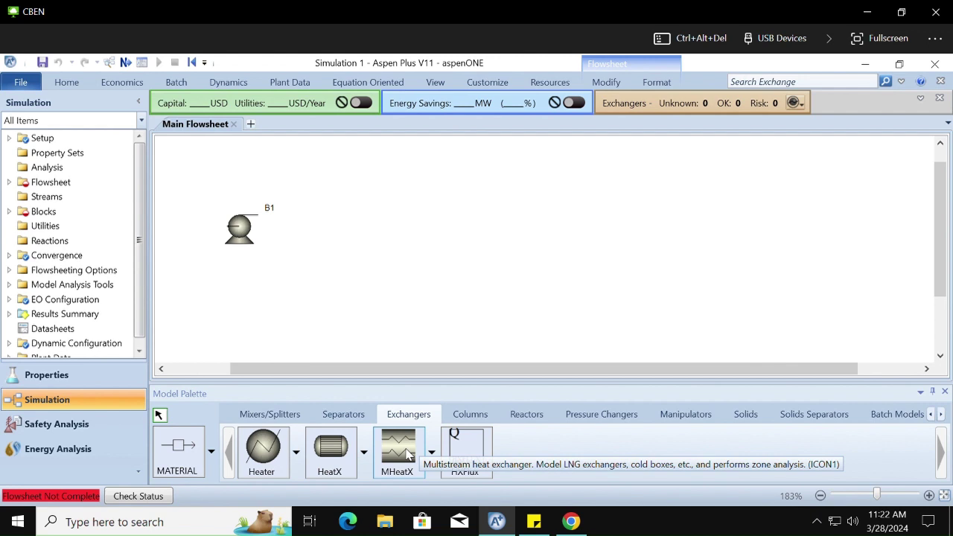
{"action": "left_click", "coordinate": [259, 449]}
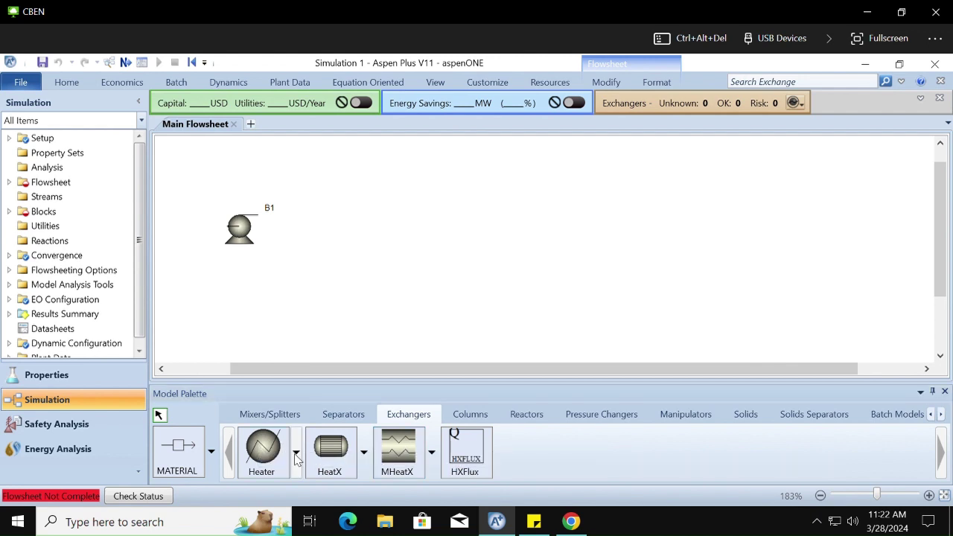
{"action": "left_click", "coordinate": [332, 226]}
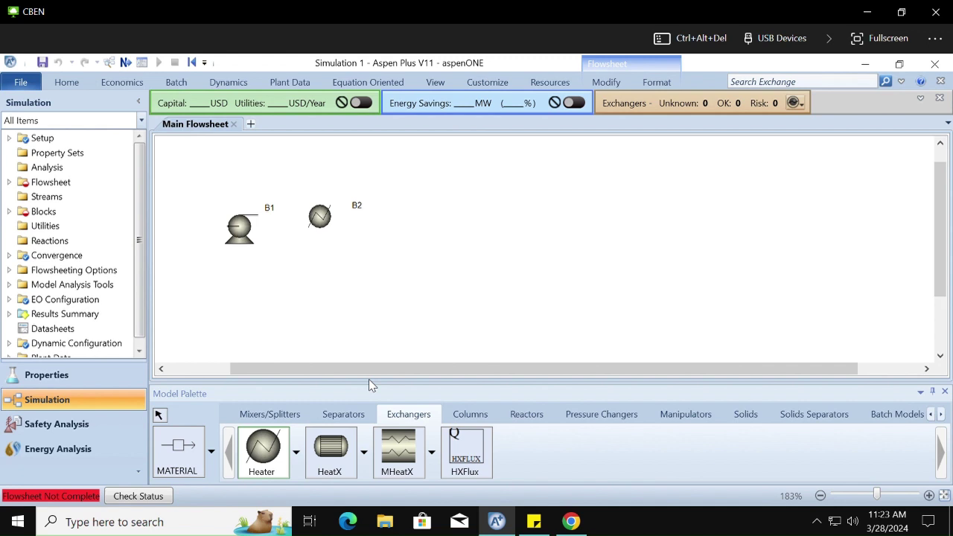
Step: Switch to the sticky note and add the bullet "-Heater block does whatever we want" after a blank line
{"action": "left_click", "coordinate": [534, 522]}
{"action": "key", "text": "Return"}
{"action": "key", "text": "Return"}
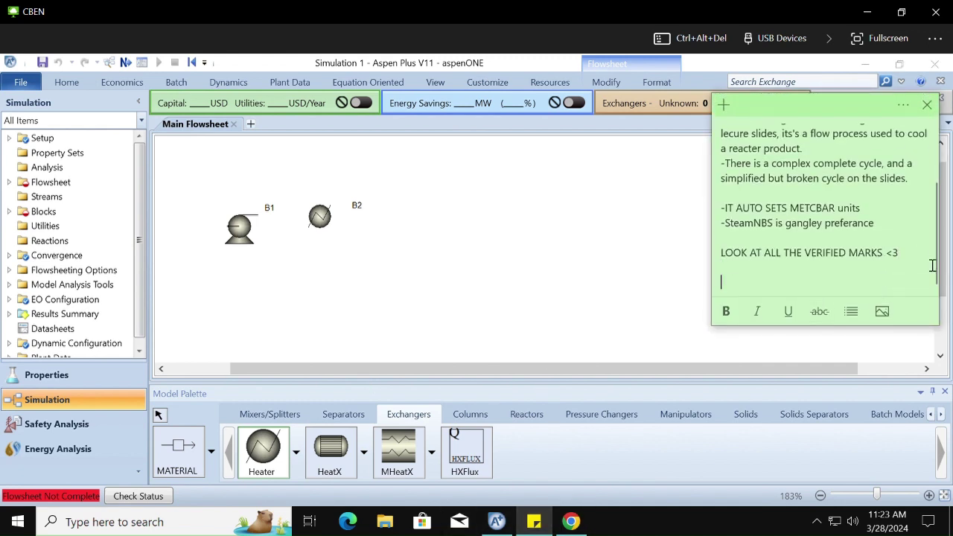
{"action": "type", "text": "-Heater block"}
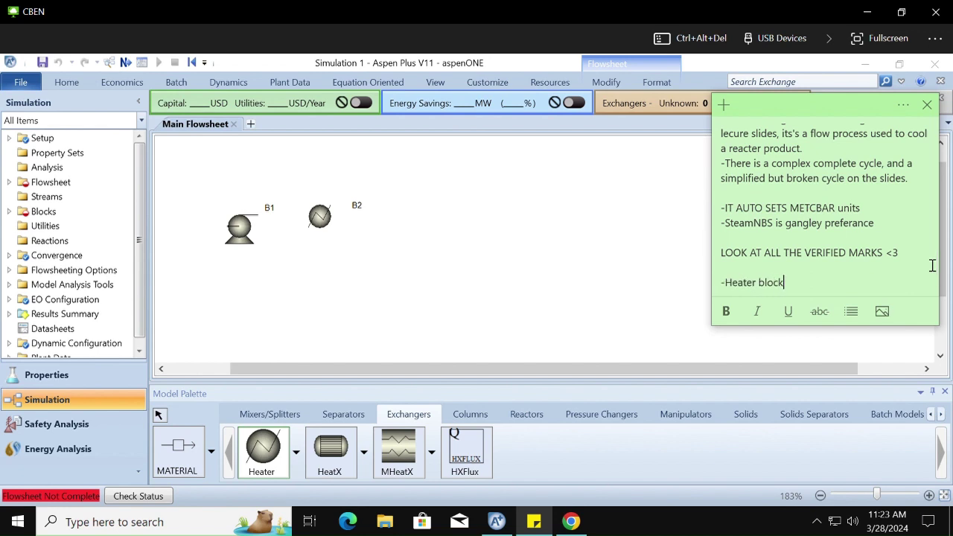
{"action": "type", "text": " does whatever we "}
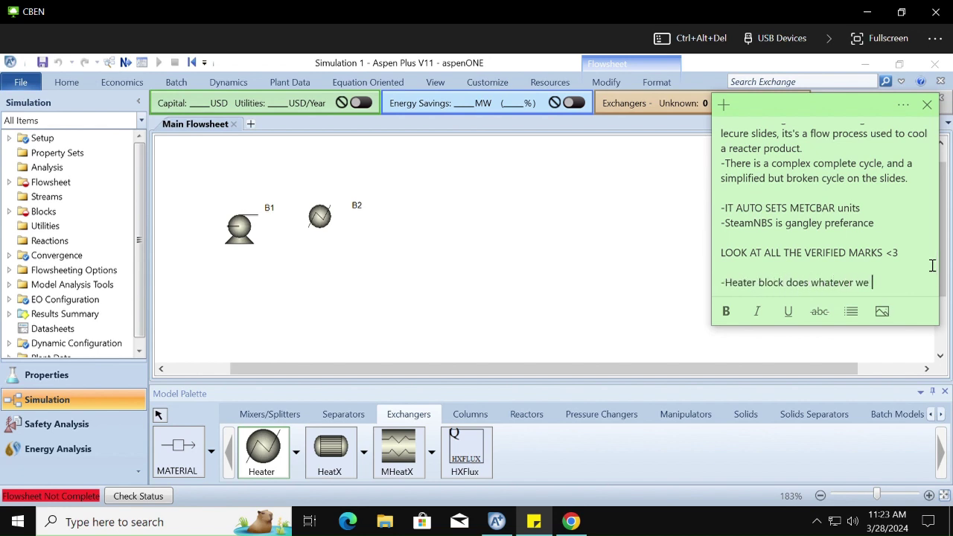
{"action": "type", "text": "want"}
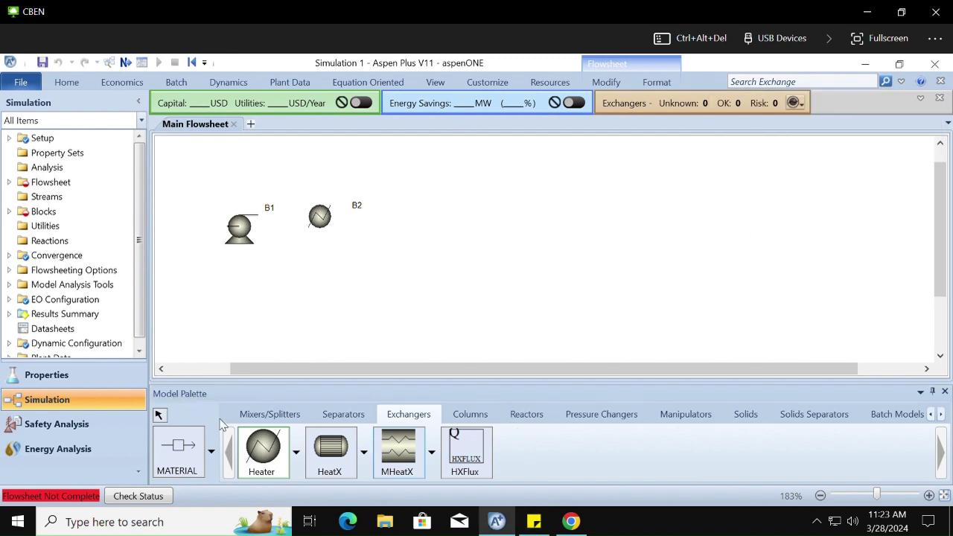
Step: Return to Aspen Plus, rename the pump block PUMP and move its label beneath the pump icon
{"action": "left_click", "coordinate": [534, 462]}
{"action": "left_click", "coordinate": [158, 414]}
{"action": "left_click", "coordinate": [269, 208]}
{"action": "left_click", "coordinate": [269, 209]}
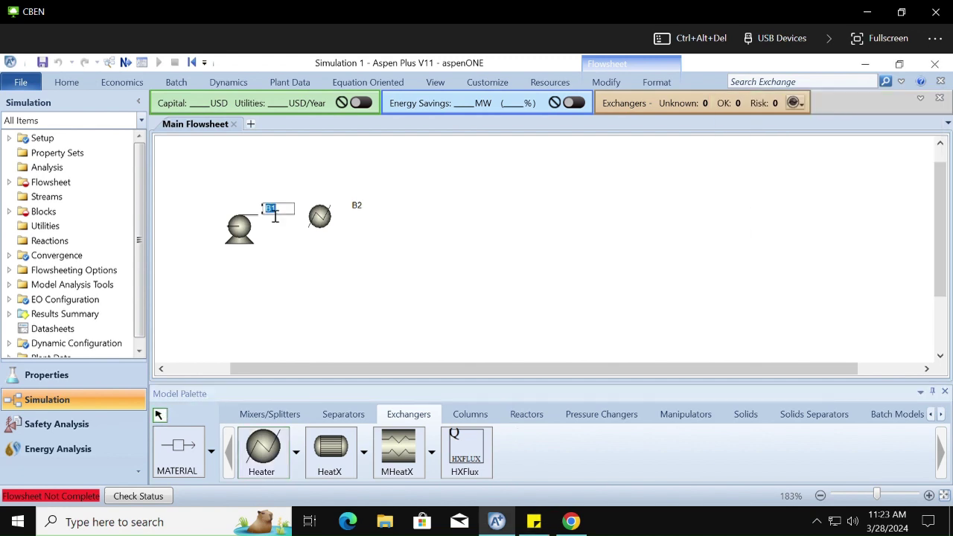
{"action": "type", "text": "PUMP"}
{"action": "key", "text": "Return"}
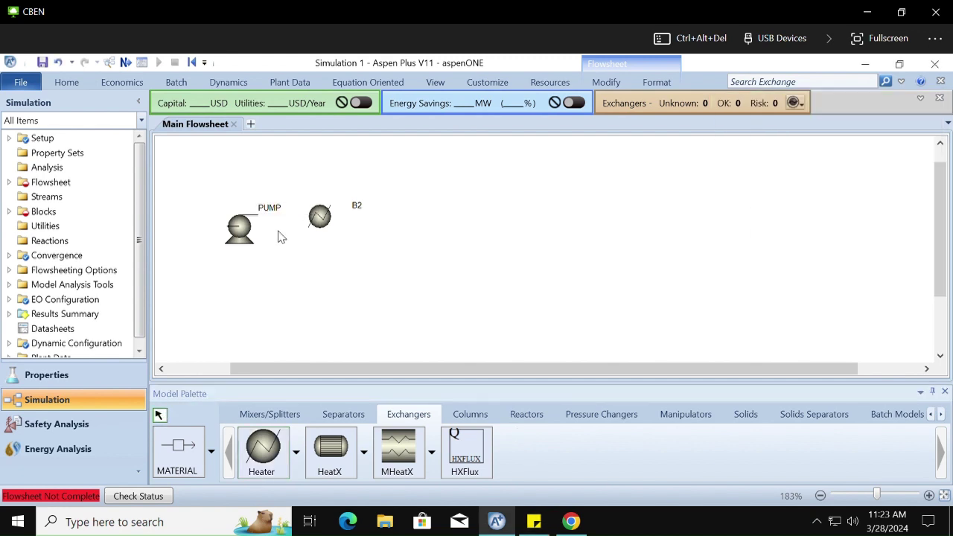
{"action": "left_click_drag", "start_coordinate": [271, 208], "coordinate": [250, 257]}
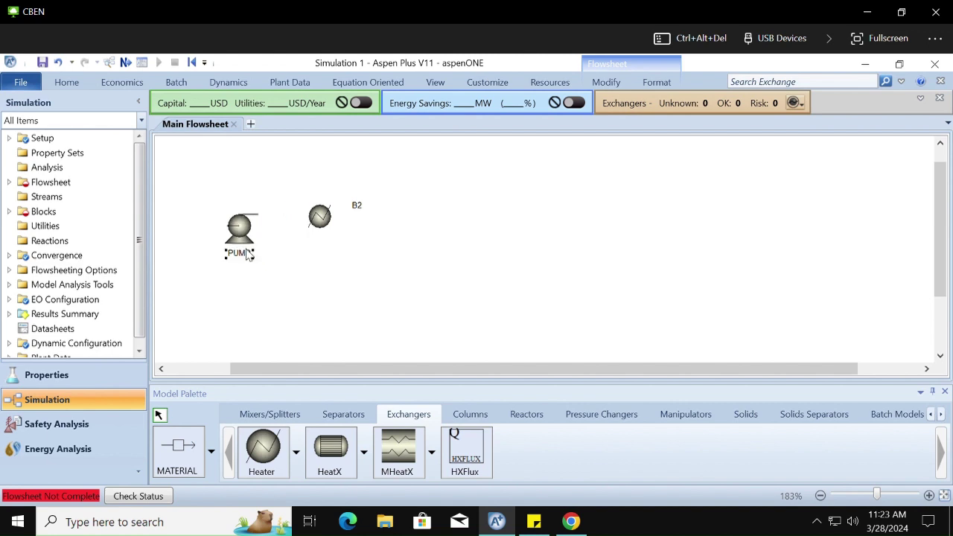
Step: Rename the heater block HEATER and move its label beneath the heater icon
{"action": "left_click", "coordinate": [360, 206]}
{"action": "type", "text": "HEAT D"}
{"action": "key", "text": "Return"}
{"action": "left_click_drag", "start_coordinate": [358, 207], "coordinate": [331, 246]}
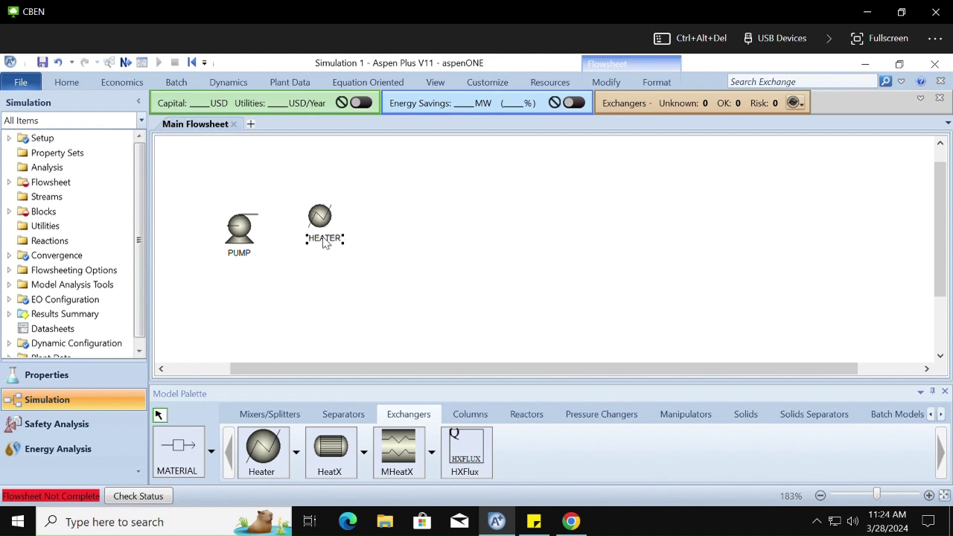
Step: Draw a material feed stream into the pump inlet and a second material stream from the pump outlet to the heater inlet
{"action": "scroll", "coordinate": [179, 451], "scroll_direction": "down", "scroll_amount": 6}
{"action": "left_click", "coordinate": [179, 453]}
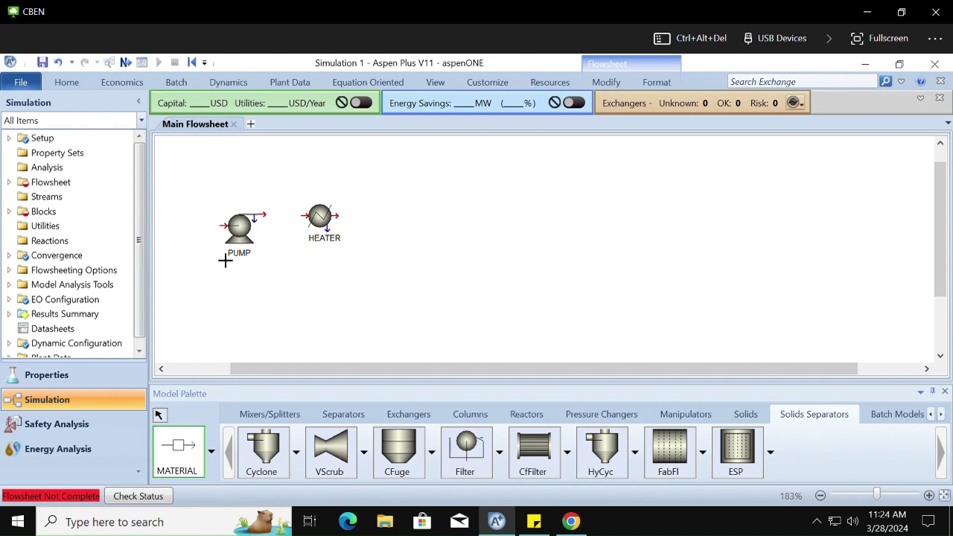
{"action": "left_click", "coordinate": [214, 311]}
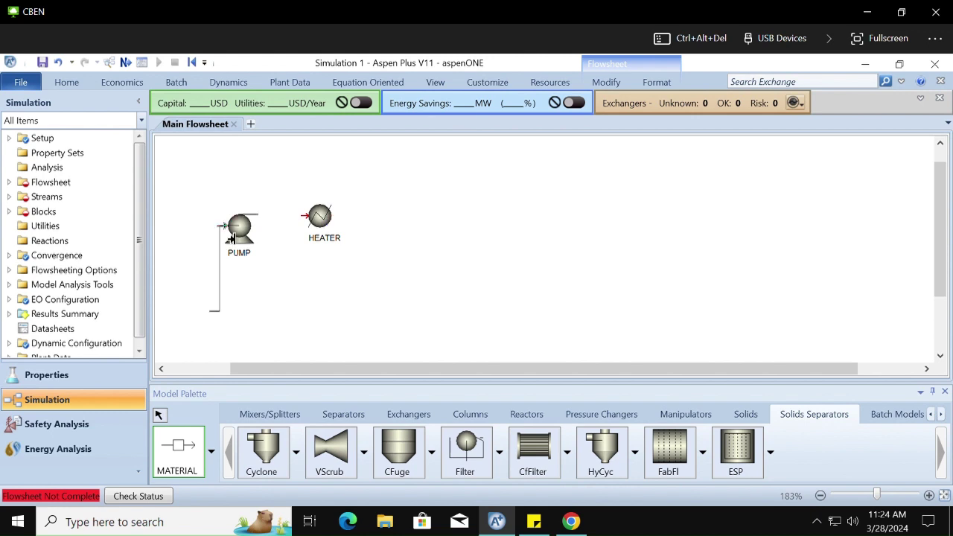
{"action": "left_click", "coordinate": [234, 232]}
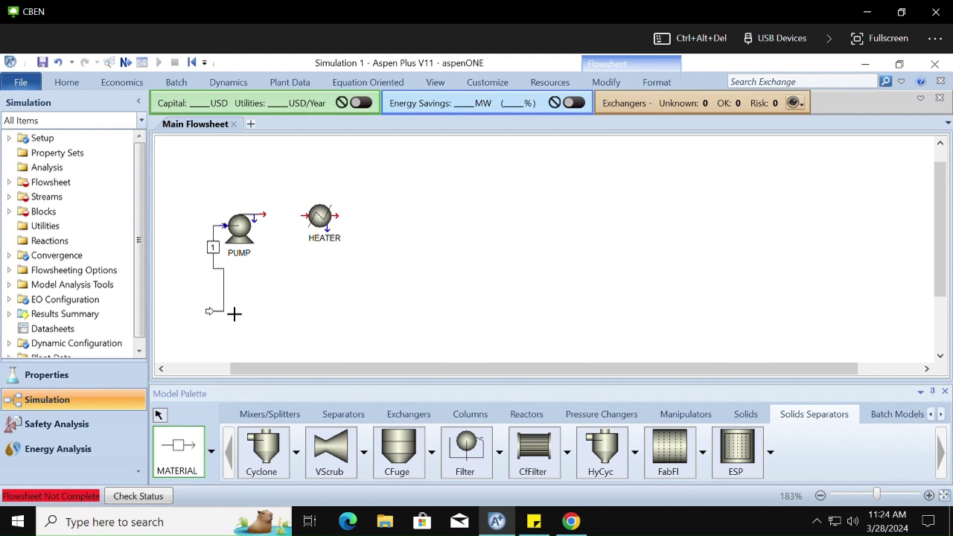
{"action": "left_click", "coordinate": [274, 226]}
{"action": "left_click", "coordinate": [305, 216]}
{"action": "left_click", "coordinate": [159, 422]}
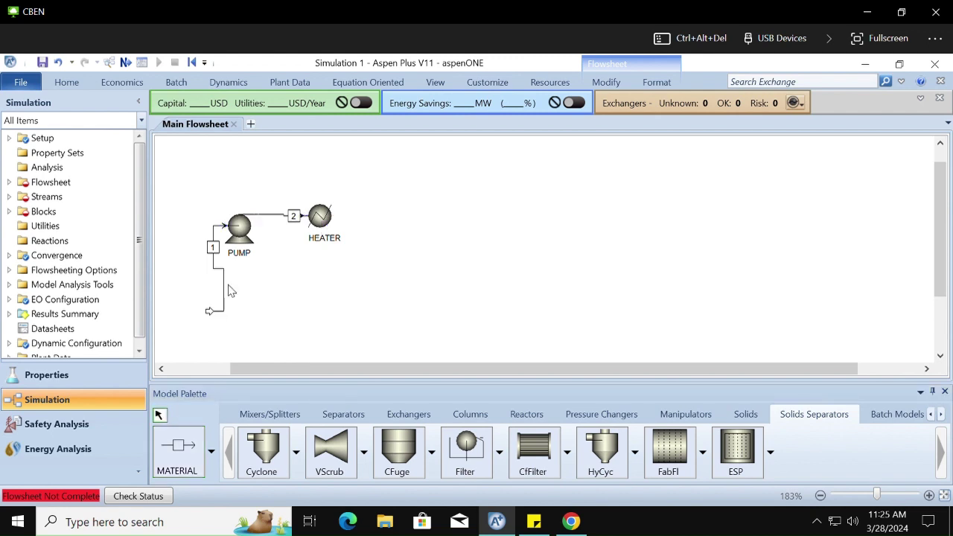
Step: Apply Align Blocks to the pump's feed stream and to the stream between the pump and the heater
{"action": "left_click", "coordinate": [217, 274]}
{"action": "right_click", "coordinate": [217, 274]}
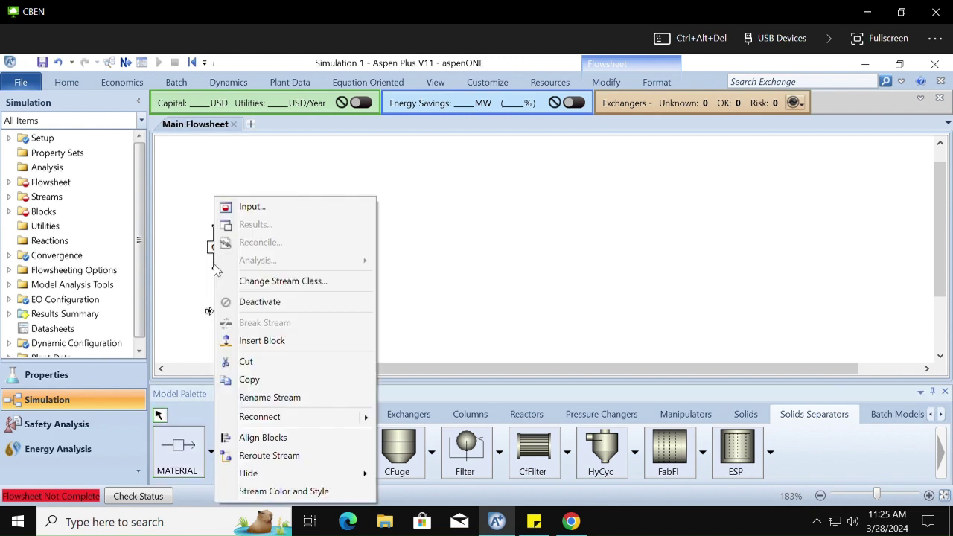
{"action": "left_click", "coordinate": [330, 437]}
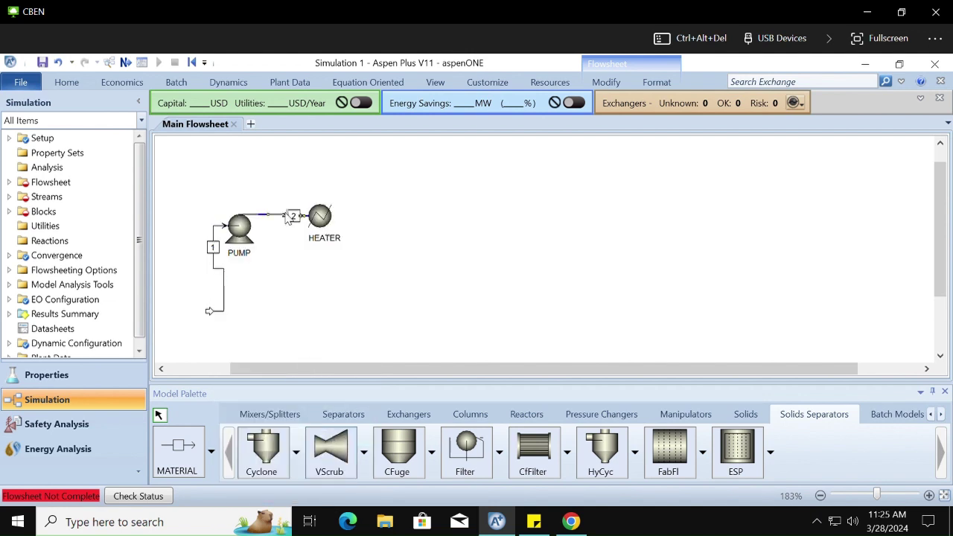
{"action": "right_click", "coordinate": [285, 215]}
{"action": "left_click", "coordinate": [332, 437]}
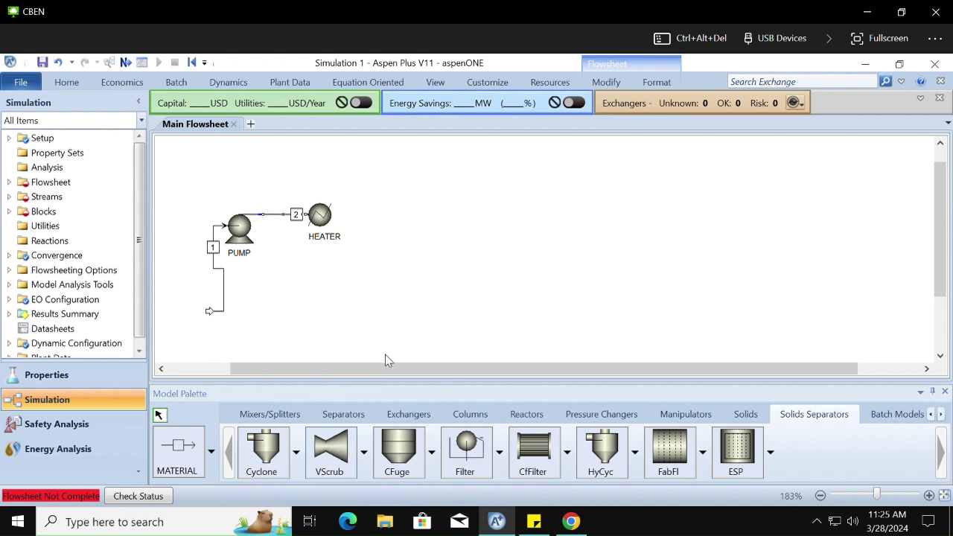
Step: Reroute feed stream 1 to start below the heater and run under the pump, and centre the stream 2 label between the blocks
{"action": "left_click_drag", "start_coordinate": [210, 312], "coordinate": [305, 311]}
{"action": "left_click_drag", "start_coordinate": [318, 270], "coordinate": [226, 315]}
{"action": "left_click", "coordinate": [385, 277]}
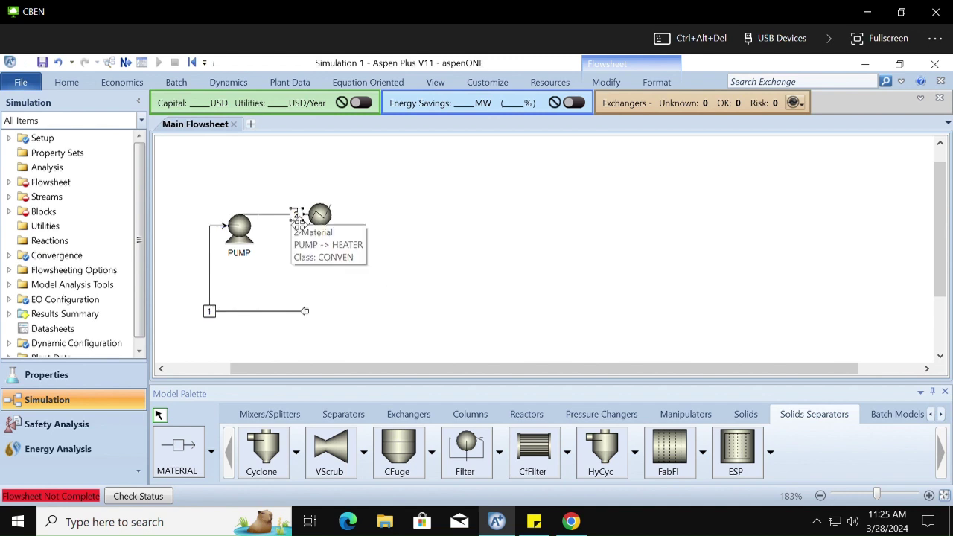
{"action": "left_click_drag", "start_coordinate": [298, 215], "coordinate": [286, 224]}
{"action": "left_click", "coordinate": [334, 277]}
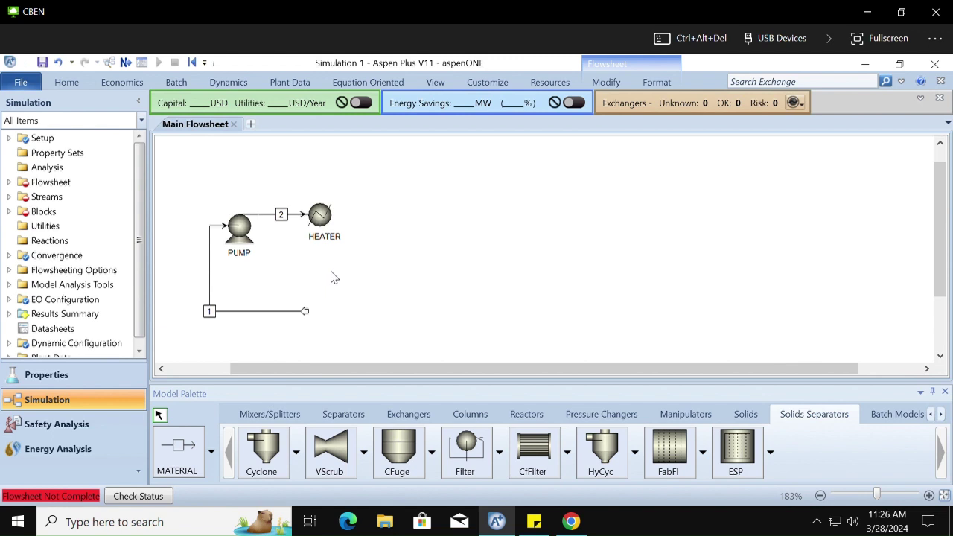
Step: Switch to the sticky note and add the line "-Right clicking a stream can give option to align blocks nicer"
{"action": "left_click", "coordinate": [536, 522]}
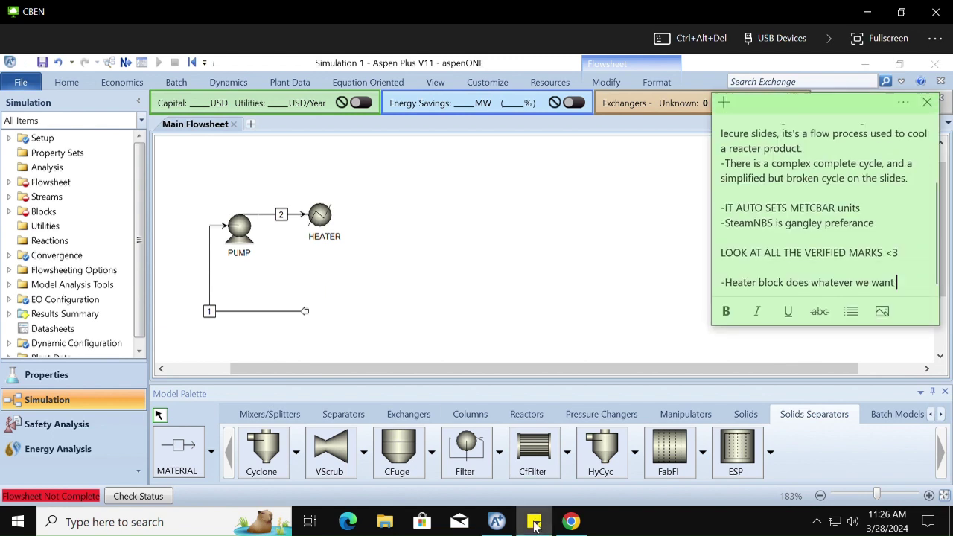
{"action": "key", "text": "Return"}
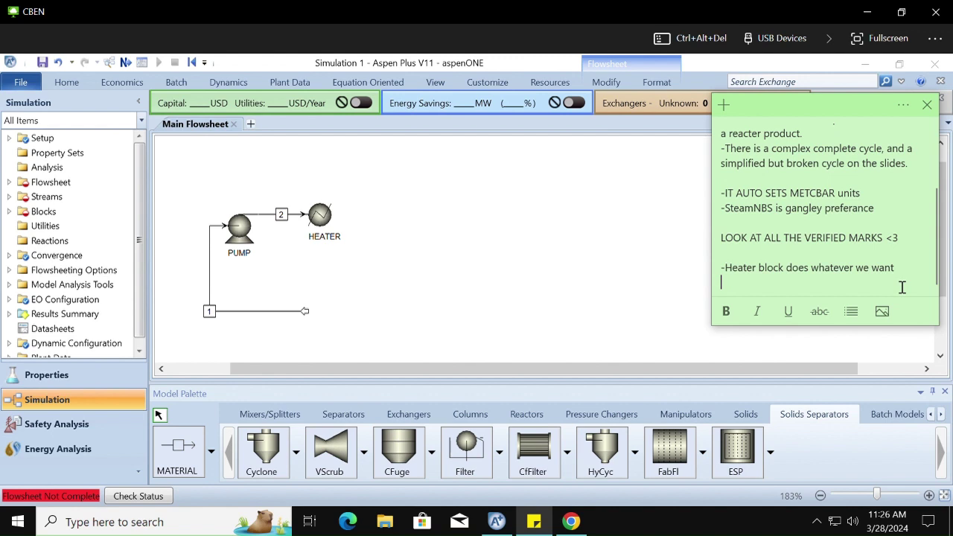
{"action": "type", "text": "-Right cli"}
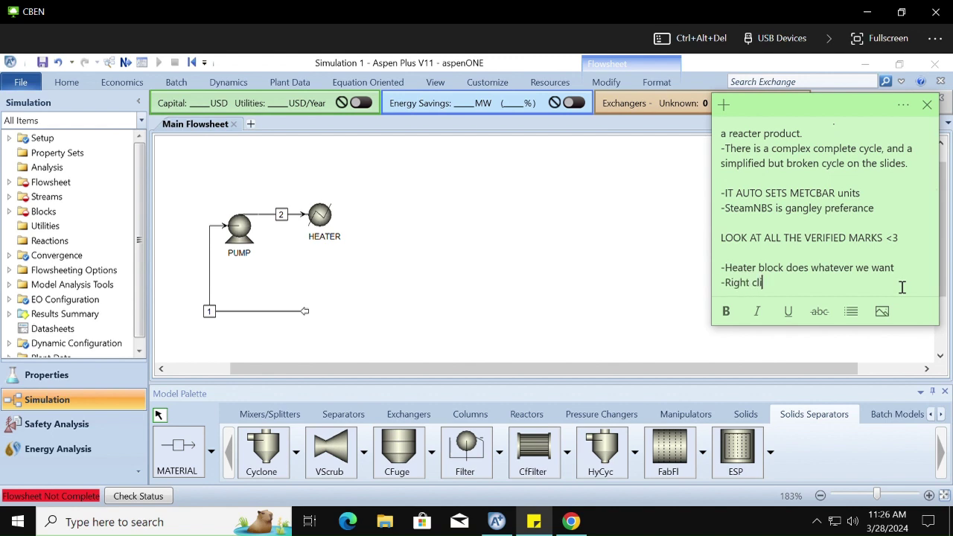
{"action": "type", "text": "cking a stream can giv"}
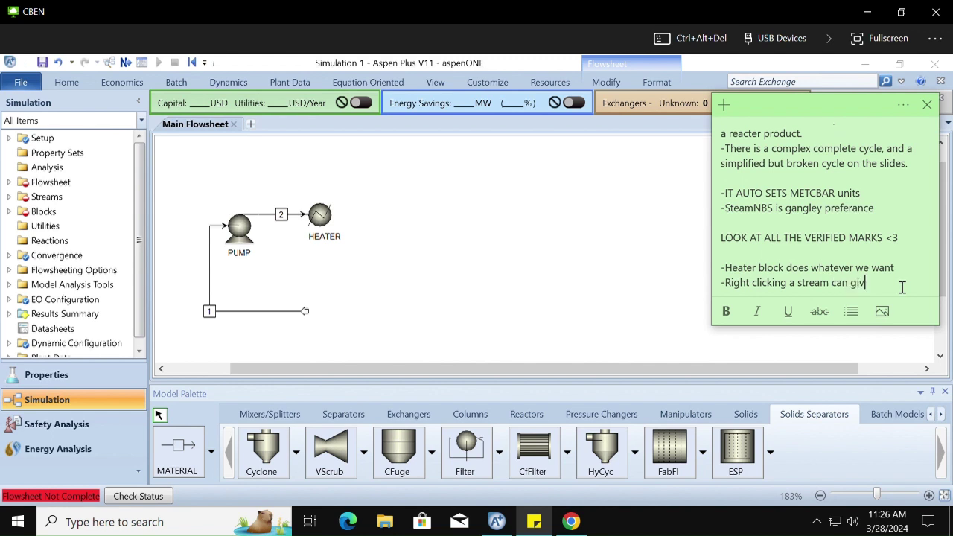
{"action": "type", "text": "e option to align "}
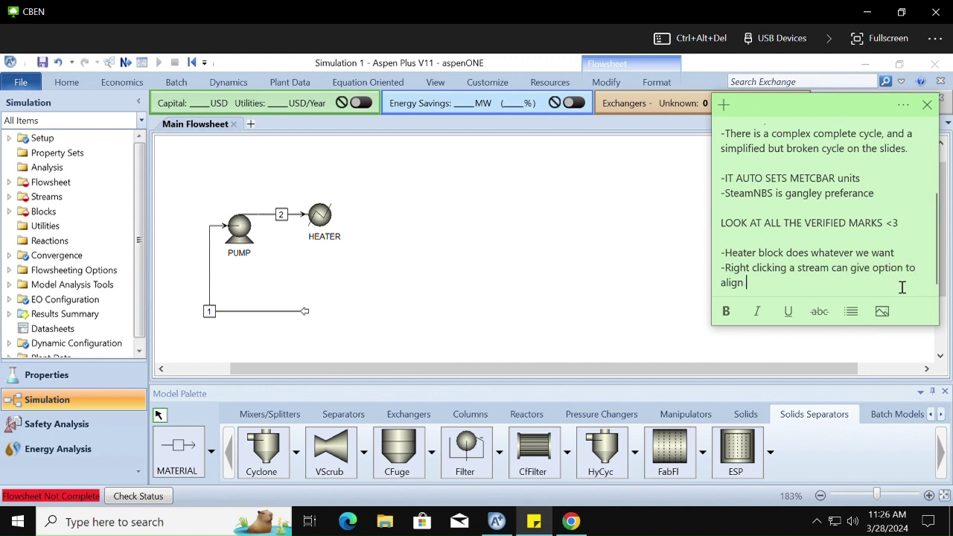
{"action": "type", "text": "blocks "}
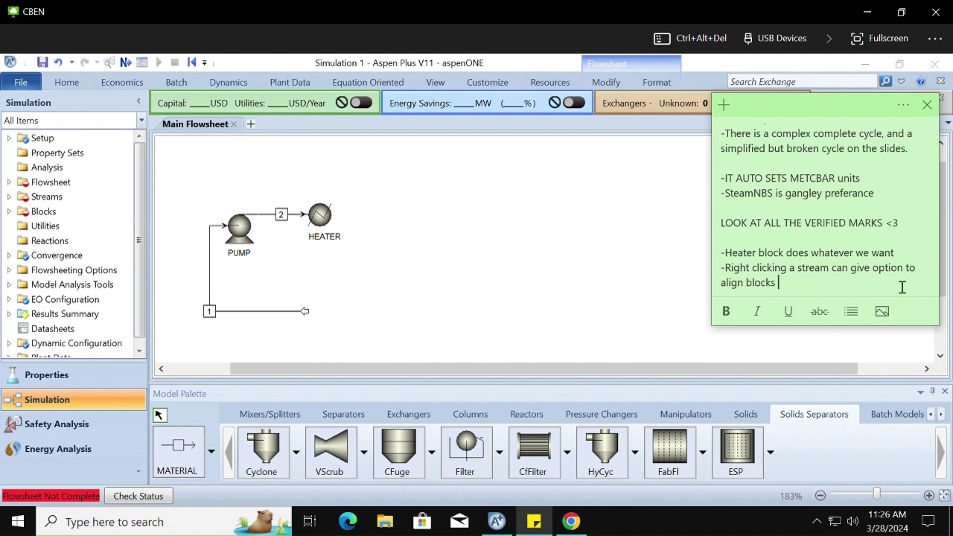
{"action": "type", "text": "nicer"}
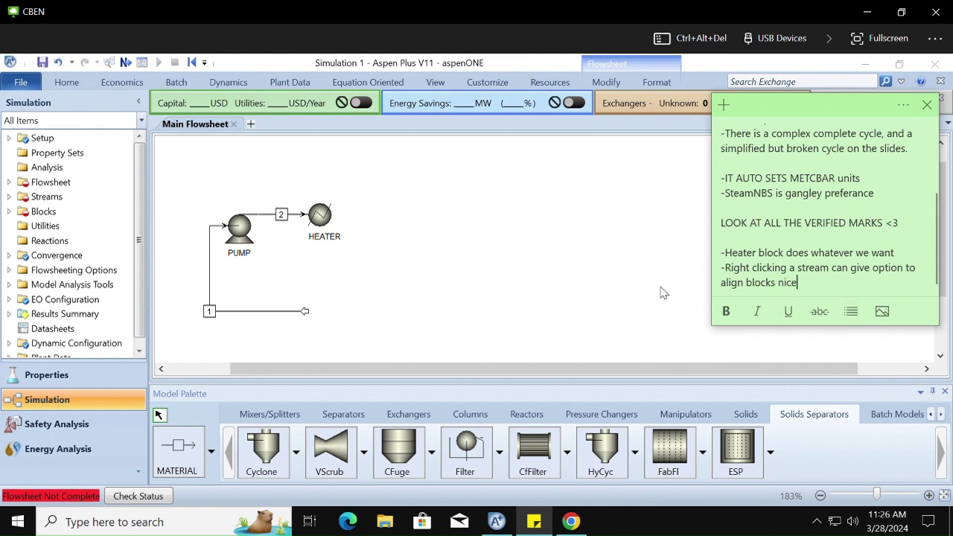
{"action": "key", "text": "Return"}
Step: Return to Aspen Plus and draw a material product stream from the heater outlet, ending in open space beyond the block
{"action": "left_click", "coordinate": [451, 334]}
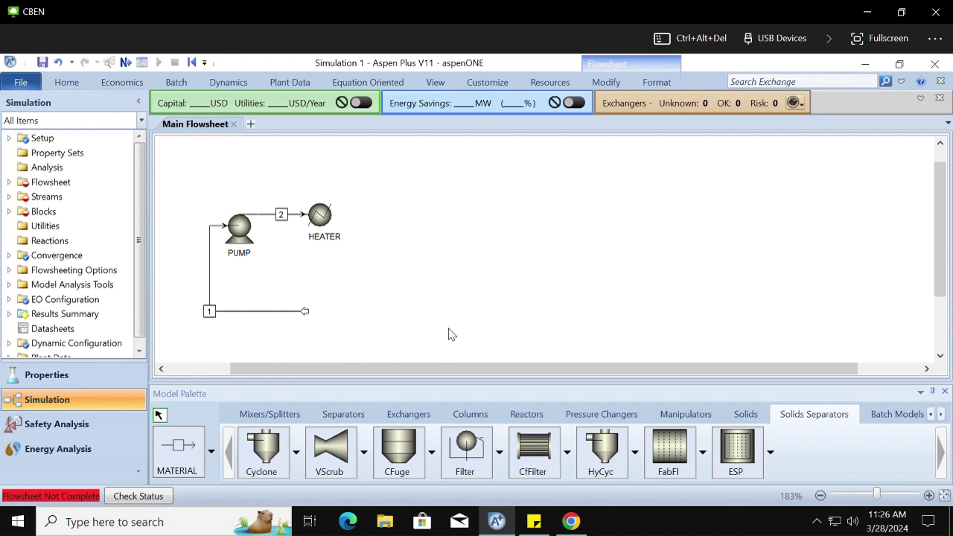
{"action": "left_click", "coordinate": [170, 458]}
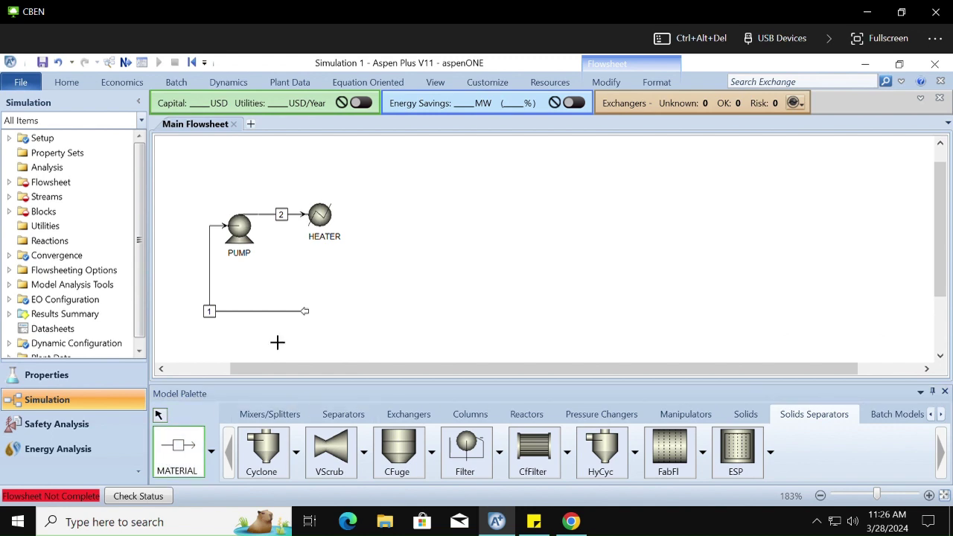
{"action": "left_click", "coordinate": [347, 226]}
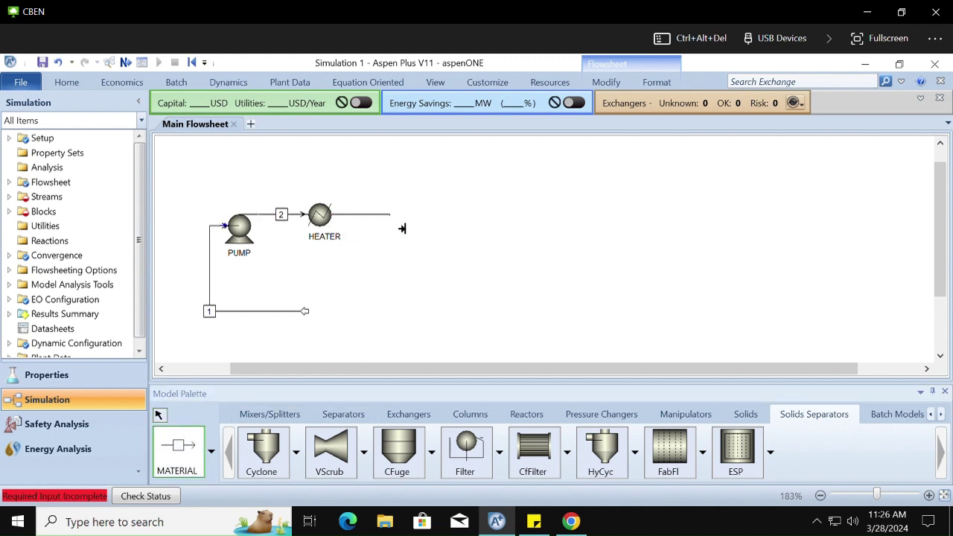
{"action": "left_click", "coordinate": [420, 216]}
{"action": "left_click", "coordinate": [159, 415]}
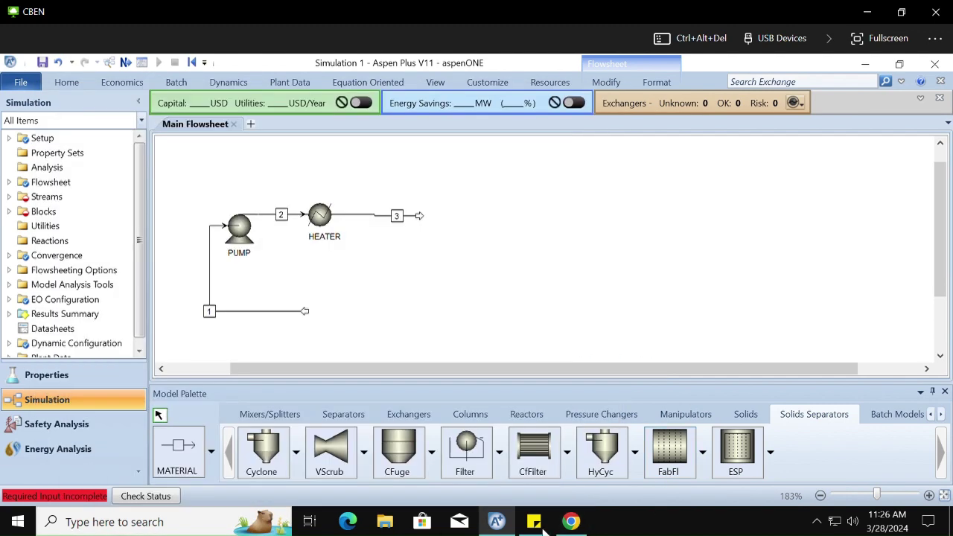
Step: Add the sticky note lines "-What needs info (not all of it needs info)" and "-tell the blocks what the job is"
{"action": "left_click", "coordinate": [534, 521]}
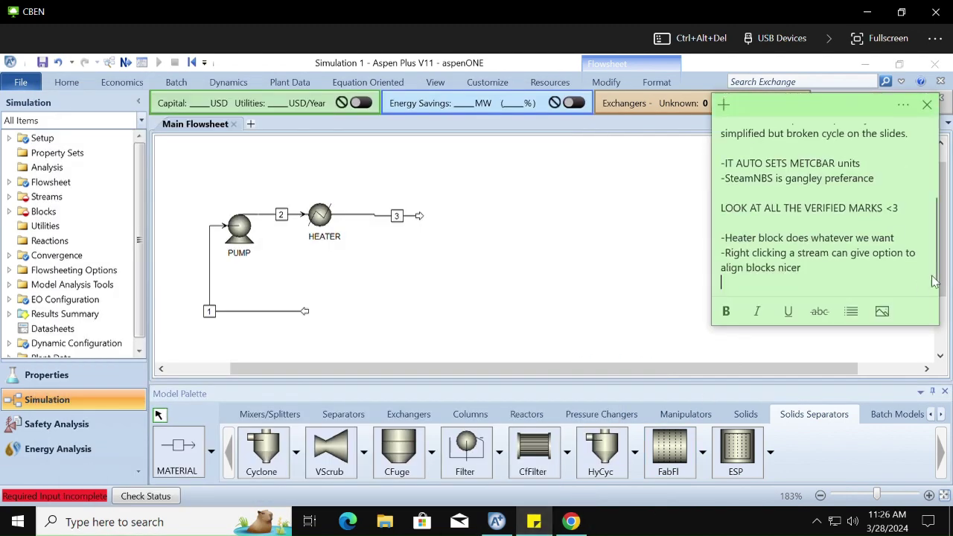
{"action": "key", "text": "Return"}
{"action": "type", "text": "-"}
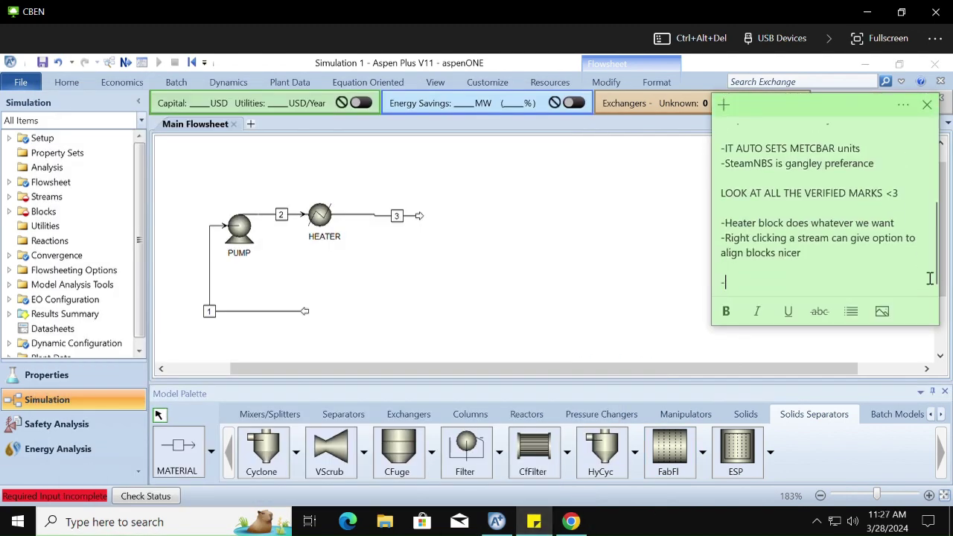
{"action": "type", "text": "What needs infor"}
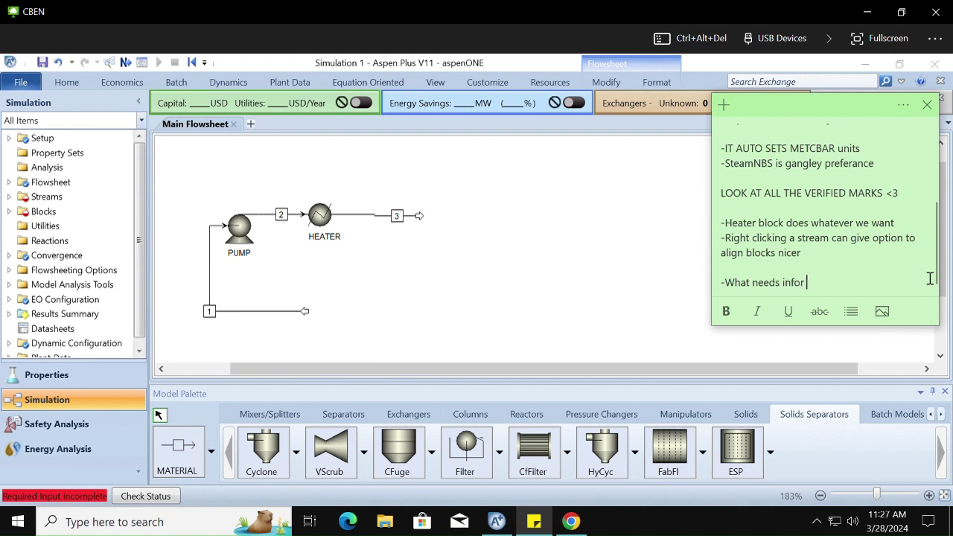
{"action": "key", "text": "BackSpace"}
{"action": "key", "text": "BackSpace"}
{"action": "type", "text": "(not all of it needs"}
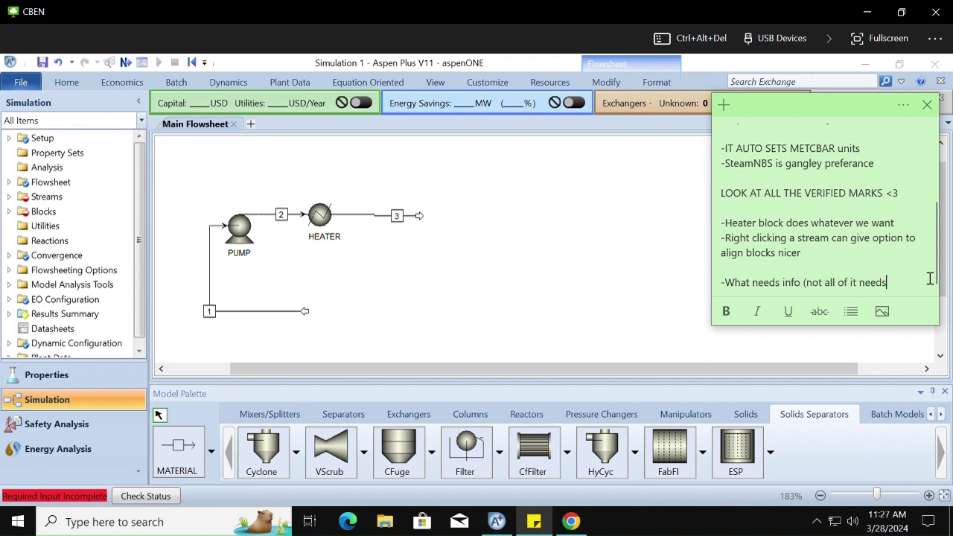
{"action": "type", "text": " info)"}
{"action": "key", "text": "Return"}
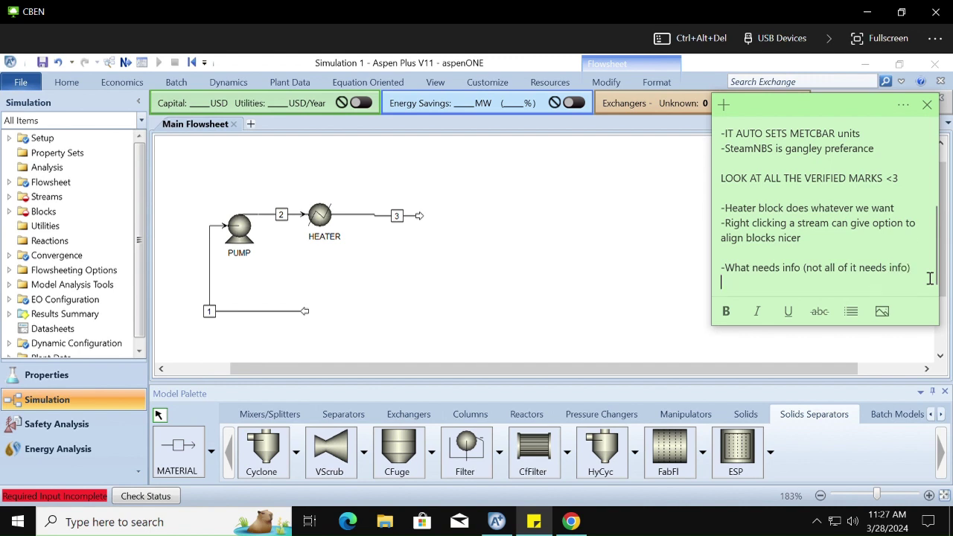
{"action": "type", "text": "-tell the blocks w"}
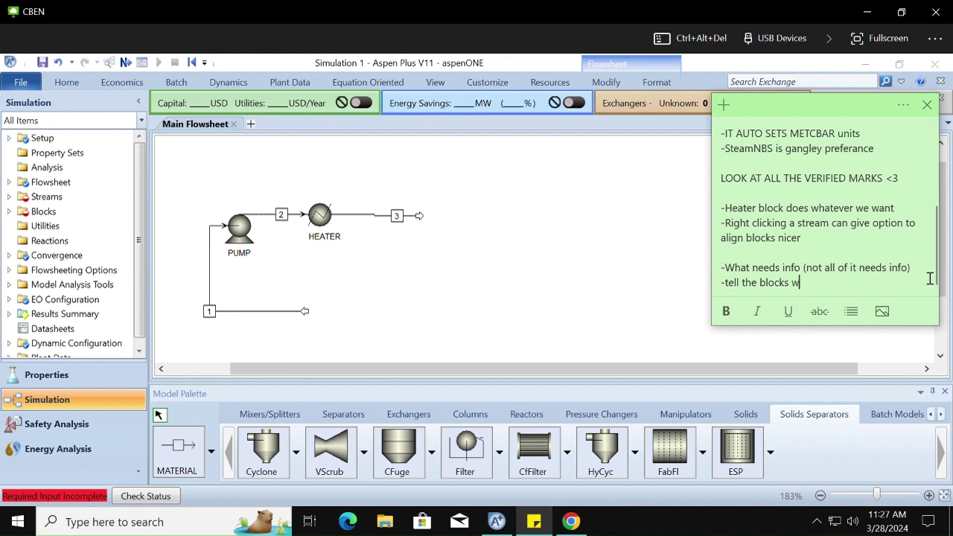
{"action": "type", "text": "hat the job is"}
{"action": "left_click", "coordinate": [542, 278]}
Step: Open the input specifications of stream 1 in Aspen Plus and set its temperature to 95 C and pressure to 1 bar
{"action": "left_click", "coordinate": [8, 197]}
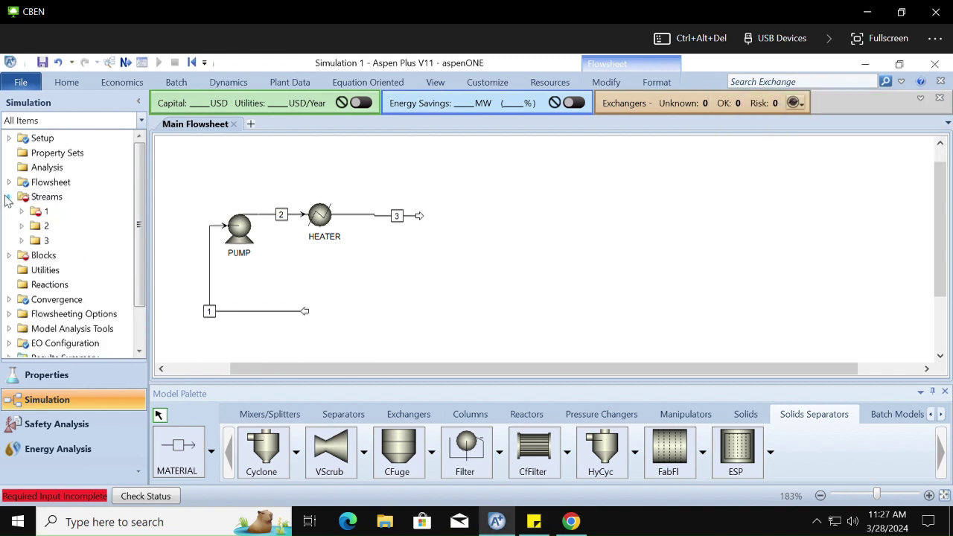
{"action": "left_click", "coordinate": [9, 255]}
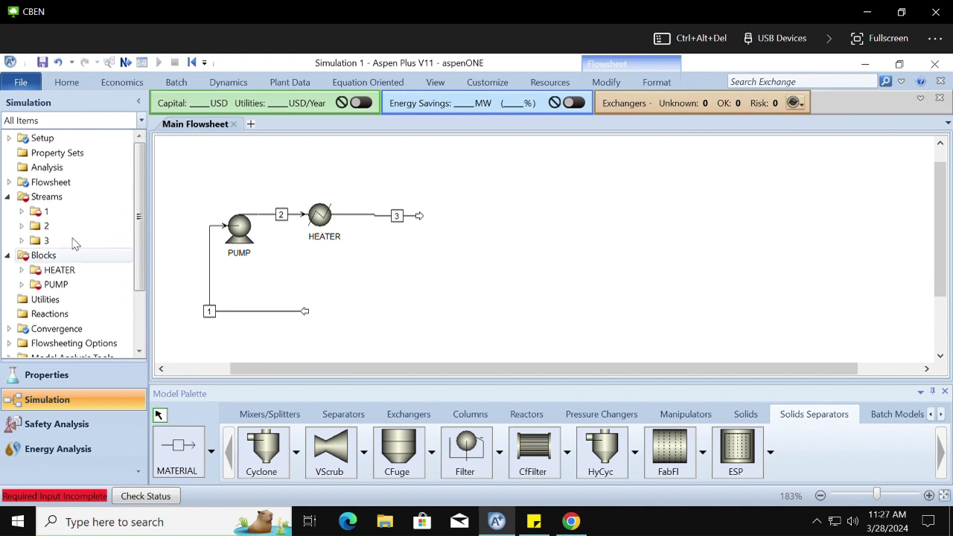
{"action": "double_click", "coordinate": [38, 212]}
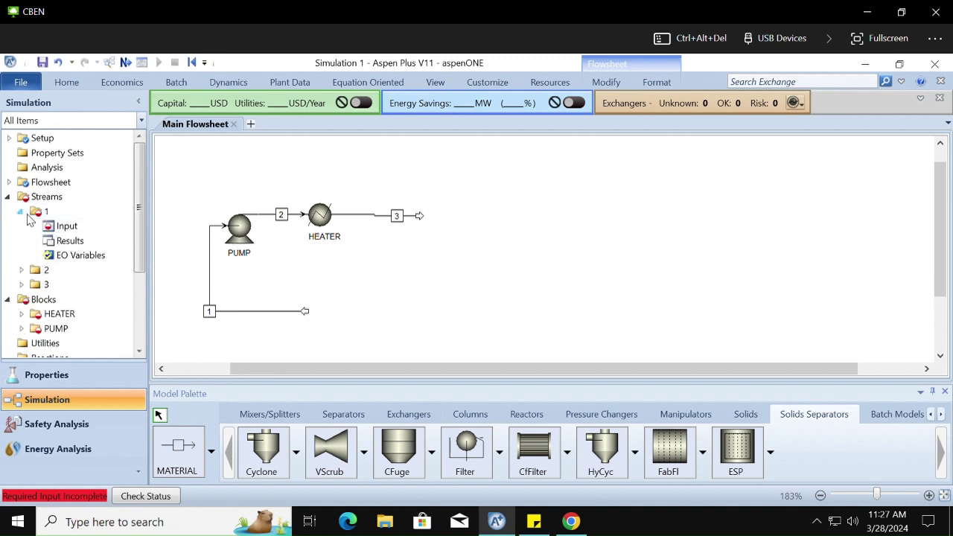
{"action": "left_click", "coordinate": [55, 228]}
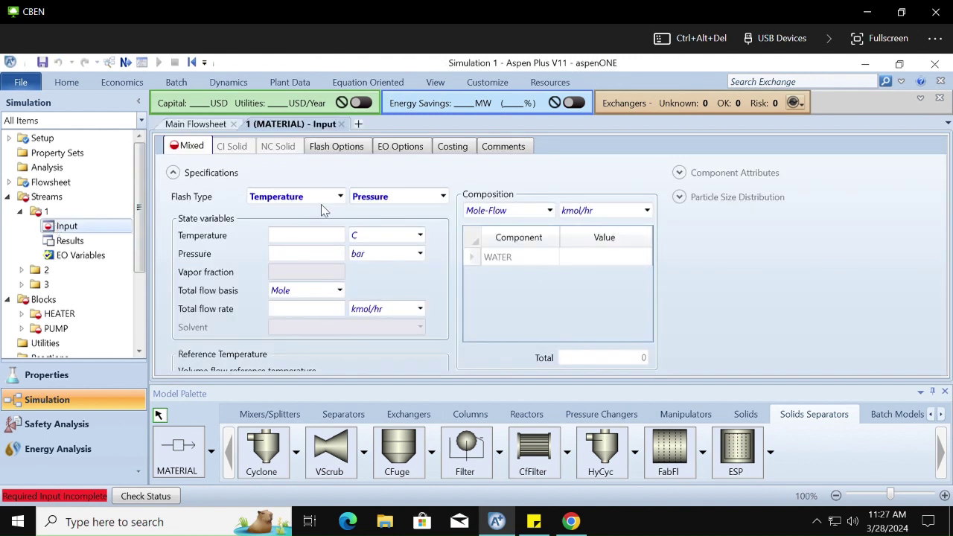
{"action": "left_click", "coordinate": [321, 238]}
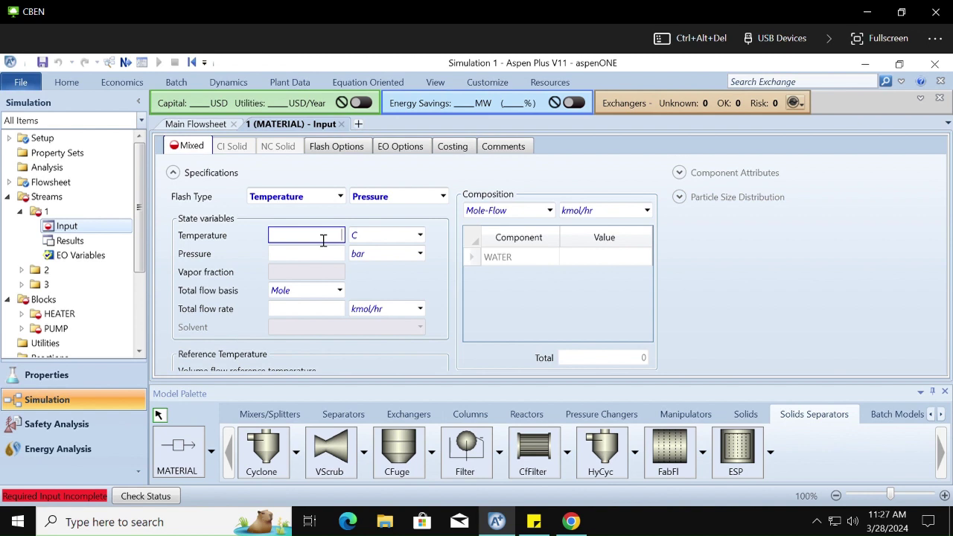
{"action": "type", "text": "95"}
{"action": "left_click", "coordinate": [329, 257]}
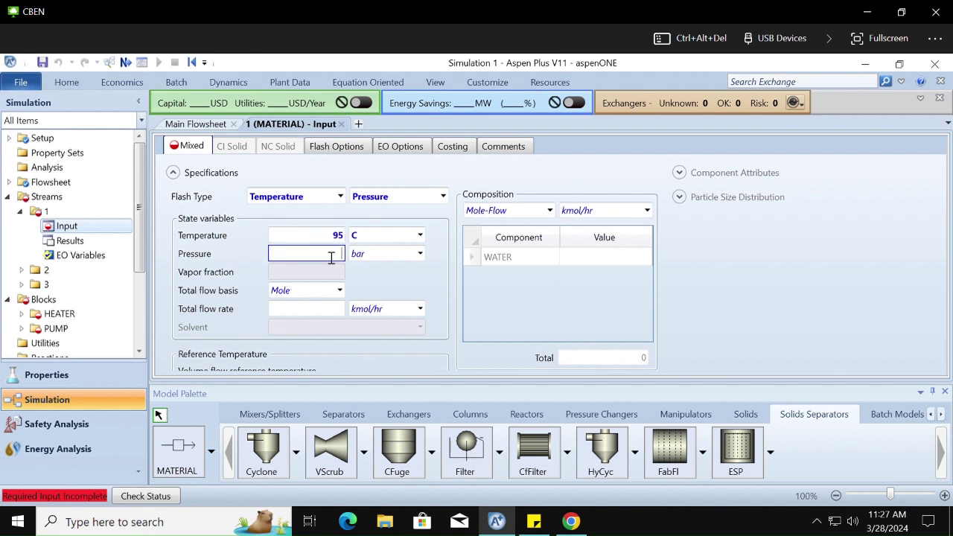
{"action": "left_click", "coordinate": [432, 296]}
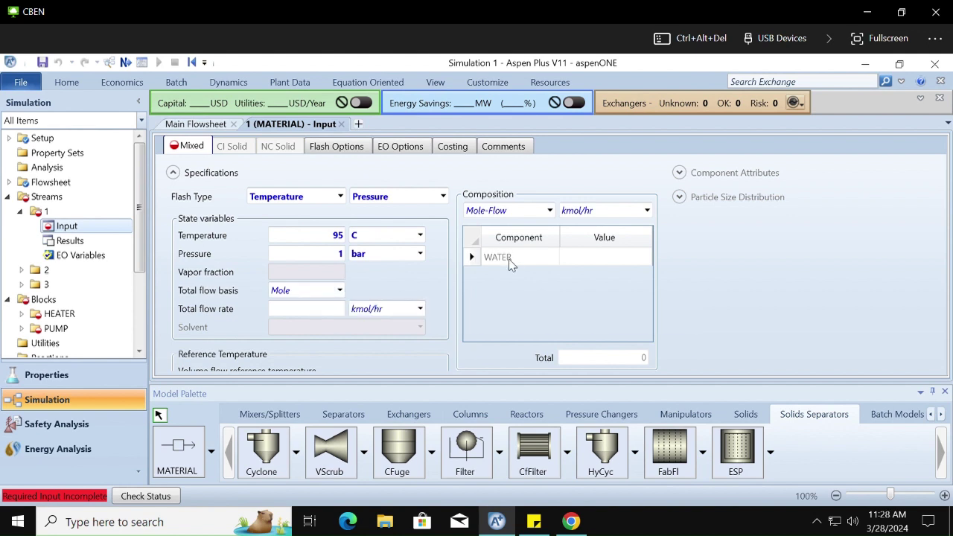
Step: Try Mass-Flow as the composition basis of stream 1
{"action": "left_click", "coordinate": [549, 210]}
{"action": "left_click", "coordinate": [549, 211]}
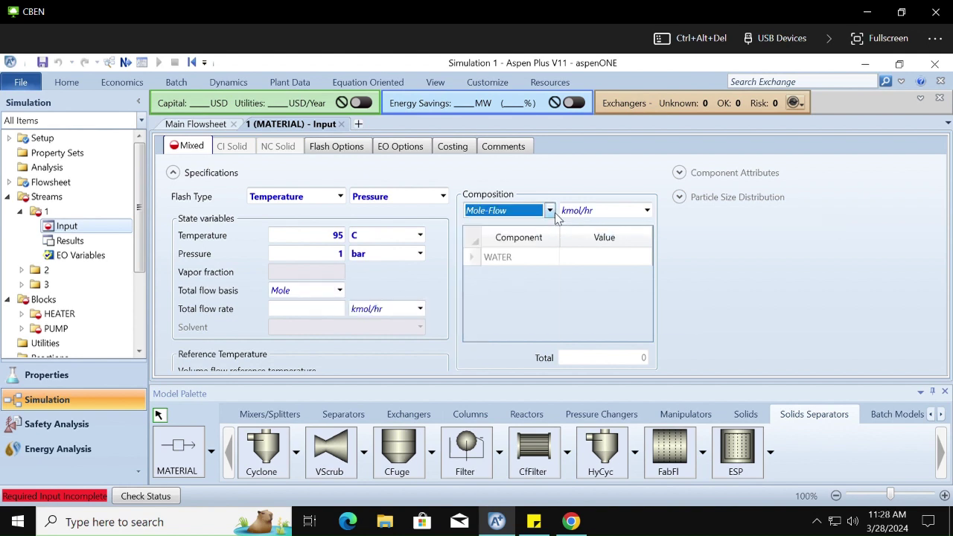
{"action": "left_click", "coordinate": [340, 290]}
{"action": "left_click", "coordinate": [340, 291]}
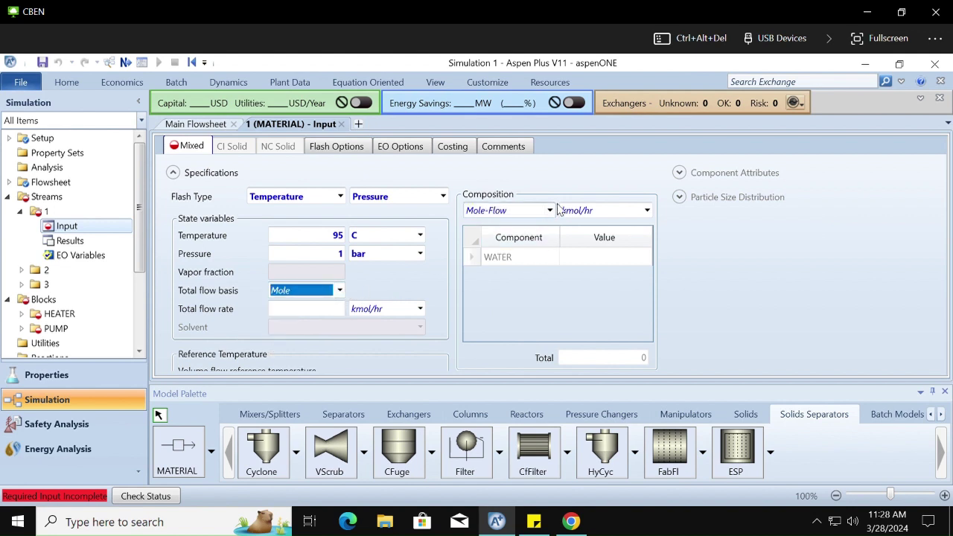
{"action": "left_click", "coordinate": [549, 211]}
{"action": "left_click", "coordinate": [491, 225]}
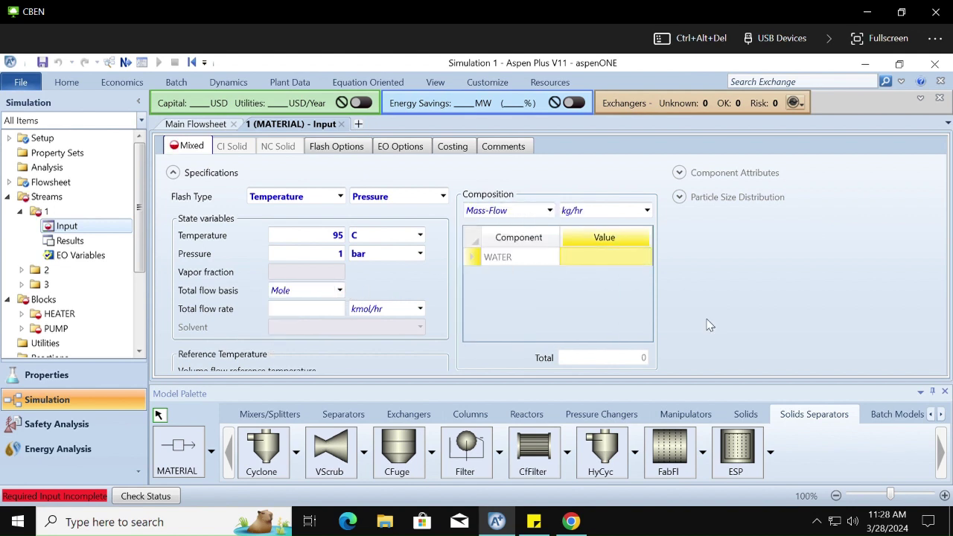
Step: Try Mole-Conc as the composition basis of stream 1
{"action": "left_click", "coordinate": [549, 212]}
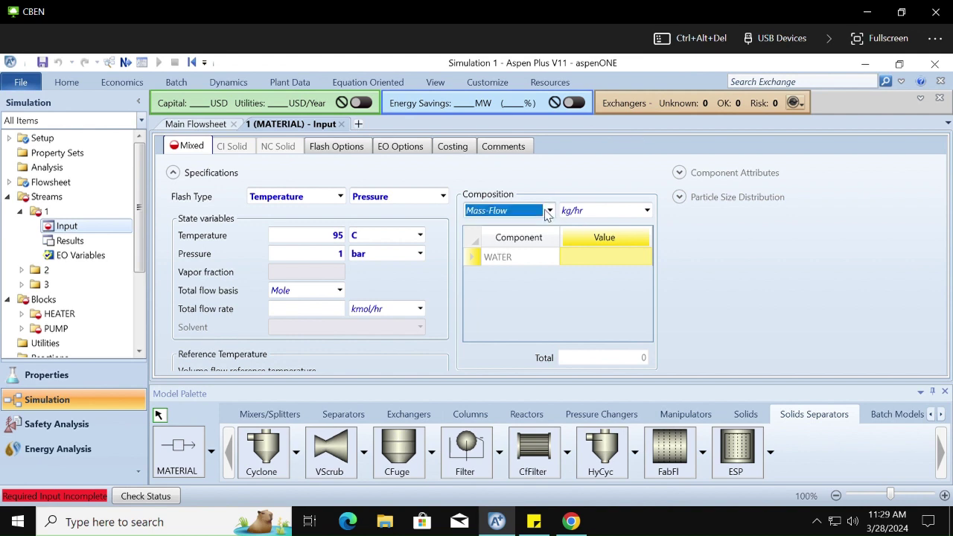
{"action": "key", "text": "Down"}
{"action": "key", "text": "Down"}
{"action": "key", "text": "Down"}
{"action": "key", "text": "Down"}
{"action": "key", "text": "Down"}
{"action": "key", "text": "Down"}
{"action": "key", "text": "Down"}
{"action": "key", "text": "Return"}
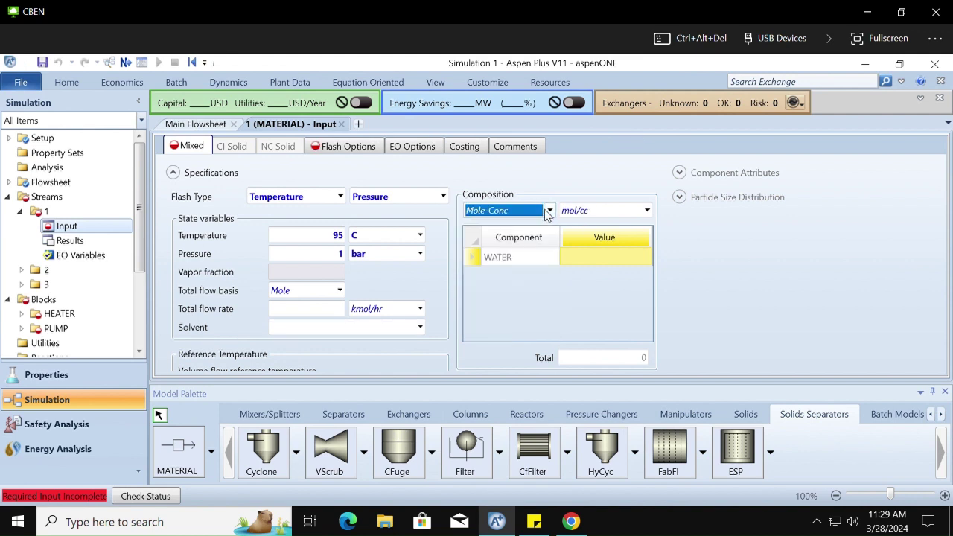
Step: Set the composition basis of stream 1 to Mole-Frac and enter 1 for WATER
{"action": "left_click", "coordinate": [550, 210]}
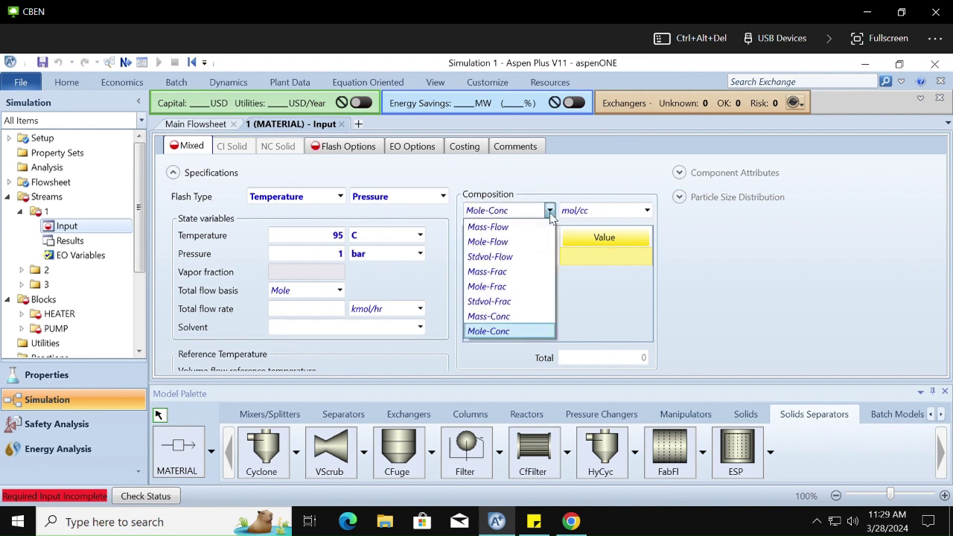
{"action": "key", "text": "Up"}
{"action": "key", "text": "Up"}
{"action": "key", "text": "Up"}
{"action": "key", "text": "Return"}
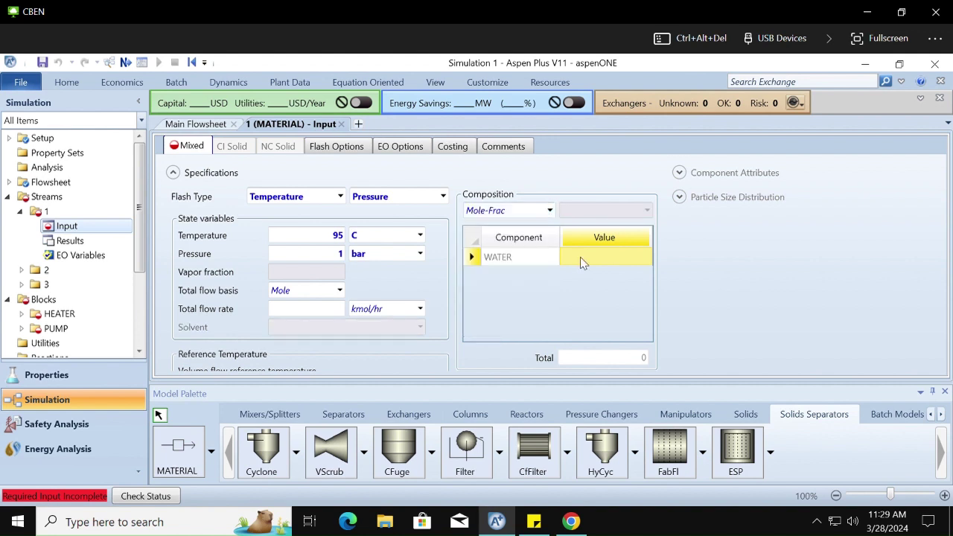
{"action": "left_click", "coordinate": [588, 264]}
{"action": "type", "text": "1"}
Step: Set the total flow rate of stream 1 to 1400 kmol/hr
{"action": "left_click", "coordinate": [303, 315]}
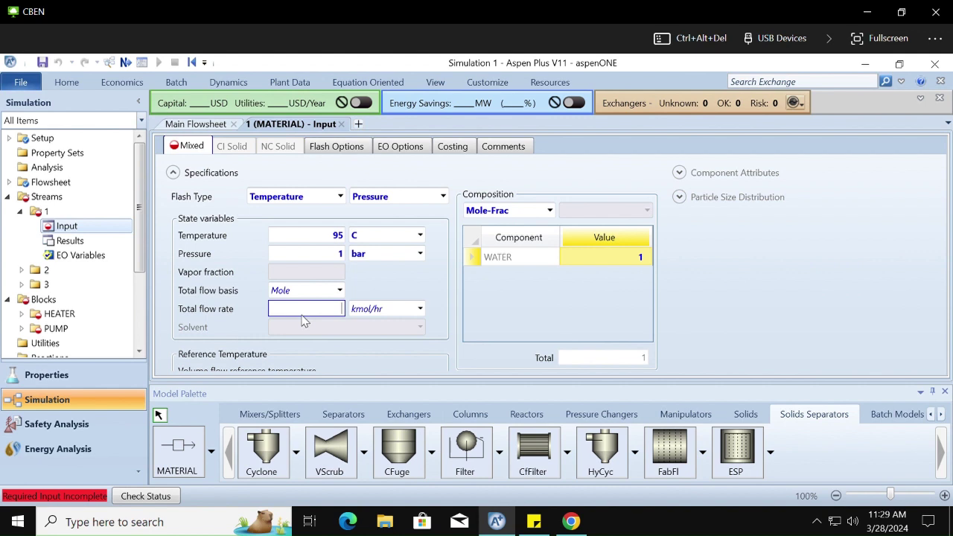
{"action": "type", "text": "1400"}
{"action": "left_click", "coordinate": [501, 335]}
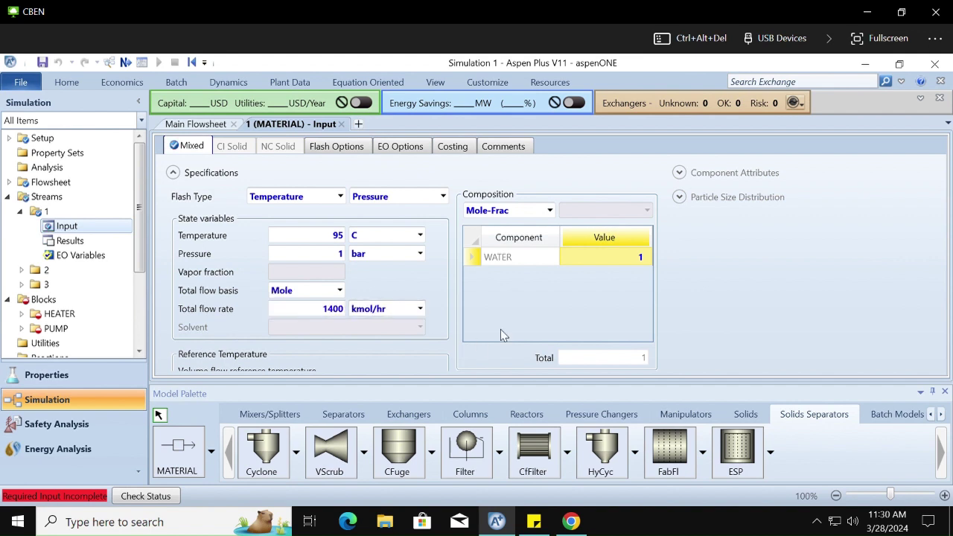
Step: Set the composition basis of stream 1 to Mole-Flow in kmol/hr and enter 1400 for WATER
{"action": "left_click", "coordinate": [549, 210]}
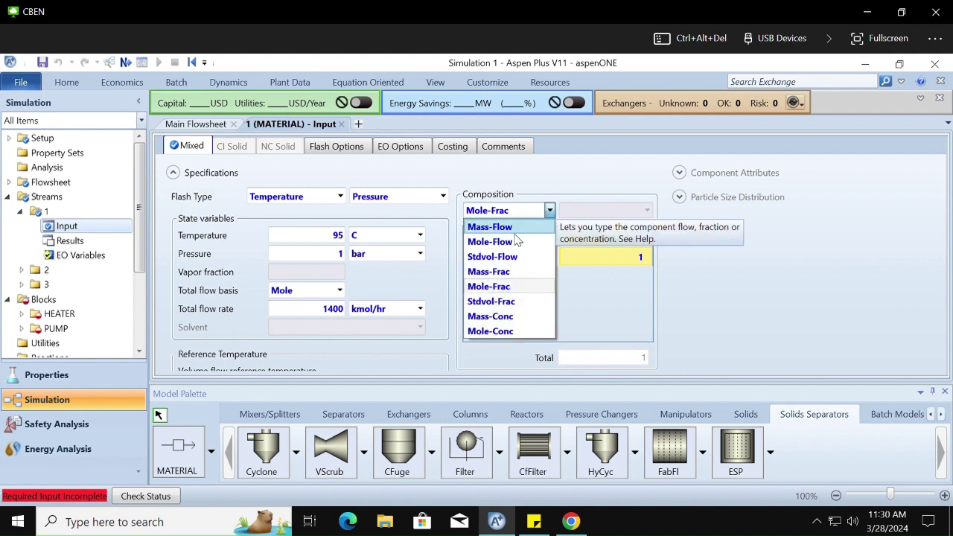
{"action": "left_click", "coordinate": [490, 241]}
{"action": "left_click", "coordinate": [631, 262]}
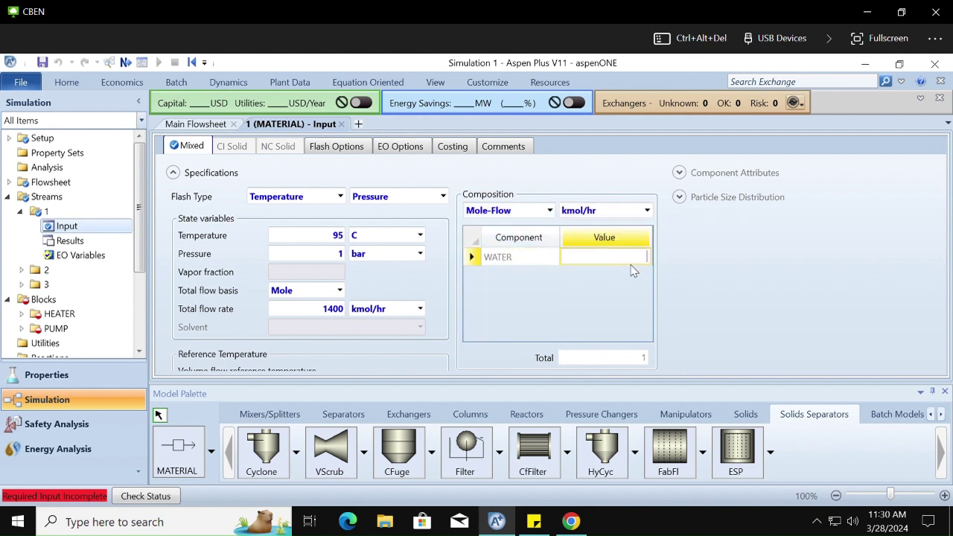
{"action": "type", "text": "1400"}
Step: Check the total flow basis options of stream 1 and clear its total flow rate value
{"action": "left_click", "coordinate": [340, 291]}
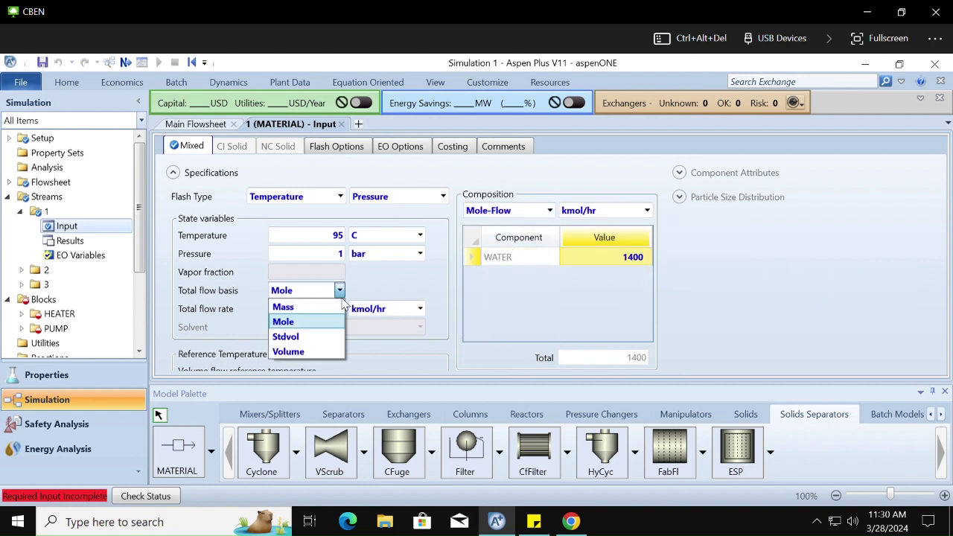
{"action": "right_click", "coordinate": [391, 282]}
{"action": "double_click", "coordinate": [336, 309]}
{"action": "key", "text": "BackSpace"}
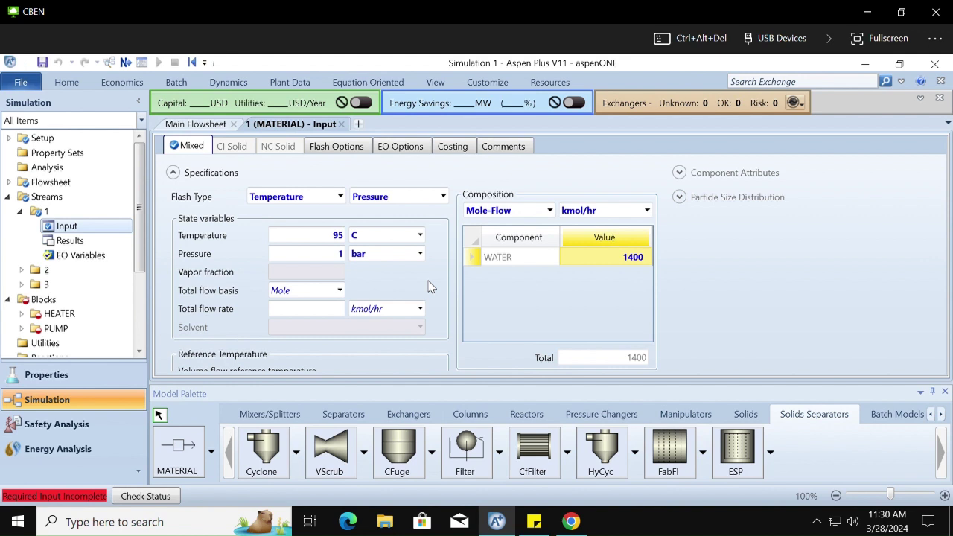
Step: Switch to Sticky Notes and add "-Using compsition to define flow allows both flow information and composition to be answered at once"
{"action": "left_click", "coordinate": [530, 523]}
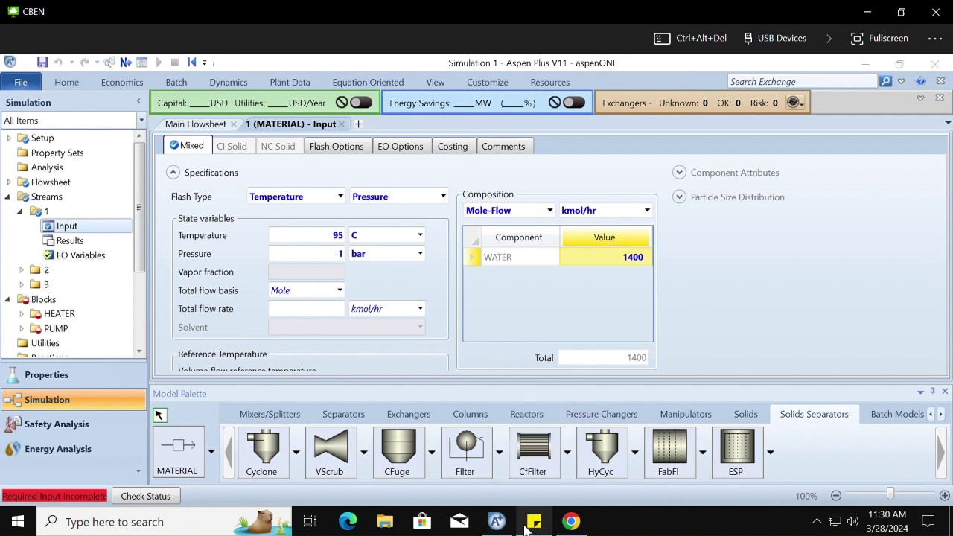
{"action": "right_click", "coordinate": [526, 526]}
{"action": "left_click", "coordinate": [542, 526]}
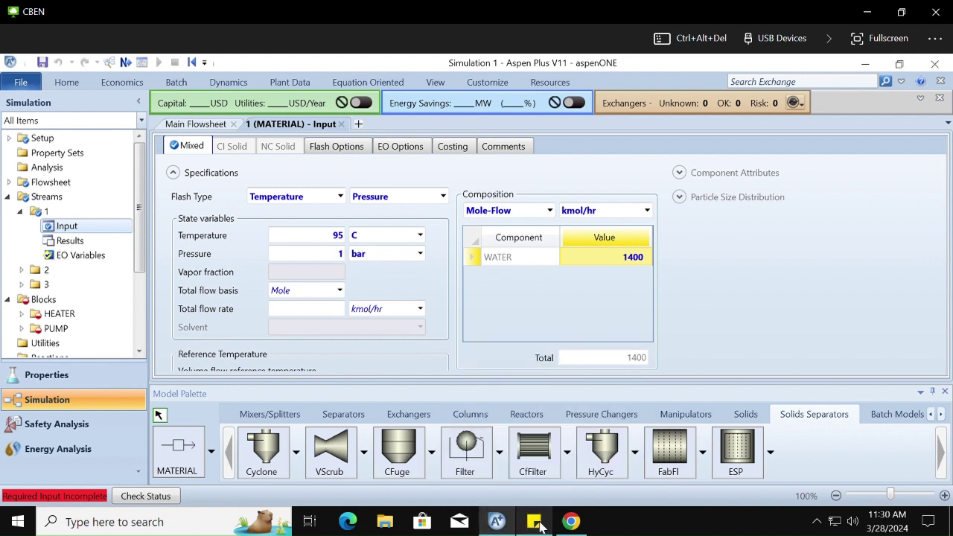
{"action": "left_click", "coordinate": [541, 526]}
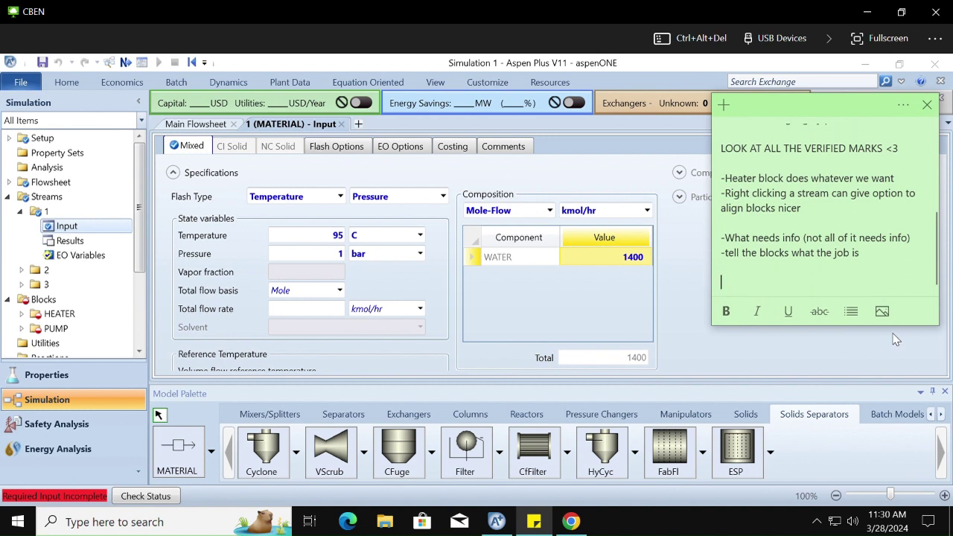
{"action": "type", "text": "-Using compsition to define"}
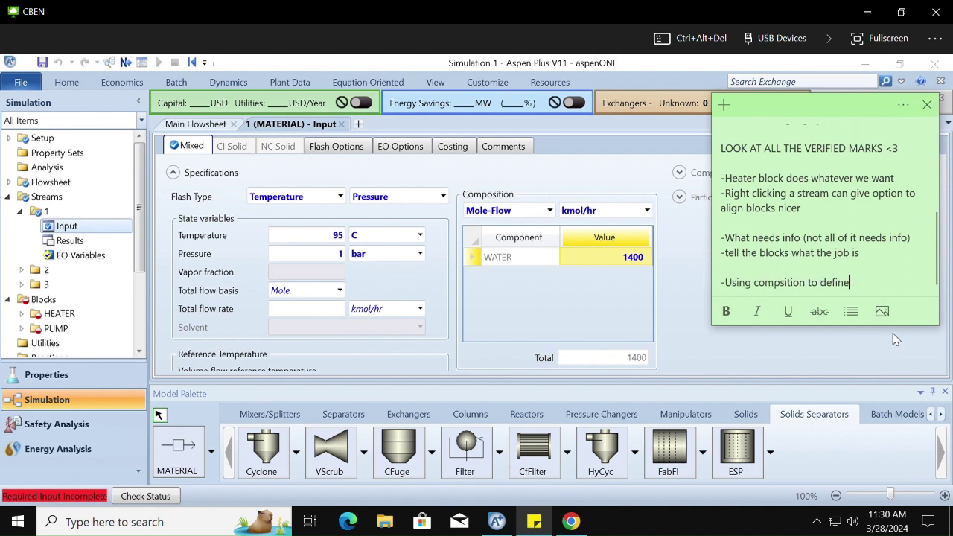
{"action": "type", "text": " flow allows both flow informat"}
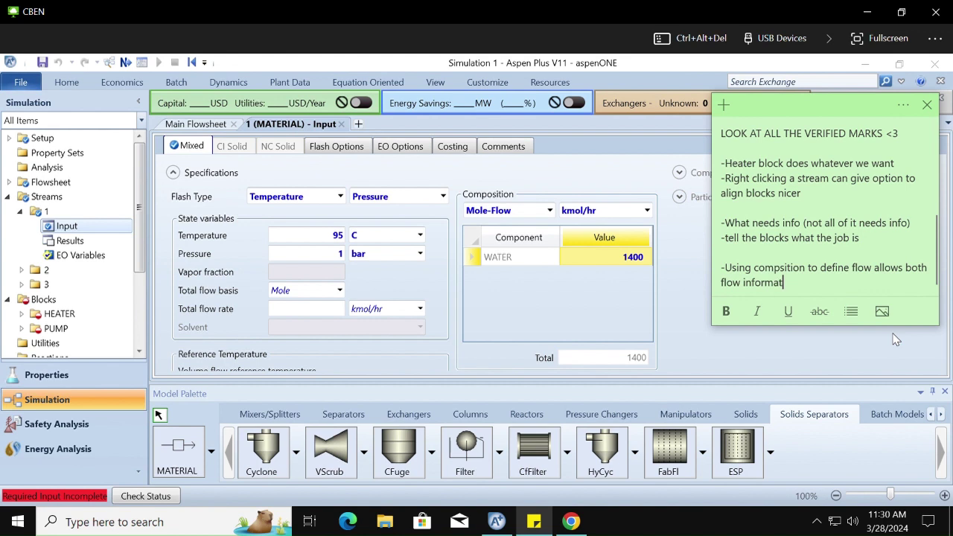
{"action": "type", "text": "ion and composition to be ans"}
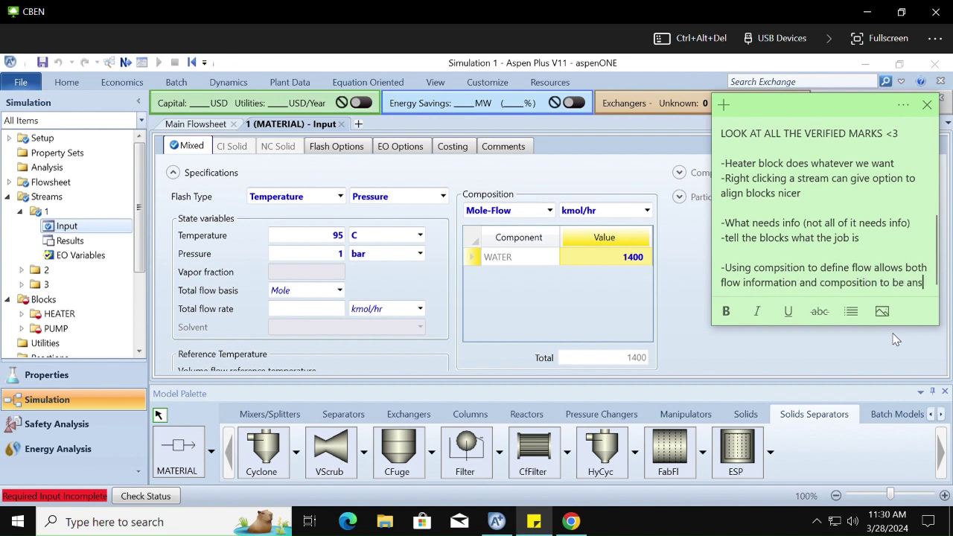
{"action": "type", "text": "wered at once"}
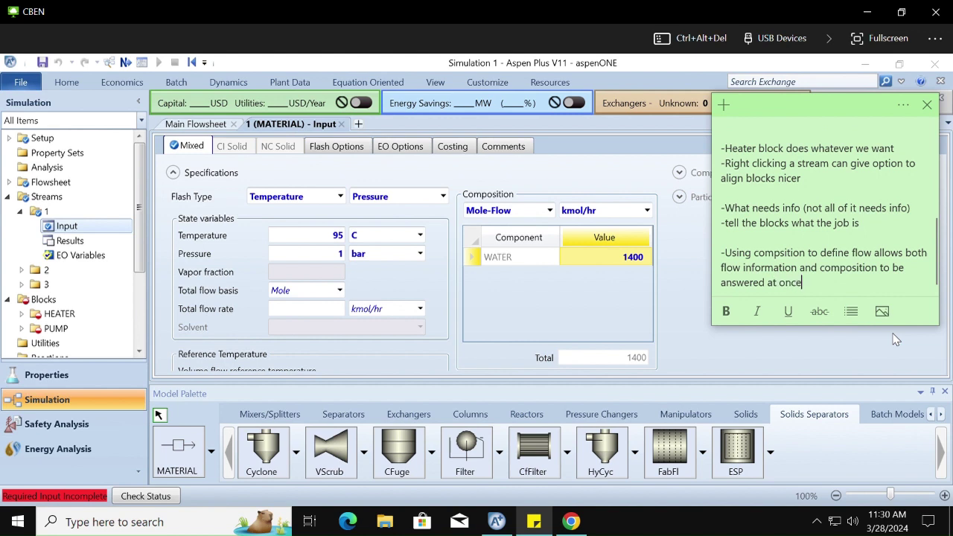
{"action": "left_click", "coordinate": [895, 340]}
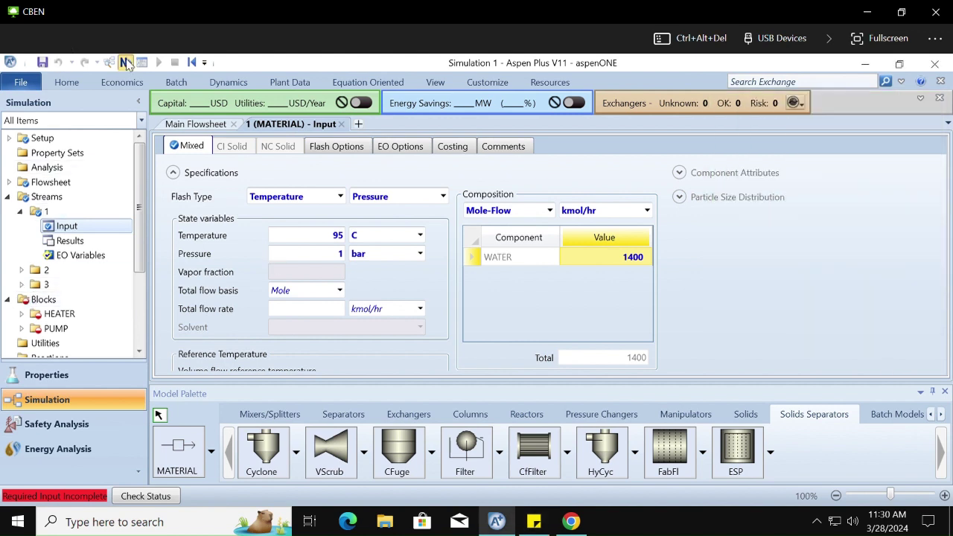
Step: Specify the PUMP block with a discharge pressure of 20.5 bar
{"action": "left_click", "coordinate": [126, 63]}
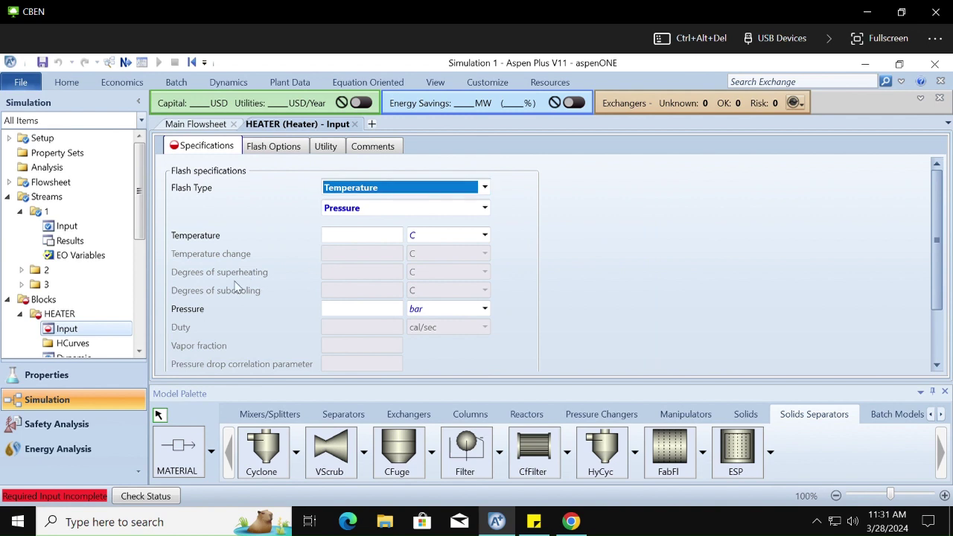
{"action": "left_click", "coordinate": [21, 313]}
{"action": "double_click", "coordinate": [53, 328]}
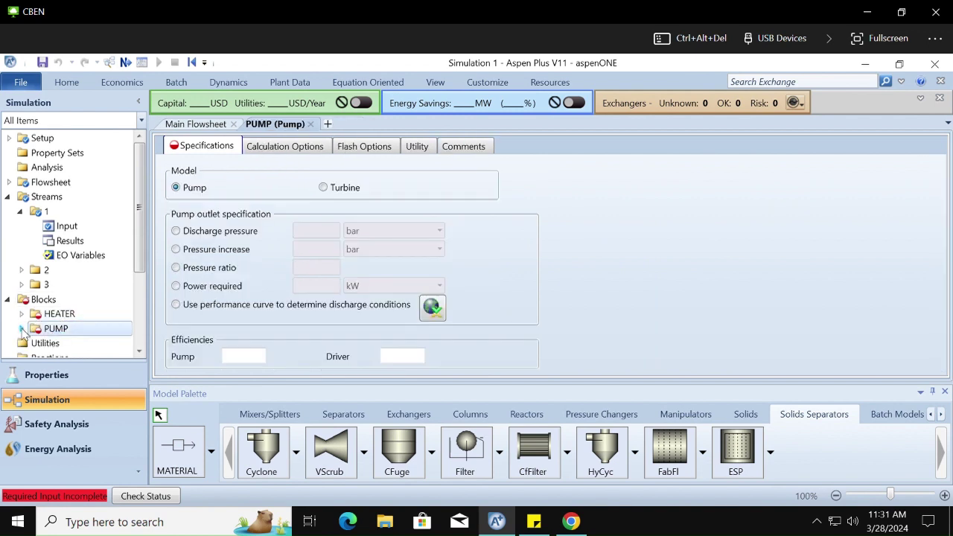
{"action": "scroll", "coordinate": [142, 216], "scroll_direction": "down", "scroll_amount": 2}
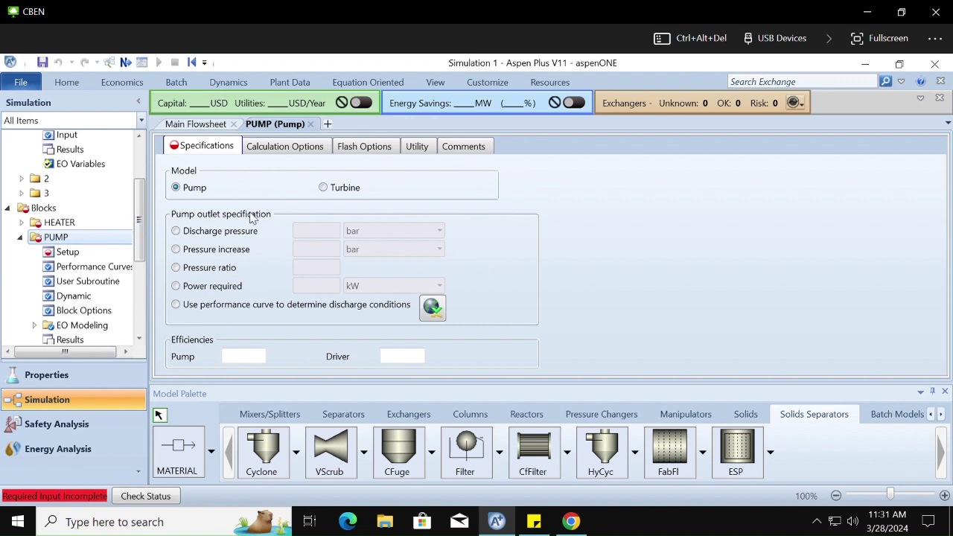
{"action": "left_click", "coordinate": [176, 231]}
{"action": "left_click", "coordinate": [326, 237]}
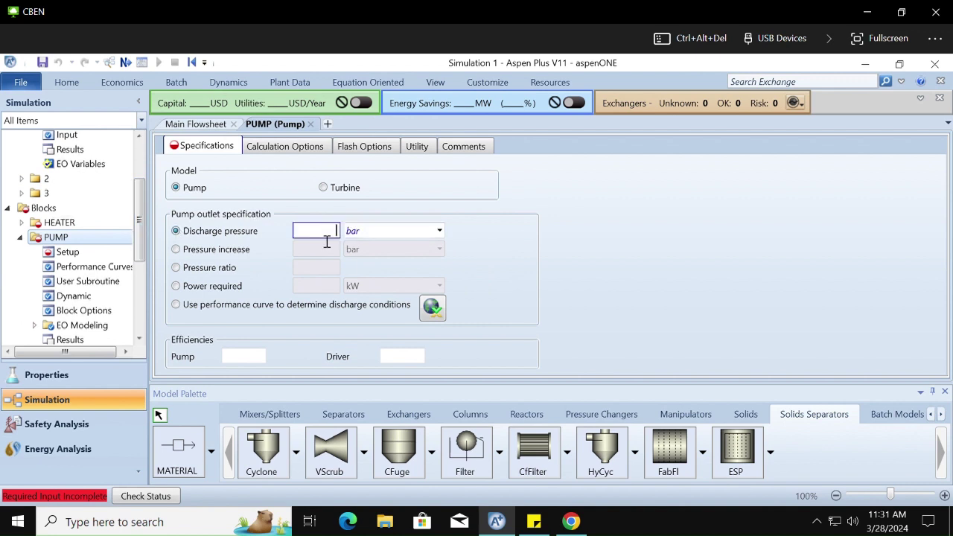
{"action": "type", "text": "20.5"}
{"action": "left_click", "coordinate": [532, 224]}
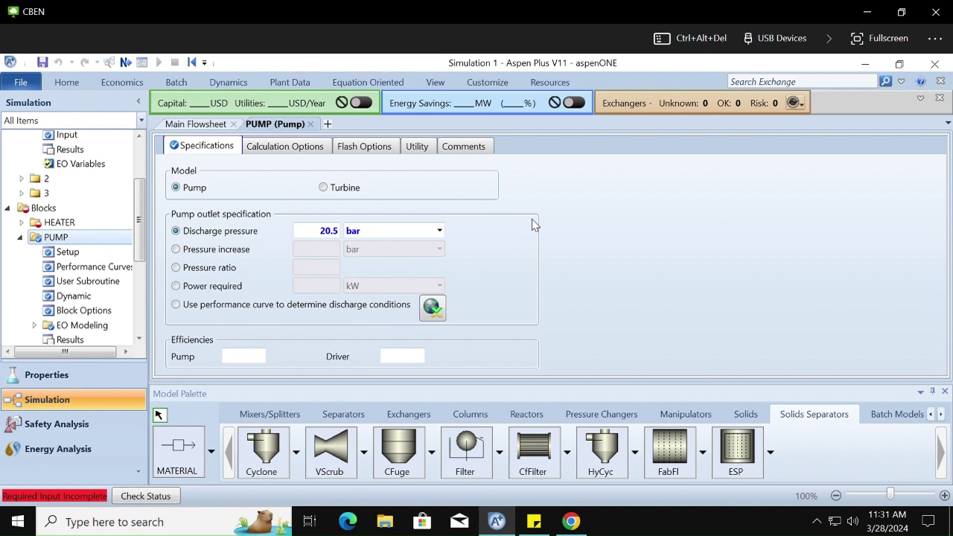
Step: Open the HEATER block's input specifications and check its connections on the main flowsheet
{"action": "left_click", "coordinate": [298, 154]}
{"action": "left_click", "coordinate": [211, 151]}
{"action": "left_click", "coordinate": [20, 237]}
{"action": "right_click", "coordinate": [19, 225]}
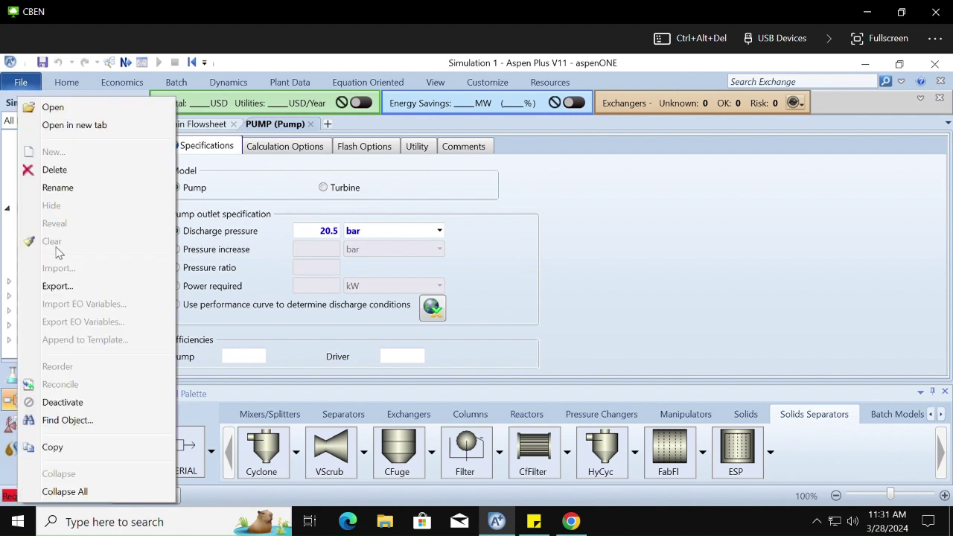
{"action": "left_click", "coordinate": [9, 236]}
{"action": "left_click", "coordinate": [20, 222]}
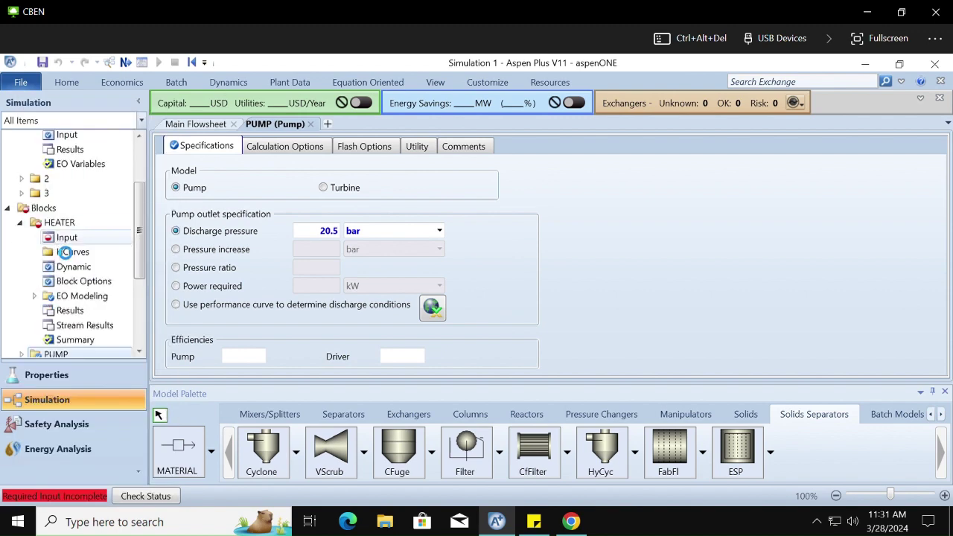
{"action": "left_click", "coordinate": [62, 239]}
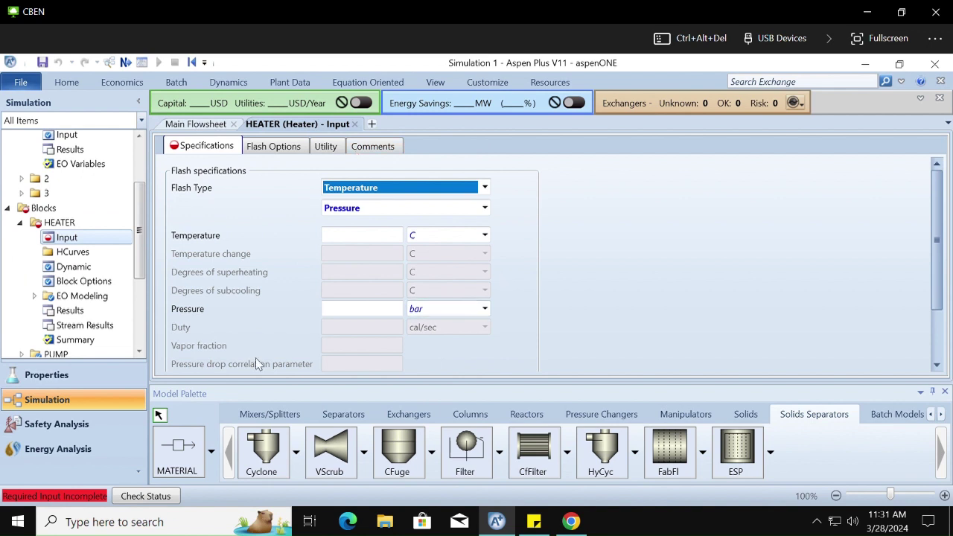
{"action": "left_click", "coordinate": [201, 125]}
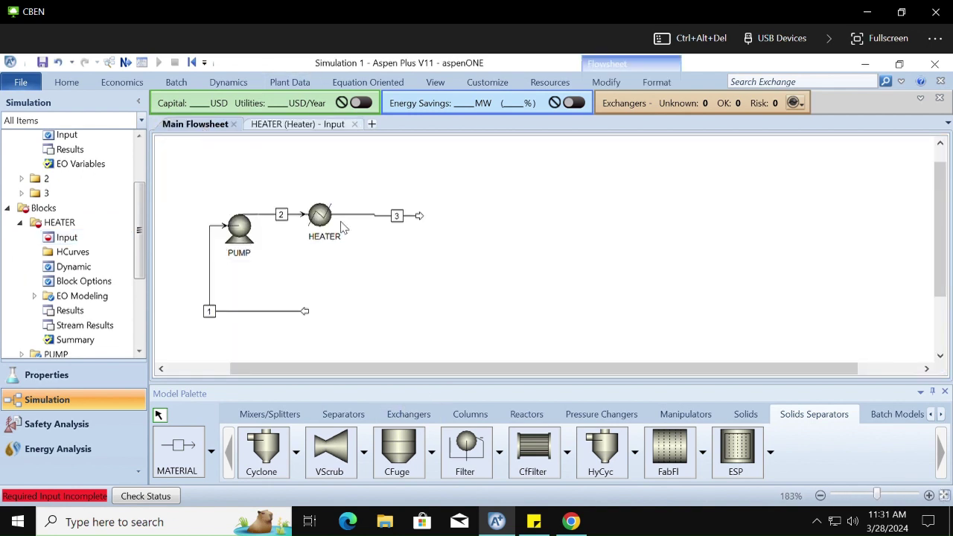
{"action": "left_click", "coordinate": [296, 127]}
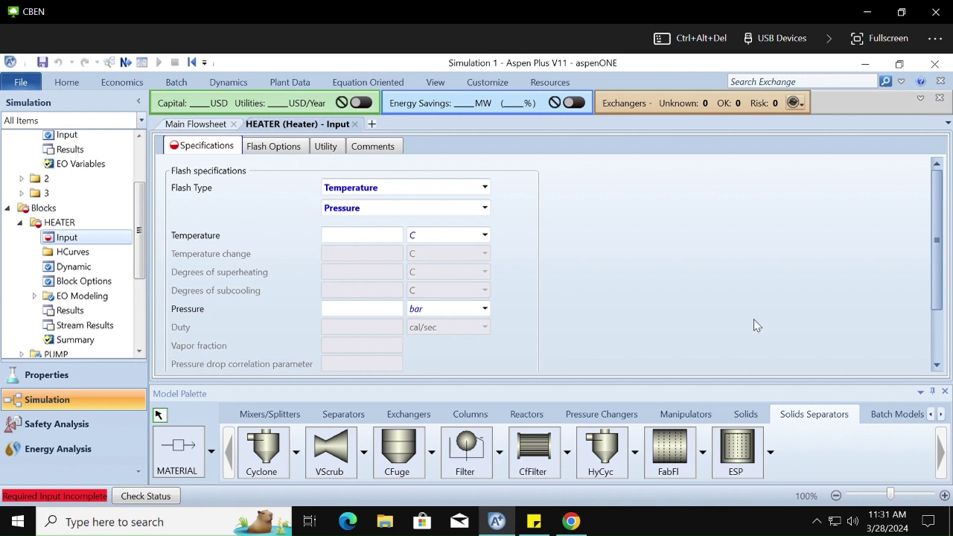
Step: Set the Model Palette to Auto Hide to free space for the HEATER specifications
{"action": "left_click", "coordinate": [921, 391]}
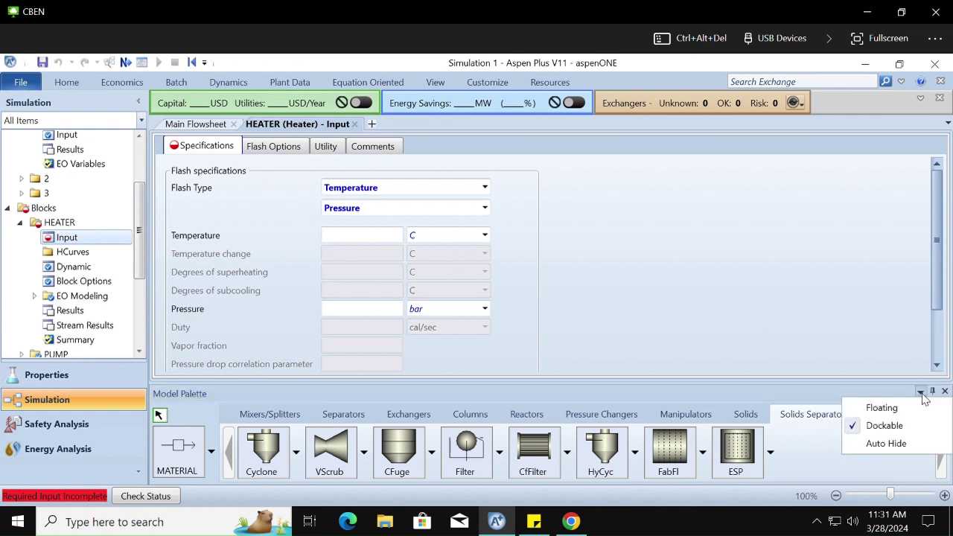
{"action": "left_click", "coordinate": [886, 441]}
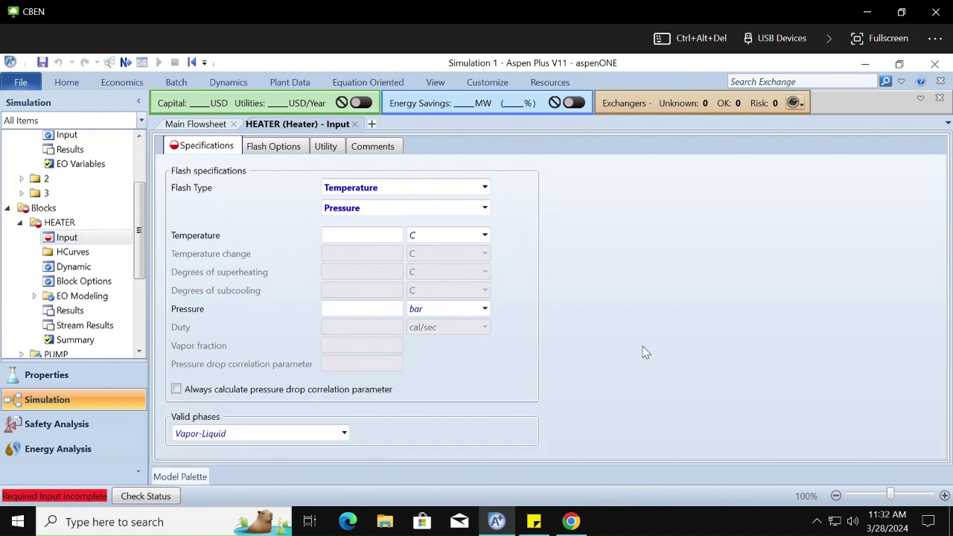
{"action": "mouse_move", "coordinate": [183, 477]}
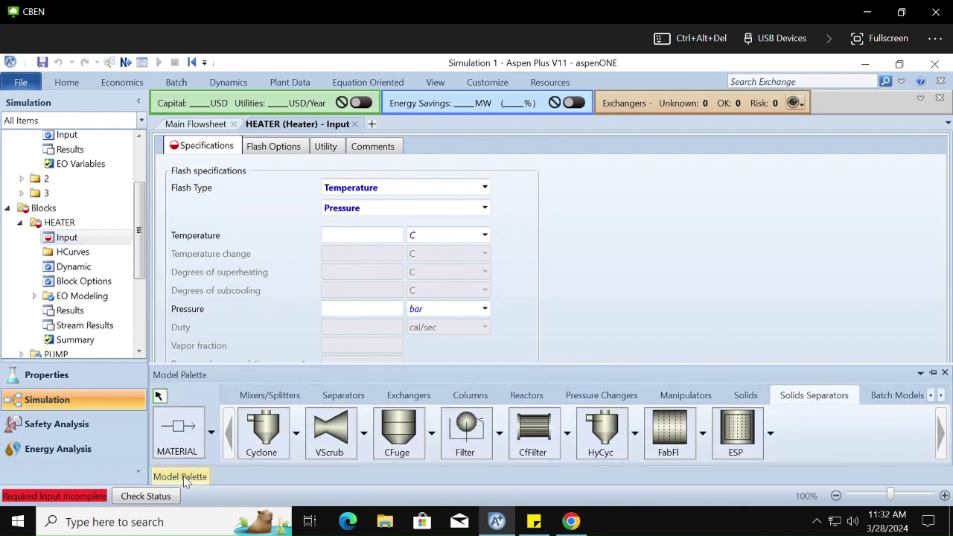
{"action": "left_click", "coordinate": [921, 373]}
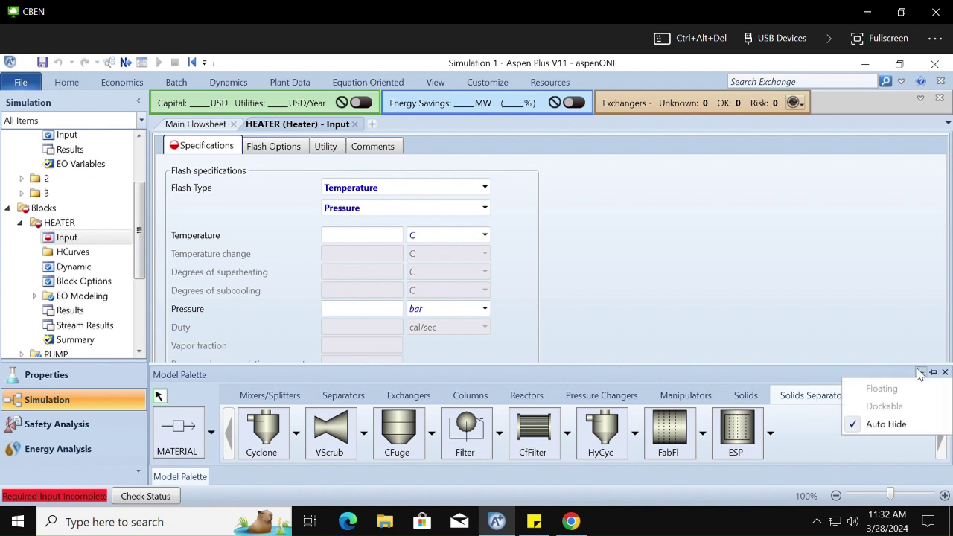
{"action": "left_click", "coordinate": [894, 421]}
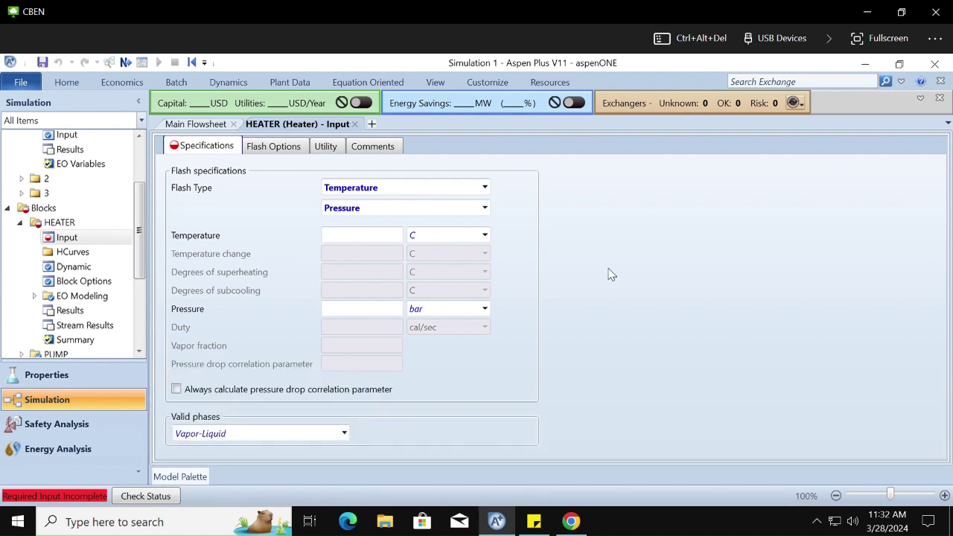
Step: Try a temperature of 360 C with the Temperature flash type for the HEATER block, and clear the value
{"action": "left_click", "coordinate": [367, 236]}
{"action": "type", "text": "360"}
{"action": "left_click", "coordinate": [662, 273]}
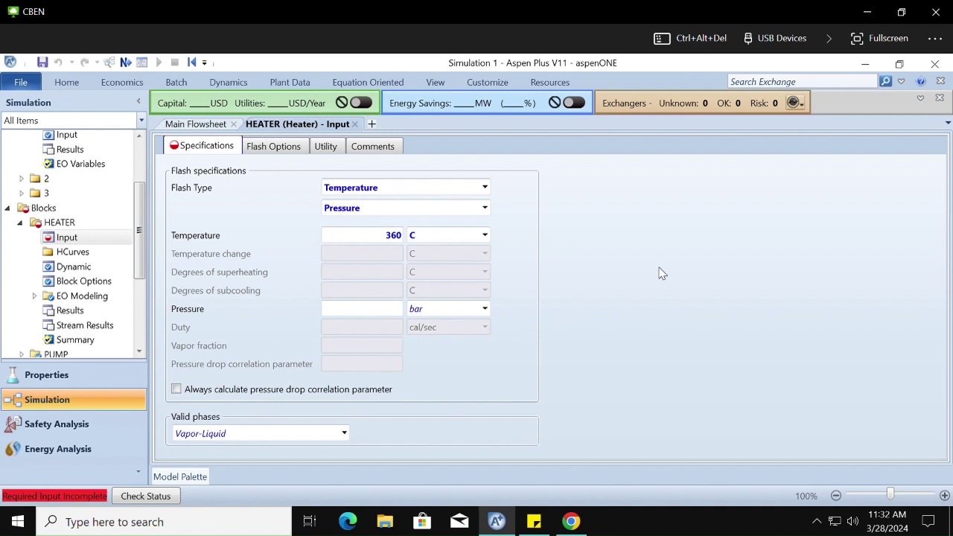
{"action": "left_click", "coordinate": [488, 187]}
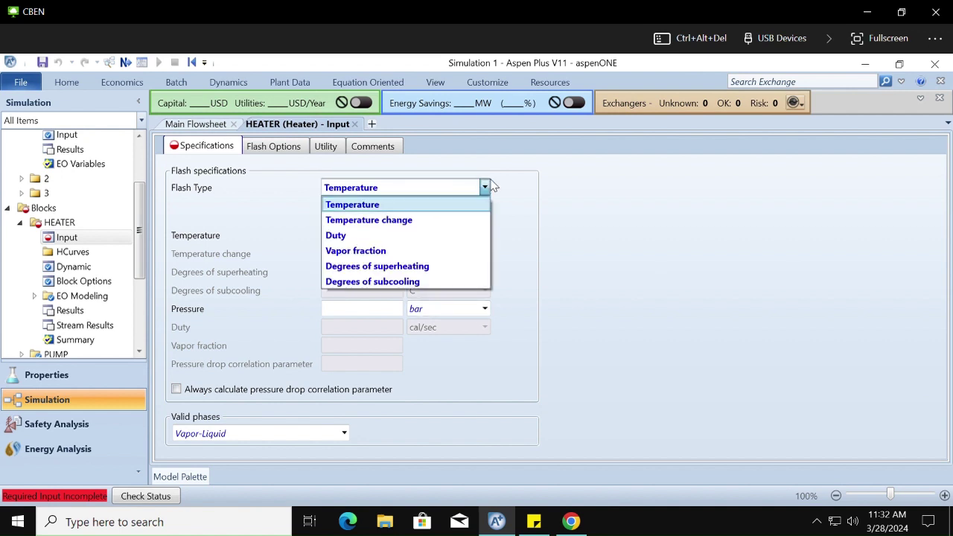
{"action": "left_click", "coordinate": [324, 202]}
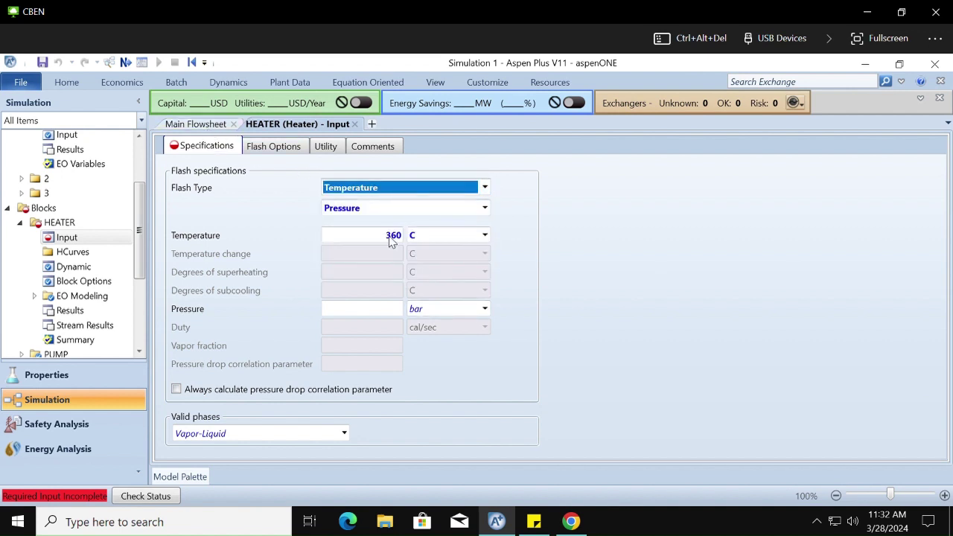
{"action": "left_click", "coordinate": [398, 237]}
{"action": "key", "text": "Delete"}
Step: Add a heat stream feeding into the HEATER block on the main flowsheet, with its source above the block
{"action": "left_click", "coordinate": [202, 125]}
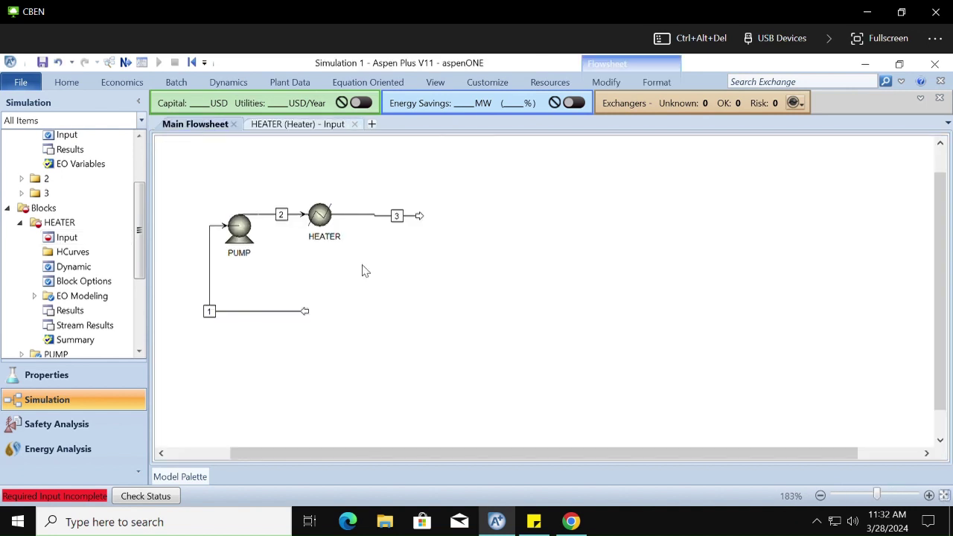
{"action": "left_click", "coordinate": [195, 478]}
{"action": "left_click", "coordinate": [212, 433]}
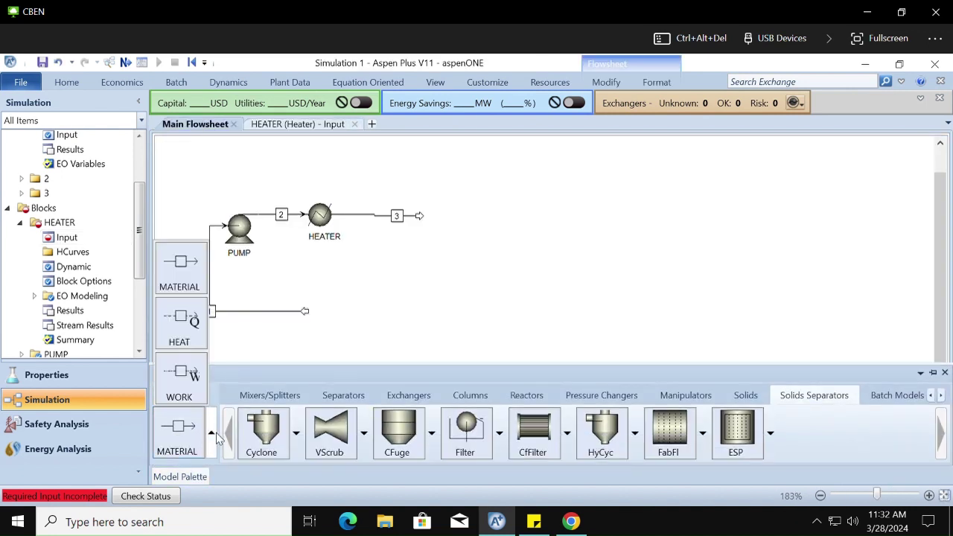
{"action": "left_click", "coordinate": [185, 332]}
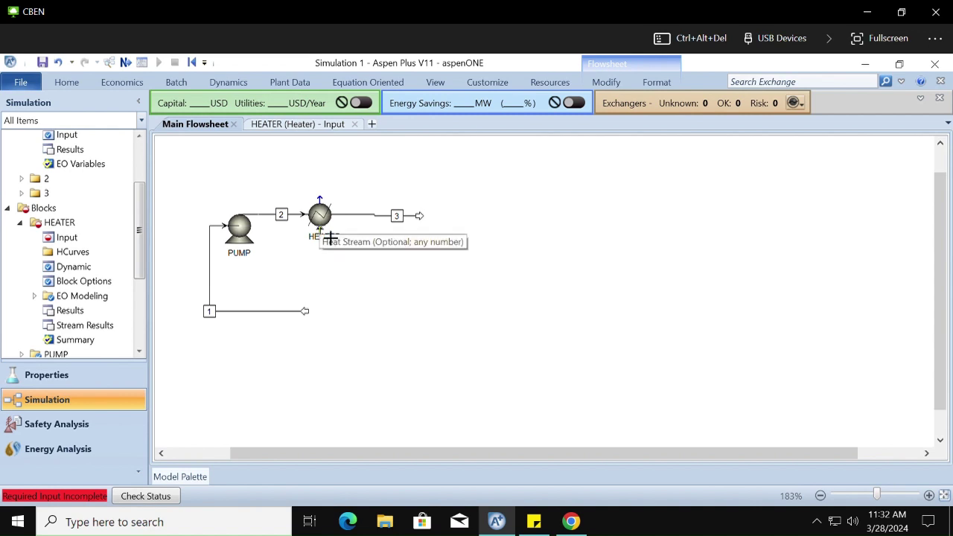
{"action": "left_click", "coordinate": [330, 240]}
{"action": "left_click", "coordinate": [331, 262]}
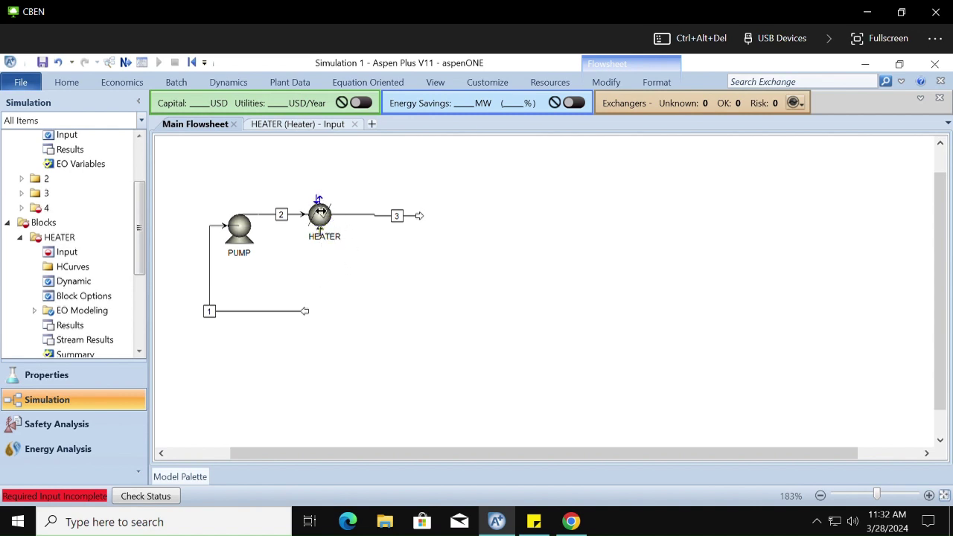
{"action": "left_click", "coordinate": [319, 203]}
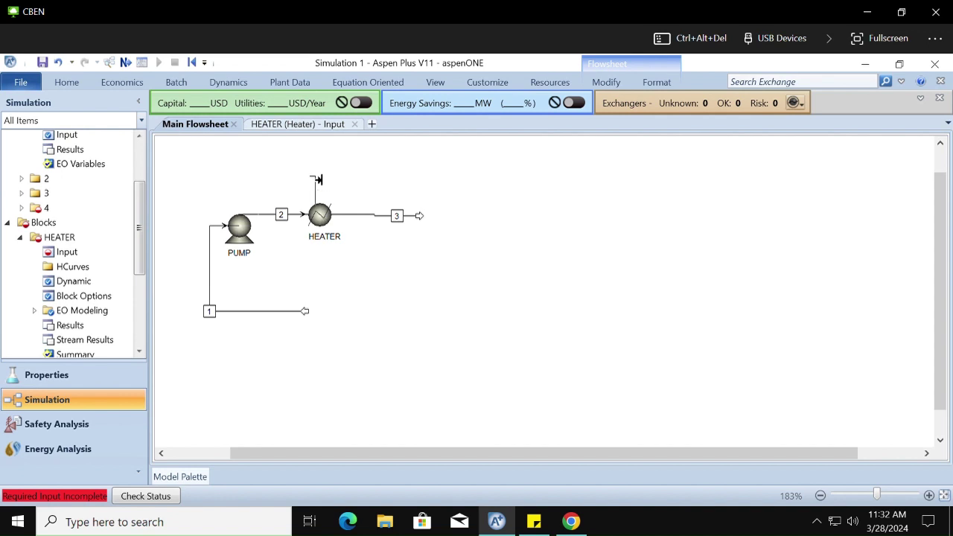
{"action": "left_click", "coordinate": [371, 163]}
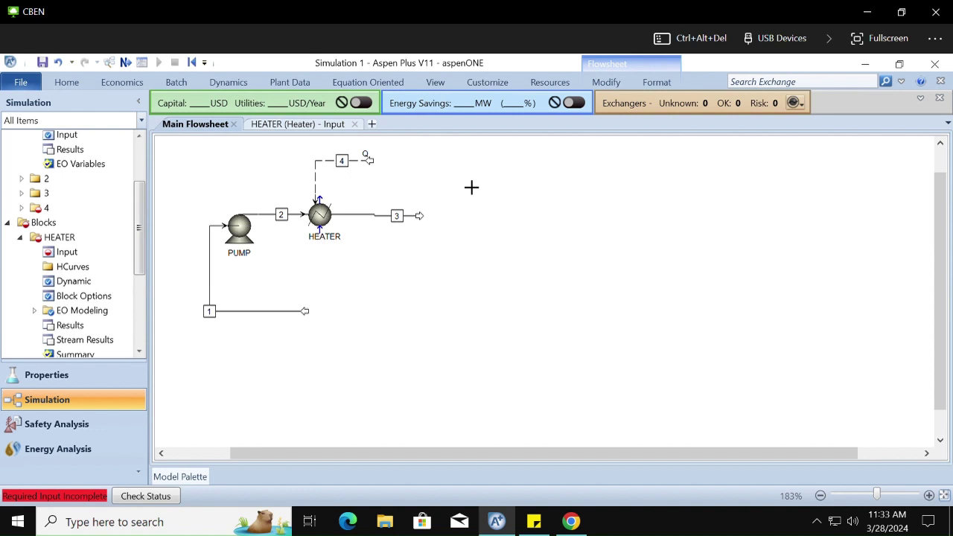
Step: Leave stream insertion, reposition heat stream 4's label above the HEATER block, and align its inlet connection with the block's centre
{"action": "left_click", "coordinate": [171, 476]}
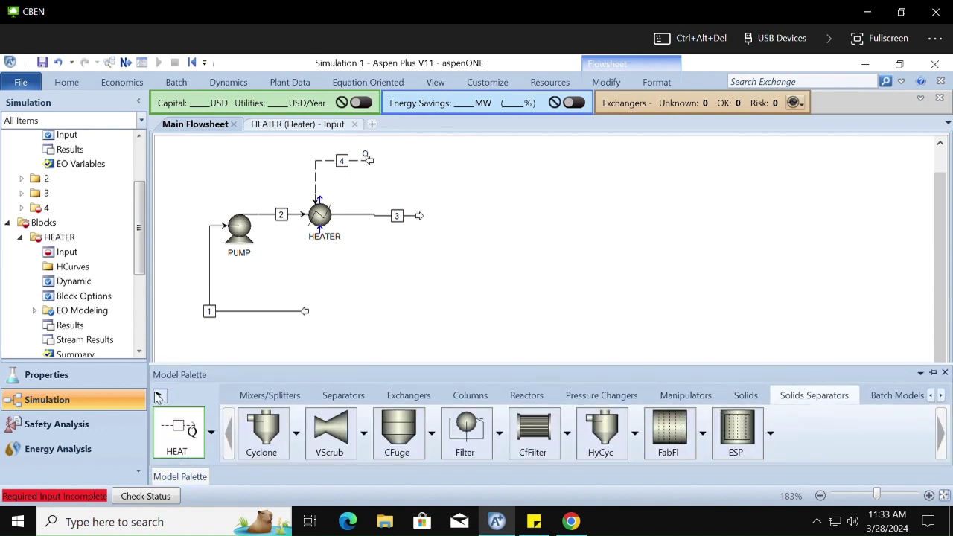
{"action": "left_click_drag", "start_coordinate": [366, 158], "coordinate": [318, 163]}
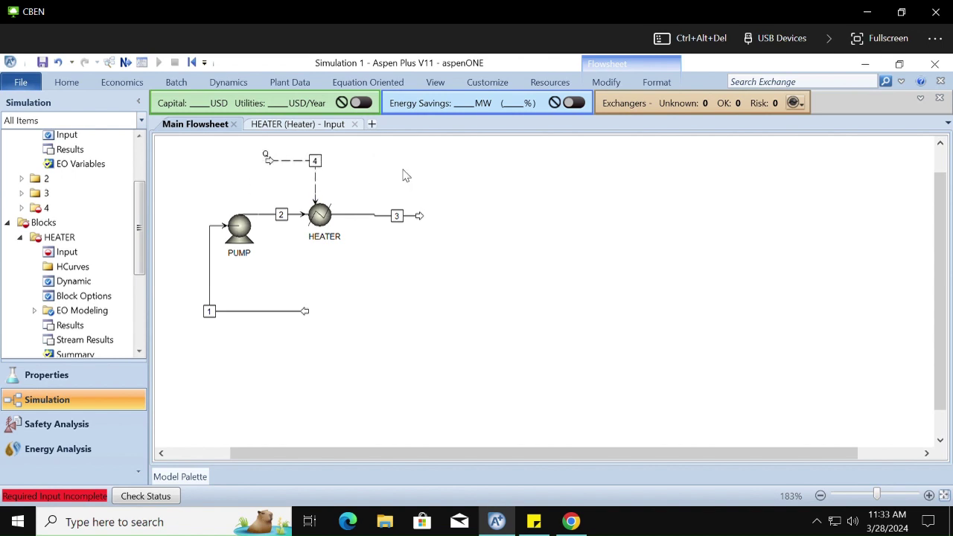
{"action": "left_click", "coordinate": [317, 198]}
{"action": "left_click_drag", "start_coordinate": [325, 204], "coordinate": [330, 203]}
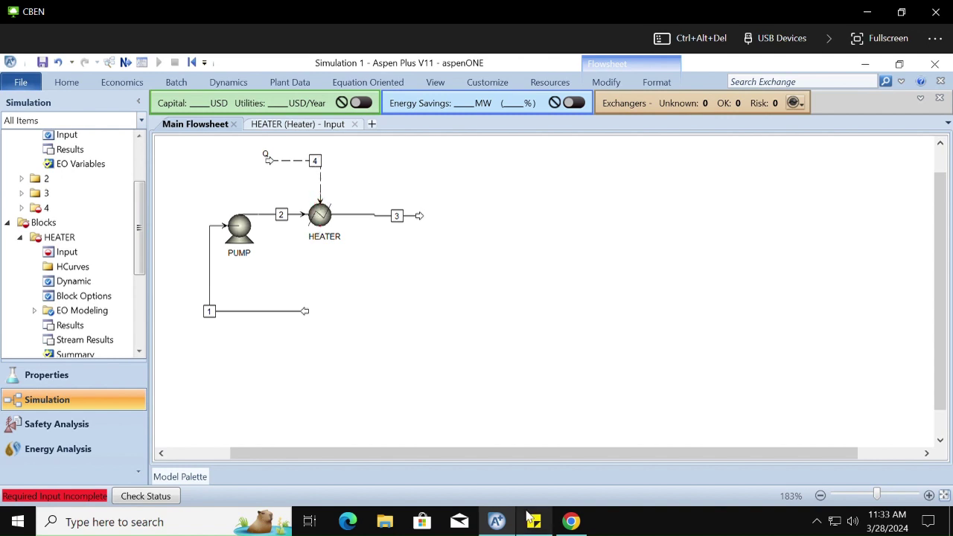
Step: Add a new note line in Sticky Notes: -flow IN to a block is "here is info I know aspen"
{"action": "left_click", "coordinate": [533, 521]}
{"action": "key", "text": "Return"}
{"action": "key", "text": "Return"}
{"action": "type", "text": "-"}
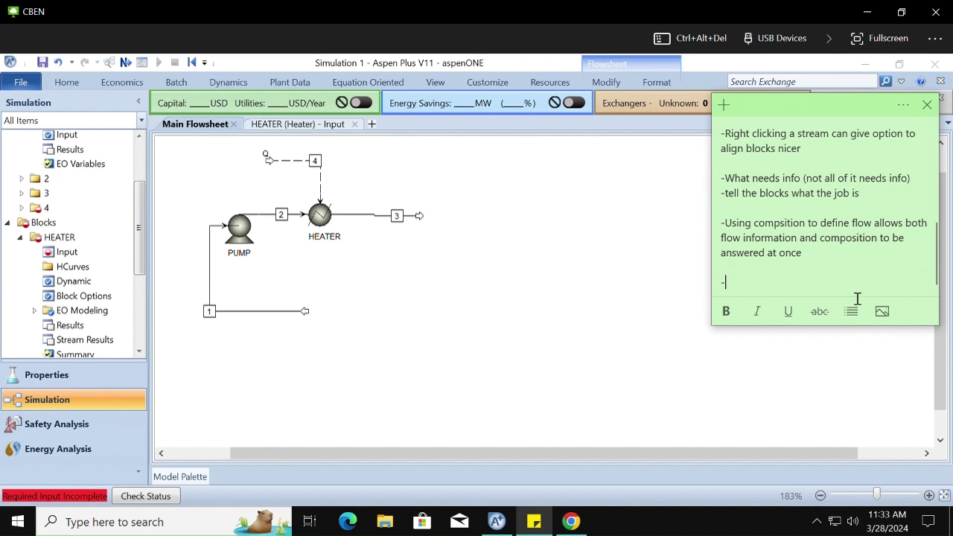
{"action": "type", "text": "Flow"}
{"action": "key", "text": "BackSpace"}
{"action": "key", "text": "BackSpace"}
{"action": "type", "text": "low into"}
{"action": "key", "text": "BackSpace"}
{"action": "key", "text": "BackSpace"}
{"action": "key", "text": "BackSpace"}
{"action": "key", "text": "BackSpace"}
{"action": "type", "text": "IN to a block is "}
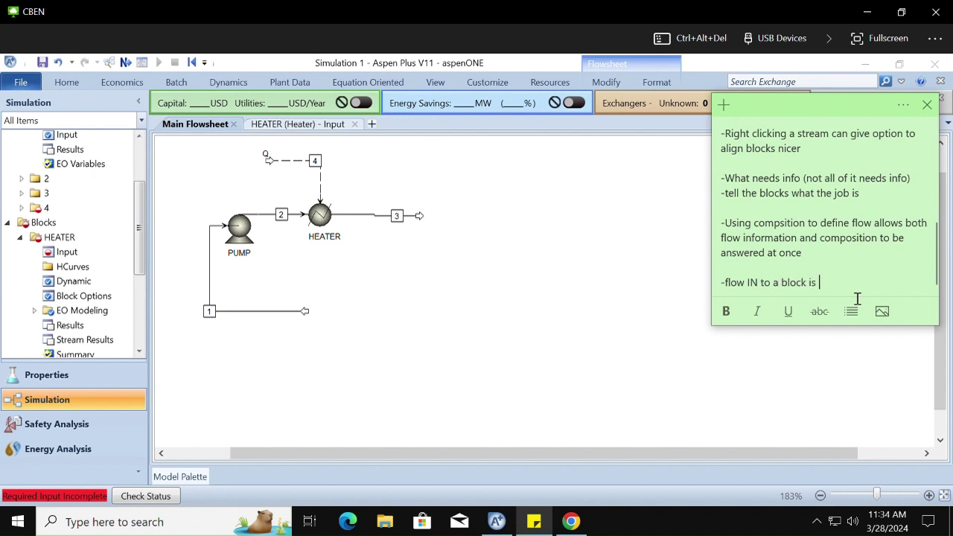
{"action": "type", "text": "\"here is info I know aspen"}
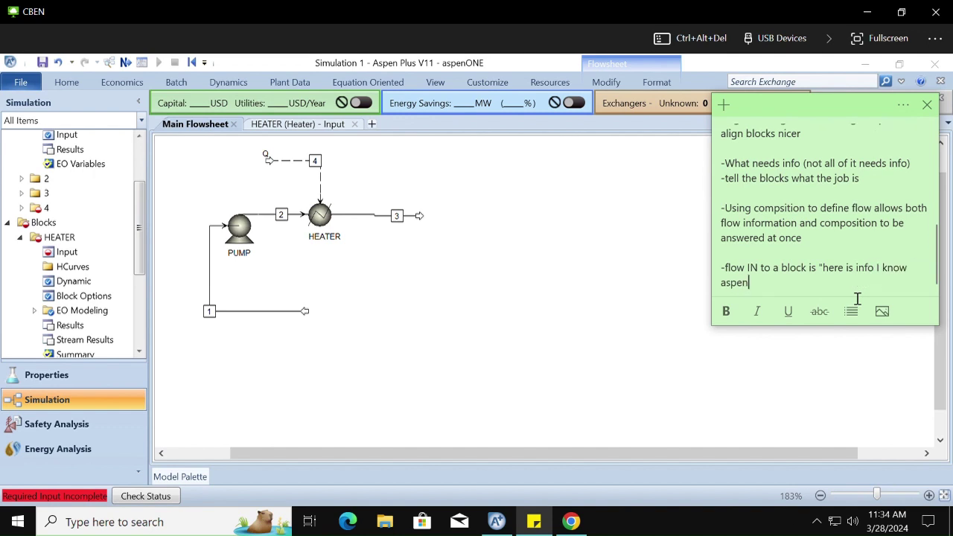
Step: Complete the flow note with: flow OUT is "here is info you need to give me", and return to the flowsheet in Aspen Plus
{"action": "type", "text": "\" flow OUT is \"here is info"}
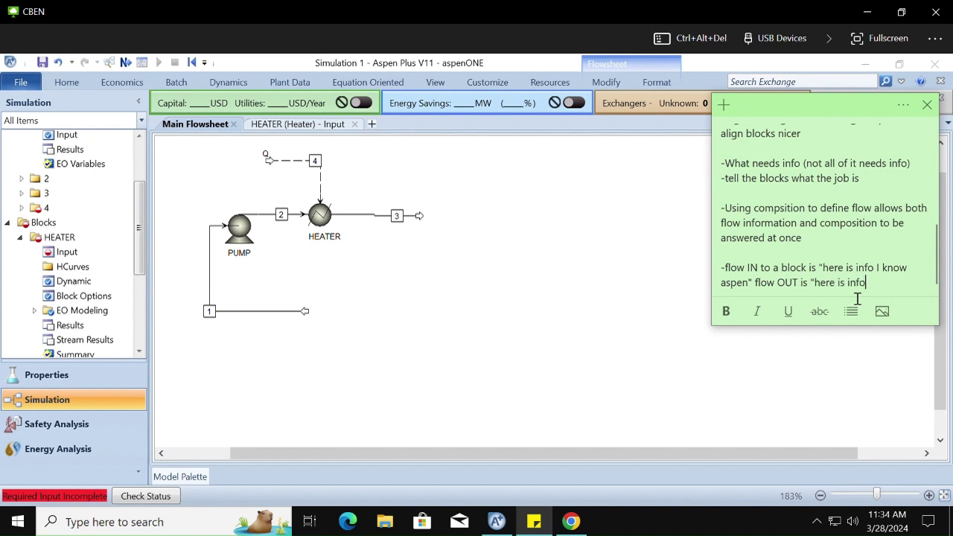
{"action": "type", "text": " you need to give me\""}
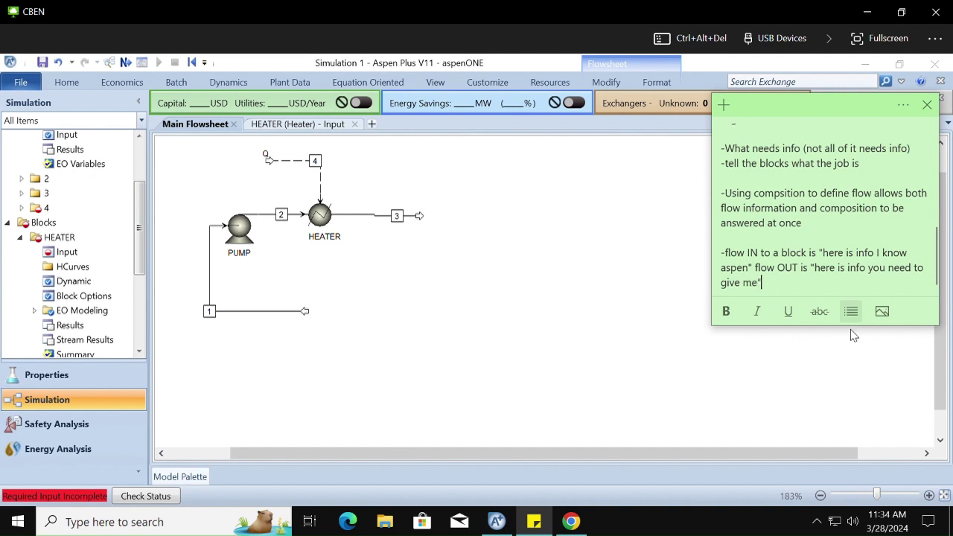
{"action": "left_click", "coordinate": [849, 350]}
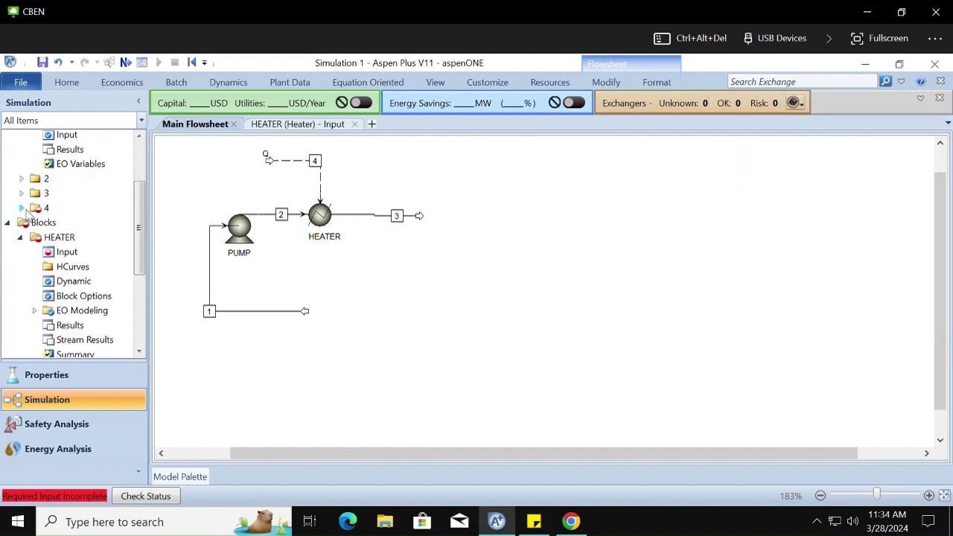
Step: Open the input specifications of heat stream 4 and set the duty unit to MW
{"action": "left_click", "coordinate": [21, 207]}
{"action": "left_click", "coordinate": [66, 222]}
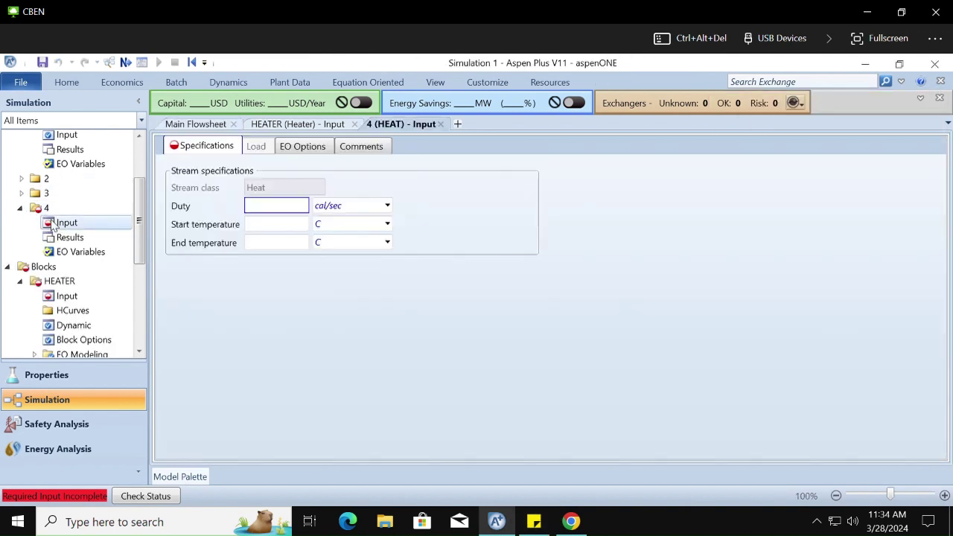
{"action": "left_click", "coordinate": [353, 209]}
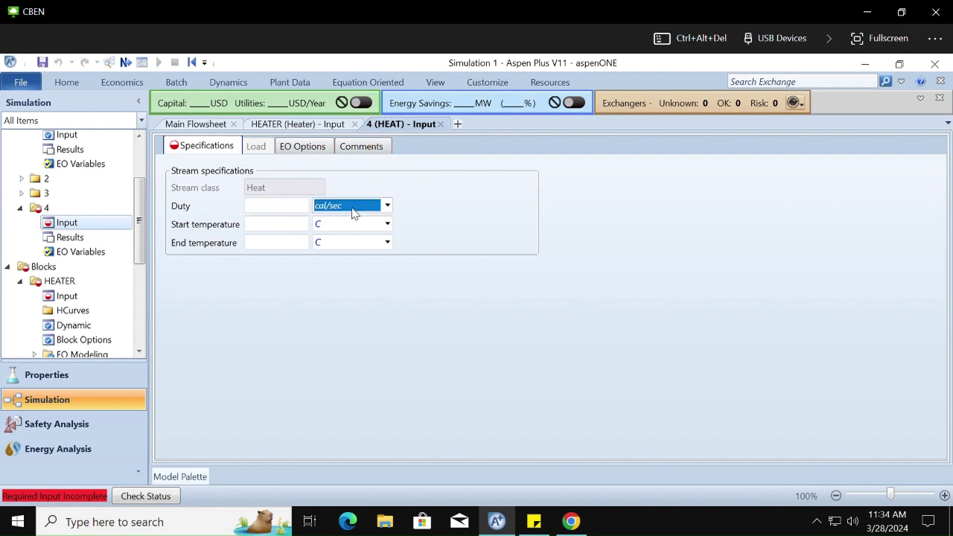
{"action": "left_click", "coordinate": [387, 206]}
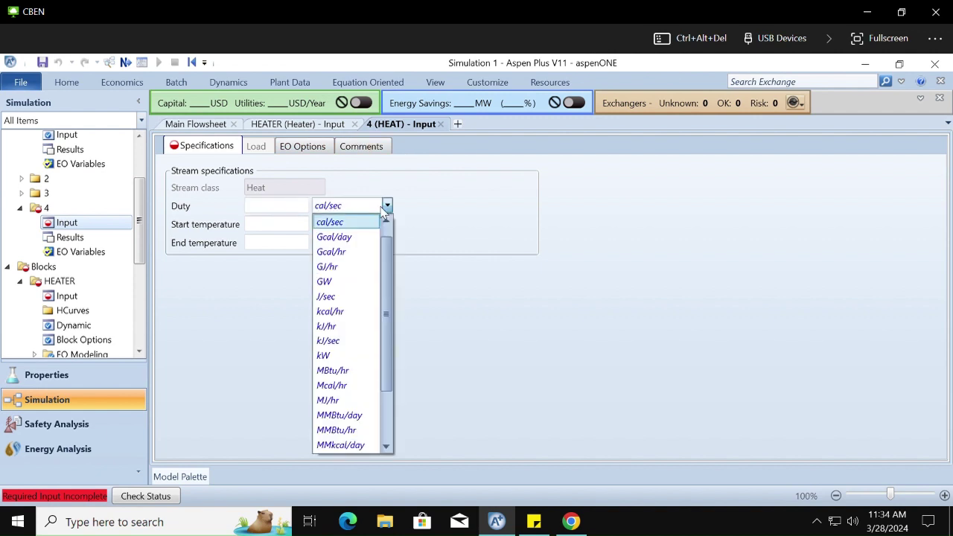
{"action": "left_click", "coordinate": [385, 206]}
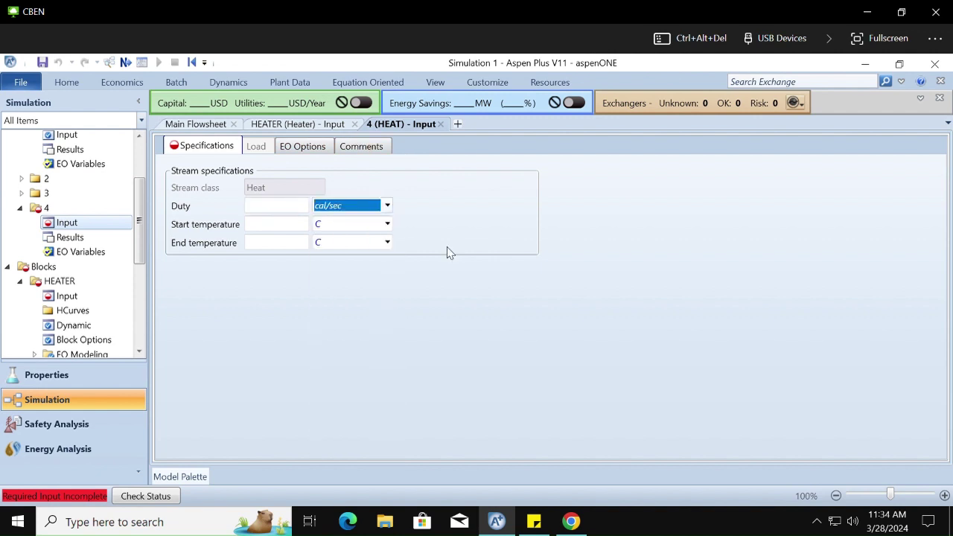
{"action": "left_click", "coordinate": [388, 206]}
{"action": "key", "text": "Down"}
{"action": "key", "text": "Down"}
{"action": "key", "text": "Down"}
{"action": "key", "text": "Down"}
{"action": "key", "text": "Down"}
{"action": "key", "text": "Down"}
{"action": "key", "text": "Down"}
{"action": "key", "text": "Down"}
{"action": "key", "text": "Down"}
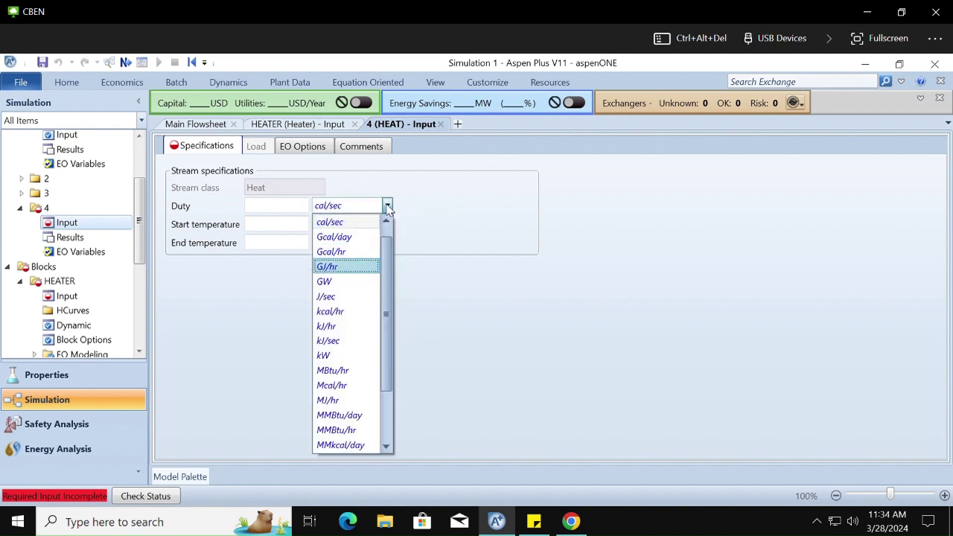
{"action": "key", "text": "Down"}
{"action": "key", "text": "Down"}
{"action": "key", "text": "Down"}
{"action": "key", "text": "Down"}
{"action": "key", "text": "Down"}
{"action": "key", "text": "Down"}
{"action": "key", "text": "Down"}
{"action": "key", "text": "Down"}
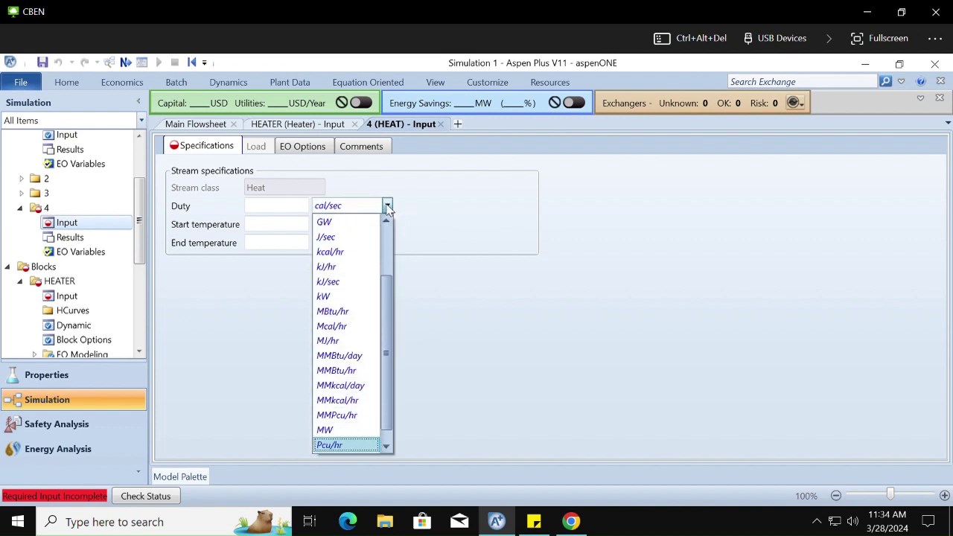
{"action": "key", "text": "Return"}
Step: Set heat stream 4's duty to 200 MW and collapse the Streams folder in the navigation tree
{"action": "left_click", "coordinate": [297, 213]}
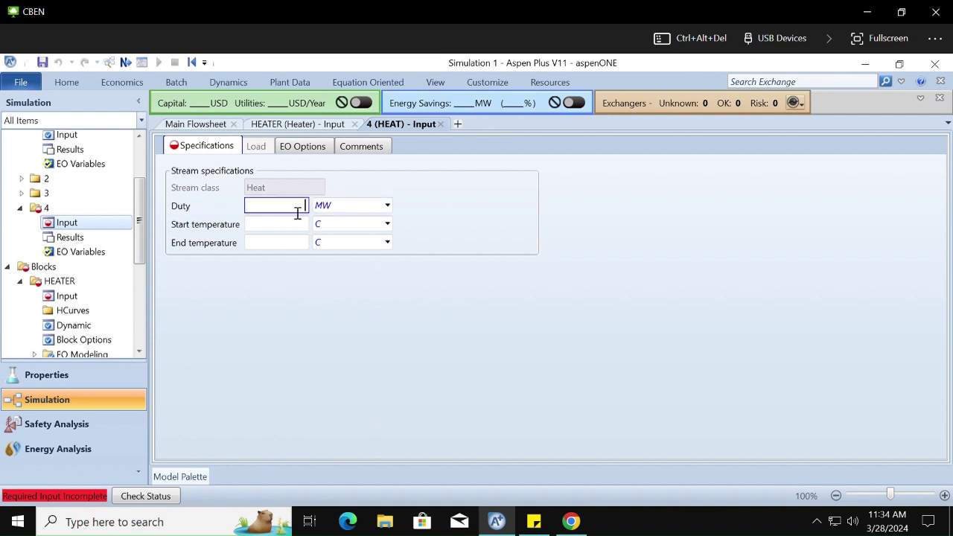
{"action": "type", "text": "200"}
{"action": "key", "text": "Return"}
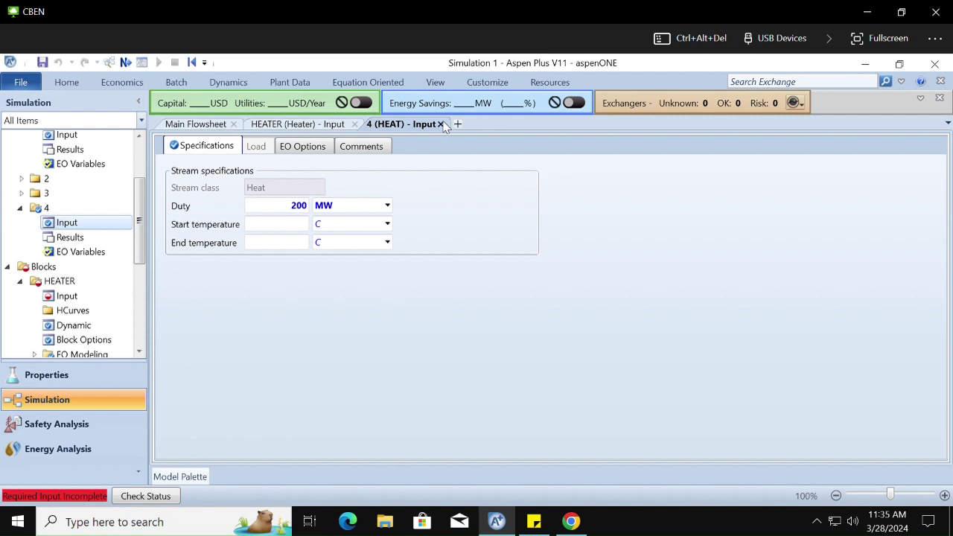
{"action": "left_click", "coordinate": [19, 209]}
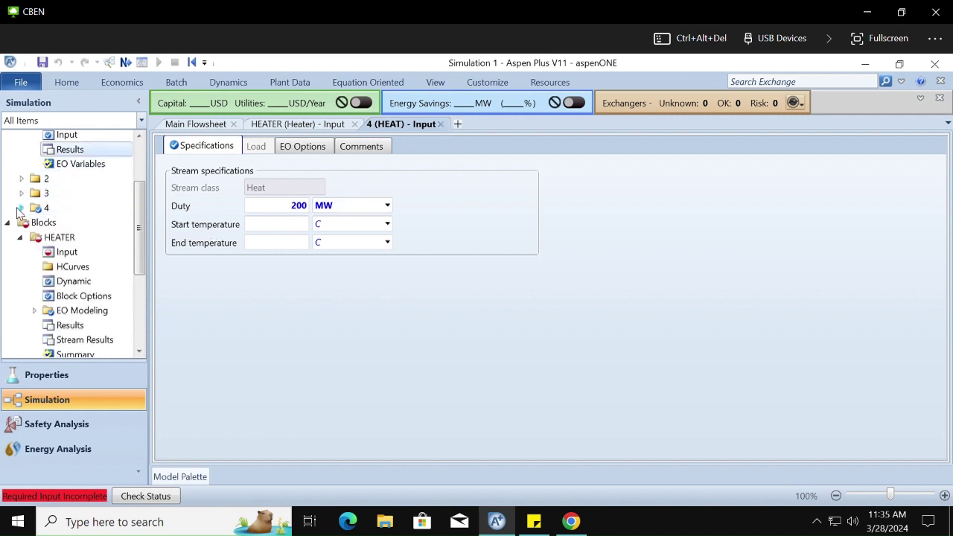
{"action": "scroll", "coordinate": [19, 208], "scroll_direction": "up", "scroll_amount": 1}
{"action": "left_click", "coordinate": [8, 137]}
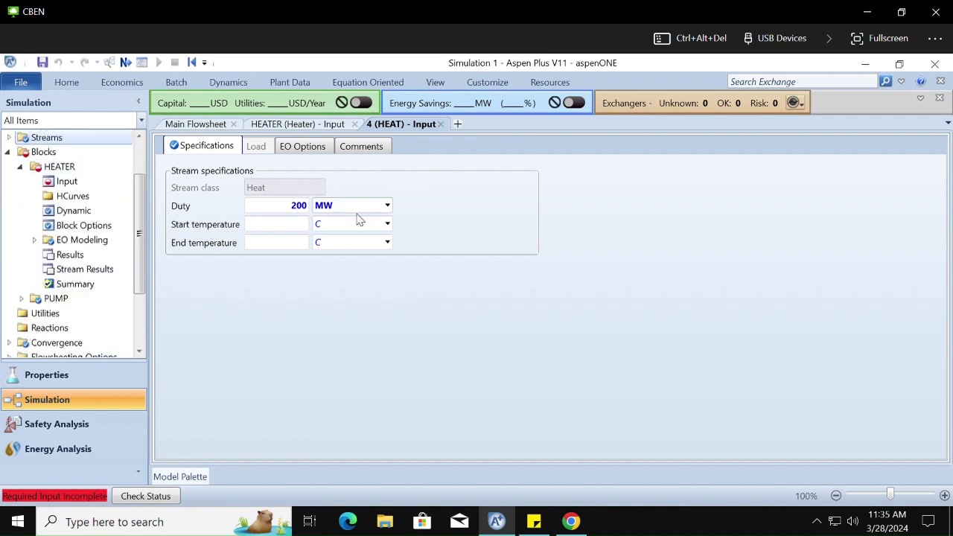
Step: Add the sub-note in Sticky Notes: --Giving info about an exit stream would be IN to the block with a negative #
{"action": "left_click", "coordinate": [534, 522]}
{"action": "key", "text": "Return"}
{"action": "key", "text": "Return"}
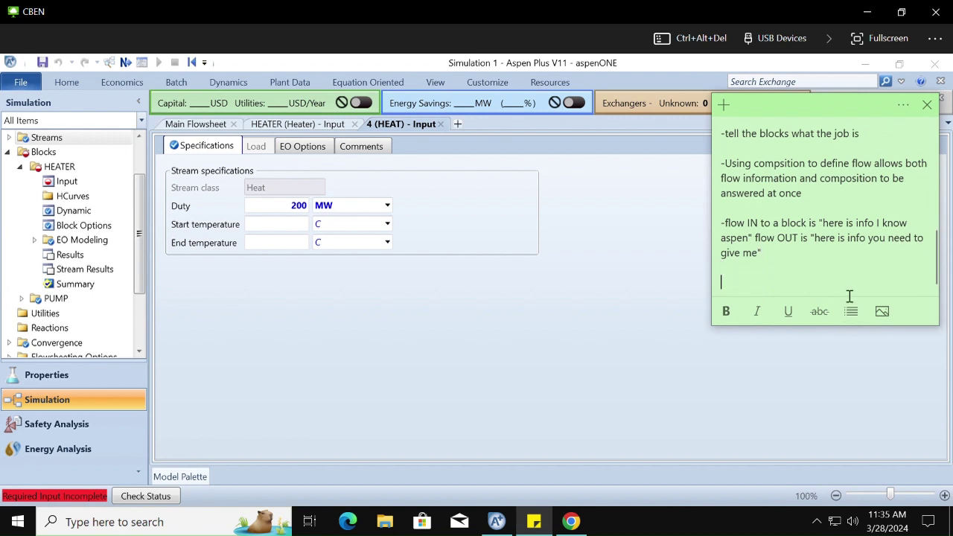
{"action": "key", "text": "BackSpace"}
{"action": "key", "text": "BackSpace"}
{"action": "type", "text": "--"}
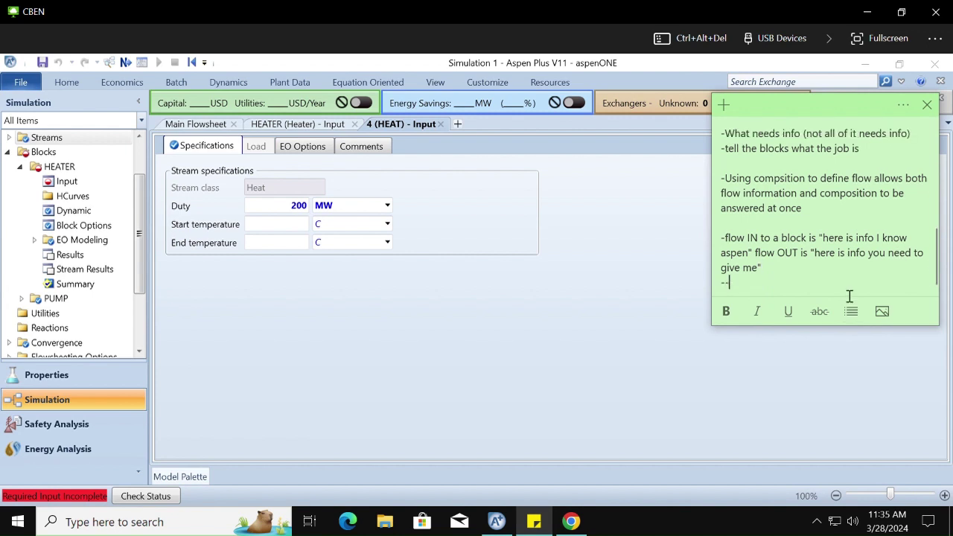
{"action": "type", "text": "Giving info about an exit s"}
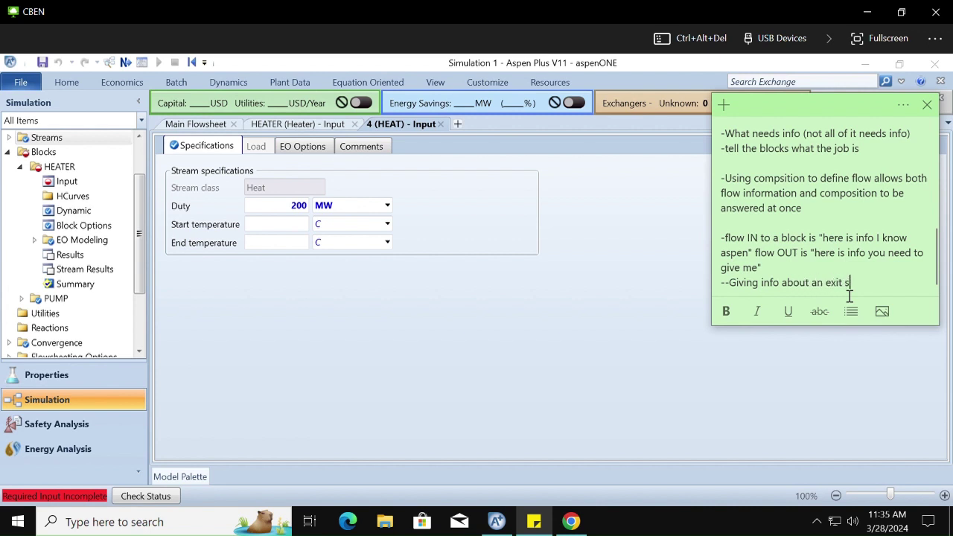
{"action": "type", "text": "tream would be IN to the "}
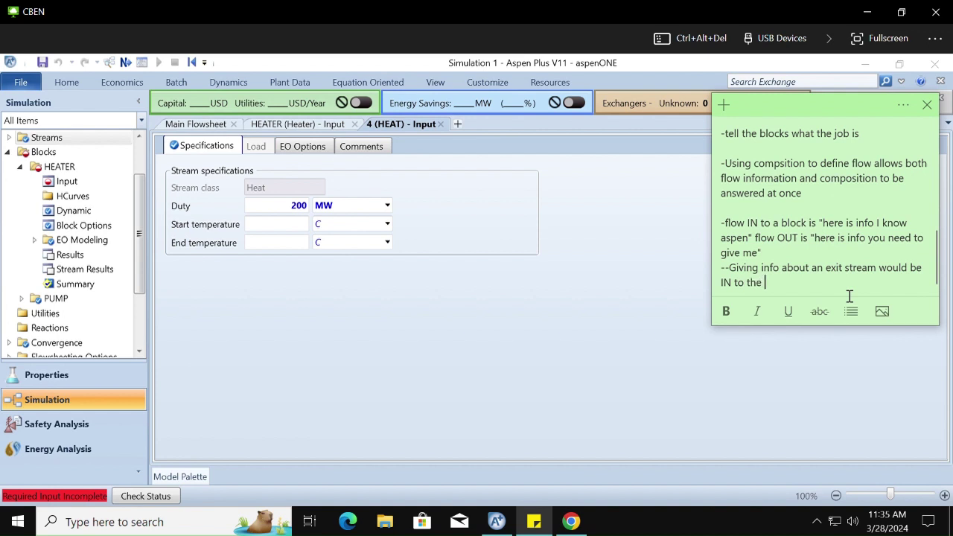
{"action": "type", "text": "v"}
{"action": "key", "text": "BackSpace"}
{"action": "type", "text": "block with a negative"}
{"action": "left_click", "coordinate": [851, 381]}
Step: Close heat stream 4's input form and return to the HEATER block's input specifications
{"action": "left_click", "coordinate": [440, 124]}
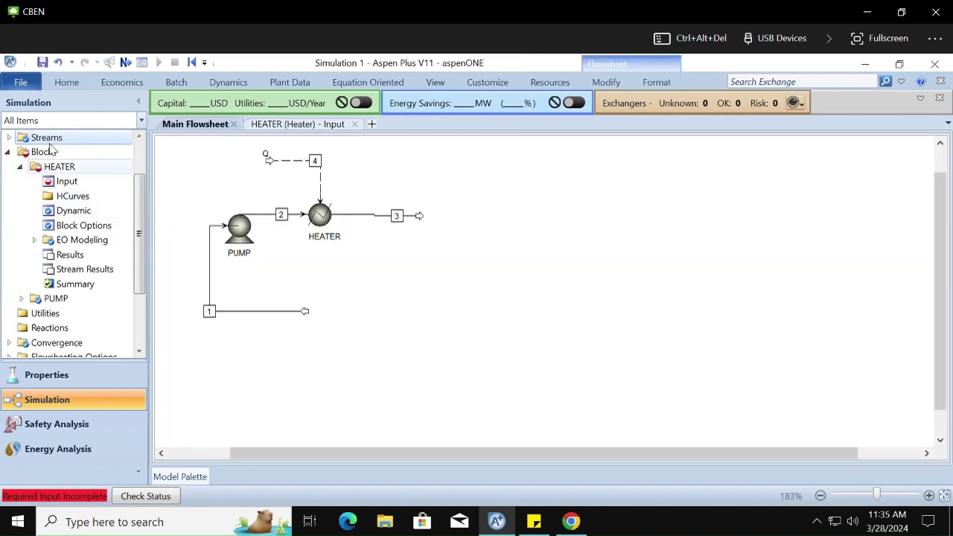
{"action": "left_click", "coordinate": [292, 125]}
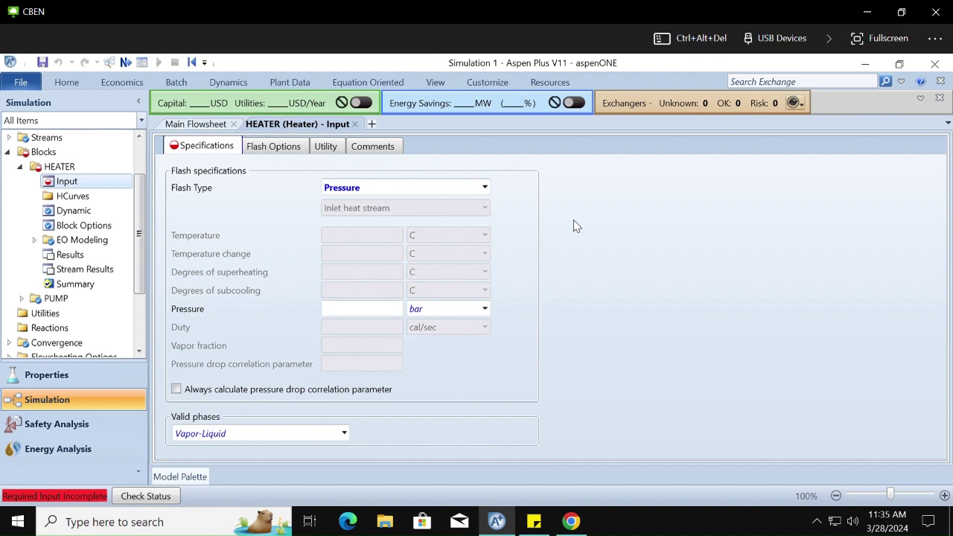
Step: Add the Sticky Notes entry: -Giving the heater a heat stream means that the heater now less info to get the verified check
{"action": "left_click", "coordinate": [534, 522]}
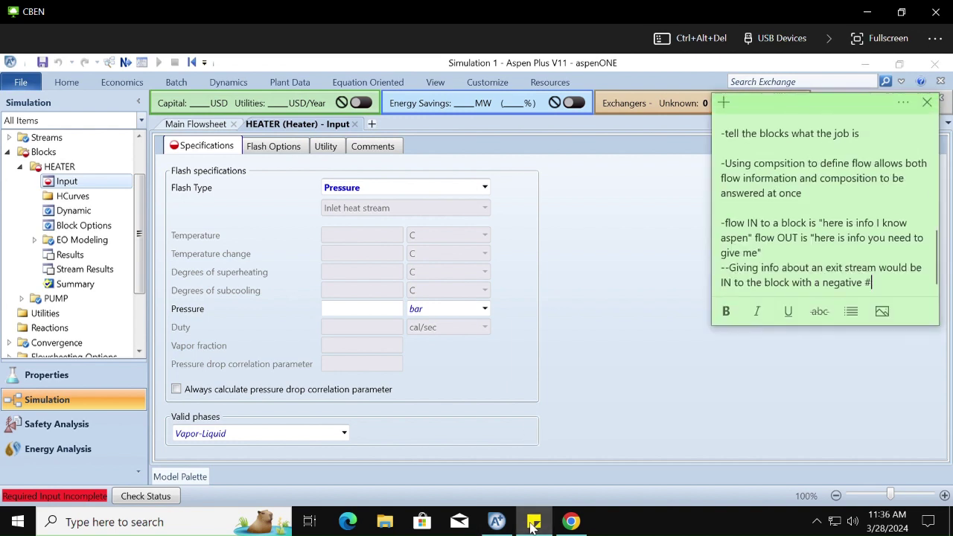
{"action": "left_click", "coordinate": [908, 284]}
{"action": "type", "text": "-Gi"}
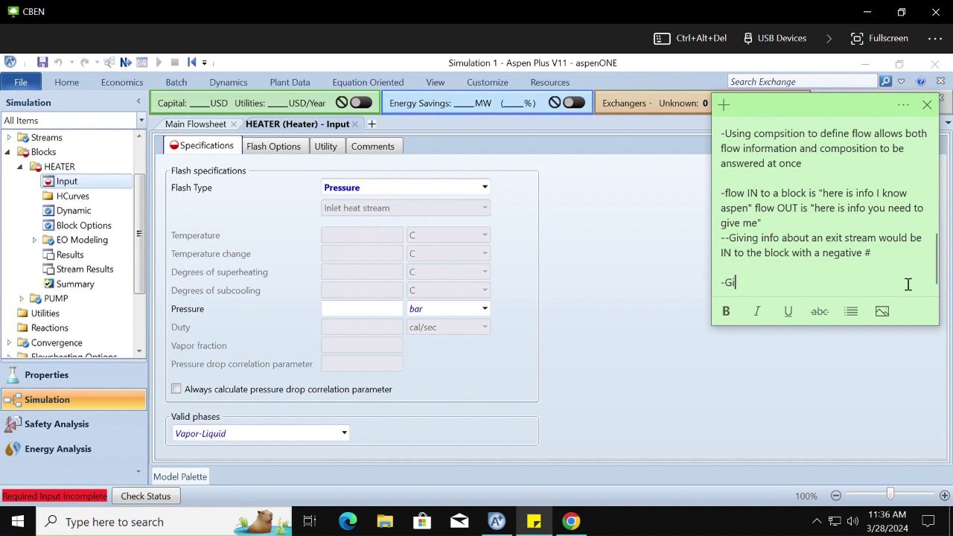
{"action": "type", "text": "ving the heater an"}
{"action": "key", "text": "BackSpace"}
{"action": "type", "text": "heat"}
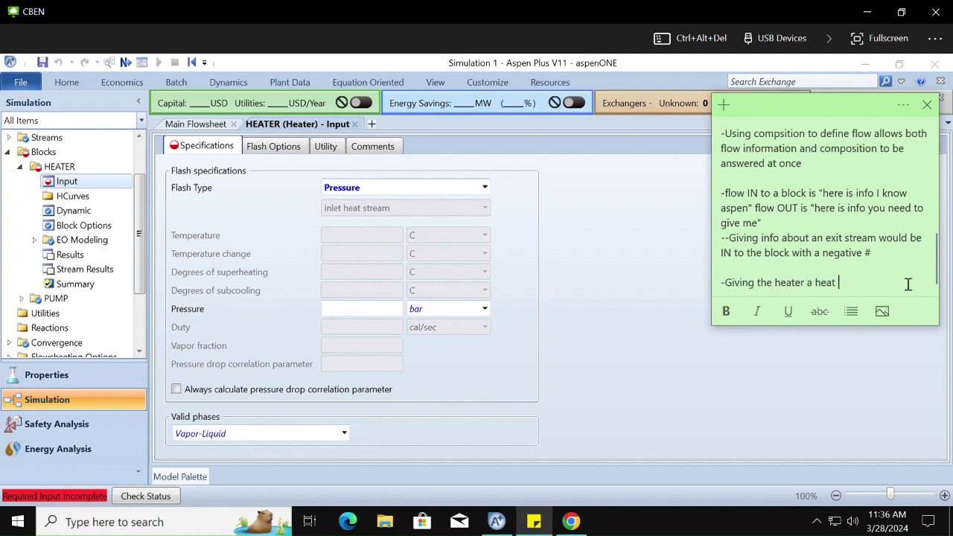
{"action": "type", "text": " stream means that the "}
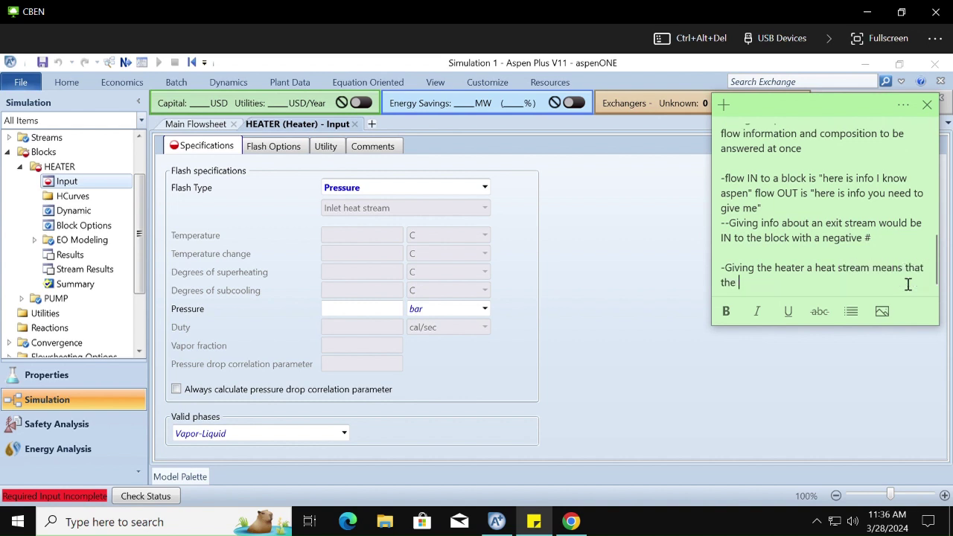
{"action": "type", "text": "heater now only nee"}
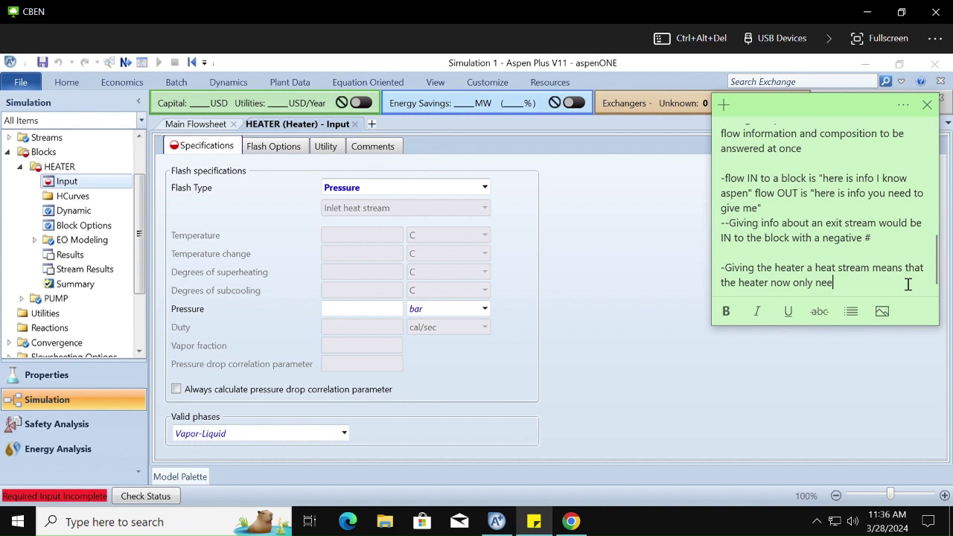
{"action": "type", "text": "ds"}
{"action": "key", "text": "BackSpace"}
{"action": "key", "text": "BackSpace"}
{"action": "key", "text": "BackSpace"}
{"action": "key", "text": "BackSpace"}
{"action": "key", "text": "BackSpace"}
{"action": "key", "text": "BackSpace"}
{"action": "key", "text": "BackSpace"}
{"action": "key", "text": "BackSpace"}
{"action": "key", "text": "BackSpace"}
{"action": "key", "text": "BackSpace"}
{"action": "key", "text": "BackSpace"}
{"action": "type", "text": "less into"}
{"action": "key", "text": "BackSpace"}
{"action": "key", "text": "BackSpace"}
{"action": "type", "text": "fo to get the verified check"}
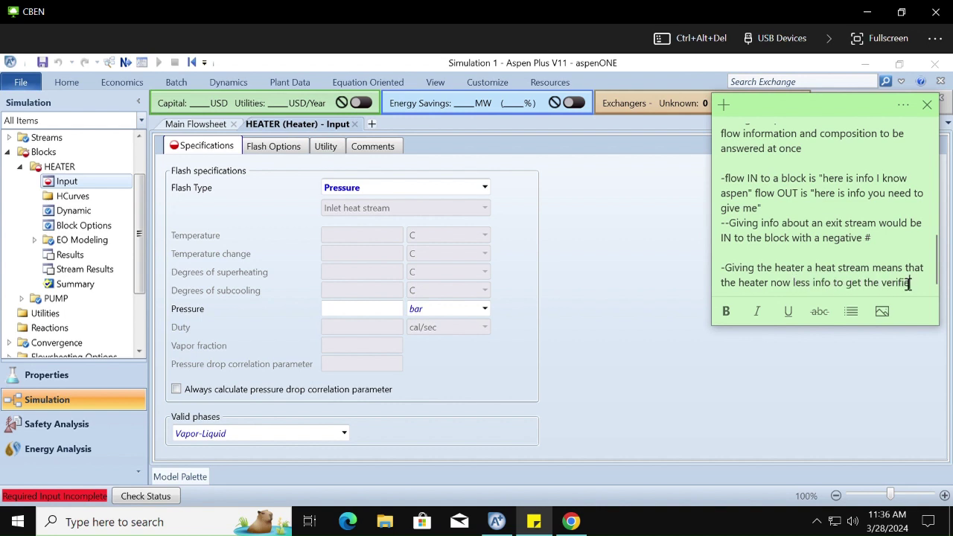
Step: Return to the HEATER block's input specifications and set the pressure to 0 bar
{"action": "left_click", "coordinate": [610, 295]}
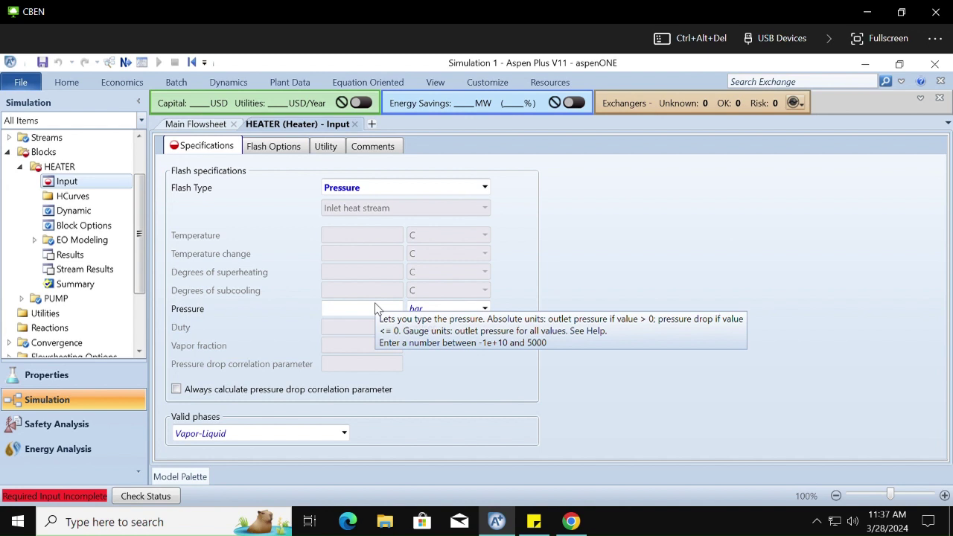
{"action": "left_click", "coordinate": [394, 314]}
{"action": "type", "text": "0"}
{"action": "key", "text": "Return"}
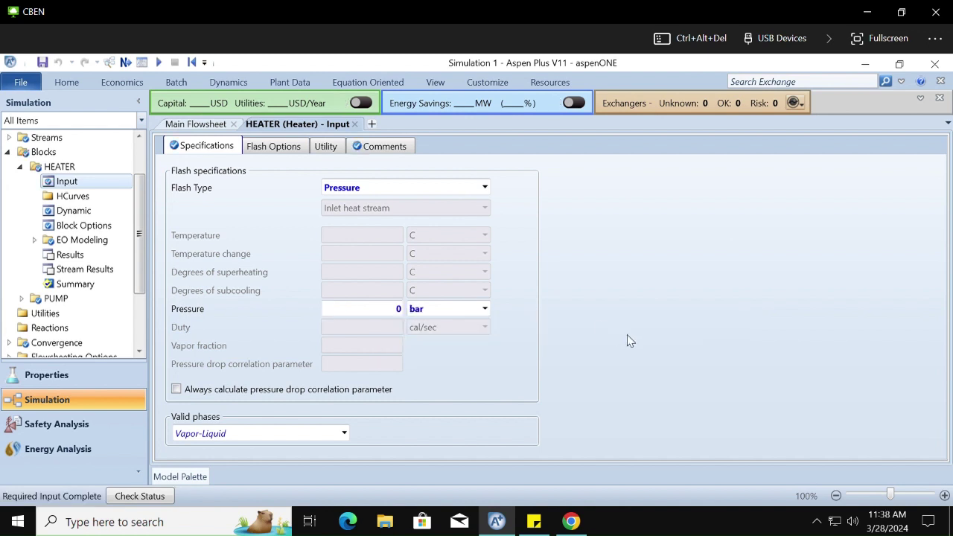
Step: Add the Sticky Notes entry: -0 for pressure on a heater = no change in pressure of the stream entering
{"action": "left_click", "coordinate": [534, 522]}
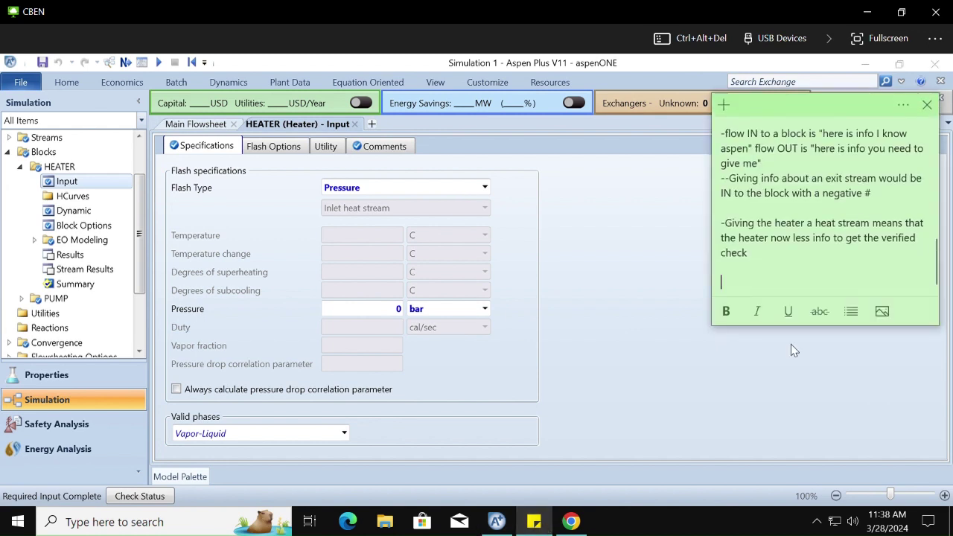
{"action": "type", "text": "-"}
{"action": "type", "text": "0 on a pre"}
{"action": "key", "text": "BackSpace"}
{"action": "key", "text": "BackSpace"}
{"action": "key", "text": "BackSpace"}
{"action": "key", "text": "BackSpace"}
{"action": "key", "text": "BackSpace"}
{"action": "key", "text": "BackSpace"}
{"action": "key", "text": "BackSpace"}
{"action": "key", "text": "BackSpace"}
{"action": "type", "text": "for pressu"}
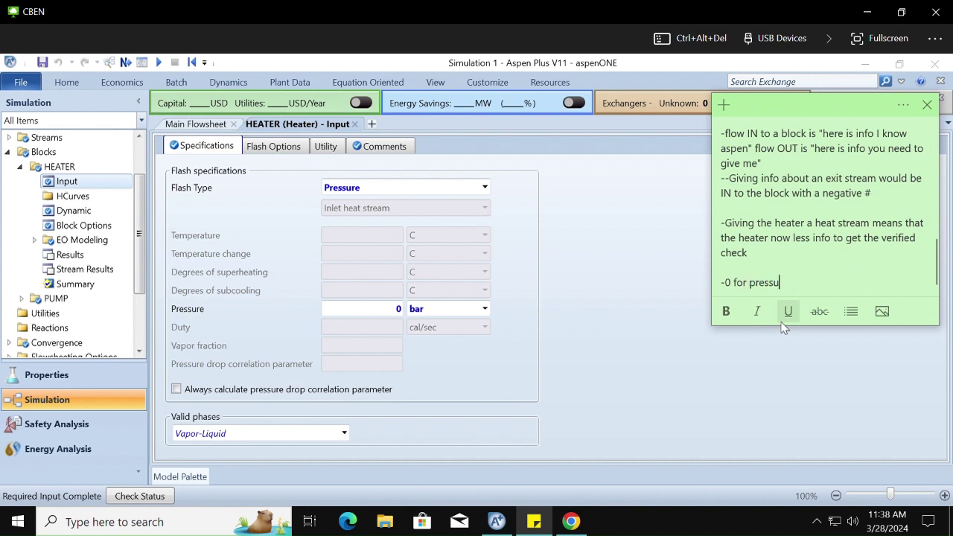
{"action": "type", "text": "re on a heater = no change in pre"}
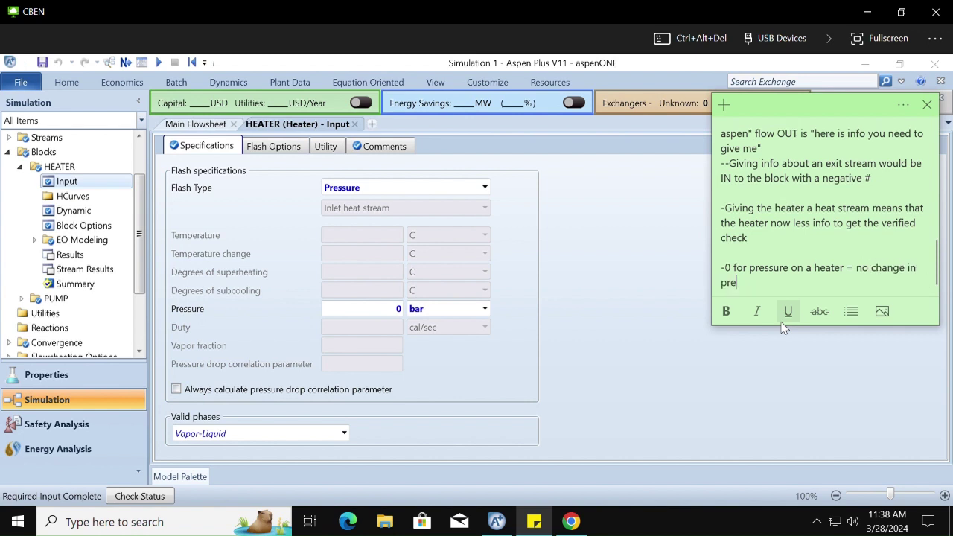
{"action": "type", "text": "ssure of the stream enter"}
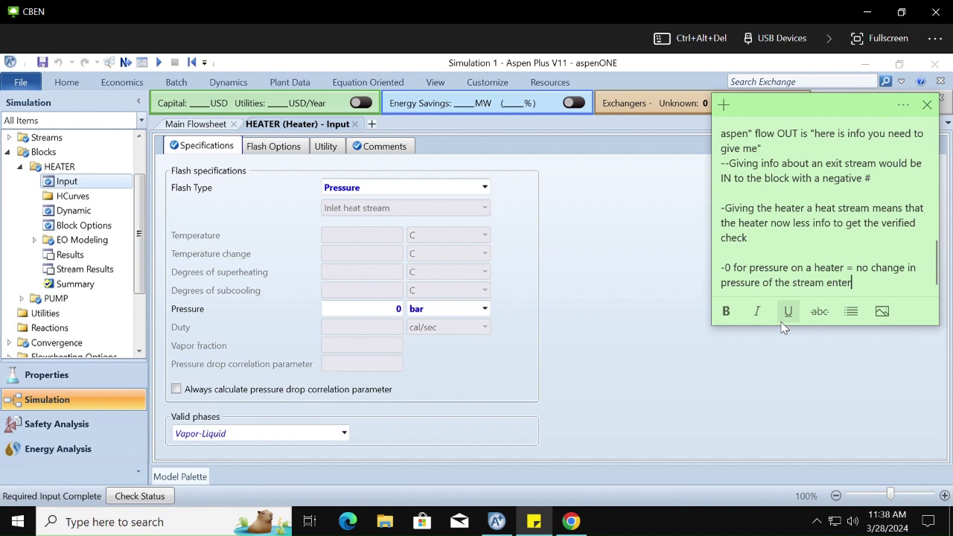
{"action": "type", "text": "ing"}
Step: Shorten the latest note to: -0 for pressure = no change in pressure of the streams
{"action": "left_click_drag", "start_coordinate": [790, 270], "coordinate": [856, 272]}
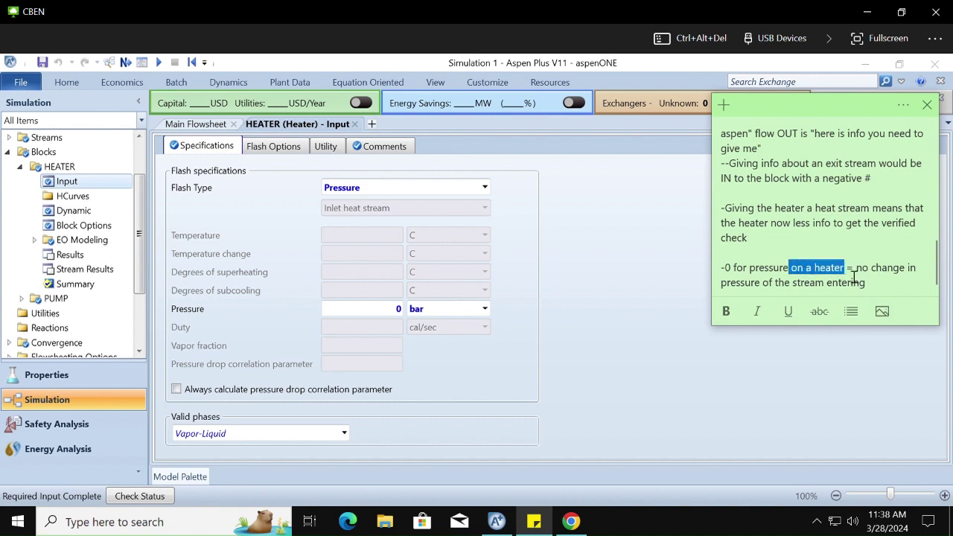
{"action": "key", "text": "BackSpace"}
{"action": "double_click", "coordinate": [786, 291]}
{"action": "key", "text": "BackSpace"}
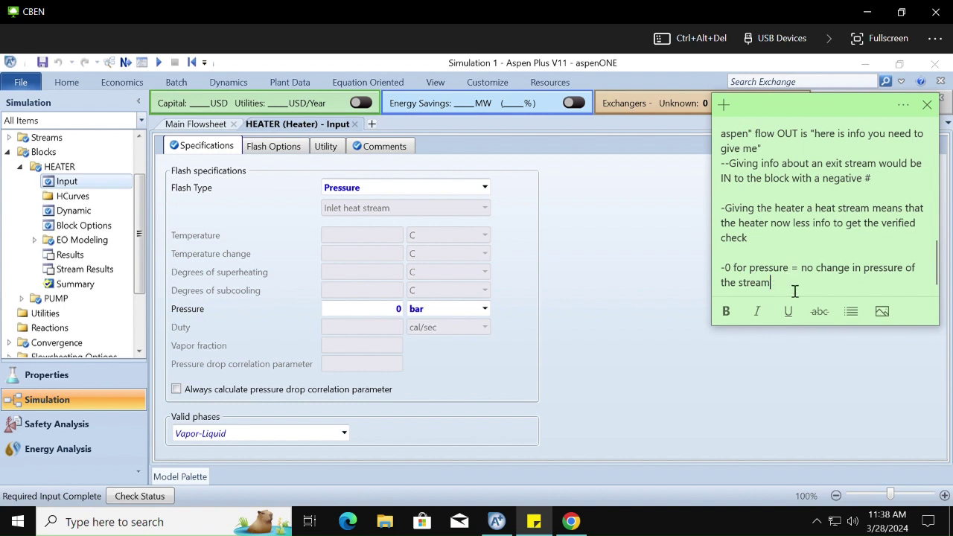
{"action": "left_click", "coordinate": [751, 347]}
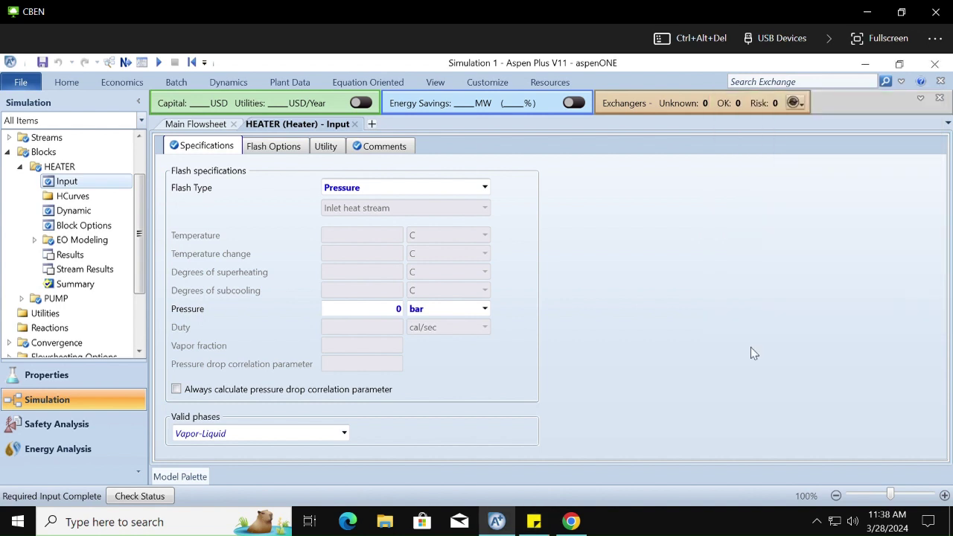
Step: Run the simulation with the completed inputs and check the Control Panel messages for warnings and errors
{"action": "left_click", "coordinate": [127, 63]}
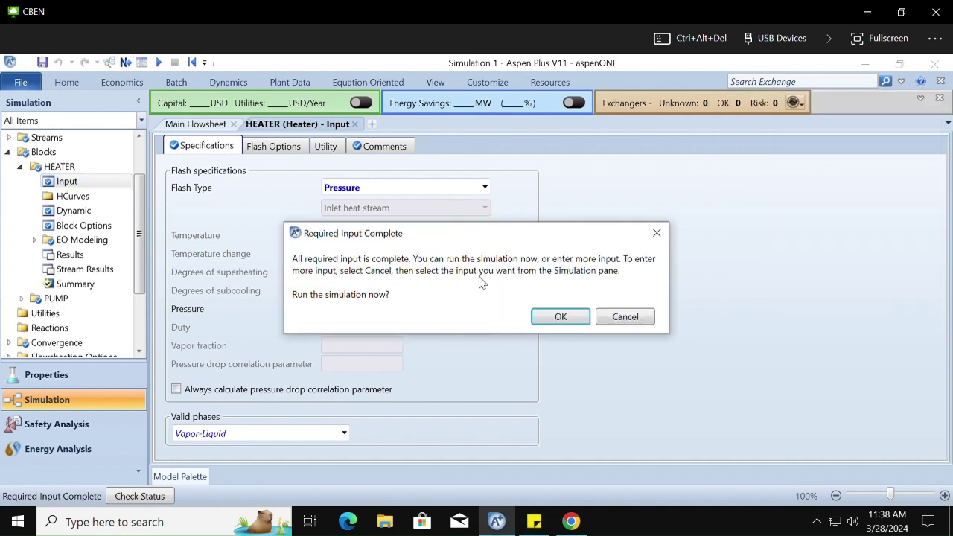
{"action": "left_click", "coordinate": [566, 319]}
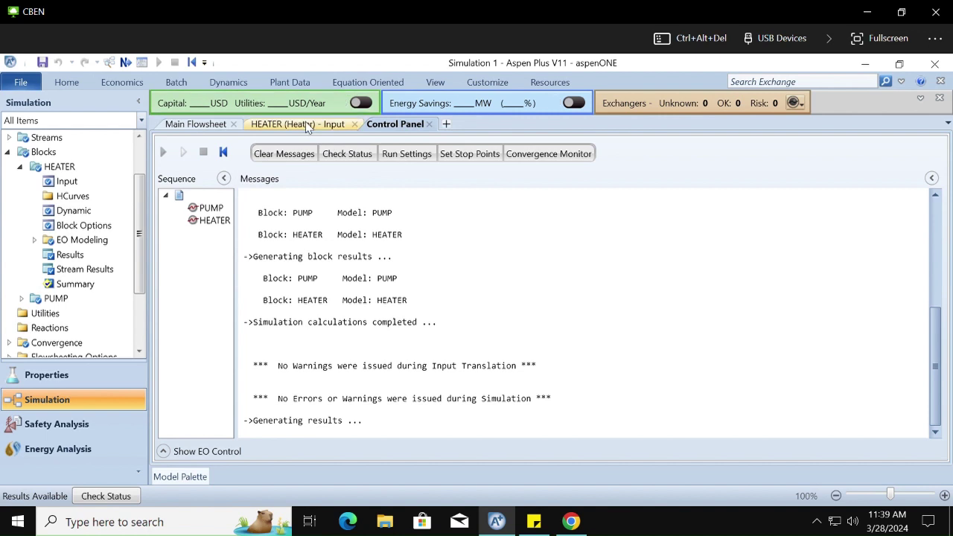
{"action": "left_click_drag", "start_coordinate": [260, 356], "coordinate": [531, 412]}
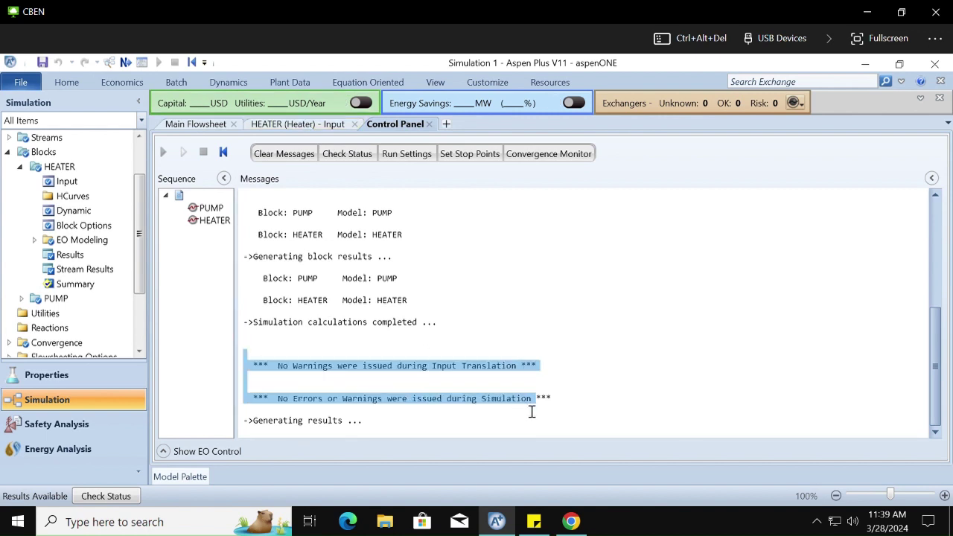
Step: Close the HEATER input form, return to the main flowsheet and collapse the Blocks folder in the navigation tree
{"action": "left_click", "coordinate": [325, 124]}
{"action": "left_click", "coordinate": [354, 125]}
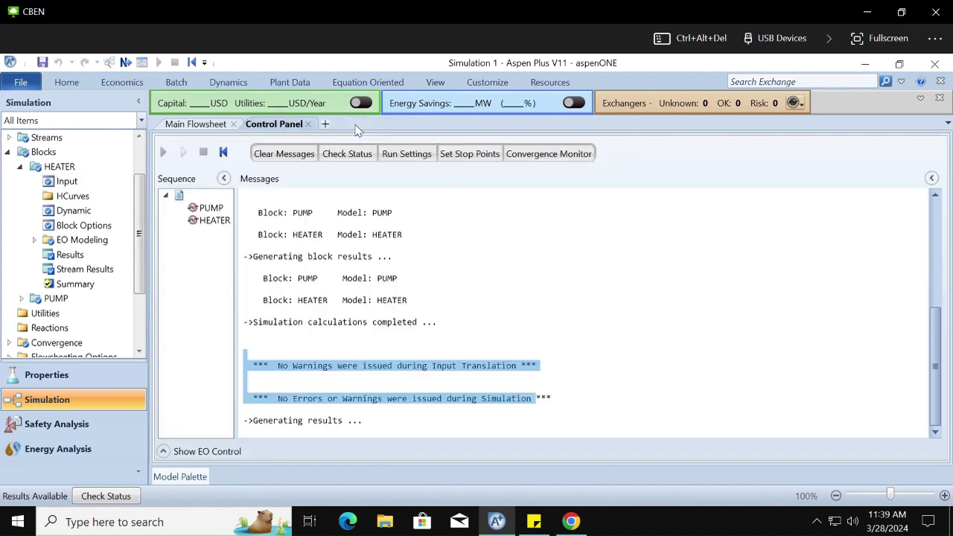
{"action": "left_click", "coordinate": [196, 124]}
{"action": "left_click", "coordinate": [8, 152]}
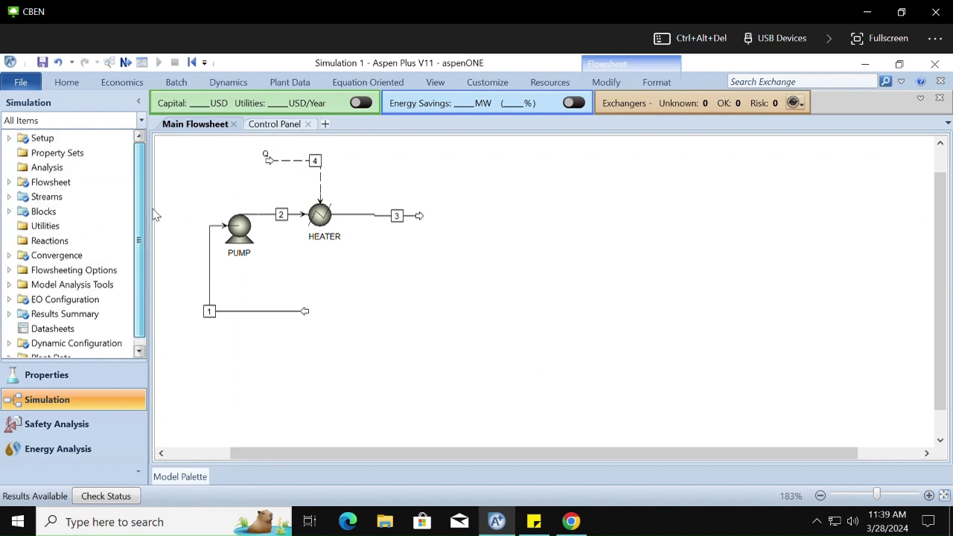
Step: Open the results summary of the PUMP block to examine its calculated values
{"action": "scroll", "coordinate": [147, 272], "scroll_direction": "down", "scroll_amount": 1}
{"action": "scroll", "coordinate": [146, 268], "scroll_direction": "up", "scroll_amount": 1}
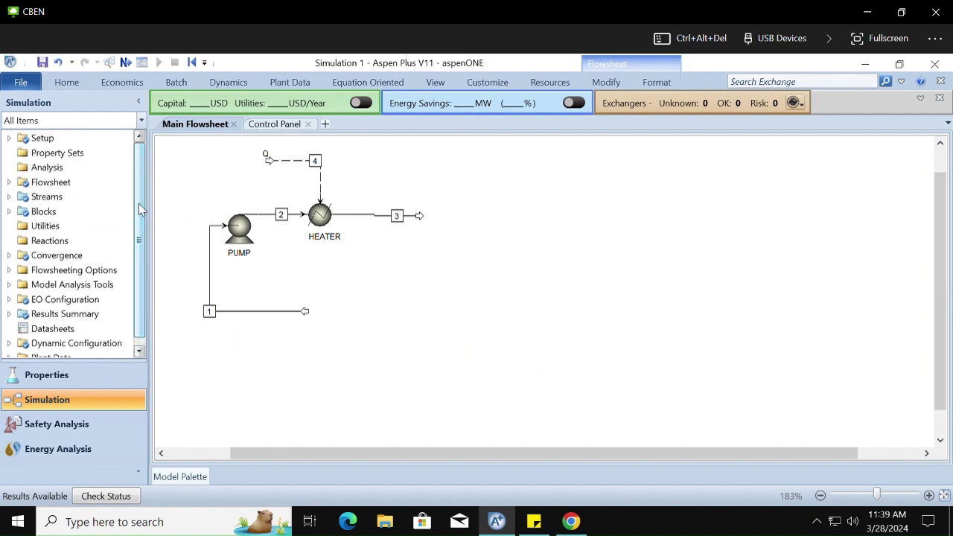
{"action": "left_click", "coordinate": [7, 212]}
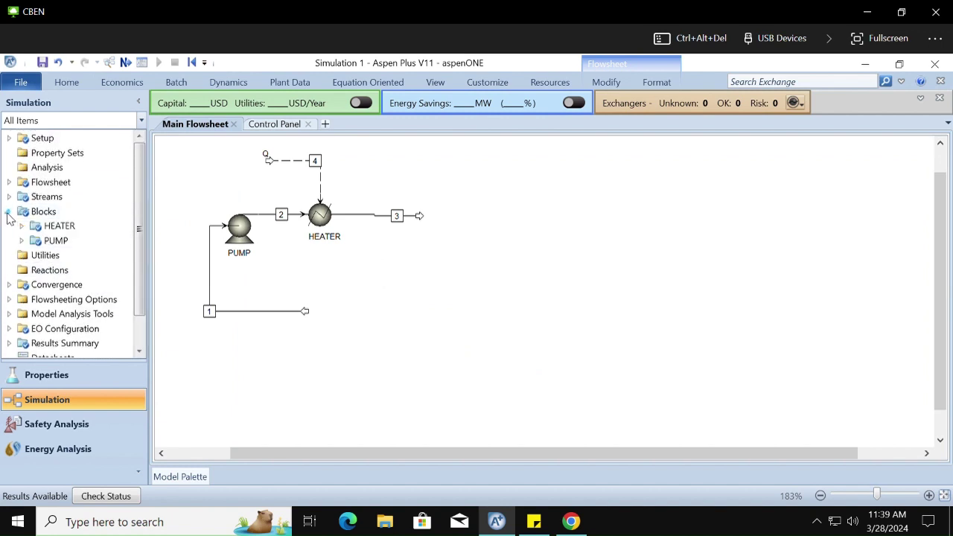
{"action": "left_click", "coordinate": [21, 241]}
{"action": "scroll", "coordinate": [149, 268], "scroll_direction": "down", "scroll_amount": 2}
{"action": "double_click", "coordinate": [82, 250]}
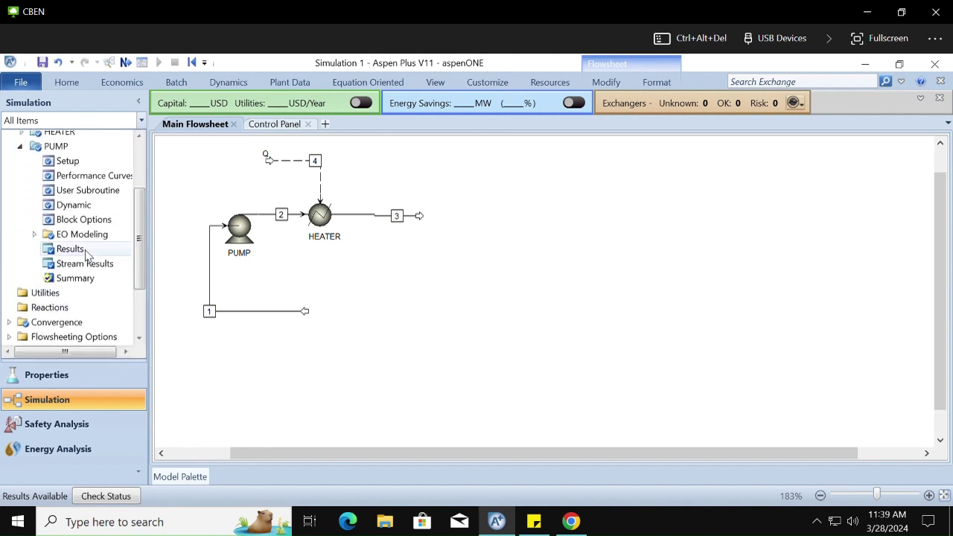
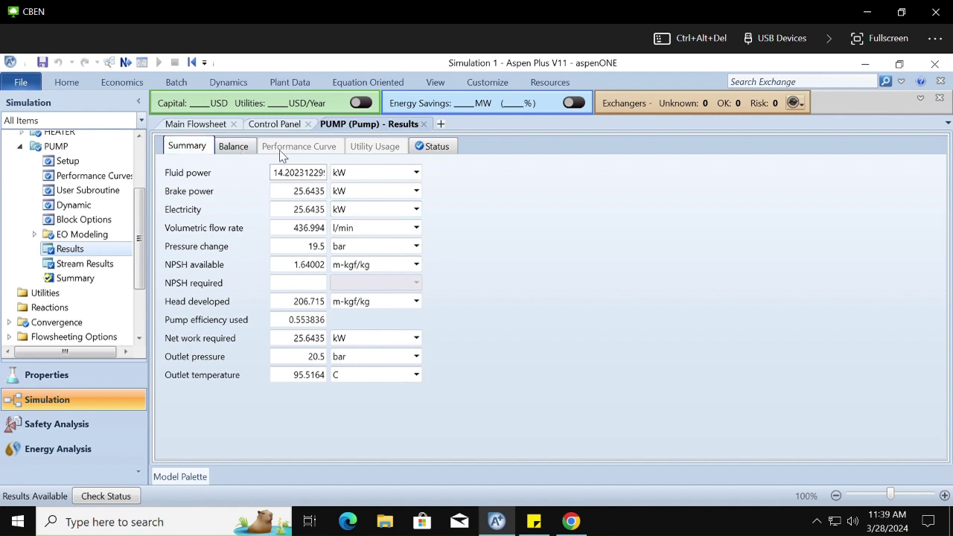
Step: Check the PUMP block's balance results and setup specifications, and return to its results summary
{"action": "left_click", "coordinate": [235, 152]}
{"action": "left_click", "coordinate": [65, 162]}
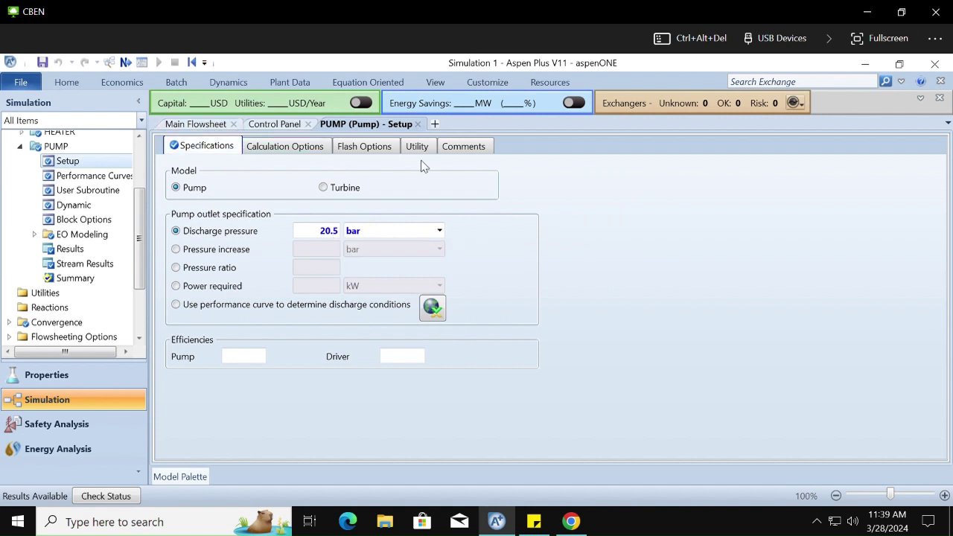
{"action": "left_click", "coordinate": [71, 249]}
Step: Add the Sticky Notes entry: I HAD A NUMBER ERROR AND MY NUMBERS THAT ASPEN GENERATED ARE WRONG
{"action": "left_click", "coordinate": [523, 520]}
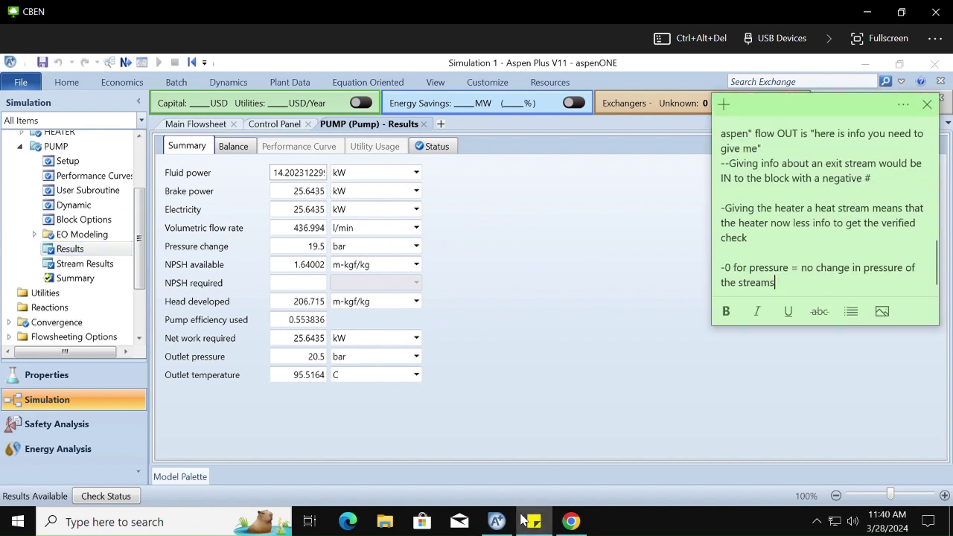
{"action": "left_click", "coordinate": [824, 287]}
{"action": "key", "text": "Return"}
{"action": "key", "text": "Return"}
{"action": "type", "text": "I H"}
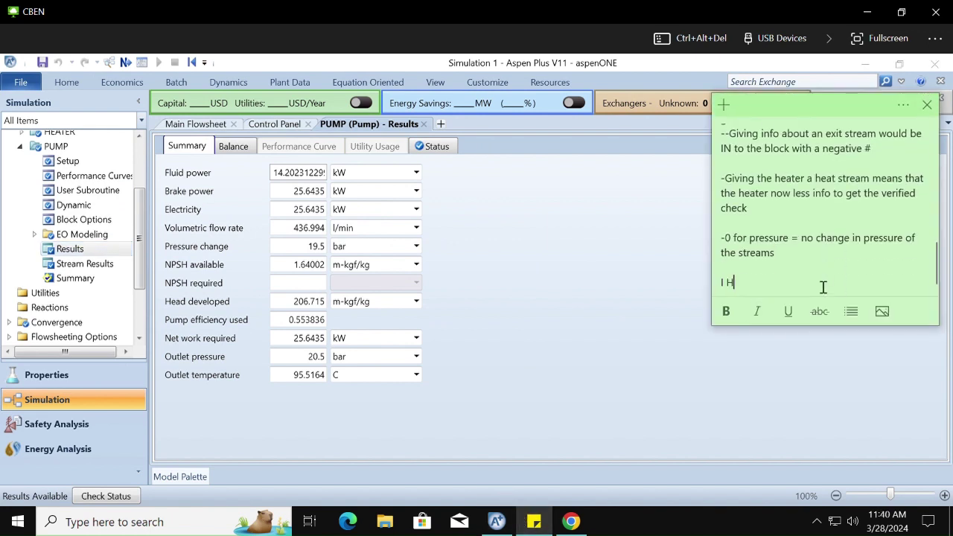
{"action": "type", "text": "AD A NUMBER ERROR AND MY NUM"}
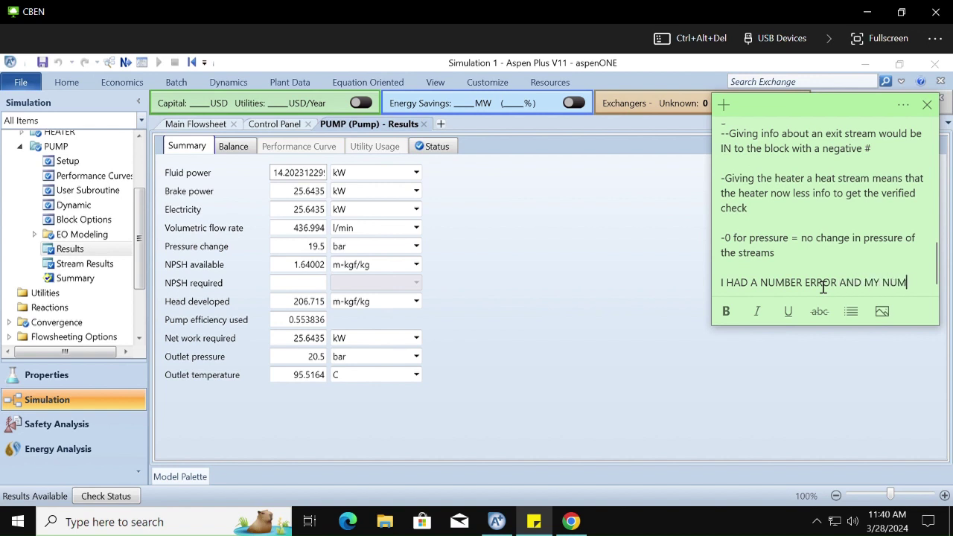
{"action": "type", "text": "BERS ARE WRONG"}
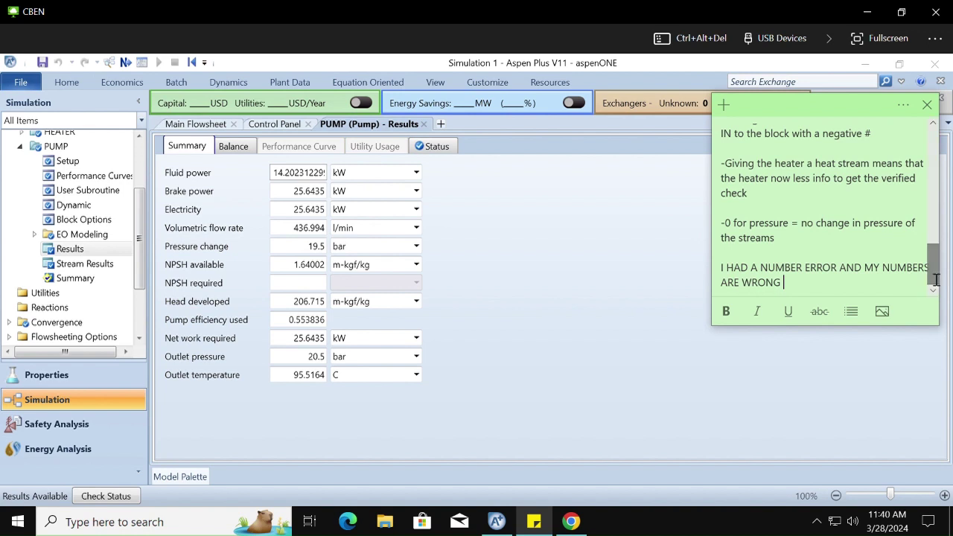
{"action": "key", "text": "Home"}
{"action": "type", "text": "THAT"}
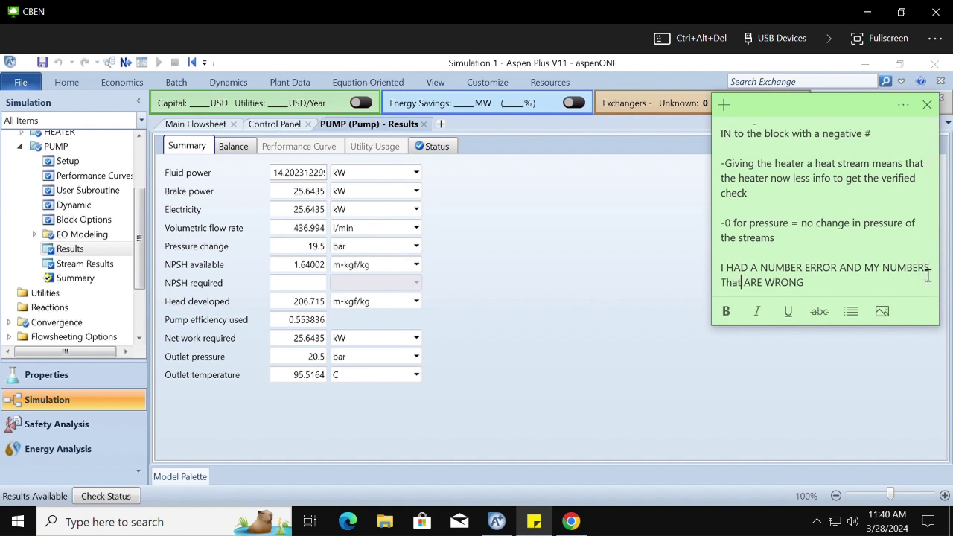
{"action": "type", "text": " ASPEN GENERA"}
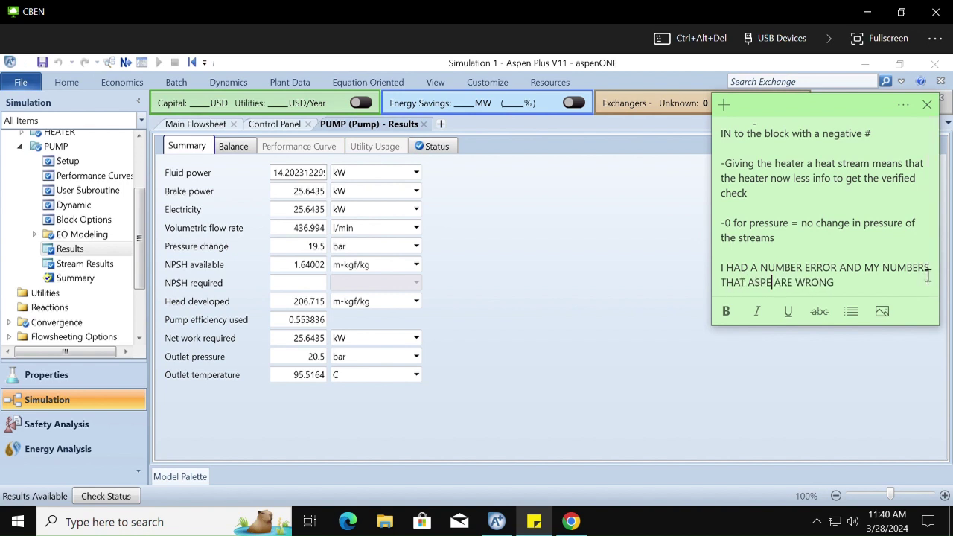
{"action": "type", "text": "TE"}
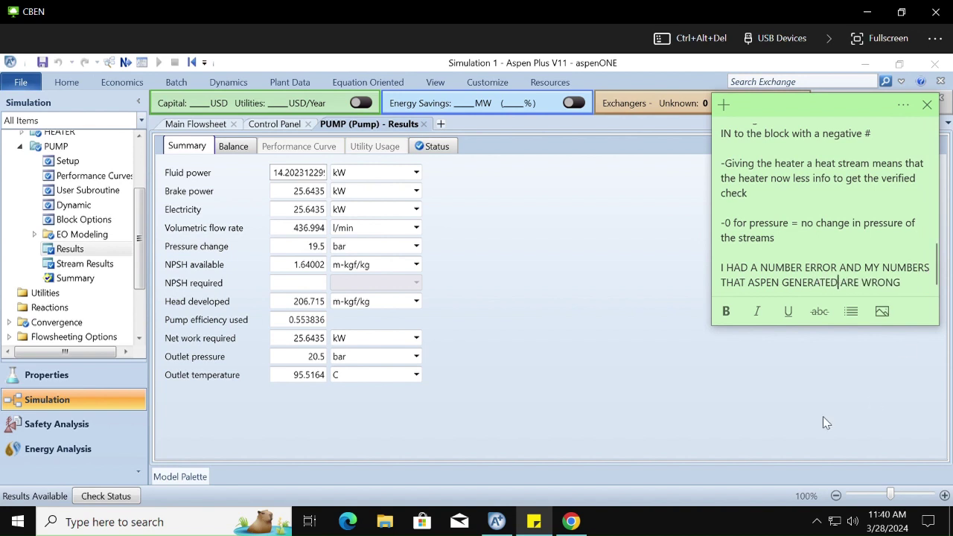
Step: Expand the Streams folder in the navigation tree and open material stream 1's input specifications
{"action": "left_click", "coordinate": [219, 245]}
{"action": "scroll", "coordinate": [46, 138], "scroll_direction": "up", "scroll_amount": 3}
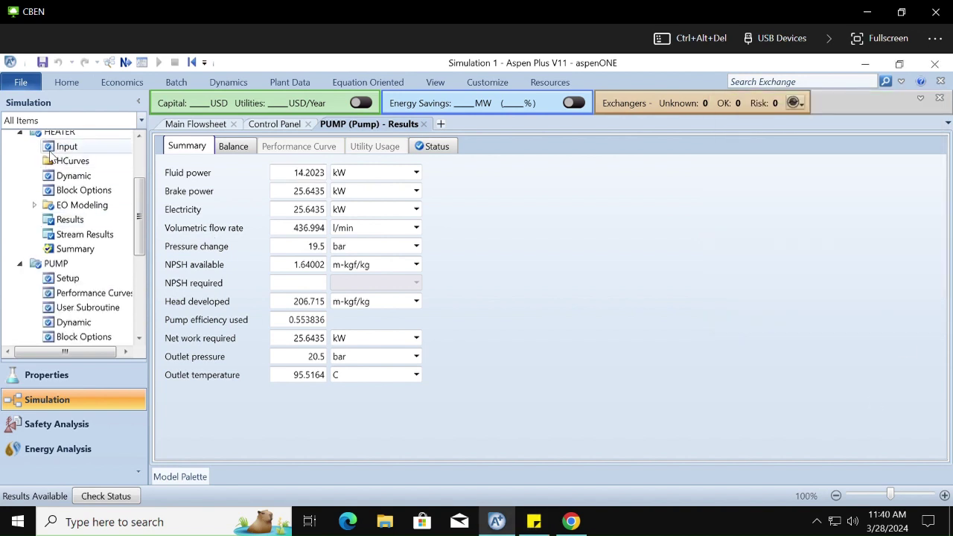
{"action": "scroll", "coordinate": [29, 179], "scroll_direction": "up", "scroll_amount": 3}
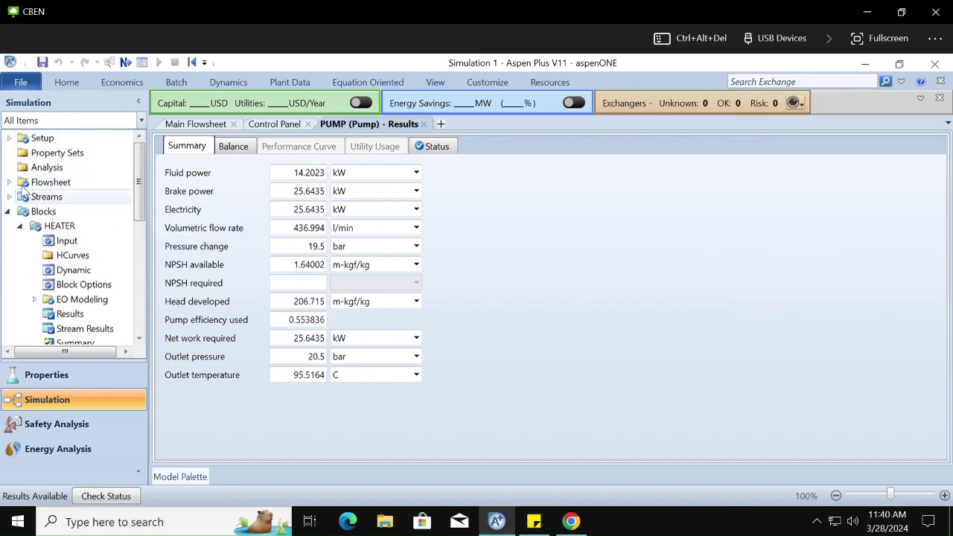
{"action": "left_click", "coordinate": [9, 197]}
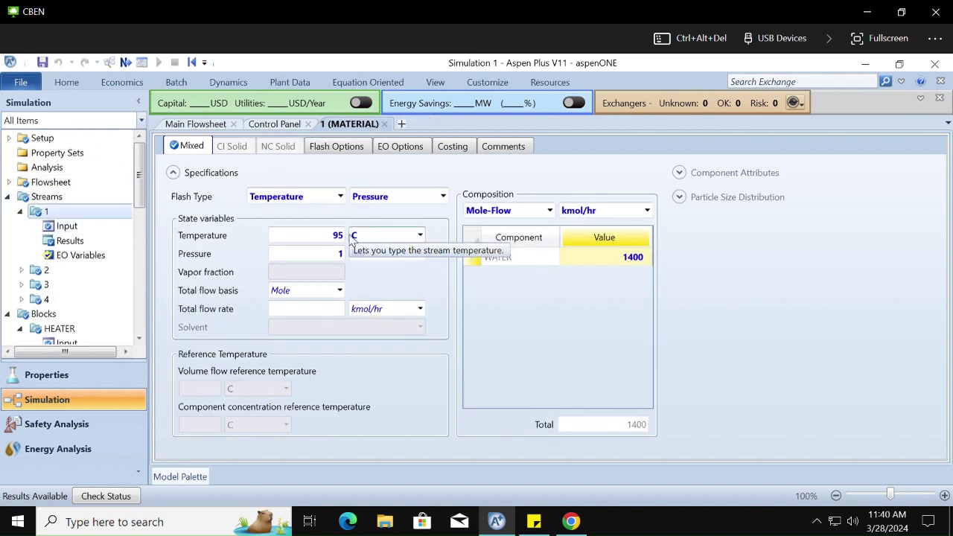
Step: Set stream 1's water mole flow to 1500 kmol/hr and rerun the simulation
{"action": "left_click", "coordinate": [636, 257]}
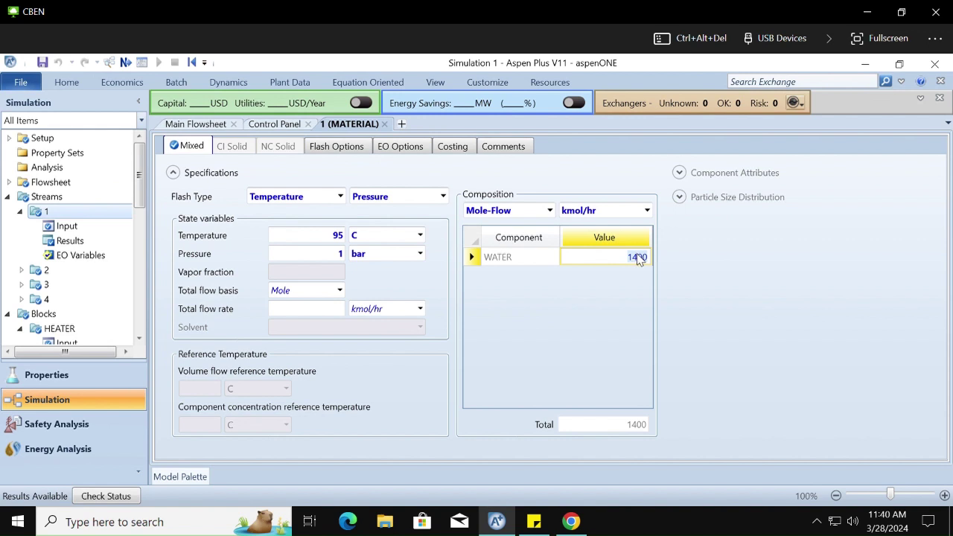
{"action": "type", "text": "1500"}
{"action": "key", "text": "Return"}
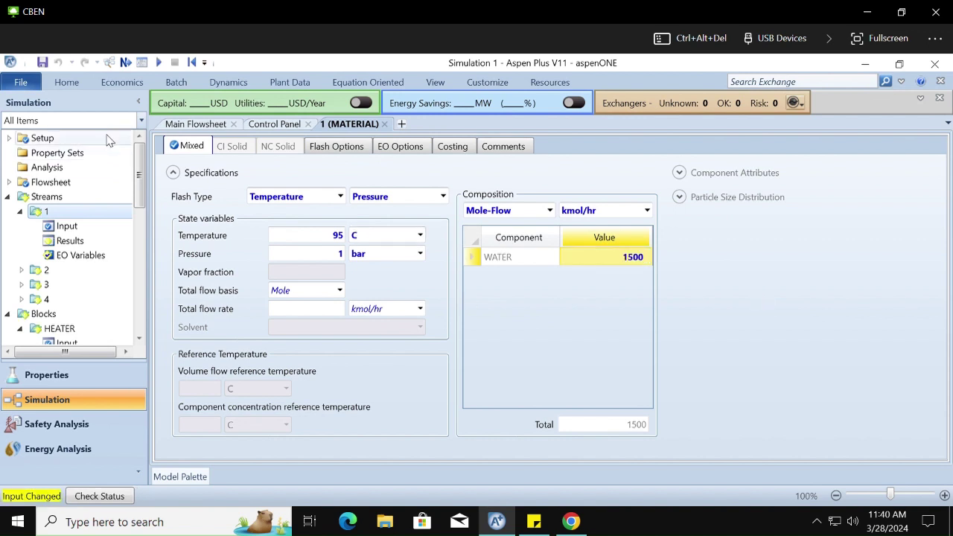
{"action": "left_click", "coordinate": [126, 62]}
{"action": "left_click", "coordinate": [562, 322]}
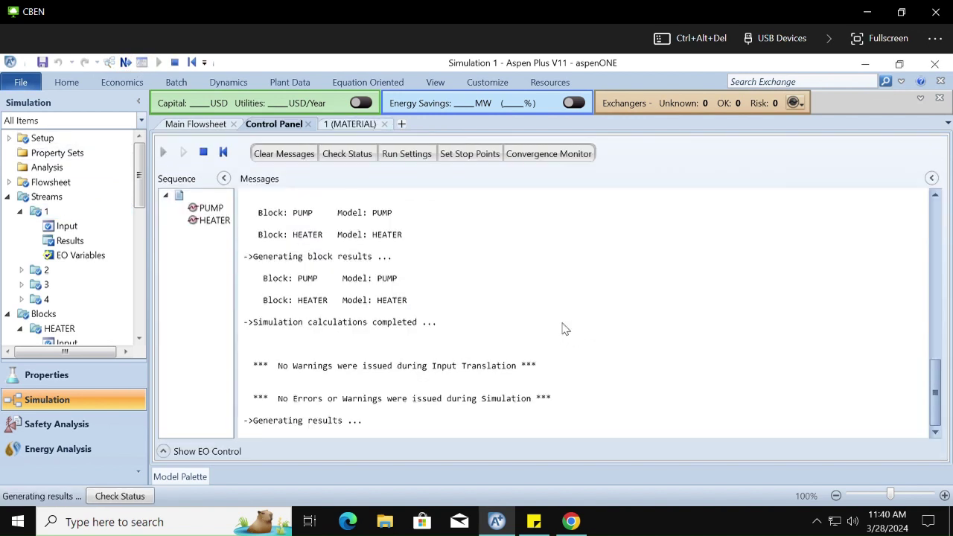
Step: Check the PUMP block's setup specifications and the HEATER block's input specifications
{"action": "left_click", "coordinate": [196, 126]}
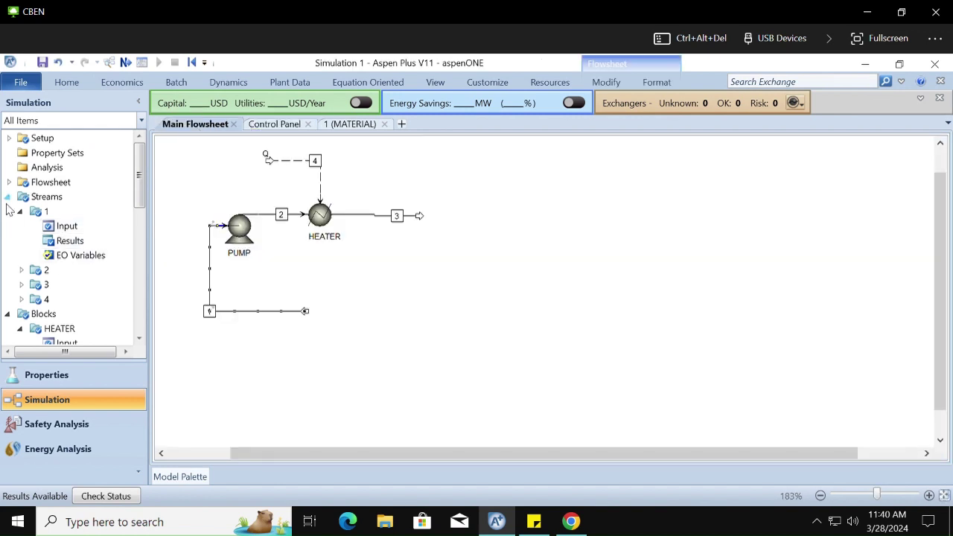
{"action": "left_click", "coordinate": [7, 197]}
{"action": "left_click", "coordinate": [20, 225]}
{"action": "left_click", "coordinate": [20, 240]}
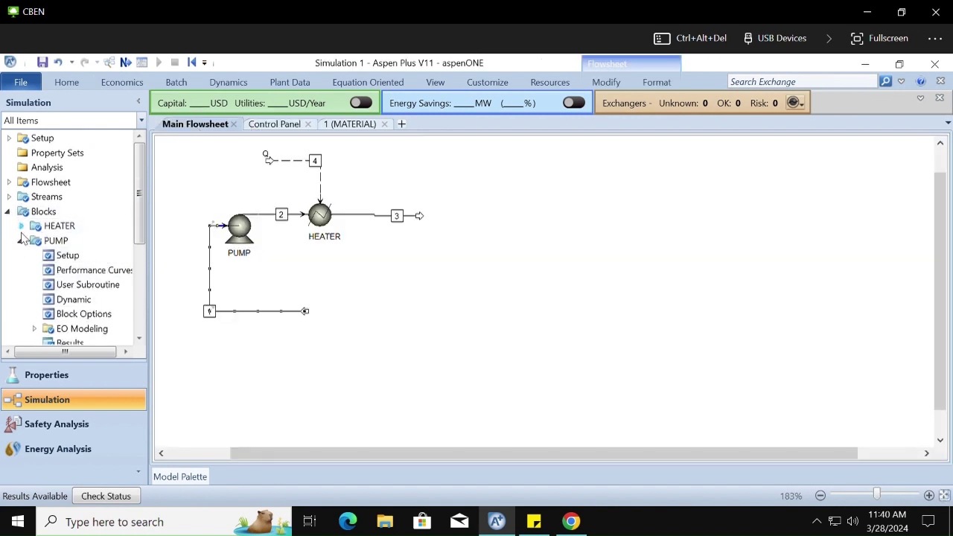
{"action": "left_click", "coordinate": [64, 257]}
{"action": "left_click", "coordinate": [20, 241]}
{"action": "left_click", "coordinate": [20, 225]}
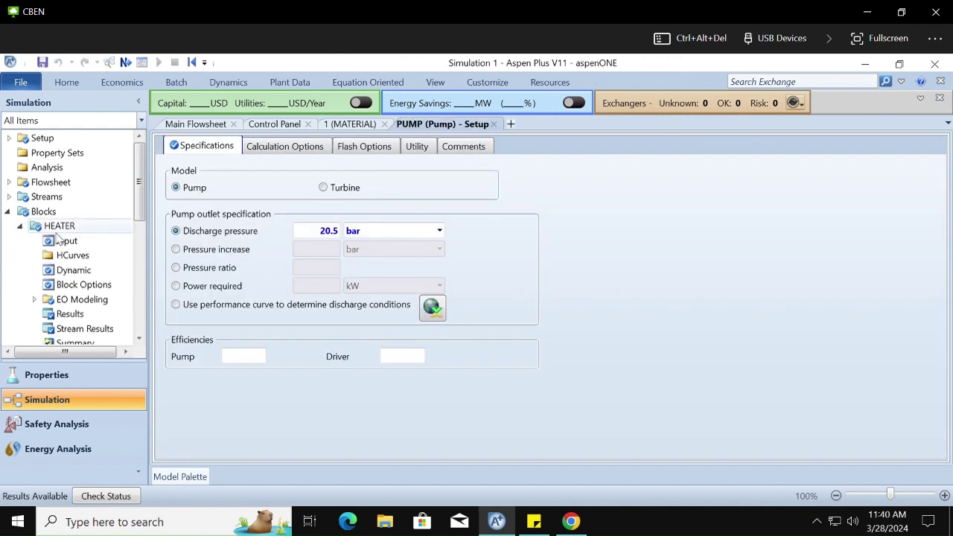
{"action": "left_click", "coordinate": [66, 241]}
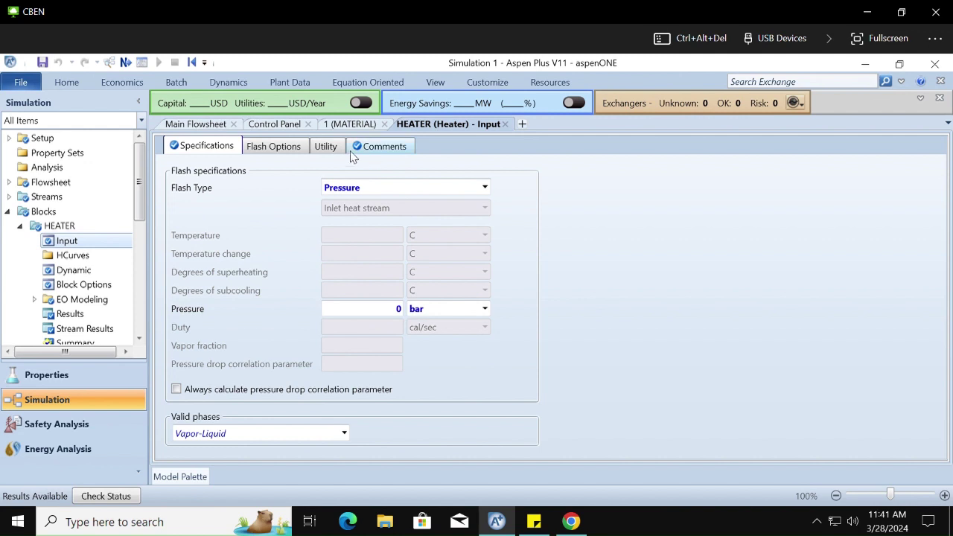
Step: Recheck the PUMP block's setup specifications and open its results summary
{"action": "left_click", "coordinate": [20, 225]}
{"action": "left_click", "coordinate": [20, 240]}
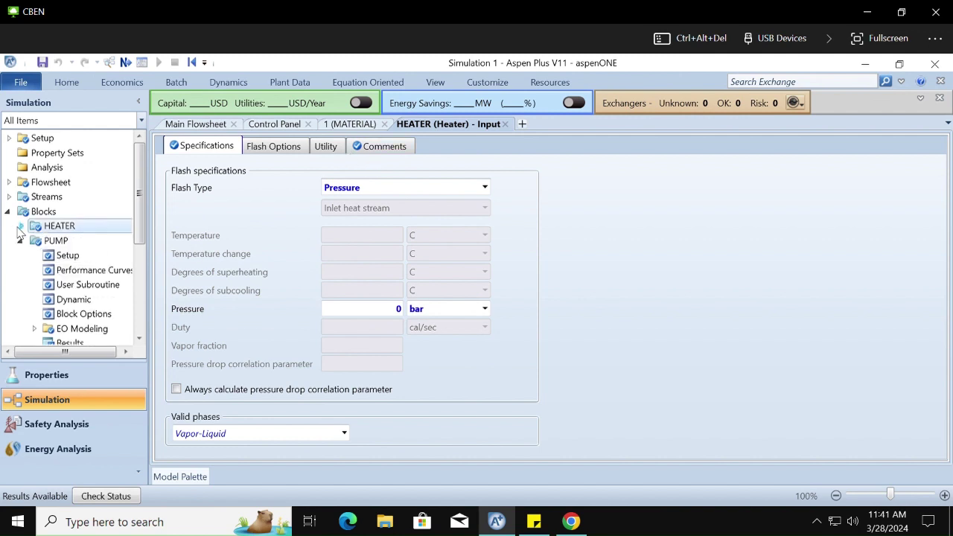
{"action": "left_click", "coordinate": [66, 255]}
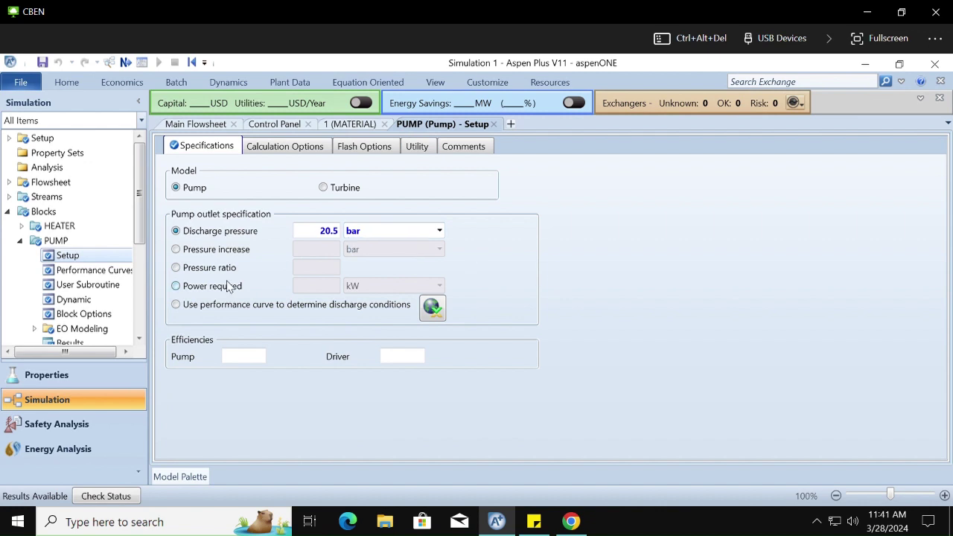
{"action": "left_click", "coordinate": [20, 241]}
{"action": "left_click", "coordinate": [20, 241]}
{"action": "scroll", "coordinate": [104, 246], "scroll_direction": "down", "scroll_amount": 2}
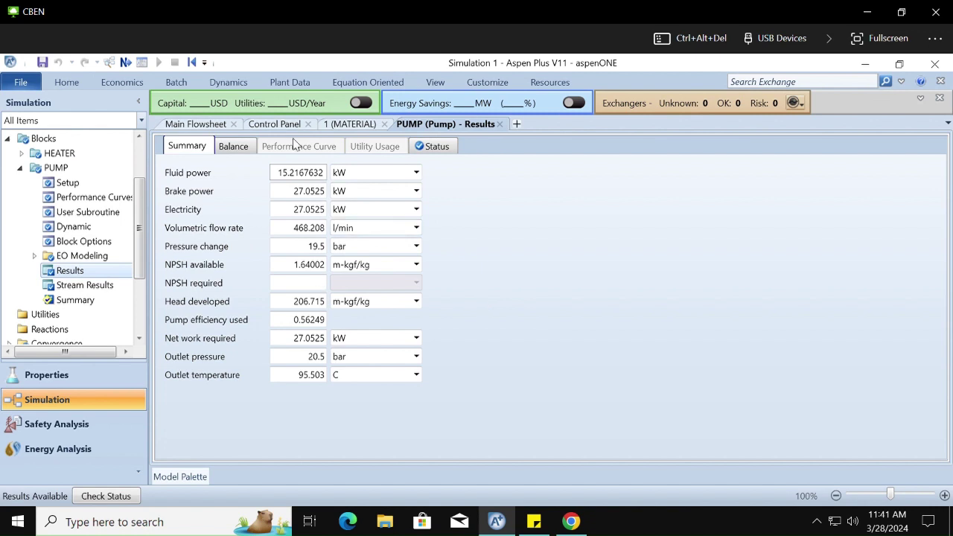
Step: Open the HEATER block's results summary to examine its outlet temperature and heat duty
{"action": "double_click", "coordinate": [46, 168]}
{"action": "left_click", "coordinate": [46, 192]}
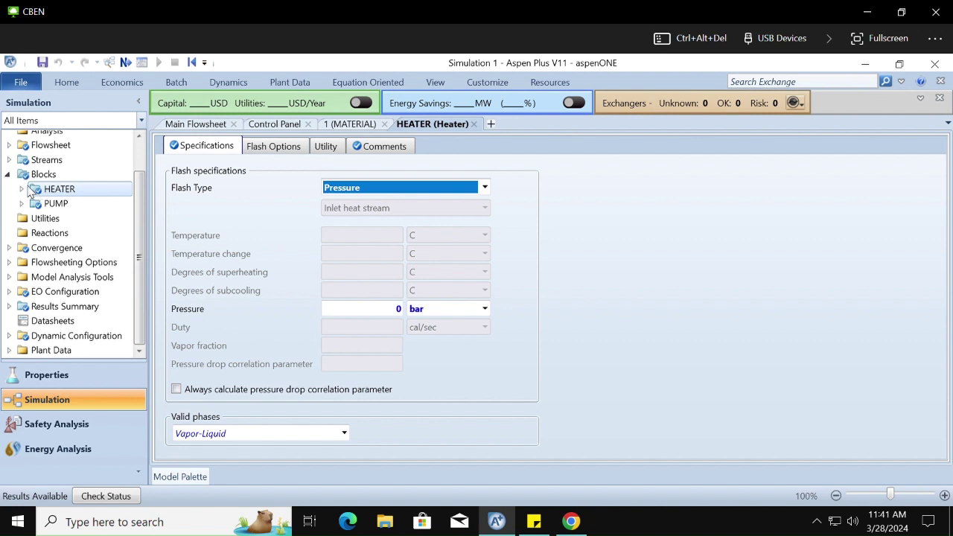
{"action": "right_click", "coordinate": [32, 190]}
{"action": "left_click", "coordinate": [258, 221]}
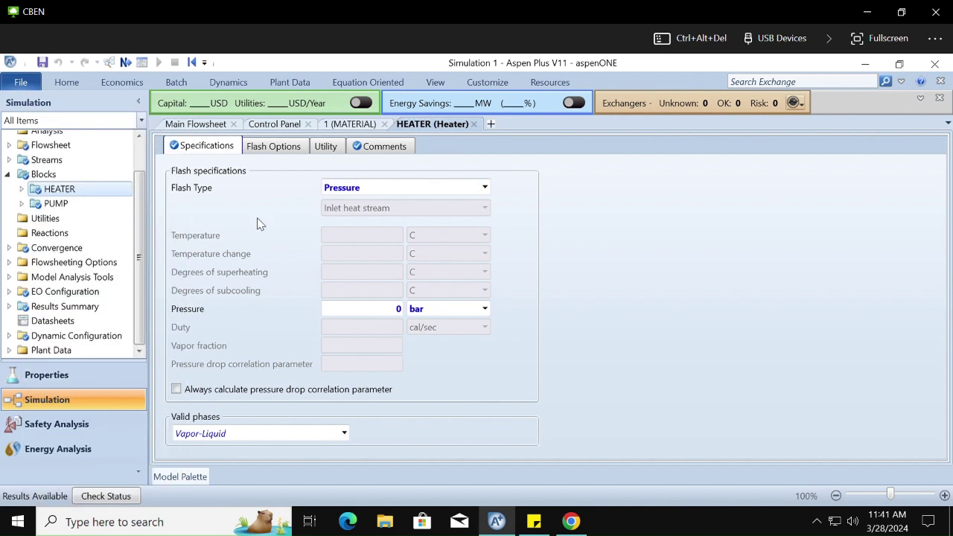
{"action": "left_click", "coordinate": [20, 190]}
{"action": "left_click", "coordinate": [70, 277]}
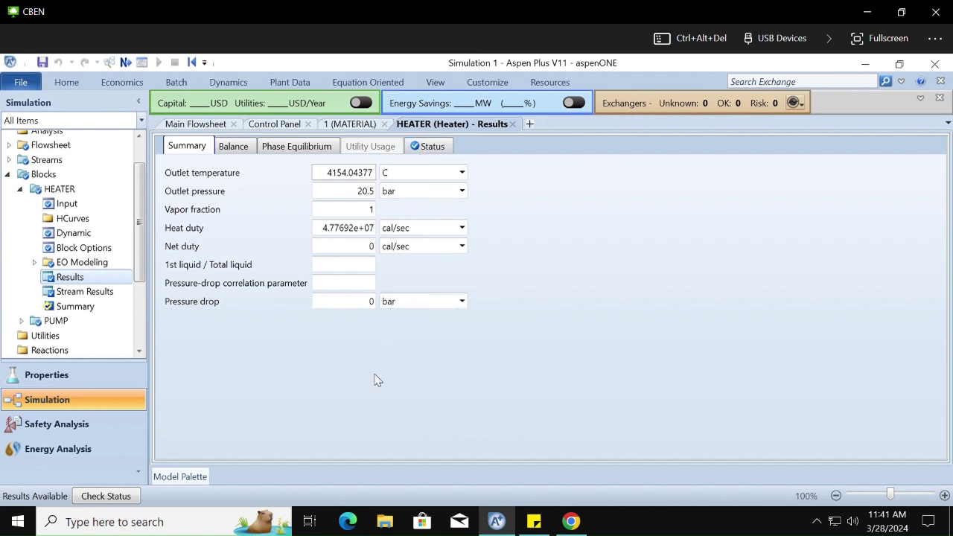
Step: Recheck the flowsheet and stream 1's input, and open the Design Specs list of the flowsheeting options
{"action": "left_click", "coordinate": [201, 127]}
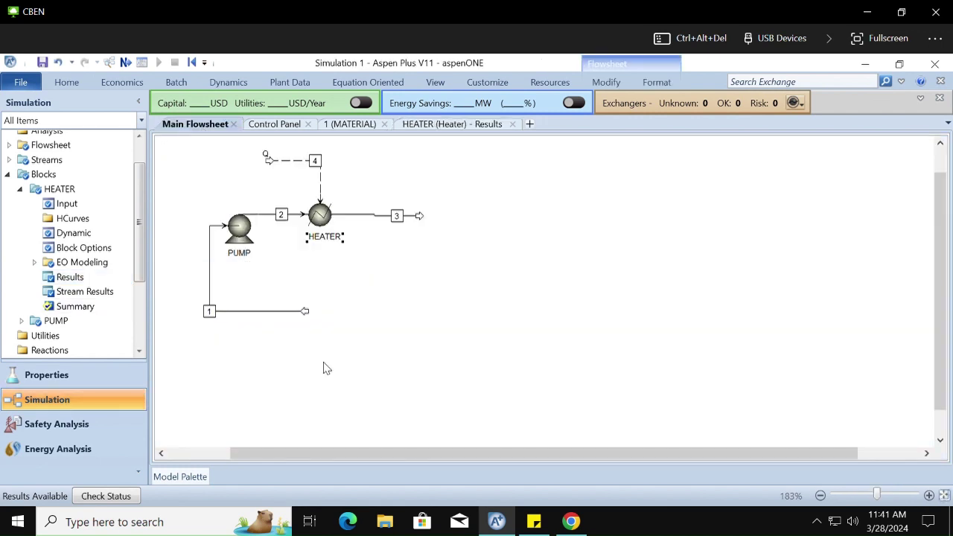
{"action": "left_click", "coordinate": [362, 126]}
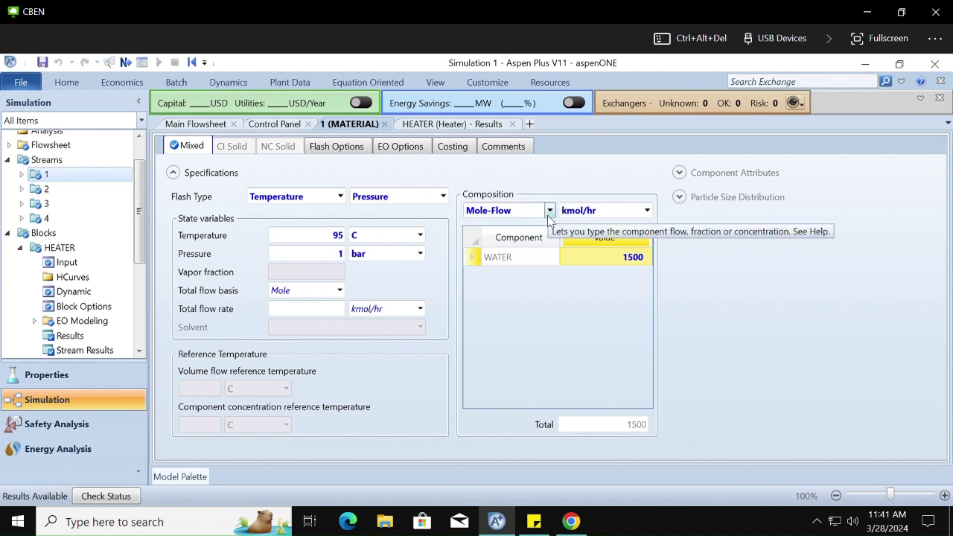
{"action": "left_click", "coordinate": [7, 234]}
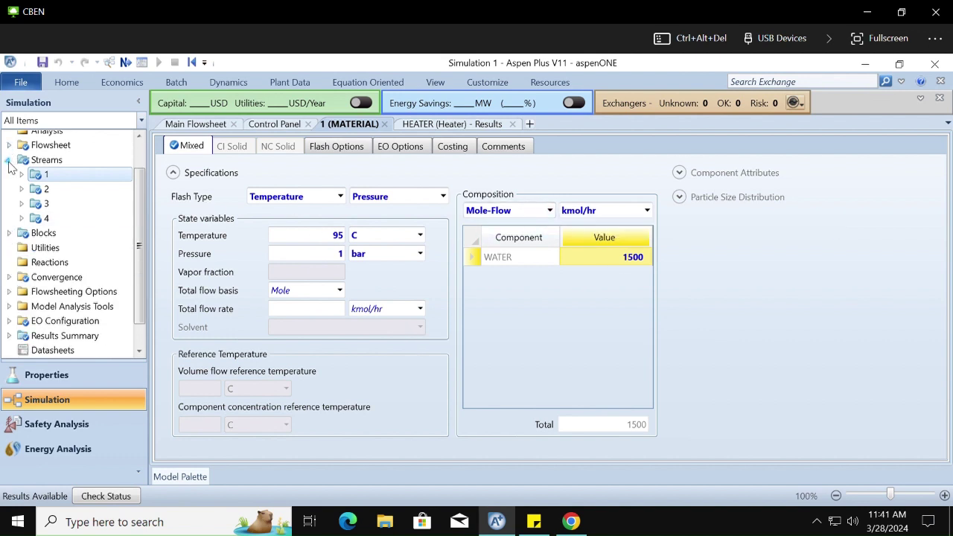
{"action": "left_click", "coordinate": [8, 161]}
{"action": "left_click", "coordinate": [9, 263]}
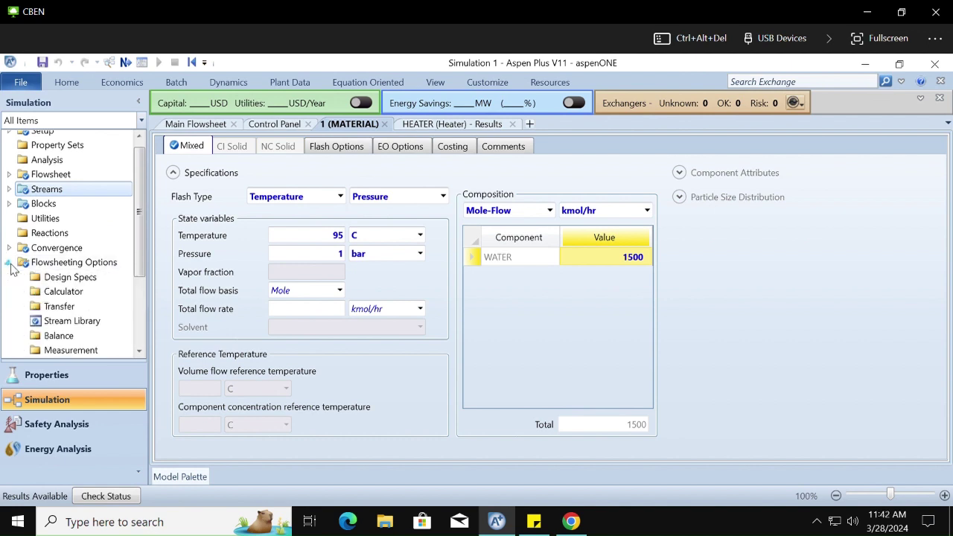
{"action": "scroll", "coordinate": [45, 231], "scroll_direction": "down", "scroll_amount": 2}
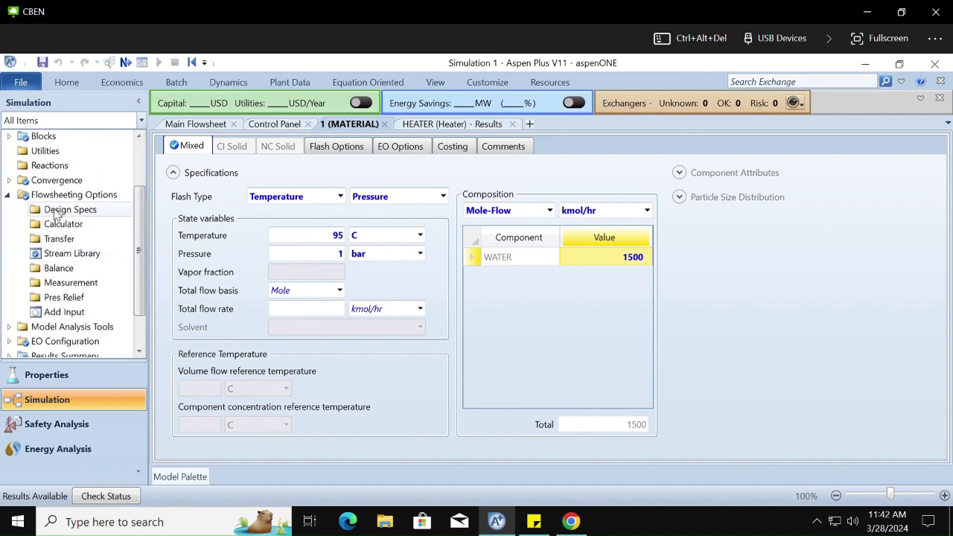
{"action": "left_click", "coordinate": [56, 211]}
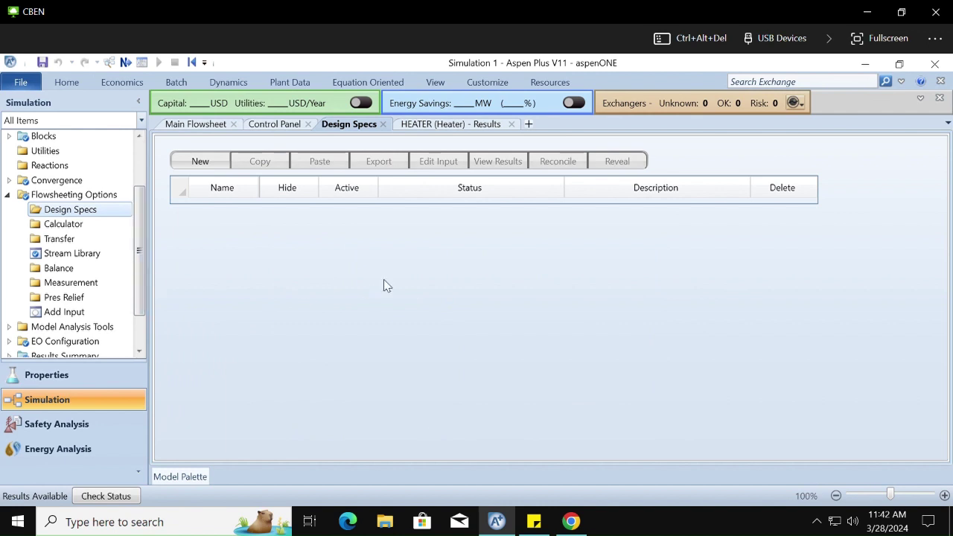
Step: Create a new design spec with the ID WFLOW
{"action": "left_click", "coordinate": [215, 160]}
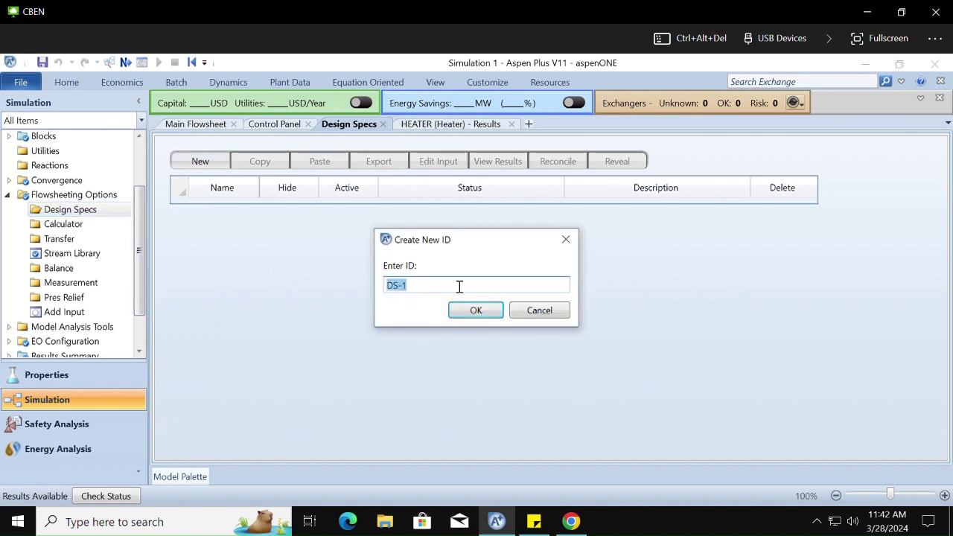
{"action": "key", "text": "BackSpace"}
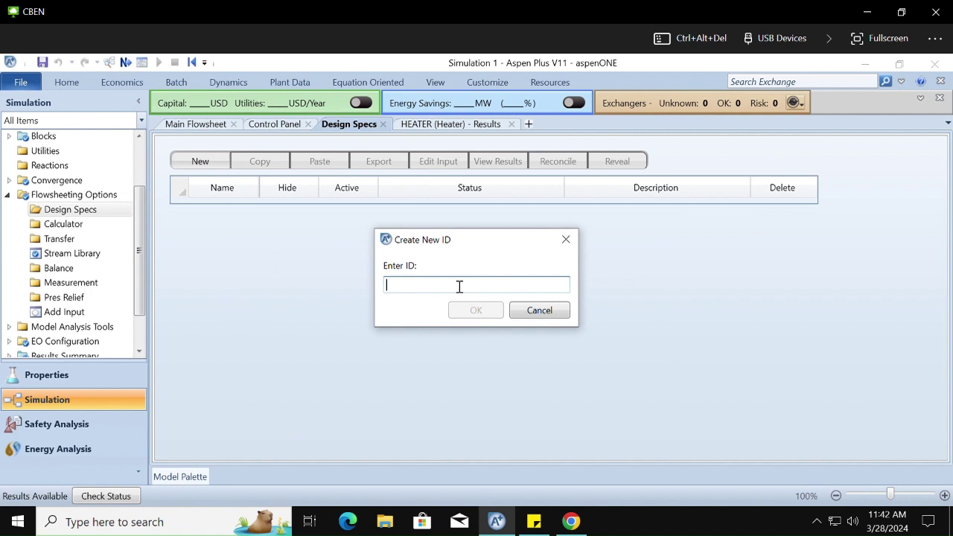
{"action": "type", "text": "LECTURE"}
{"action": "key", "text": "BackSpace"}
{"action": "key", "text": "BackSpace"}
{"action": "key", "text": "BackSpace"}
{"action": "key", "text": "BackSpace"}
{"action": "key", "text": "BackSpace"}
{"action": "key", "text": "BackSpace"}
{"action": "key", "text": "BackSpace"}
{"action": "type", "text": "WFLOW"}
{"action": "key", "text": "Return"}
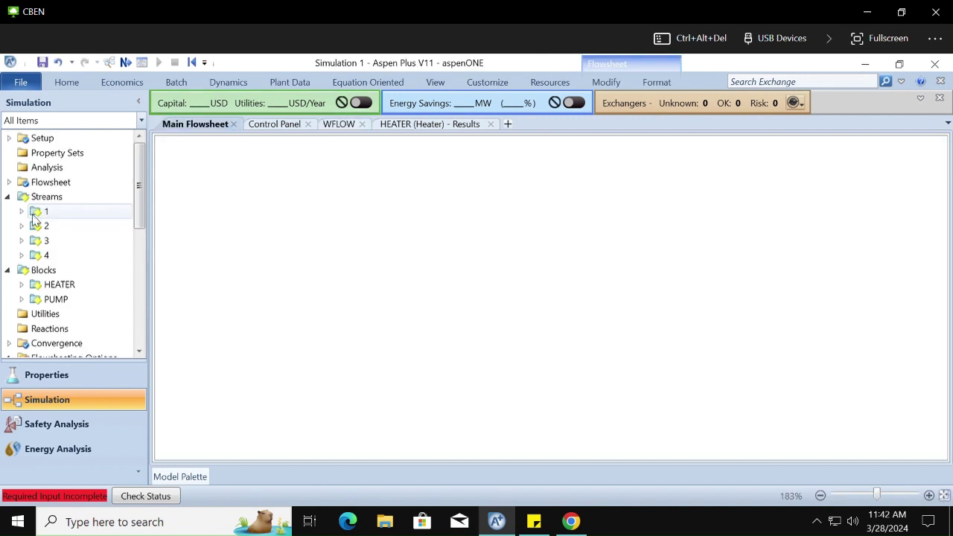
Step: Set stream 1's water mole flow to 15000 kmol/hr and proceed to the WFLOW design spec's variable definitions
{"action": "left_click", "coordinate": [36, 211]}
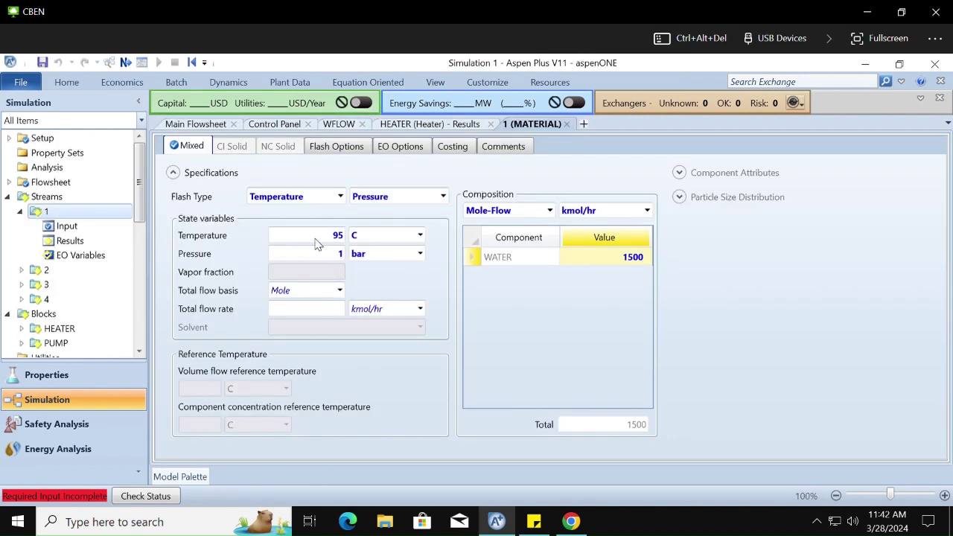
{"action": "left_click", "coordinate": [626, 262]}
{"action": "type", "text": "1500"}
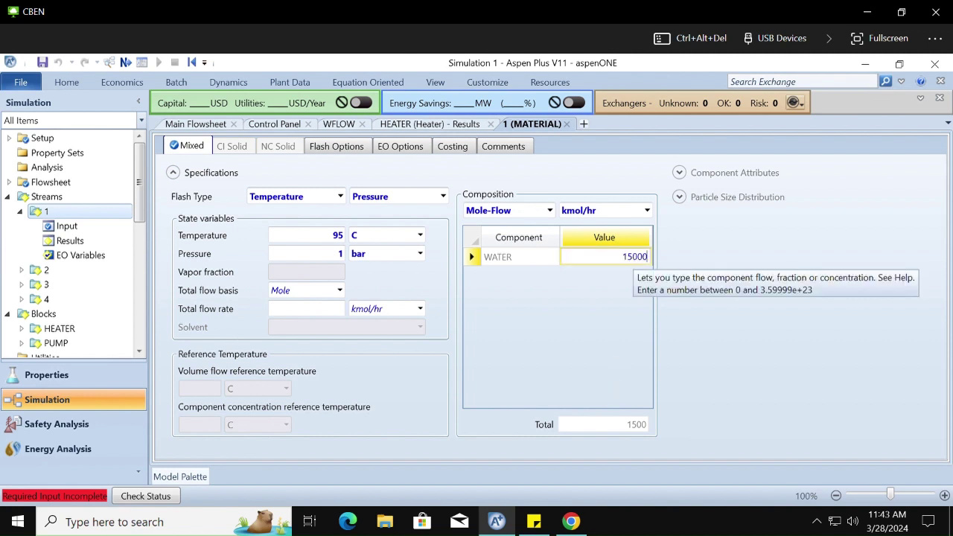
{"action": "left_click", "coordinate": [716, 314]}
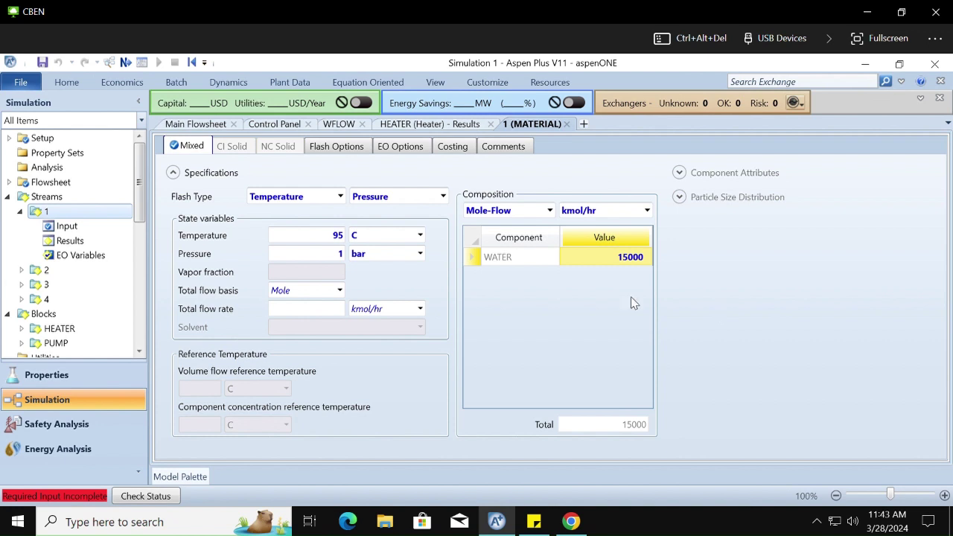
{"action": "left_click", "coordinate": [125, 61]}
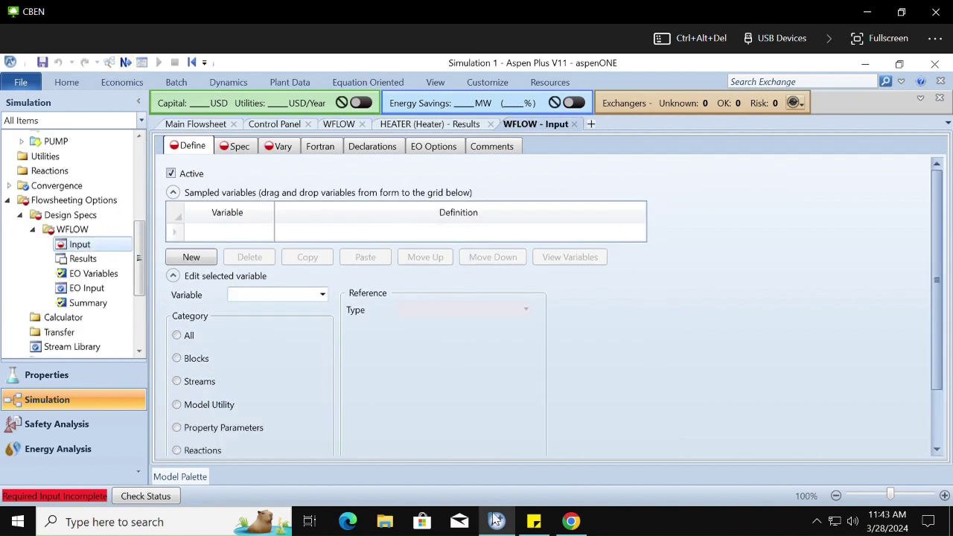
Step: Add the Sticky Notes line: I WAS MISSING A 0 for MOLAR FLOW GUESS OF WATER
{"action": "left_click", "coordinate": [534, 521]}
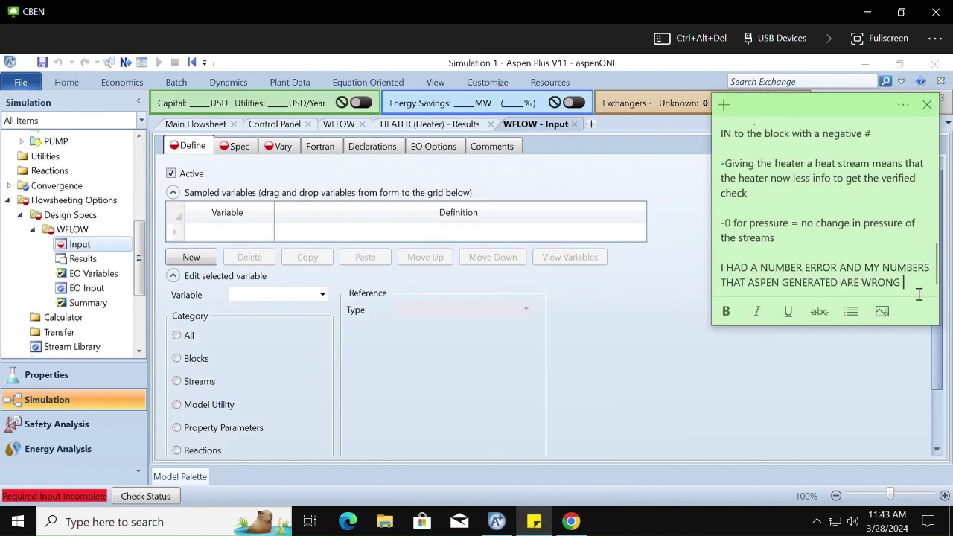
{"action": "key", "text": "Return"}
{"action": "type", "text": "I WAS MISSING A "}
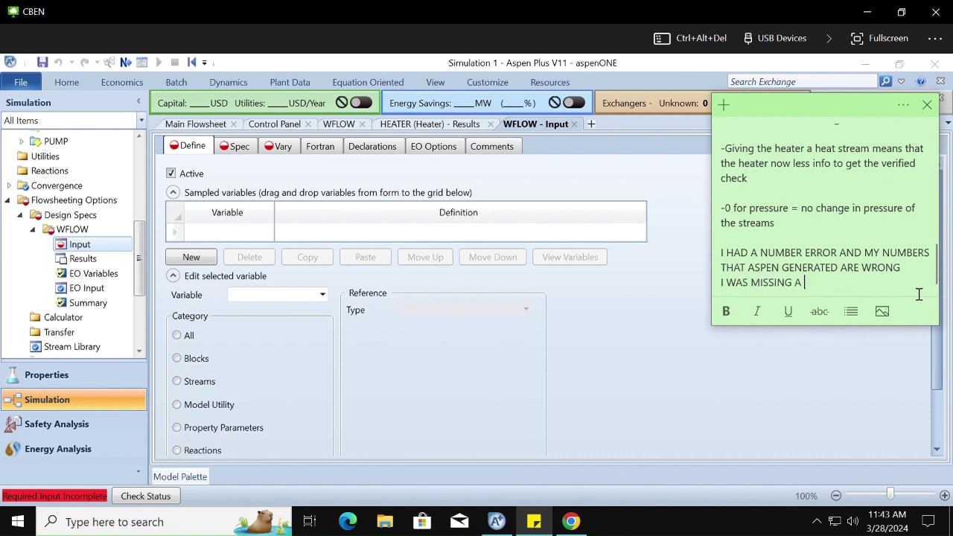
{"action": "type", "text": "0 for MOLAR FLOW GUUESS OF WATER"}
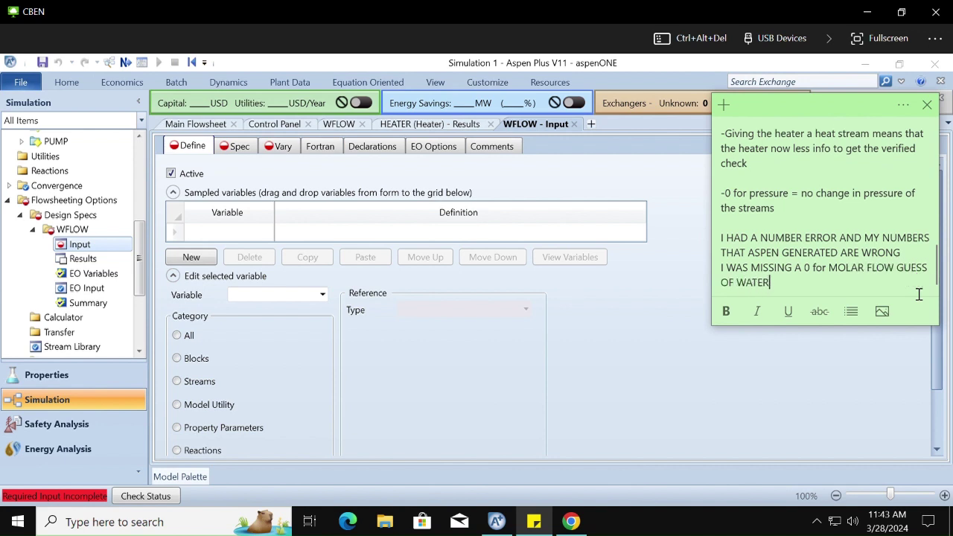
{"action": "left_click", "coordinate": [863, 432]}
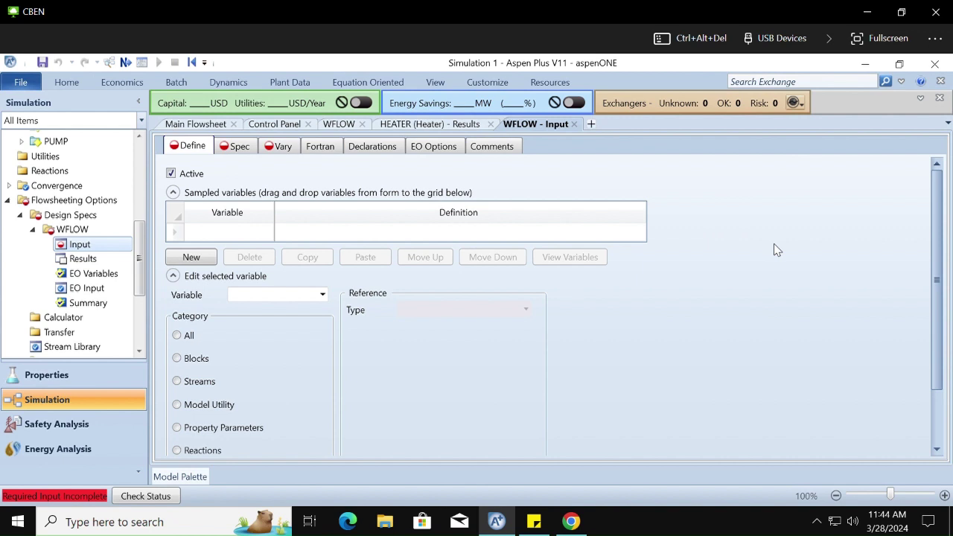
Step: Add the heading "Solver 2.0 time" at the end of the Sticky Notes entry
{"action": "left_click", "coordinate": [534, 521]}
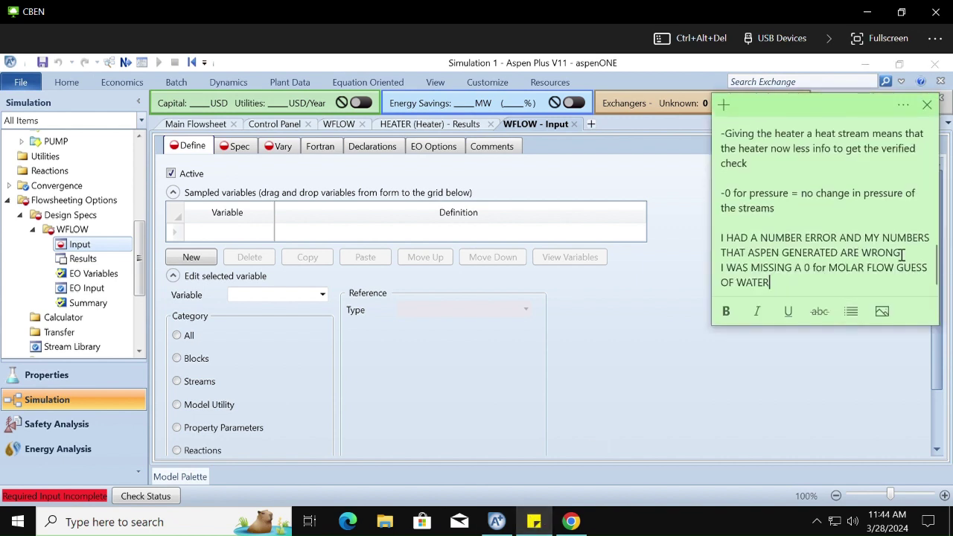
{"action": "key", "text": "Return"}
{"action": "key", "text": "Return"}
{"action": "type", "text": "Solve"}
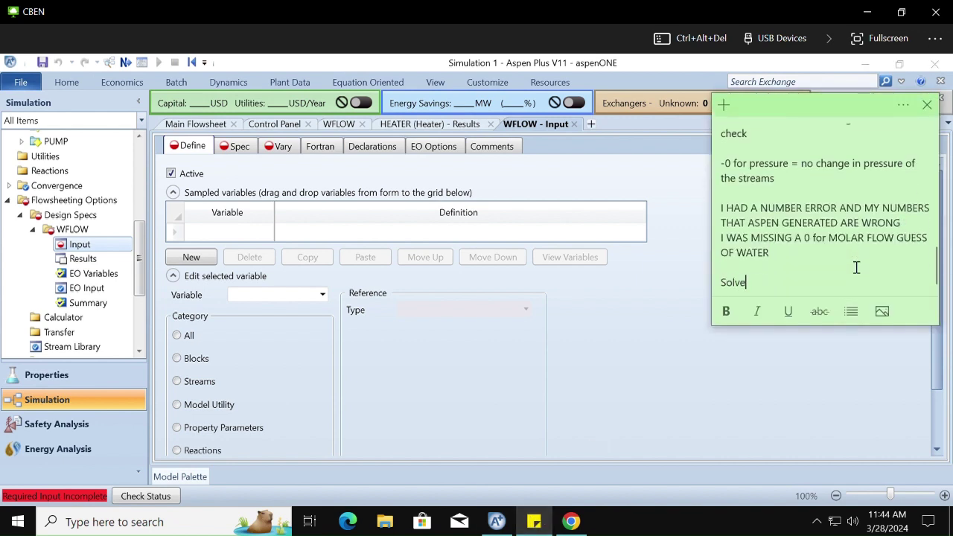
{"action": "type", "text": "r 2.0 time"}
{"action": "key", "text": "Return"}
{"action": "key", "text": "Return"}
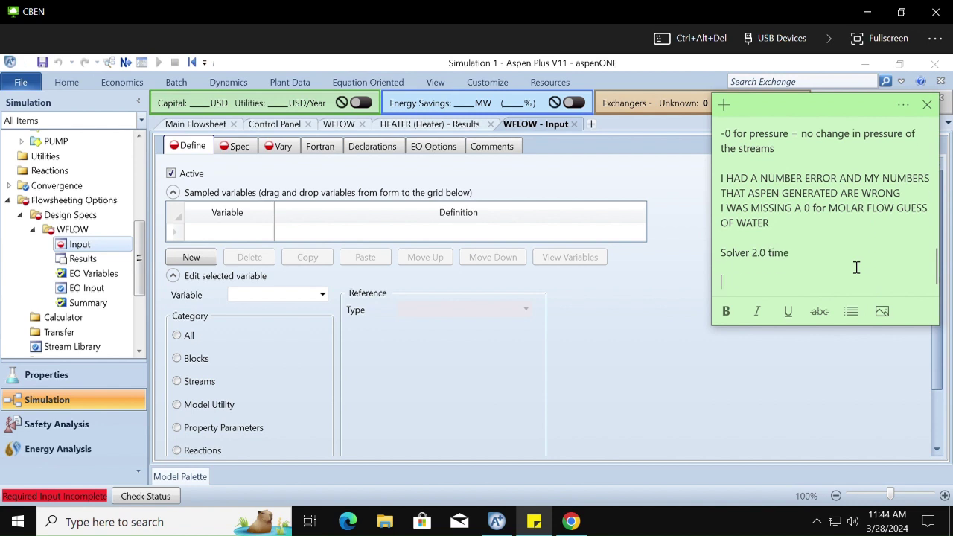
Step: Create a sampled variable named TEMP3 in the WFLOW design spec
{"action": "left_click", "coordinate": [204, 259]}
{"action": "type", "text": "A53"}
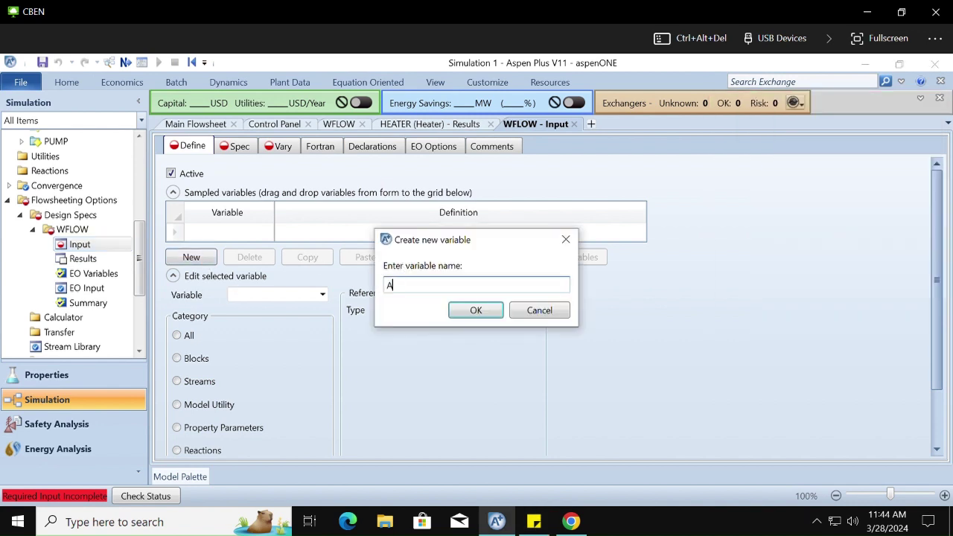
{"action": "key", "text": "BackSpace"}
{"action": "key", "text": "BackSpace"}
{"action": "key", "text": "BackSpace"}
{"action": "type", "text": "T3"}
{"action": "key", "text": "BackSpace"}
{"action": "type", "text": "EM"}
{"action": "key", "text": "Return"}
Step: Choose a reference type for the TEMP3 variable from the available types
{"action": "left_click", "coordinate": [525, 238]}
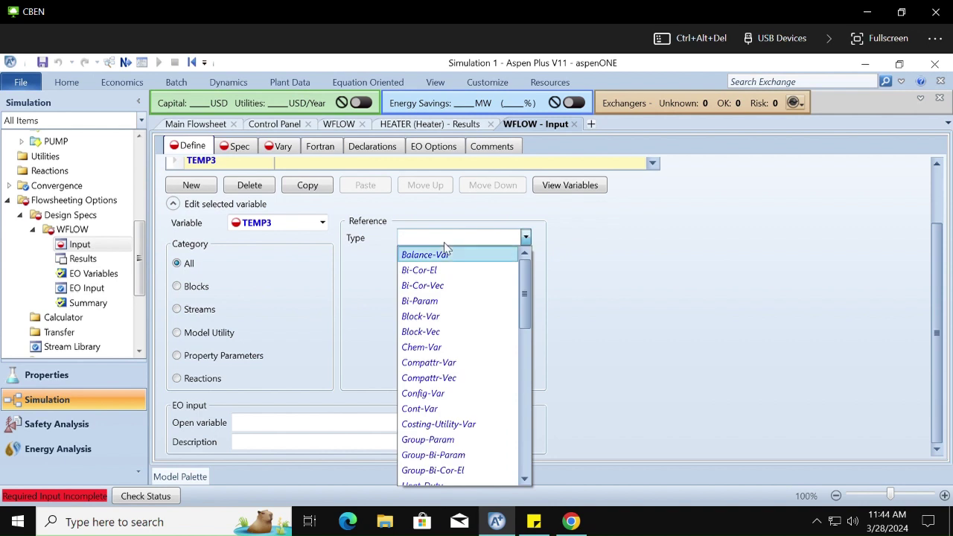
{"action": "scroll", "coordinate": [462, 427], "scroll_direction": "down", "scroll_amount": 1}
{"action": "left_click", "coordinate": [173, 306]}
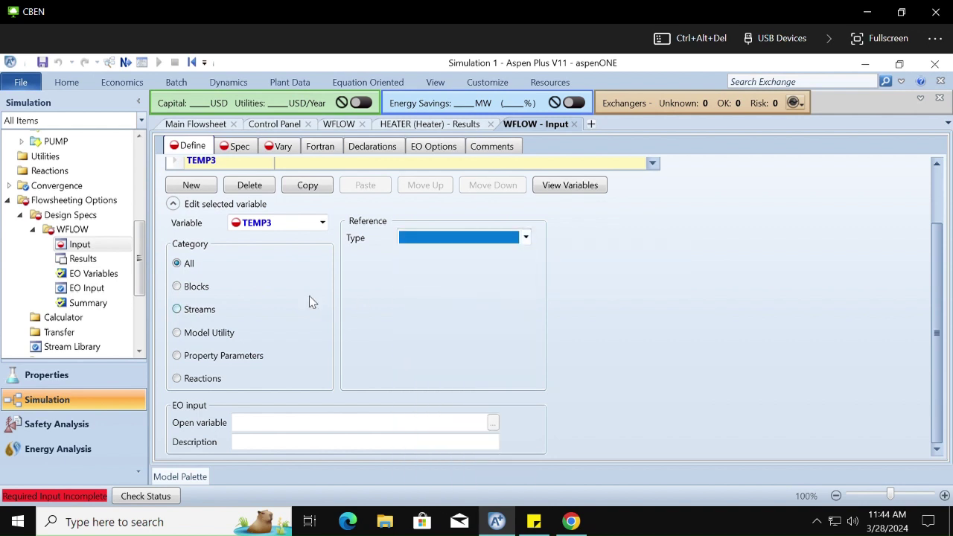
{"action": "left_click", "coordinate": [432, 239]}
{"action": "left_click", "coordinate": [526, 238]}
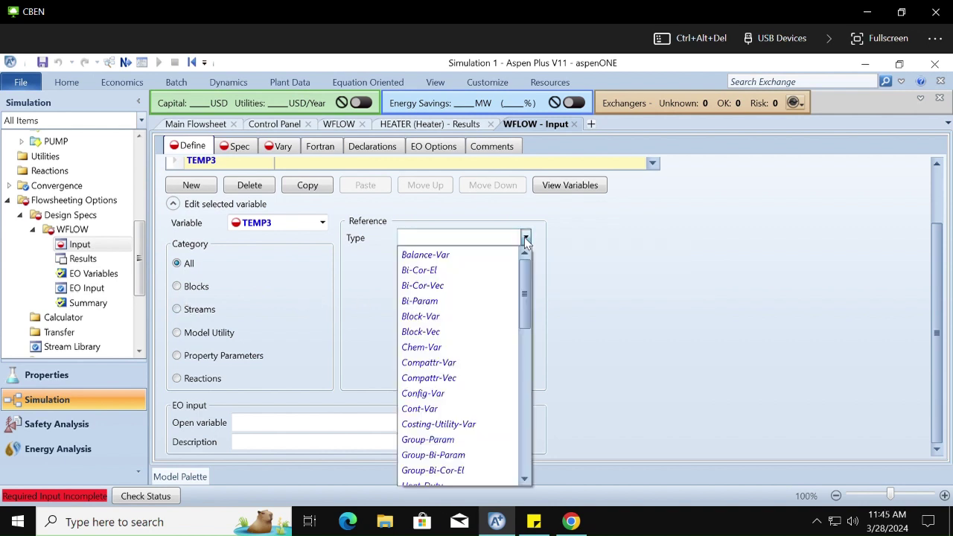
{"action": "key", "text": "Down"}
{"action": "key", "text": "Down"}
{"action": "key", "text": "Down"}
{"action": "key", "text": "Down"}
{"action": "key", "text": "Down"}
{"action": "key", "text": "Down"}
{"action": "key", "text": "Down"}
{"action": "key", "text": "Down"}
{"action": "key", "text": "Down"}
{"action": "key", "text": "Down"}
{"action": "key", "text": "Down"}
{"action": "key", "text": "Down"}
{"action": "key", "text": "Down"}
{"action": "key", "text": "Down"}
{"action": "key", "text": "Down"}
{"action": "key", "text": "Down"}
{"action": "key", "text": "Down"}
{"action": "key", "text": "Down"}
{"action": "key", "text": "Down"}
{"action": "key", "text": "Down"}
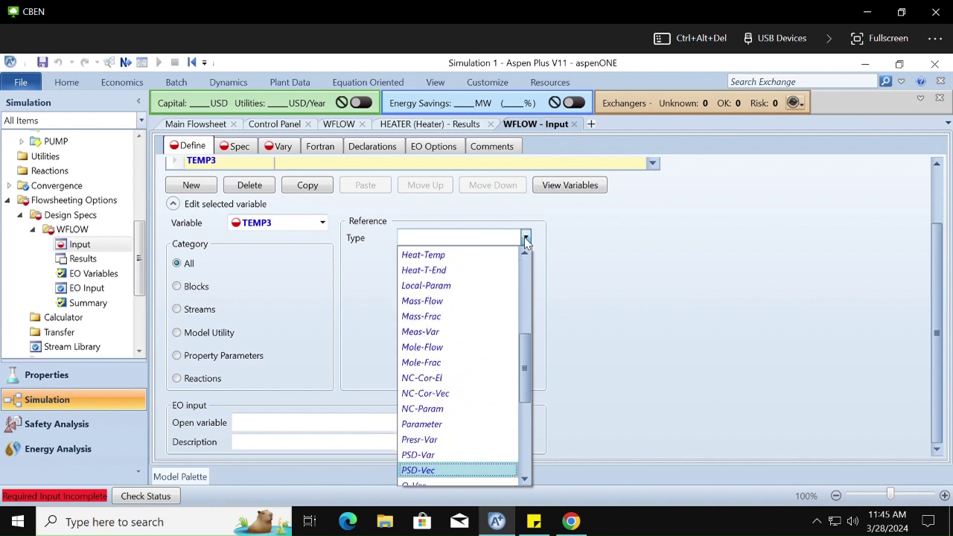
Step: Set the TEMP3 variable's reference type to Stream-Var and its stream to 3
{"action": "key", "text": "Up"}
{"action": "key", "text": "Up"}
{"action": "key", "text": "Up"}
{"action": "key", "text": "Up"}
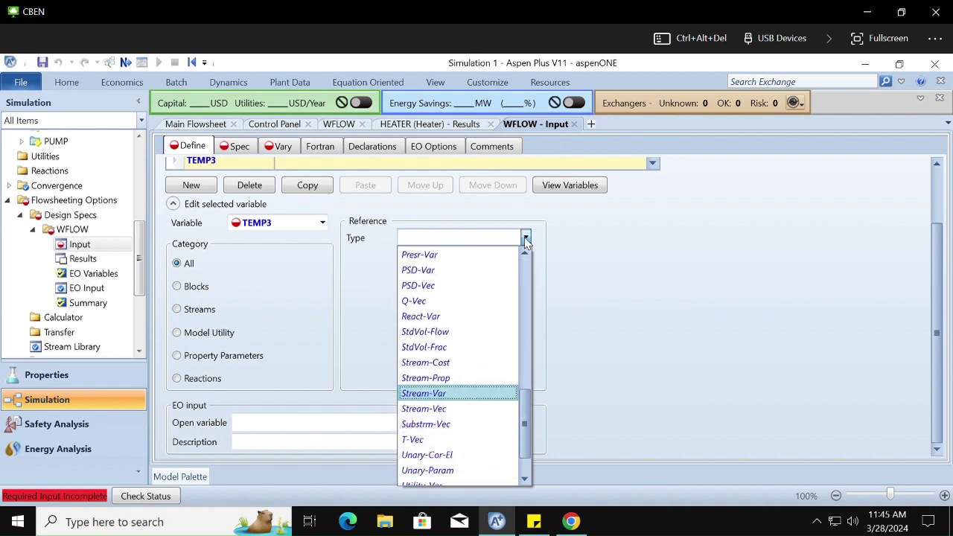
{"action": "key", "text": "Return"}
{"action": "left_click", "coordinate": [525, 256]}
{"action": "key", "text": "Down"}
{"action": "key", "text": "Down"}
{"action": "key", "text": "Return"}
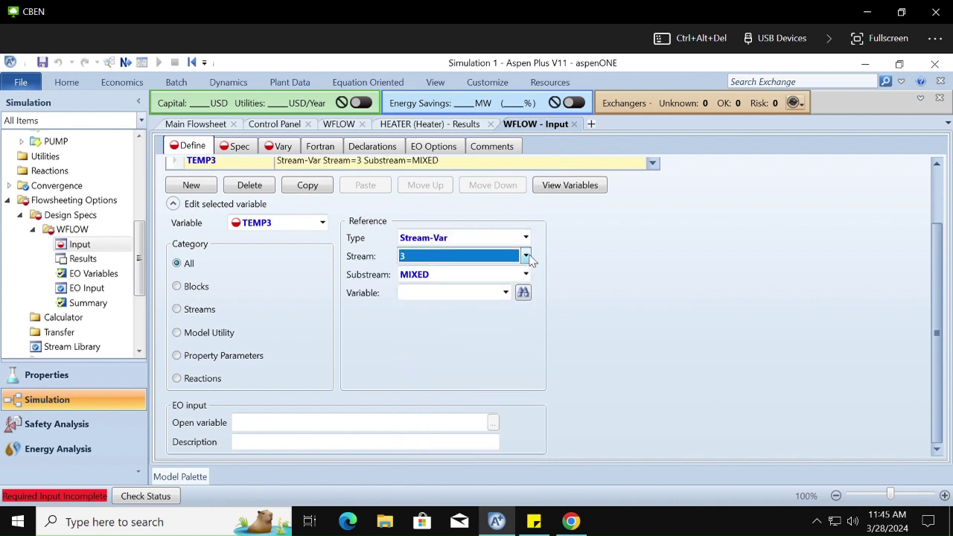
Step: Choose TEMP as the stream variable that TEMP3 refers to, with units in C
{"action": "left_click", "coordinate": [506, 293]}
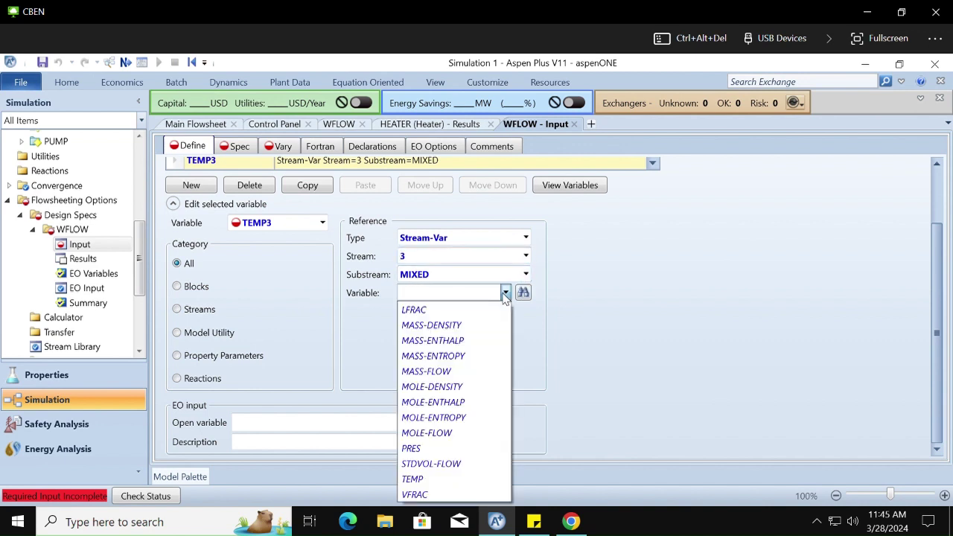
{"action": "key", "text": "Down"}
{"action": "key", "text": "Down"}
{"action": "key", "text": "Down"}
{"action": "key", "text": "Down"}
{"action": "key", "text": "Down"}
{"action": "key", "text": "Down"}
{"action": "key", "text": "Down"}
{"action": "key", "text": "Down"}
{"action": "key", "text": "Down"}
{"action": "key", "text": "Down"}
{"action": "key", "text": "Down"}
{"action": "key", "text": "Down"}
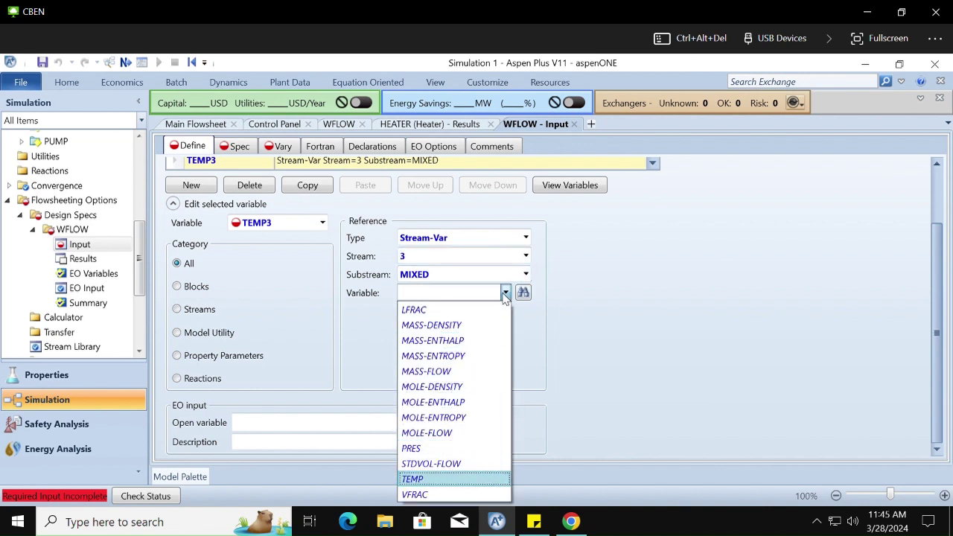
{"action": "key", "text": "Return"}
{"action": "left_click", "coordinate": [462, 313]}
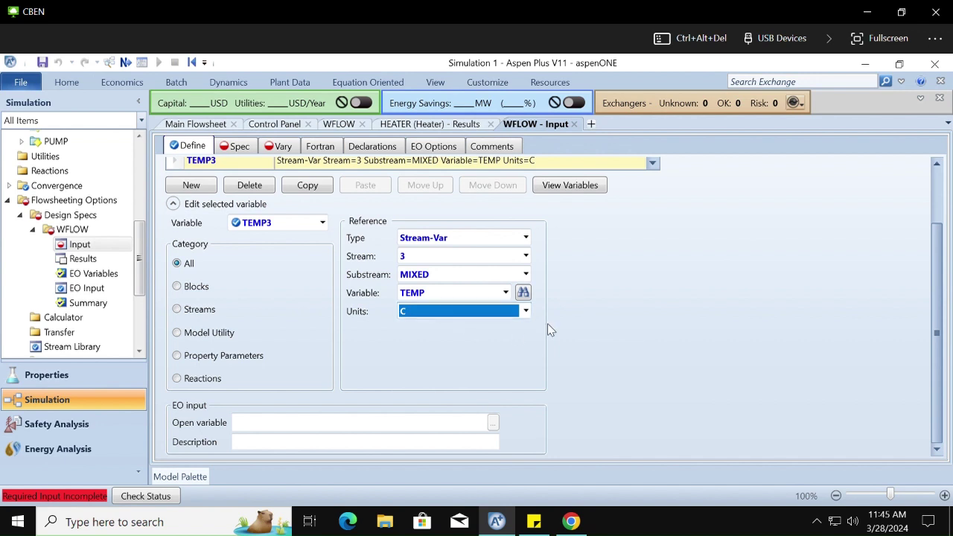
{"action": "left_click", "coordinate": [526, 311]}
{"action": "left_click", "coordinate": [526, 312]}
{"action": "left_click", "coordinate": [525, 297]}
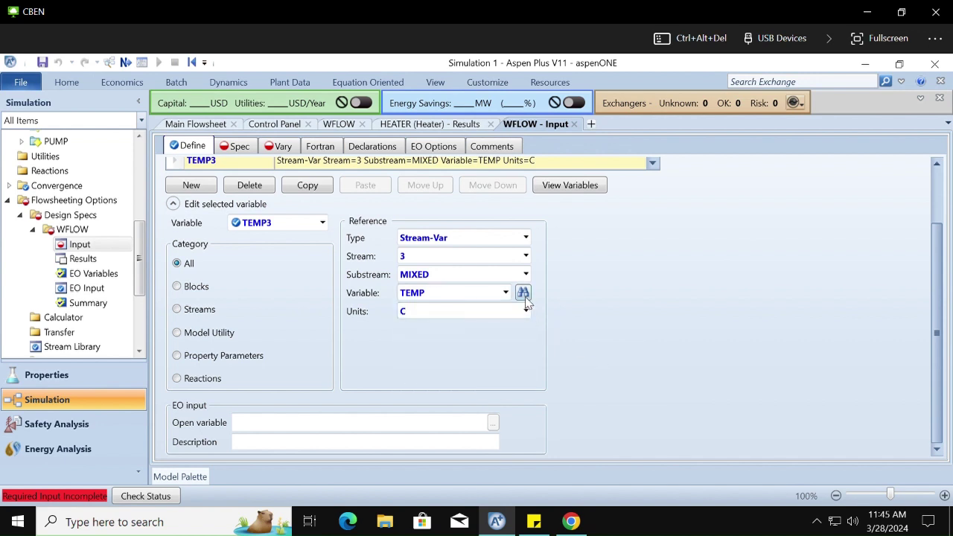
{"action": "left_click", "coordinate": [524, 293]}
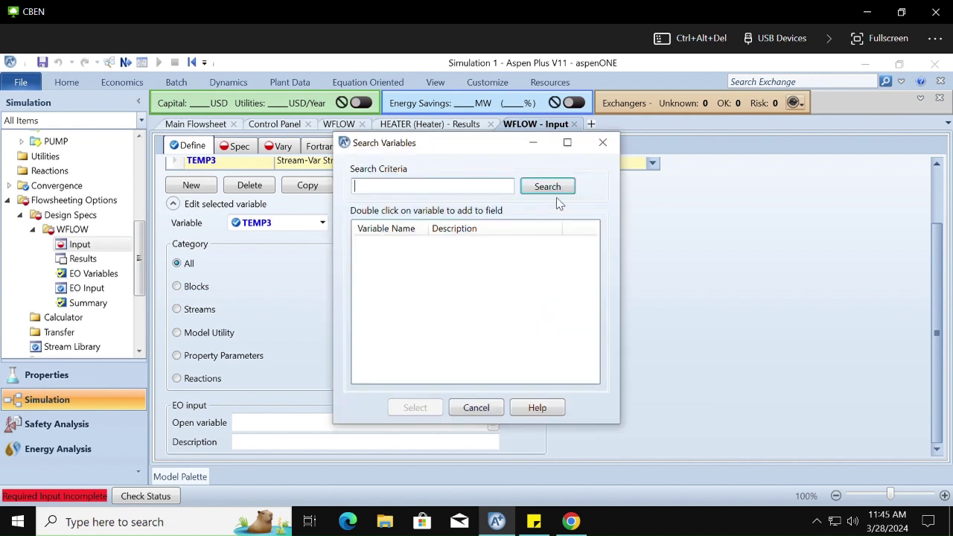
{"action": "left_click", "coordinate": [603, 144]}
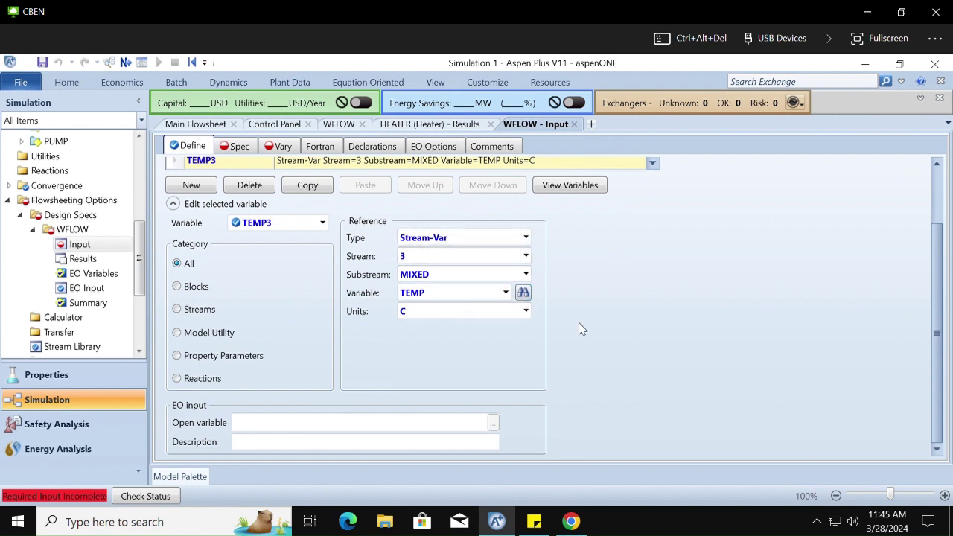
Step: Enter TEMP3 in capitals as the Spec expression of the WFLOW design specification
{"action": "left_click", "coordinate": [240, 146]}
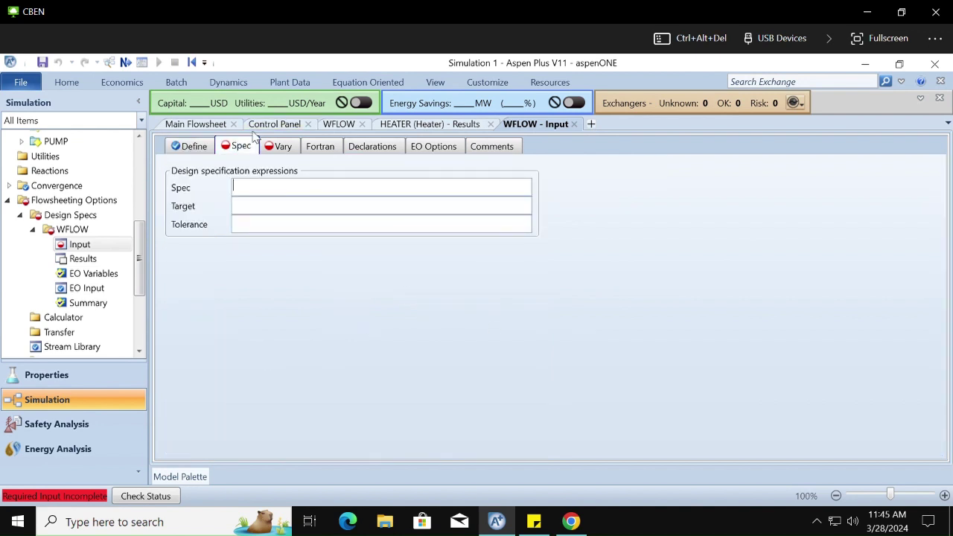
{"action": "left_click", "coordinate": [238, 147]}
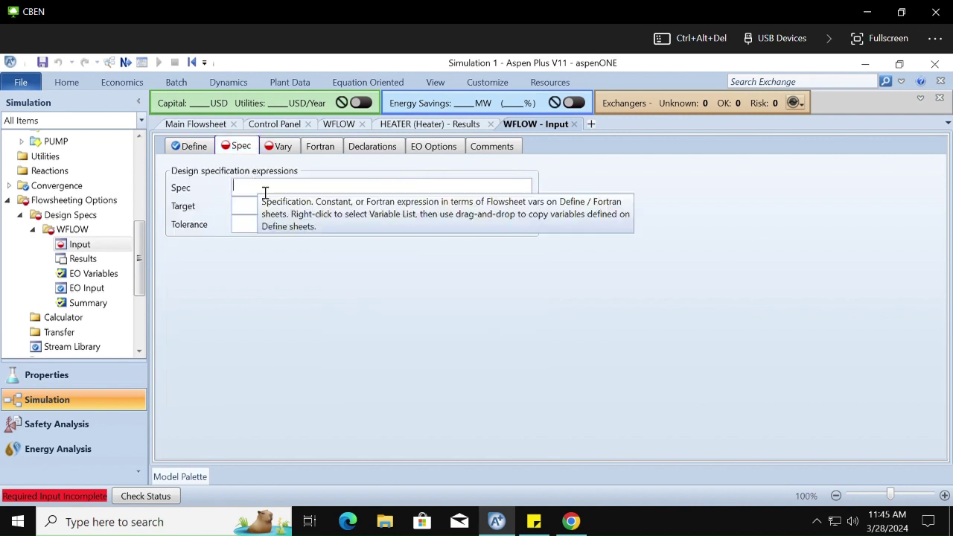
{"action": "type", "text": "Temp3"}
{"action": "left_click", "coordinate": [192, 146]}
{"action": "left_click", "coordinate": [229, 148]}
{"action": "left_click", "coordinate": [264, 187]}
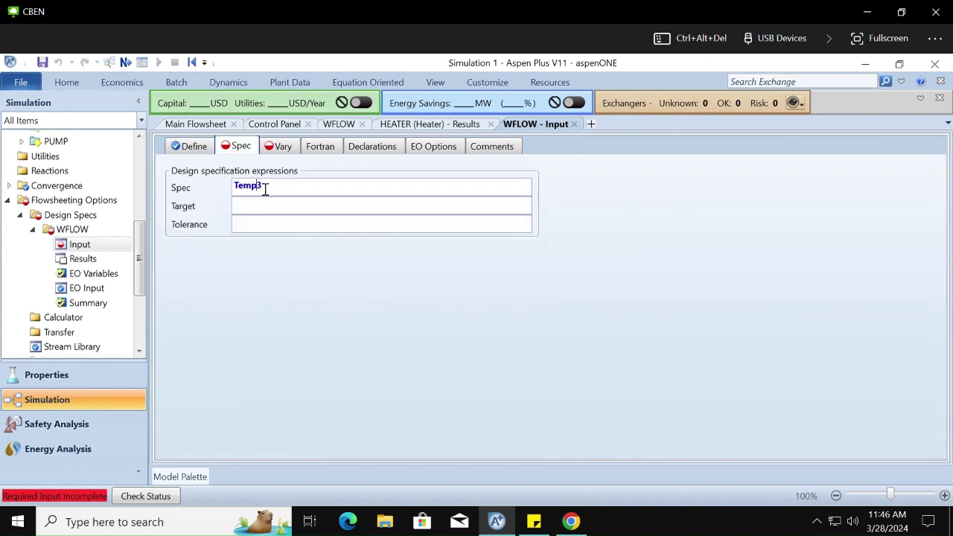
{"action": "key", "text": "BackSpace"}
{"action": "key", "text": "BackSpace"}
{"action": "key", "text": "BackSpace"}
{"action": "key", "text": "BackSpace"}
{"action": "type", "text": "EMP3"}
Step: Set the design specification's target to 360 and its tolerance to 0.1
{"action": "type", "text": "36"}
{"action": "type", "text": "0"}
{"action": "left_click", "coordinate": [271, 231]}
{"action": "type", "text": "0"}
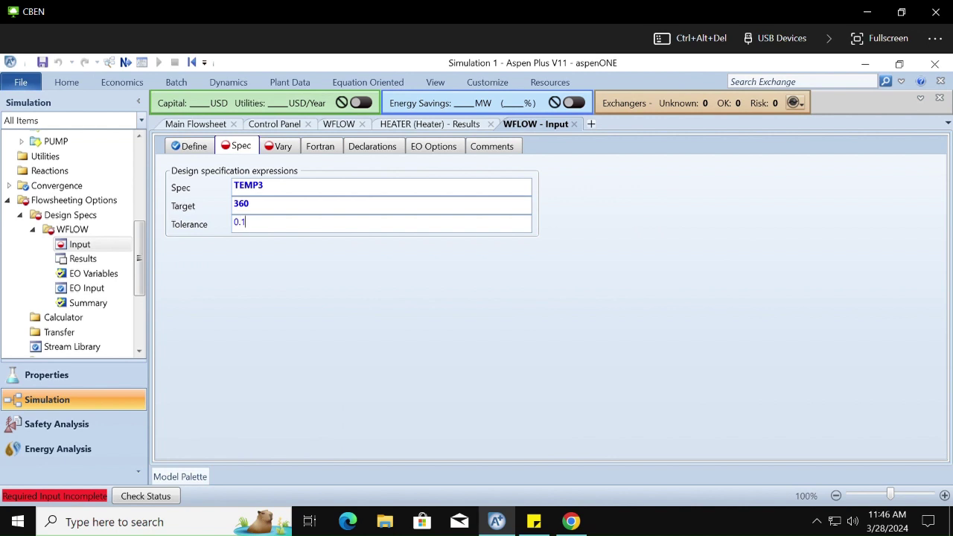
{"action": "type", "text": ".1"}
{"action": "left_click", "coordinate": [277, 302]}
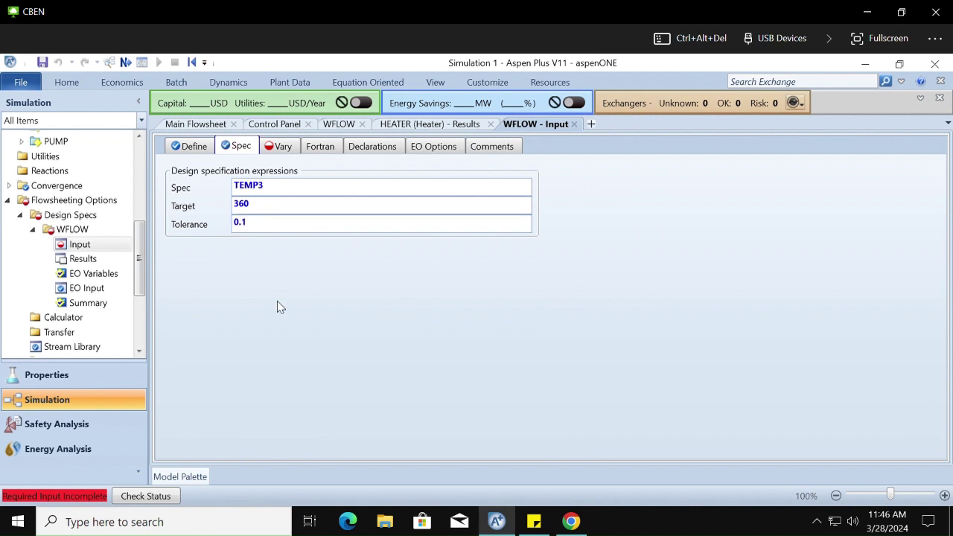
Step: Switch to Sticky Notes and add the line "Define what you want to be solved for" below "Solver 2.0 time"
{"action": "left_click", "coordinate": [270, 149]}
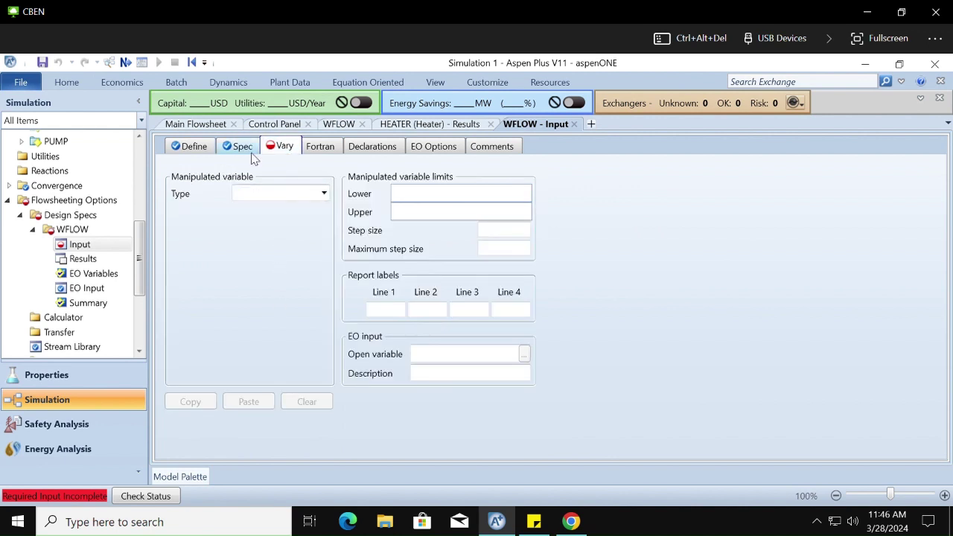
{"action": "left_click", "coordinate": [242, 147]}
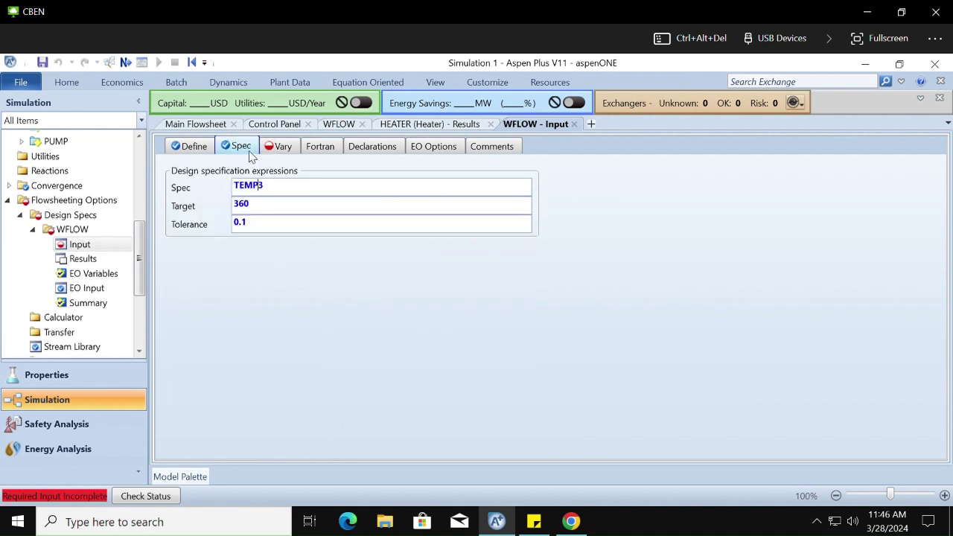
{"action": "left_click", "coordinate": [532, 523]}
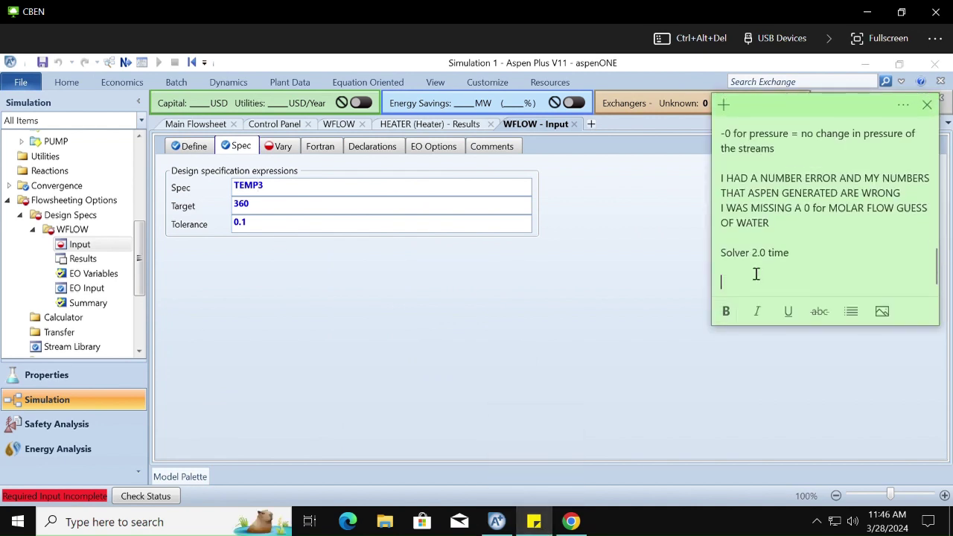
{"action": "type", "text": "Define what you want to be"}
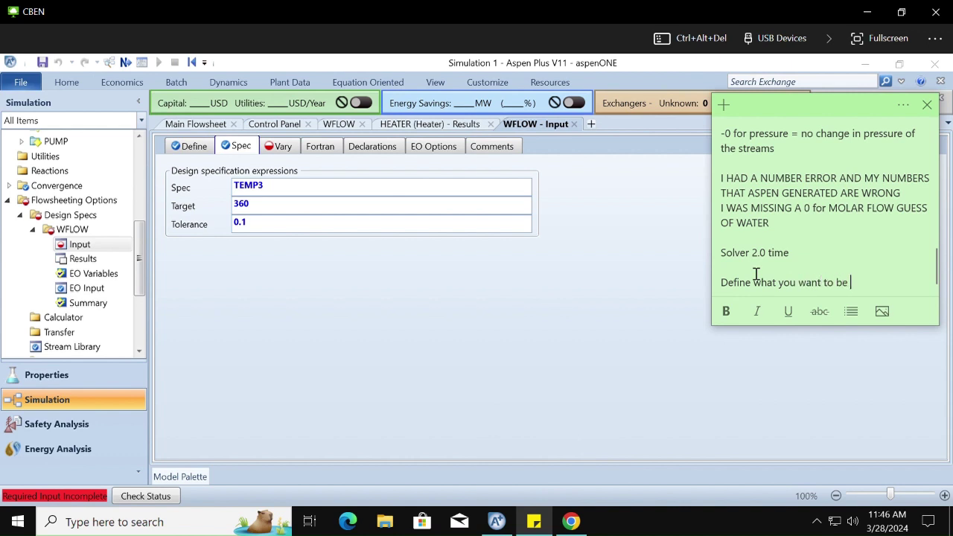
{"action": "type", "text": " solved for"}
{"action": "key", "text": "Return"}
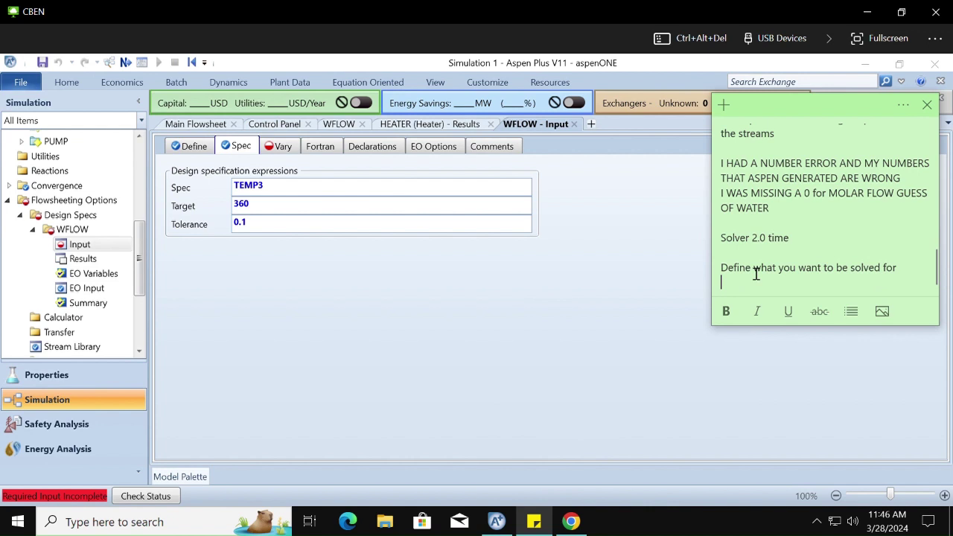
Step: Add the line "specify what the goal is: 360 C +/- 0.1 C" to the note and return to Aspen Plus
{"action": "type", "text": "specifiy"}
{"action": "key", "text": "BackSpace"}
{"action": "key", "text": "BackSpace"}
{"action": "type", "text": "y the"}
{"action": "key", "text": "BackSpace"}
{"action": "key", "text": "BackSpace"}
{"action": "key", "text": "BackSpace"}
{"action": "key", "text": "BackSpace"}
{"action": "type", "text": "what the goal is"}
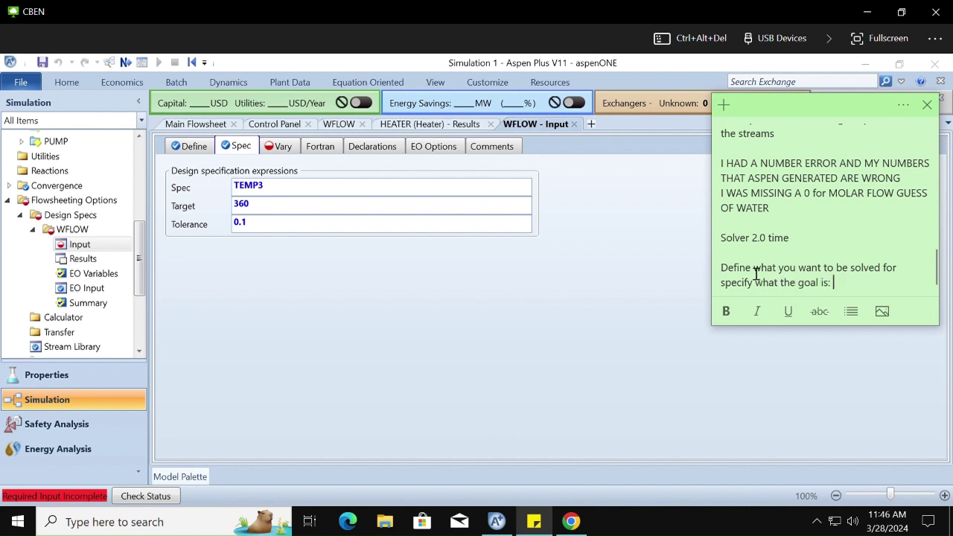
{"action": "type", "text": ": 360 C +/- 0.1 C"}
{"action": "left_click", "coordinate": [584, 294]}
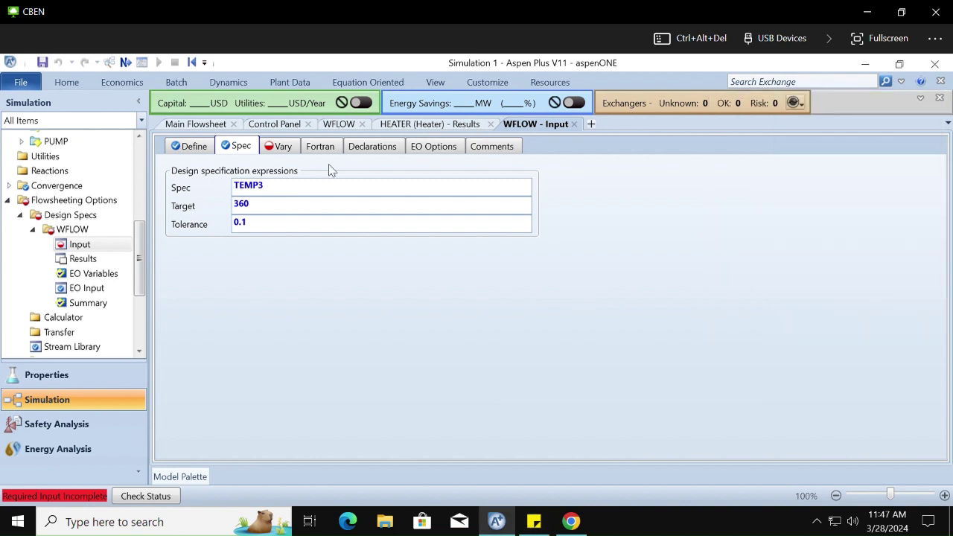
Step: Set the type of WFLOW's manipulated variable to Stream-Var
{"action": "left_click", "coordinate": [280, 146]}
{"action": "left_click", "coordinate": [324, 195]}
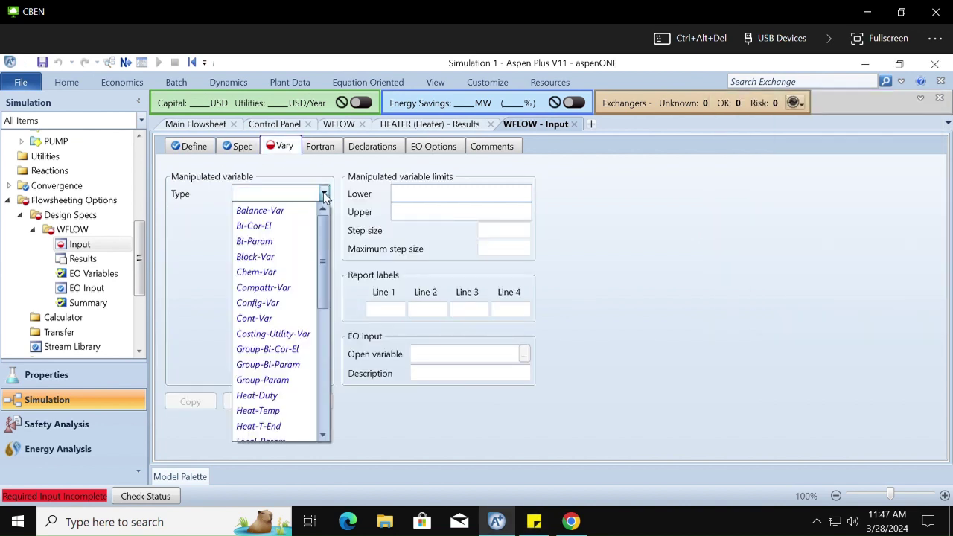
{"action": "key", "text": "s"}
{"action": "key", "text": "Down"}
{"action": "key", "text": "Down"}
{"action": "key", "text": "Down"}
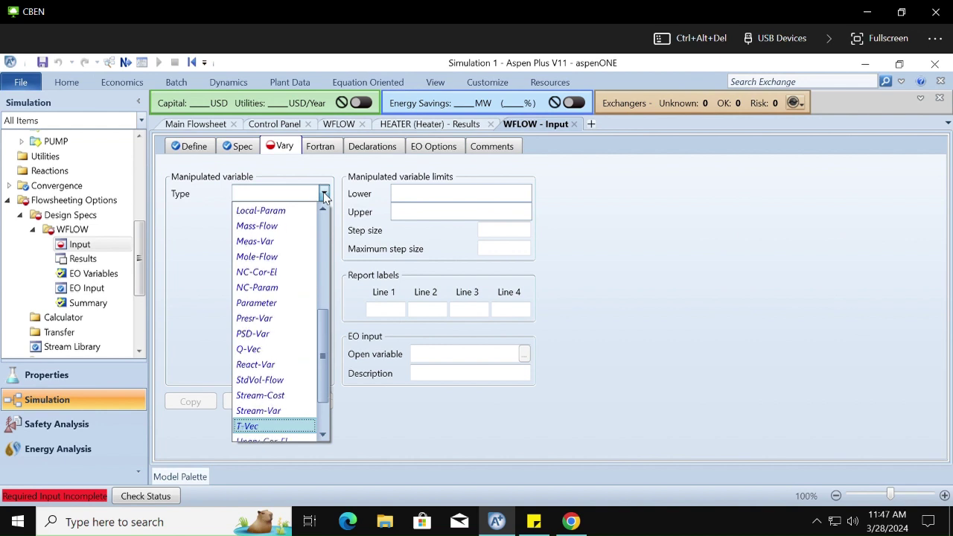
{"action": "key", "text": "Down"}
{"action": "key", "text": "Up"}
{"action": "key", "text": "Up"}
{"action": "key", "text": "Return"}
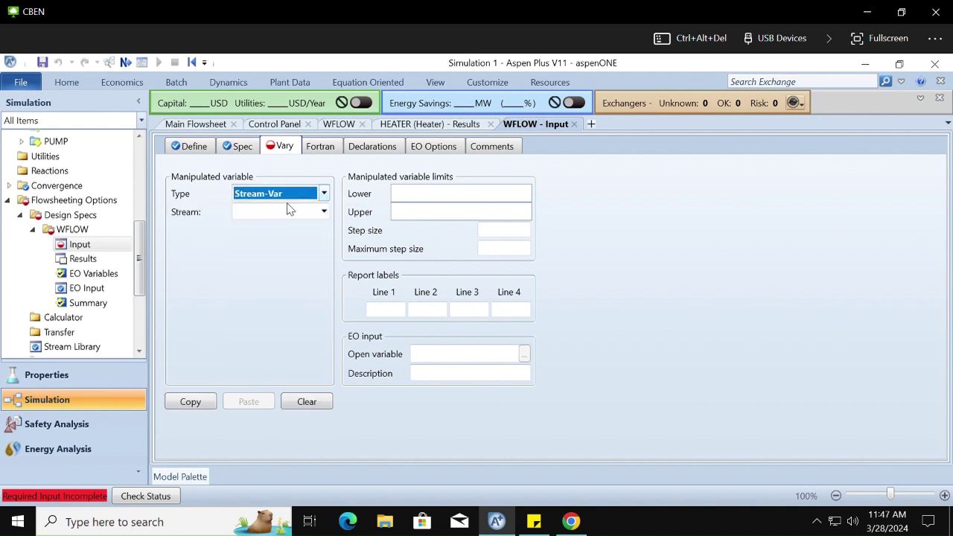
Step: Select stream 1 and the MOLE-FLOW variable as the quantity for the design spec to manipulate
{"action": "left_click", "coordinate": [324, 212]}
{"action": "key", "text": "Down"}
{"action": "key", "text": "Return"}
{"action": "left_click", "coordinate": [306, 249]}
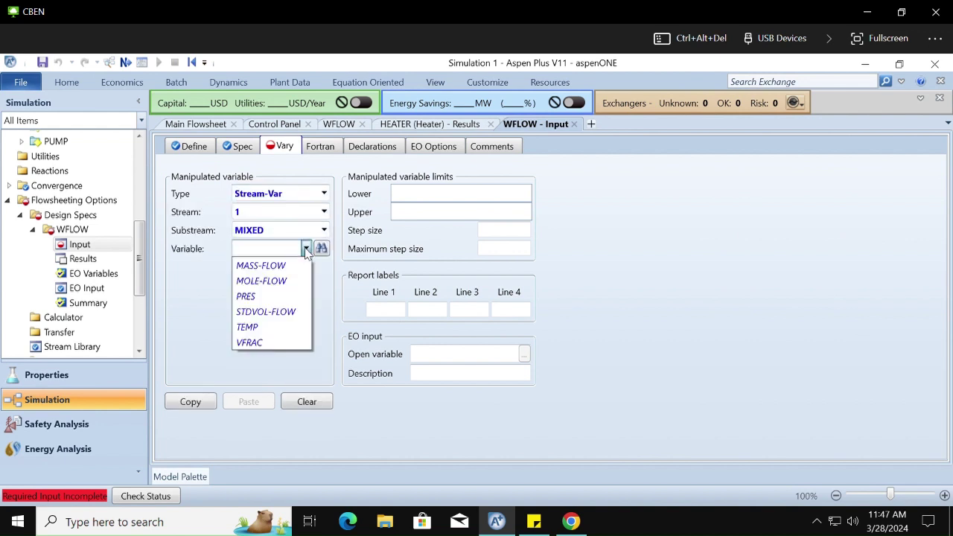
{"action": "key", "text": "Down"}
{"action": "key", "text": "Down"}
{"action": "key", "text": "Return"}
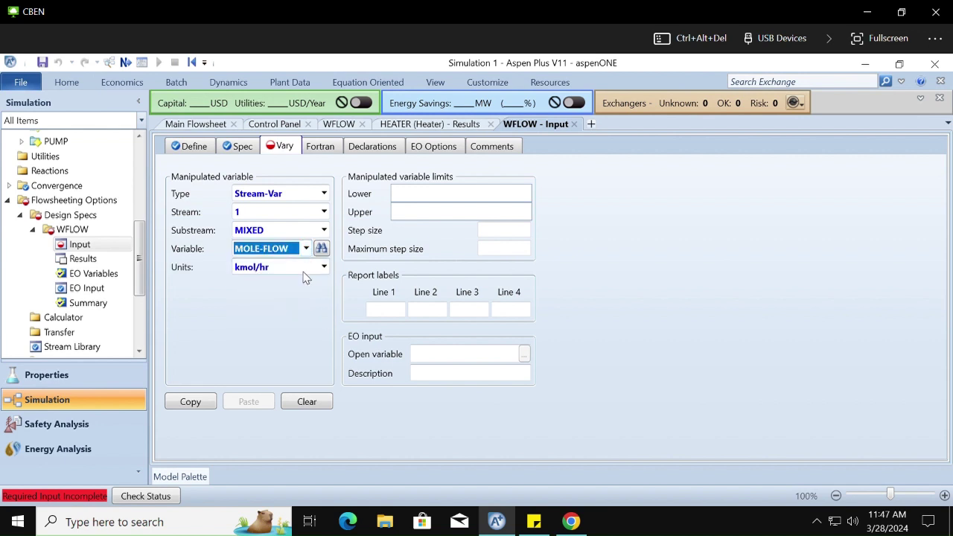
Step: Set the manipulated variable's lower limit to 14000 and upper limit to 15000
{"action": "left_click", "coordinate": [463, 196]}
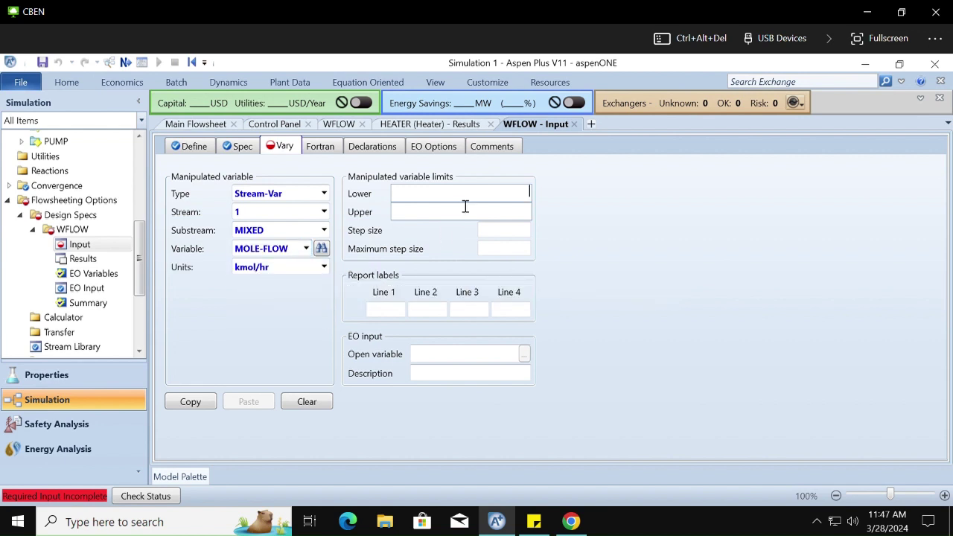
{"action": "type", "text": "140"}
{"action": "type", "text": "0"}
{"action": "left_click", "coordinate": [465, 207]}
{"action": "type", "text": "15000"}
{"action": "key", "text": "Return"}
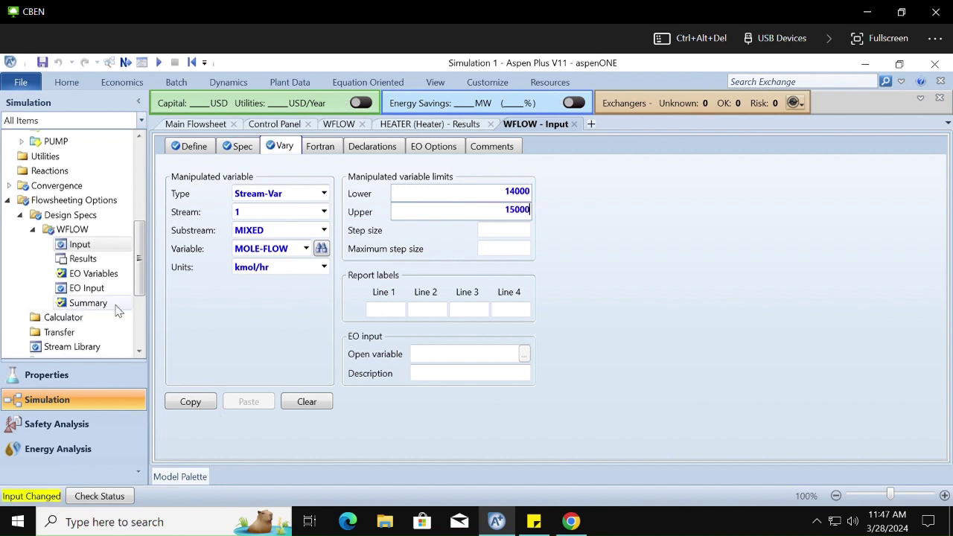
Step: Run the simulation and open the WFLOW design spec results to check the final TEMP3 value
{"action": "left_click", "coordinate": [159, 63]}
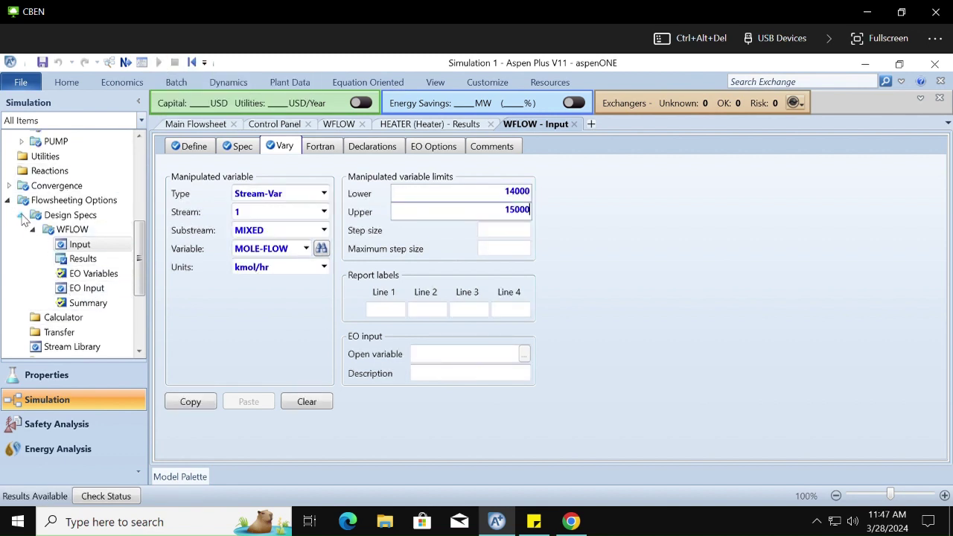
{"action": "left_click", "coordinate": [83, 259]}
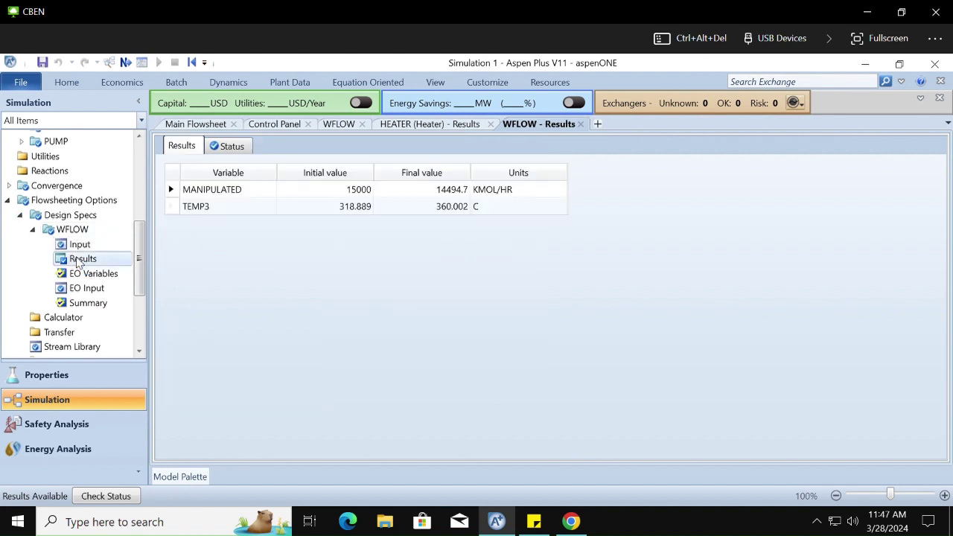
{"action": "left_click", "coordinate": [452, 210]}
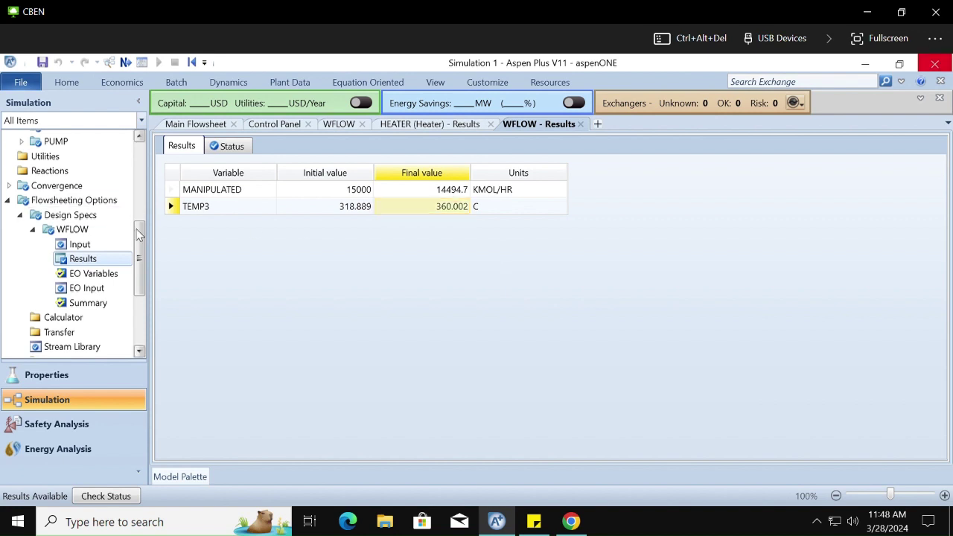
Step: Open the results of stream 1 and examine its total mole flow
{"action": "scroll", "coordinate": [47, 162], "scroll_direction": "up", "scroll_amount": 3}
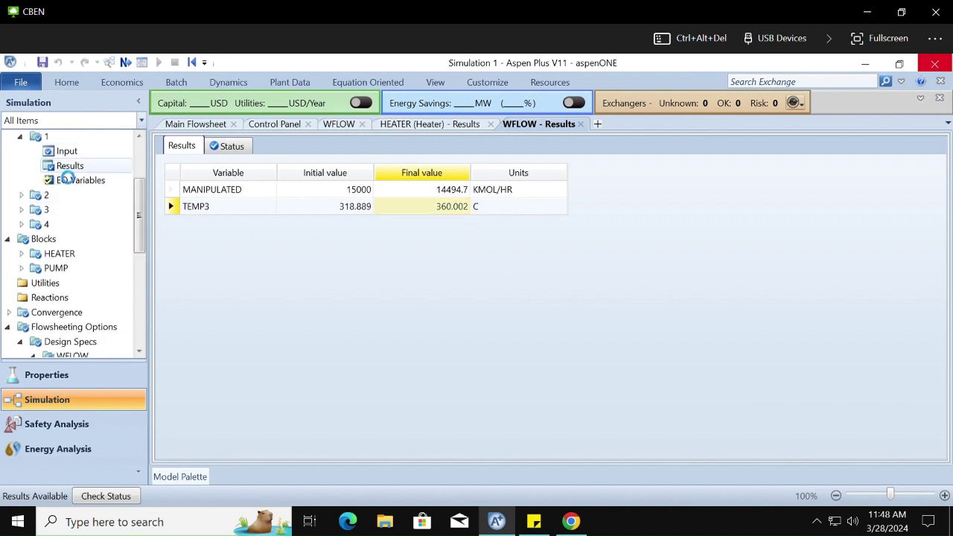
{"action": "left_click", "coordinate": [66, 167]}
{"action": "key", "text": "Down"}
{"action": "key", "text": "Down"}
{"action": "key", "text": "Down"}
{"action": "key", "text": "Down"}
{"action": "key", "text": "Down"}
{"action": "key", "text": "Down"}
{"action": "key", "text": "Down"}
{"action": "key", "text": "Down"}
{"action": "key", "text": "Down"}
{"action": "key", "text": "Down"}
{"action": "key", "text": "Down"}
{"action": "key", "text": "Down"}
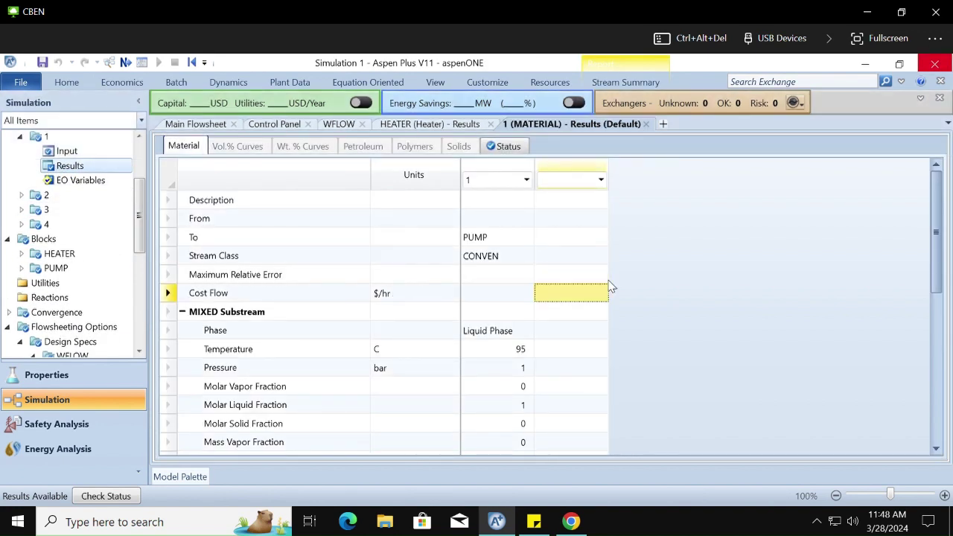
{"action": "key", "text": "Down"}
{"action": "key", "text": "Down"}
{"action": "key", "text": "Down"}
{"action": "key", "text": "Down"}
{"action": "key", "text": "Down"}
{"action": "key", "text": "Down"}
{"action": "key", "text": "Down"}
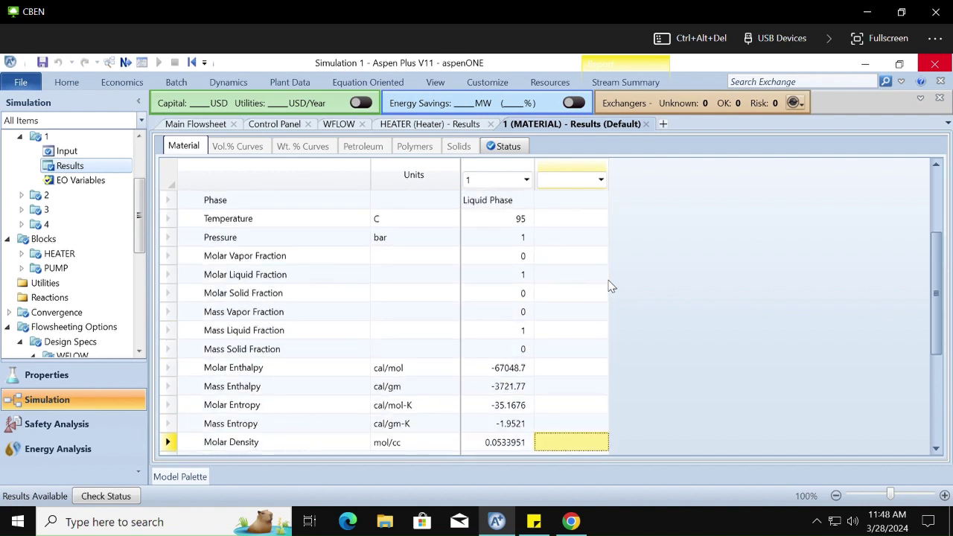
{"action": "key", "text": "Left"}
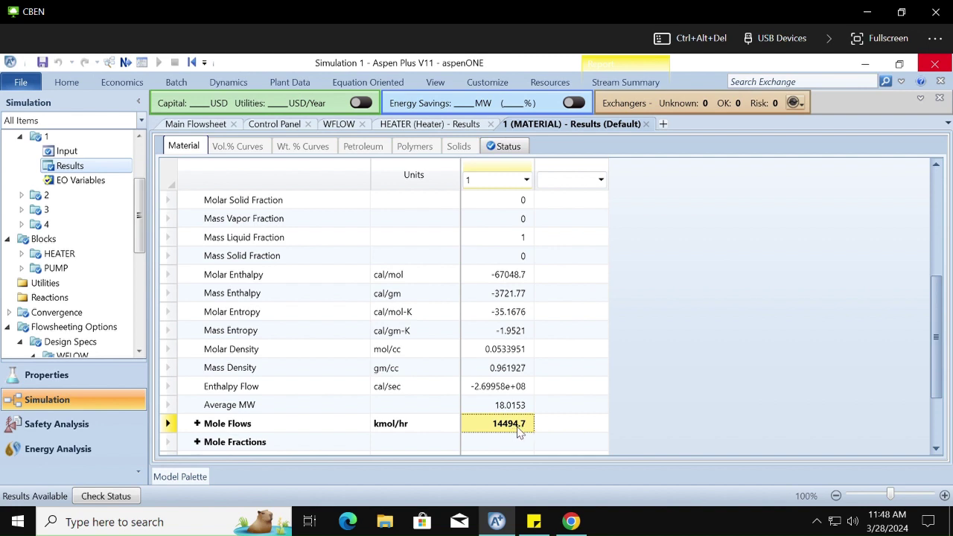
Step: Close the control panel and heater results, and return to the main flowsheet
{"action": "left_click", "coordinate": [307, 124]}
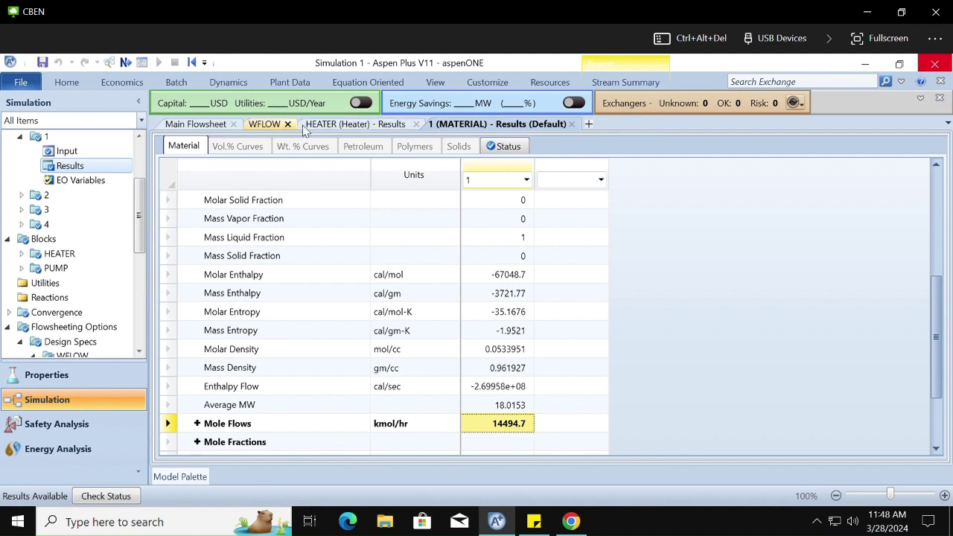
{"action": "left_click", "coordinate": [416, 123]}
{"action": "left_click", "coordinate": [265, 124]}
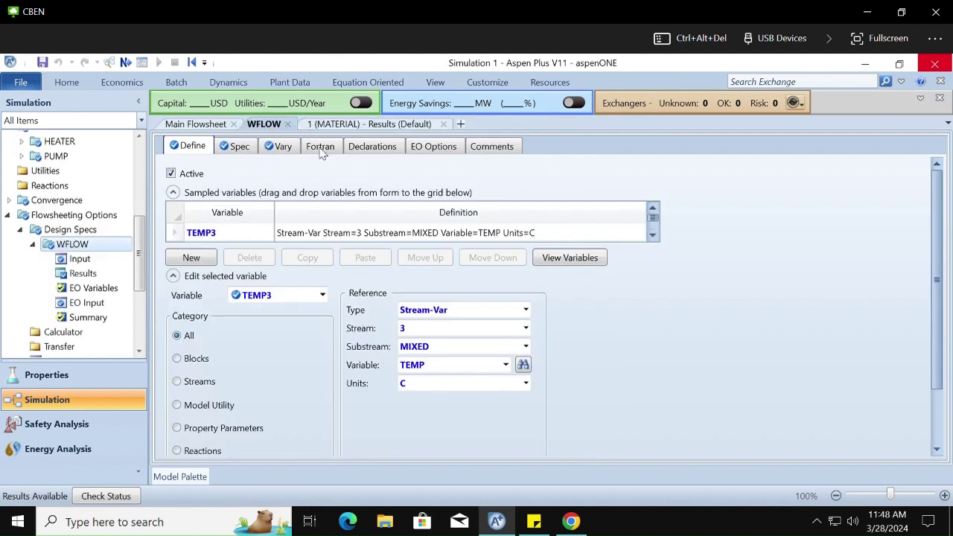
{"action": "left_click", "coordinate": [212, 124]}
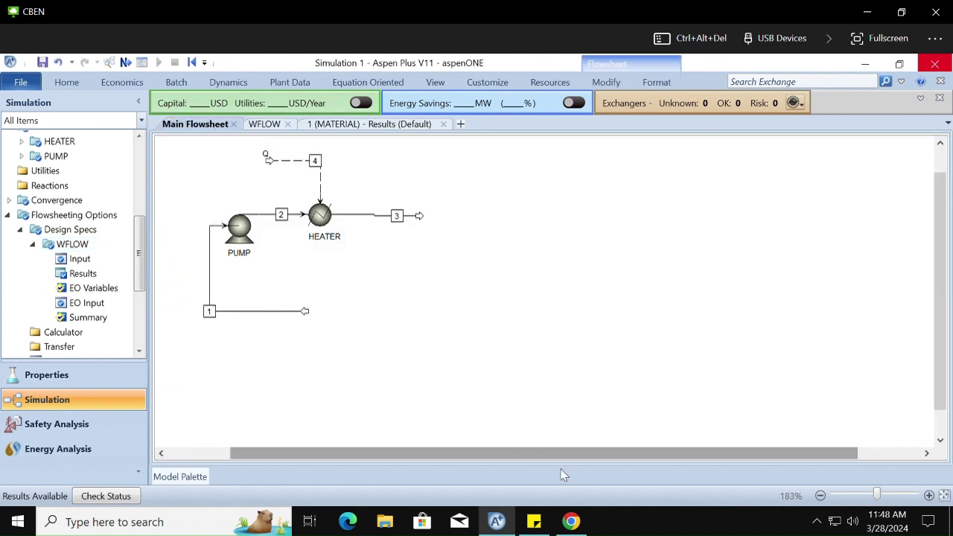
Step: Switch to Sticky Notes and add the line "YAYYY it worked and with greater accuracy than we asked. Time to finish the cycle"
{"action": "right_click", "coordinate": [536, 525]}
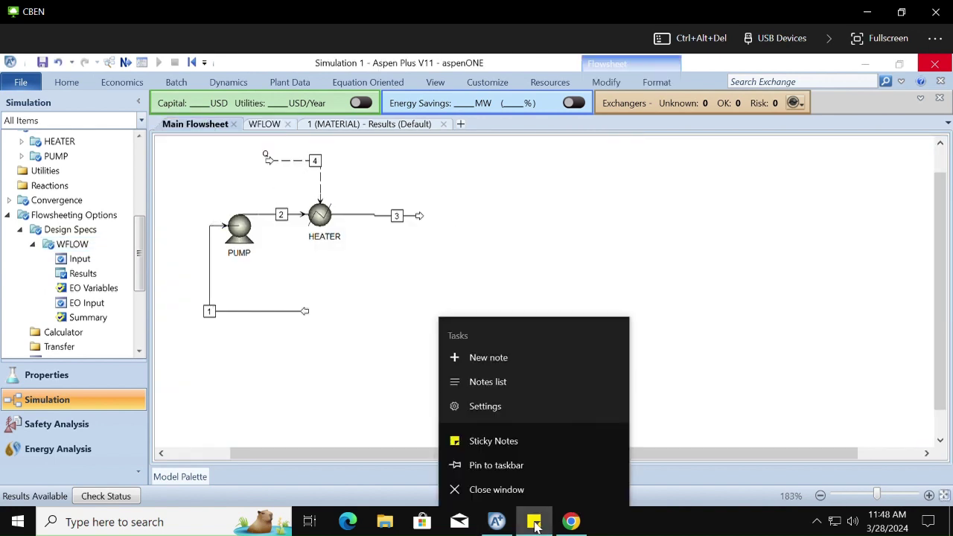
{"action": "left_click", "coordinate": [532, 438]}
{"action": "key", "text": "Return"}
{"action": "key", "text": "Return"}
{"action": "type", "text": "Y"}
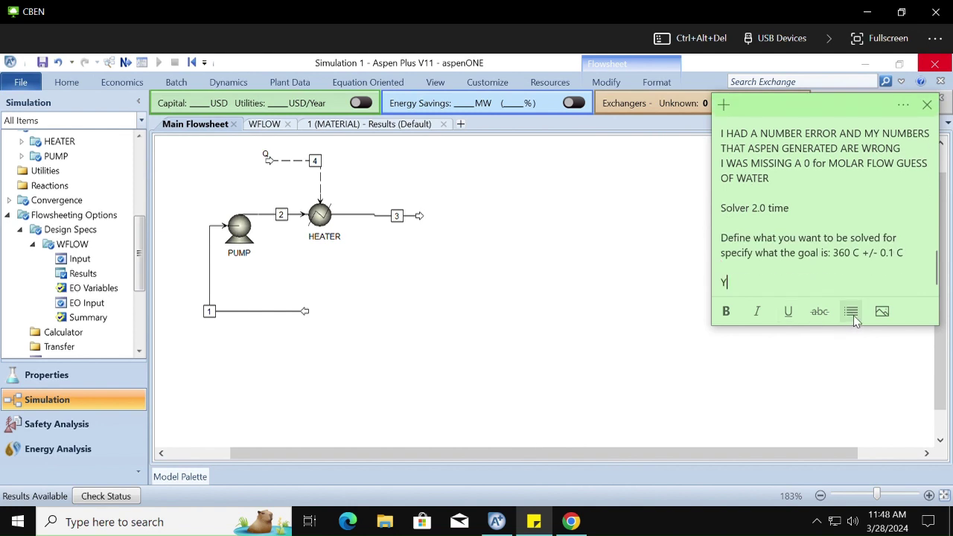
{"action": "type", "text": "AYYY it worked and w"}
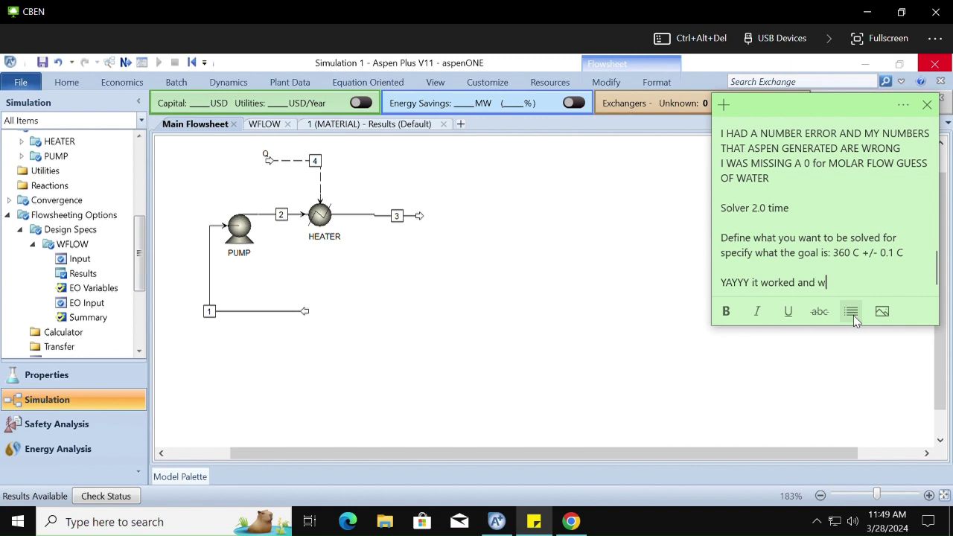
{"action": "type", "text": "ith greater accuracy than we a"}
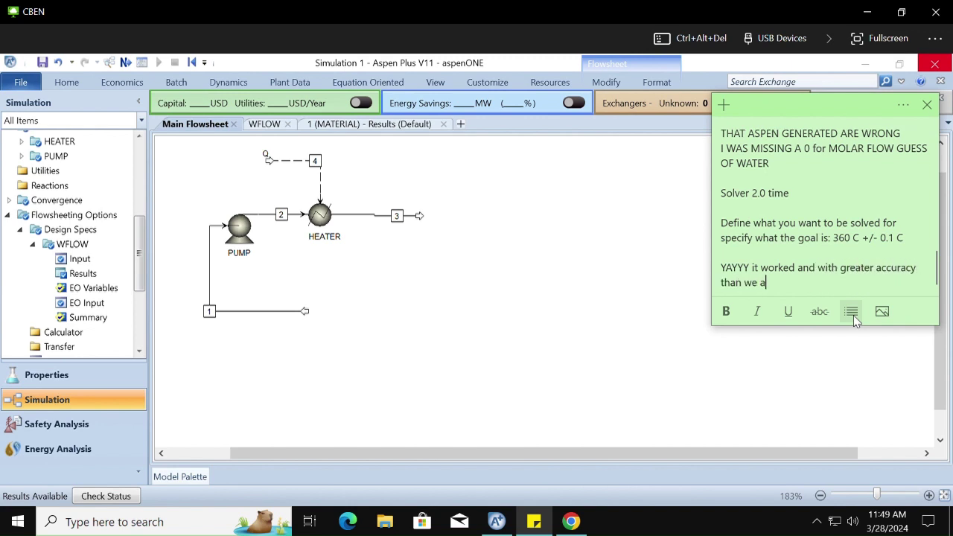
{"action": "type", "text": "sked. Time to finish flowshe"}
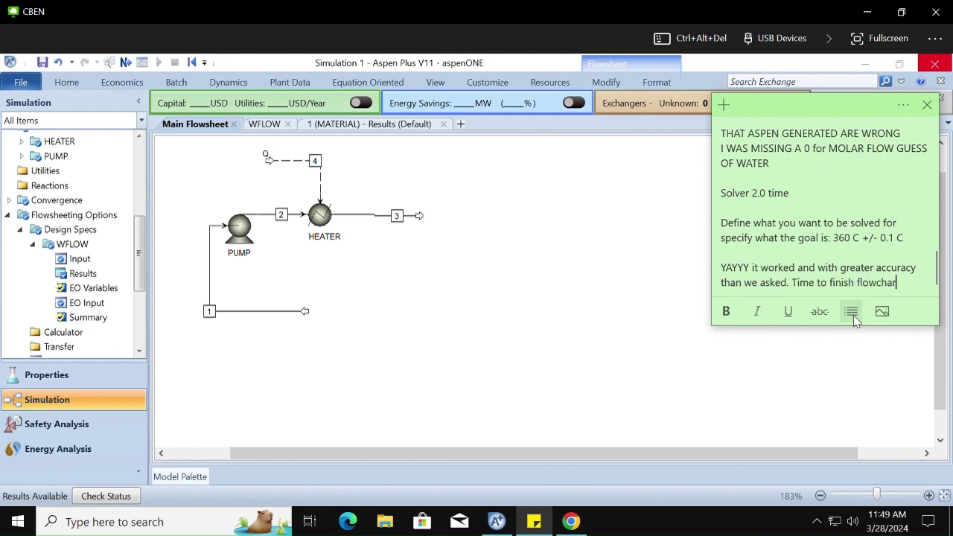
{"action": "key", "text": "BackSpace"}
{"action": "key", "text": "BackSpace"}
{"action": "key", "text": "BackSpace"}
{"action": "key", "text": "BackSpace"}
{"action": "key", "text": "BackSpace"}
{"action": "key", "text": "BackSpace"}
{"action": "key", "text": "BackSpace"}
{"action": "type", "text": "the cu"}
{"action": "key", "text": "BackSpace"}
{"action": "type", "text": "ycle"}
{"action": "left_click", "coordinate": [738, 382]}
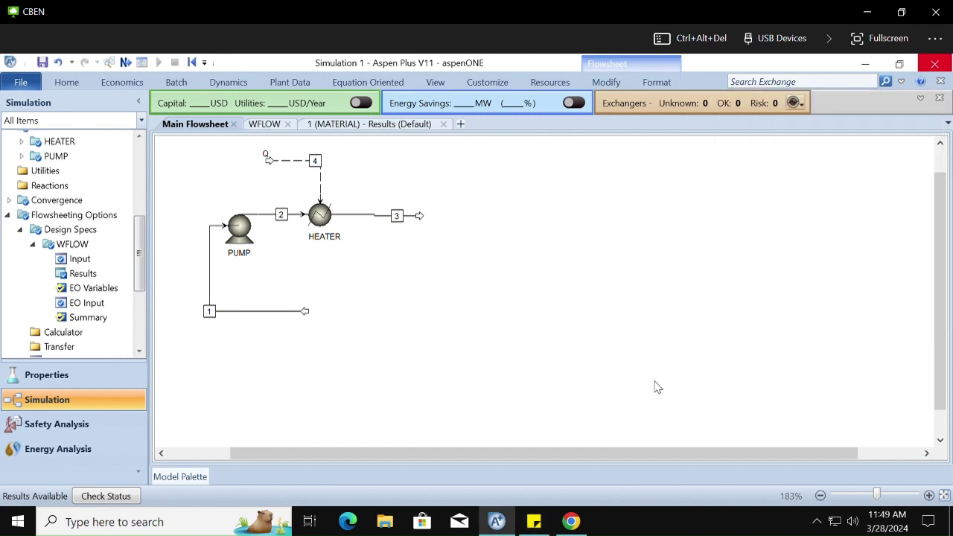
Step: Collapse the Flowsheeting Options, Blocks, Streams and Flowsheet branches in the simulation tree
{"action": "left_click", "coordinate": [8, 214]}
{"action": "left_click", "coordinate": [8, 173]}
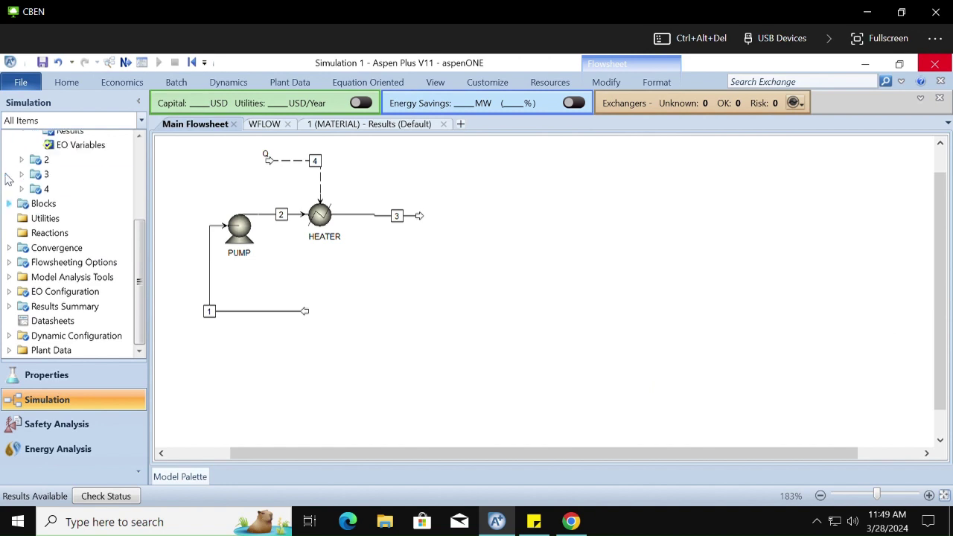
{"action": "scroll", "coordinate": [141, 263], "scroll_direction": "up", "scroll_amount": 2}
{"action": "left_click", "coordinate": [9, 174]}
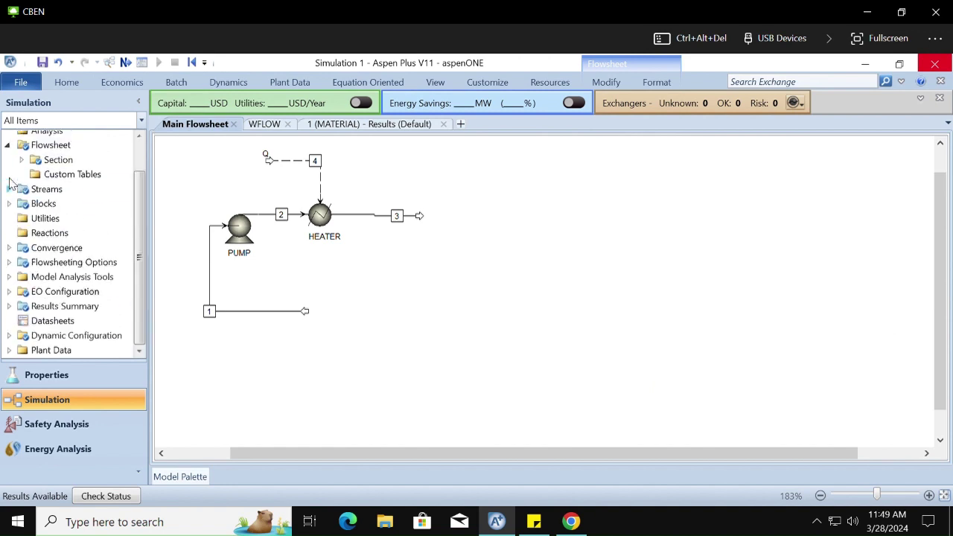
{"action": "left_click", "coordinate": [8, 145]}
Step: Place two Compr blocks on the flowsheet downstream of the heater, the second lower and farther along
{"action": "left_click", "coordinate": [180, 477]}
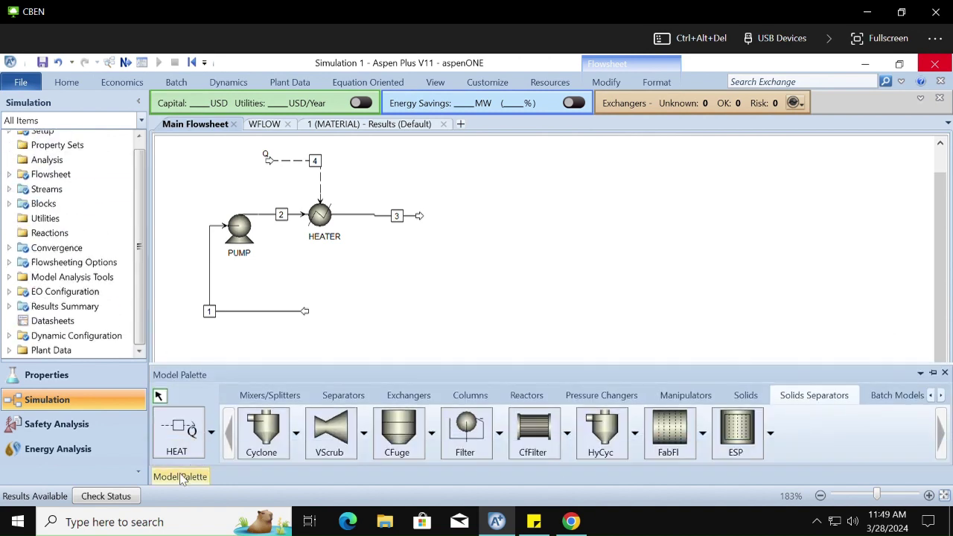
{"action": "left_click", "coordinate": [602, 395]}
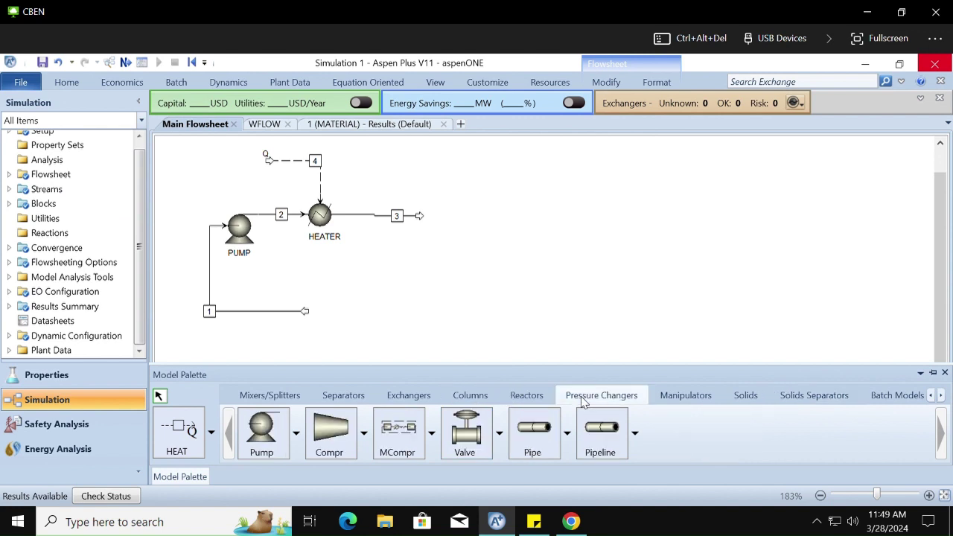
{"action": "left_click", "coordinate": [363, 433]}
{"action": "left_click", "coordinate": [399, 374]}
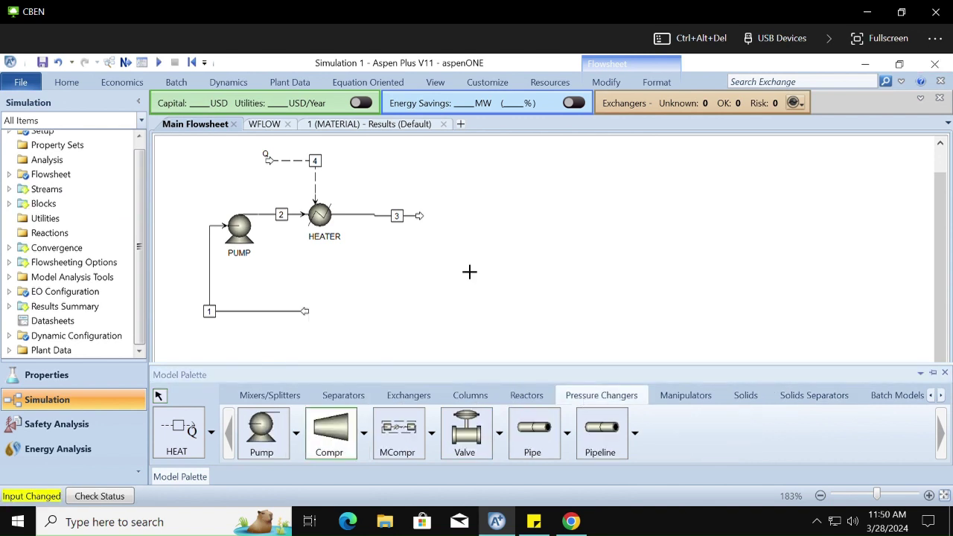
{"action": "left_click", "coordinate": [432, 227]}
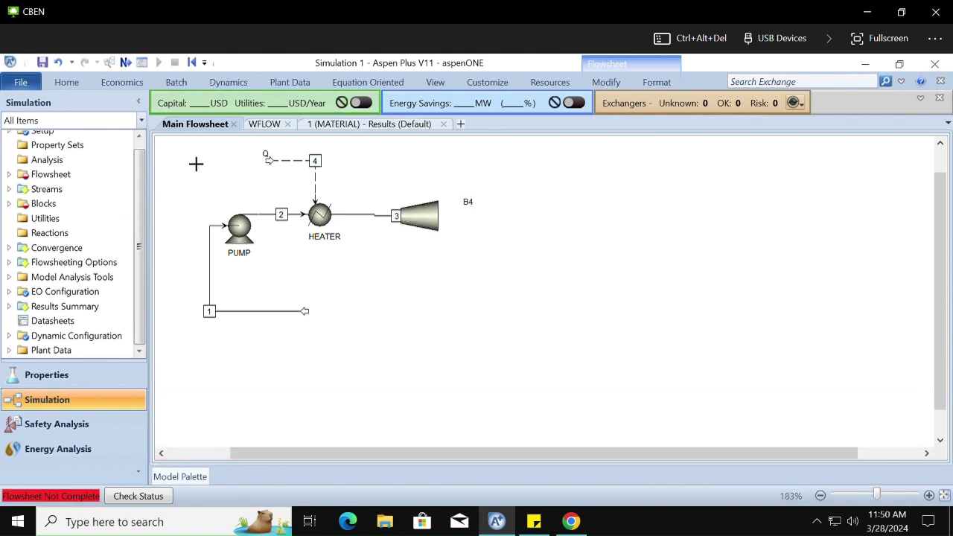
{"action": "left_click", "coordinate": [499, 262]}
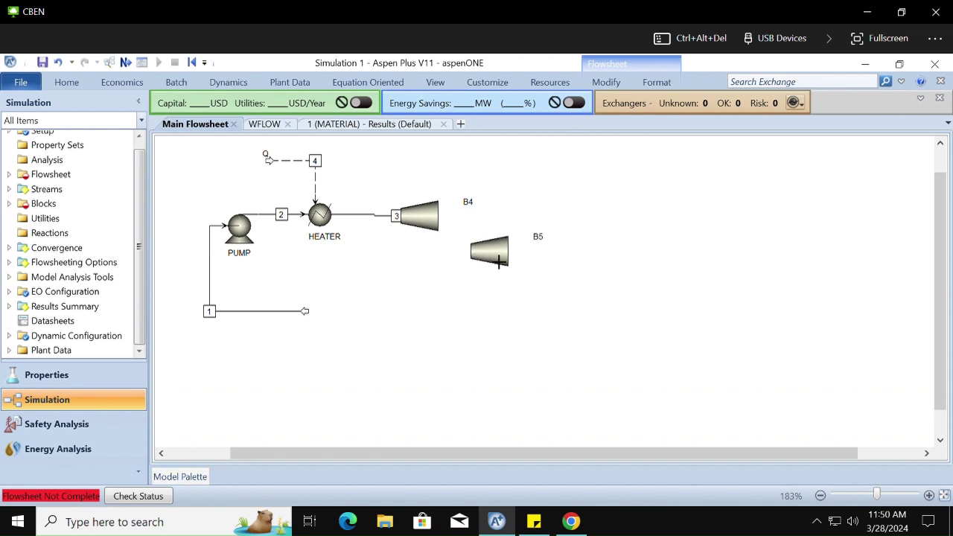
Step: End block insertion, shift block B4 clear of stream 3's end, and space block B5 farther downstream
{"action": "left_click", "coordinate": [182, 476]}
{"action": "left_click", "coordinate": [158, 395]}
{"action": "left_click", "coordinate": [420, 215]}
{"action": "left_click_drag", "start_coordinate": [420, 216], "coordinate": [458, 214]}
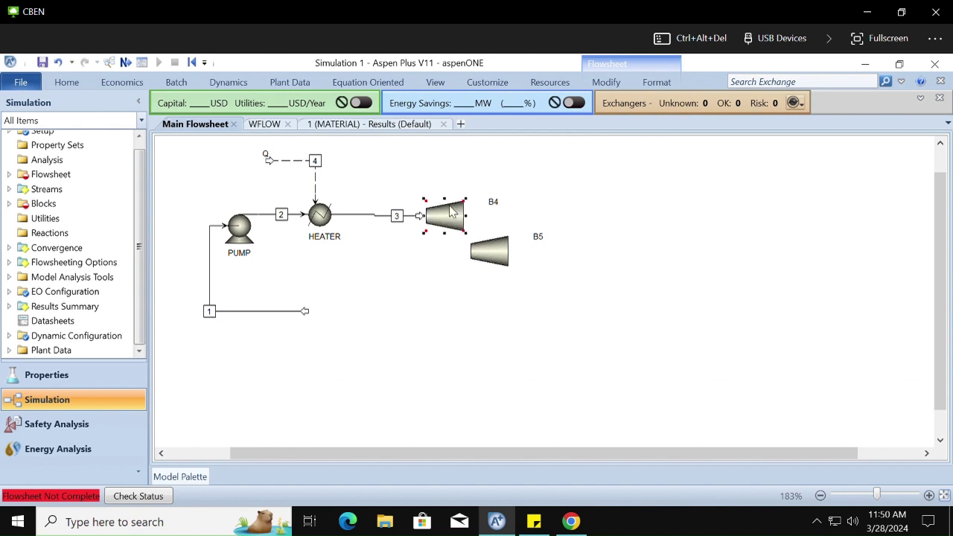
{"action": "left_click_drag", "start_coordinate": [503, 263], "coordinate": [541, 246]}
Step: Place a Heater exchanger block below and slightly downstream of block B5
{"action": "left_click", "coordinate": [180, 476]}
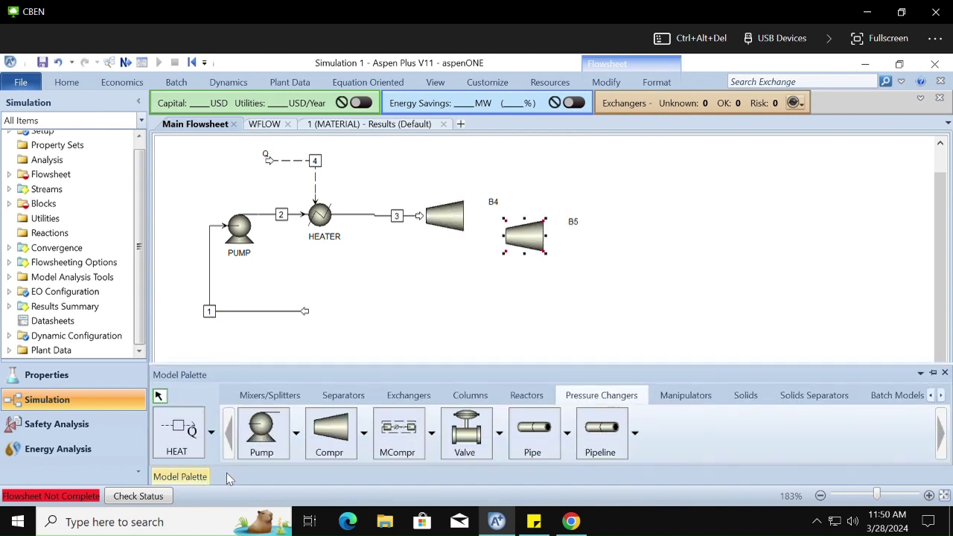
{"action": "left_click", "coordinate": [409, 395]}
{"action": "left_click", "coordinate": [262, 432]}
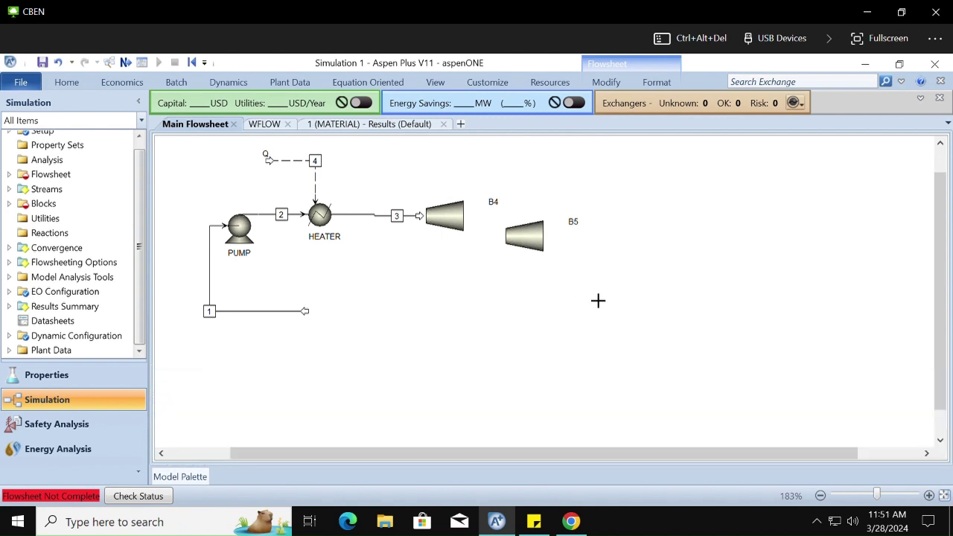
{"action": "left_click", "coordinate": [598, 300]}
{"action": "left_click", "coordinate": [181, 477]}
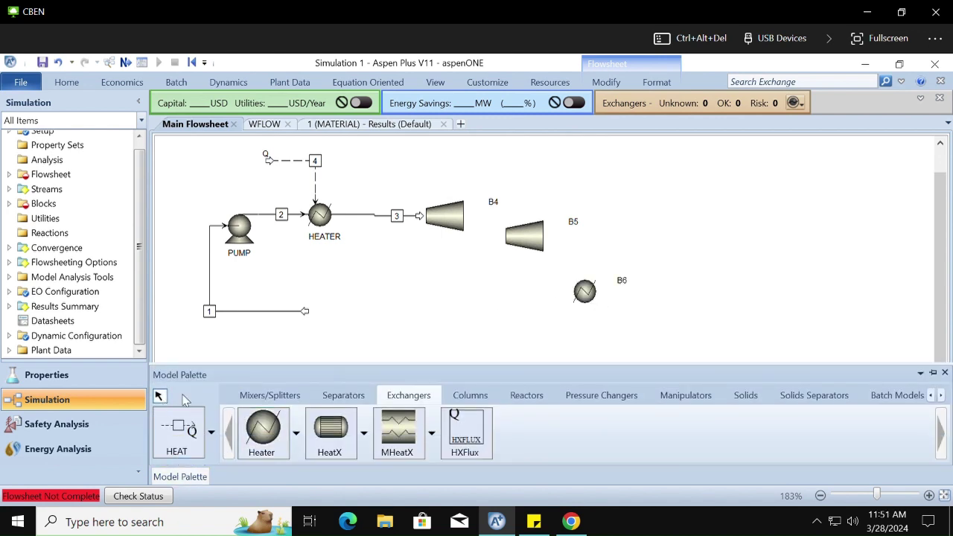
Step: Reconnect the destination of stream 3 to the feed port of block B4
{"action": "right_click", "coordinate": [418, 216]}
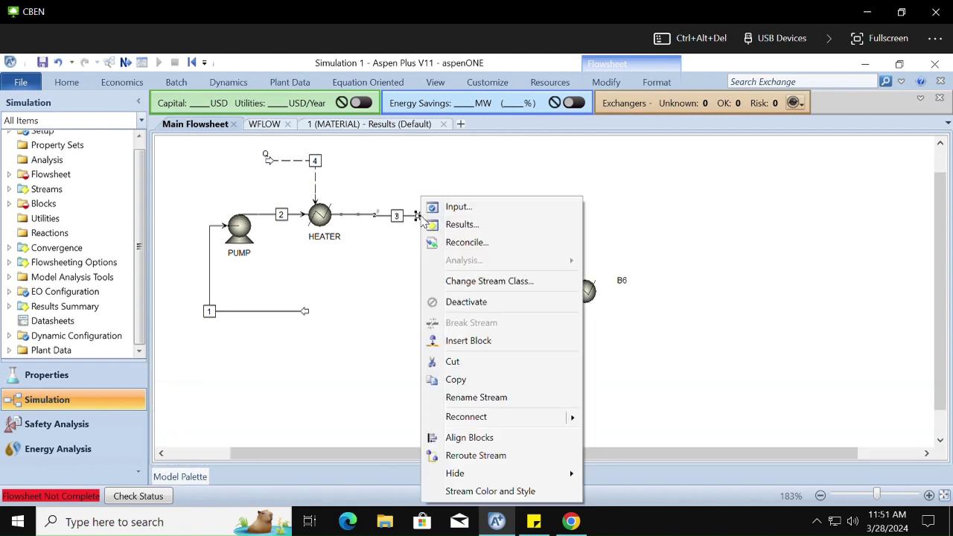
{"action": "mouse_move", "coordinate": [571, 417]}
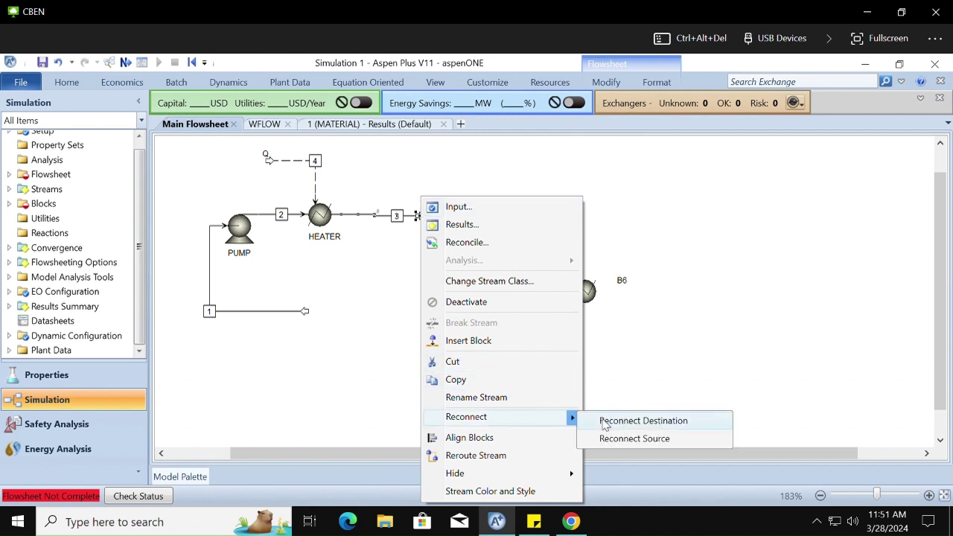
{"action": "left_click", "coordinate": [643, 421]}
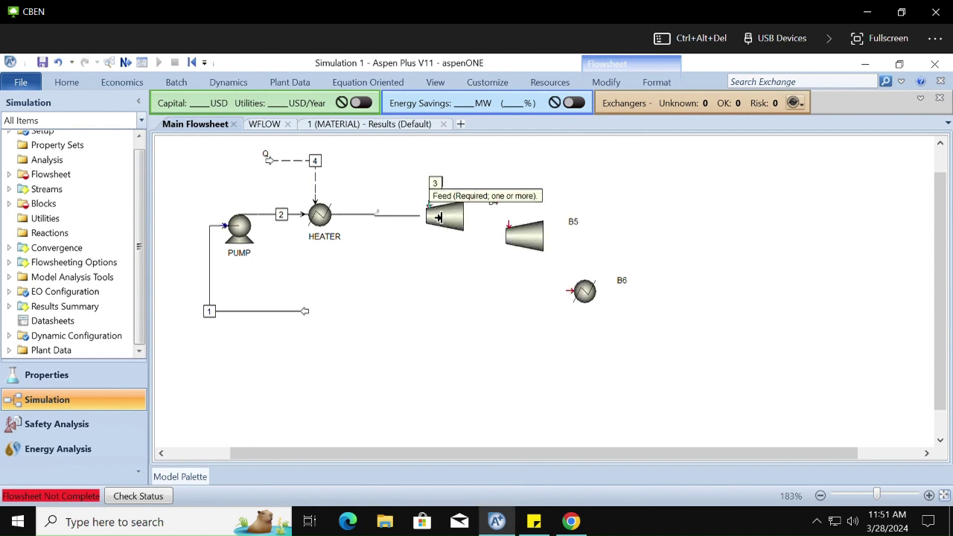
{"action": "left_click", "coordinate": [439, 217]}
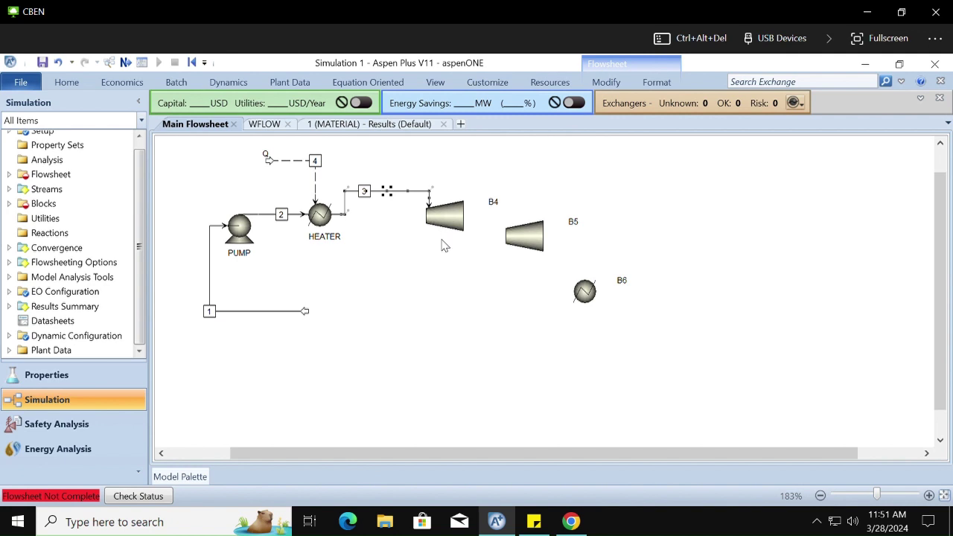
Step: Move blocks B4 and B5 slightly farther downstream to leave more room for the streams
{"action": "left_click_drag", "start_coordinate": [386, 195], "coordinate": [440, 219]}
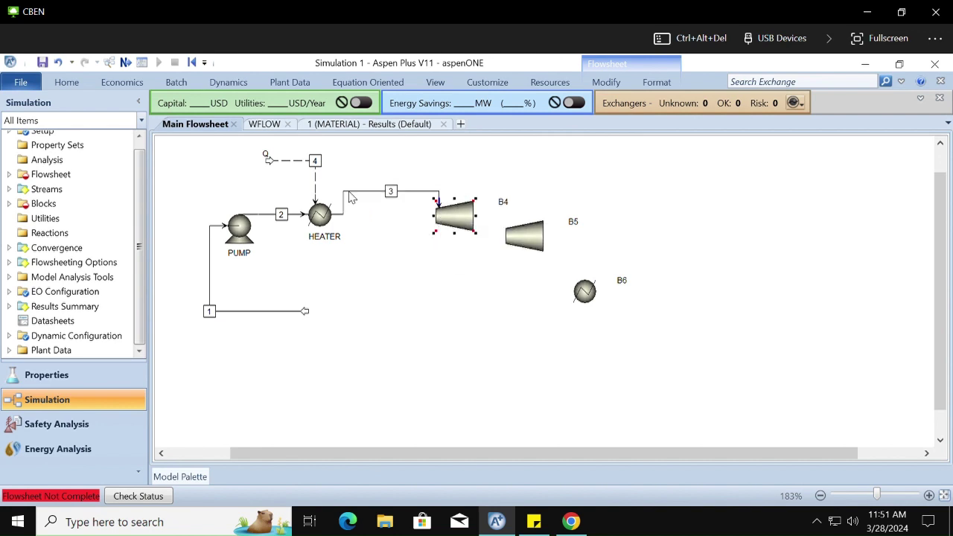
{"action": "double_click", "coordinate": [530, 239]}
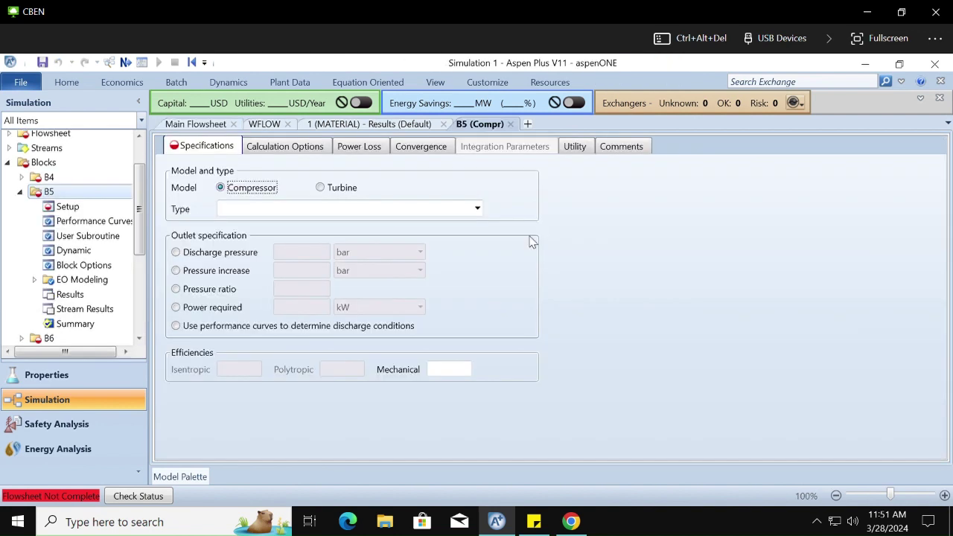
{"action": "left_click", "coordinate": [511, 123]}
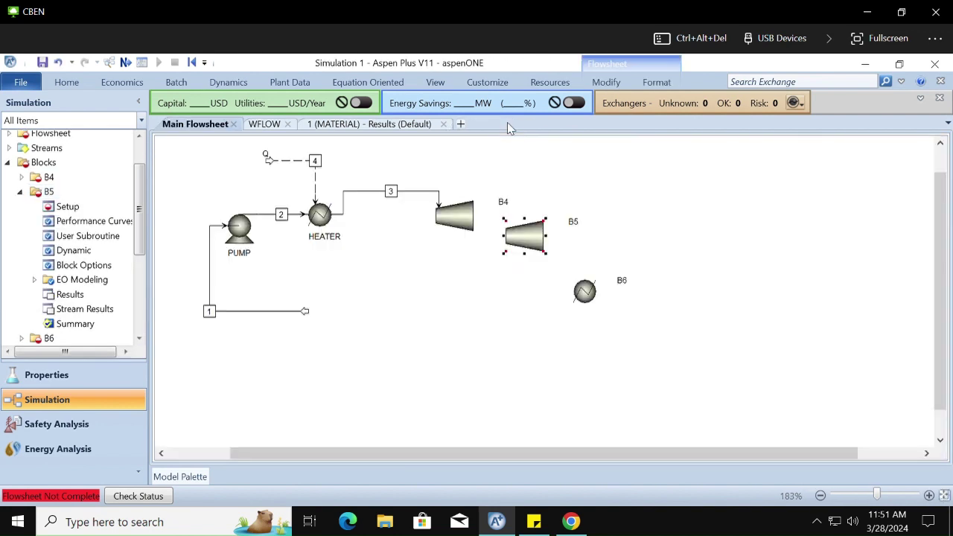
{"action": "left_click_drag", "start_coordinate": [549, 240], "coordinate": [569, 240]}
Step: Draw a material stream from block B4's product port to block B5's feed port, and end stream insertion
{"action": "left_click", "coordinate": [192, 480]}
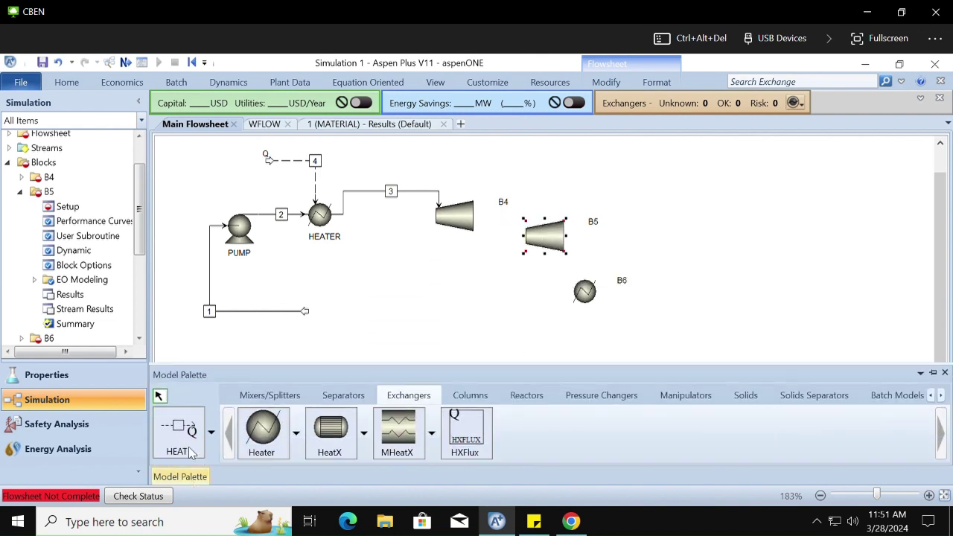
{"action": "left_click", "coordinate": [212, 432]}
{"action": "left_click", "coordinate": [186, 275]}
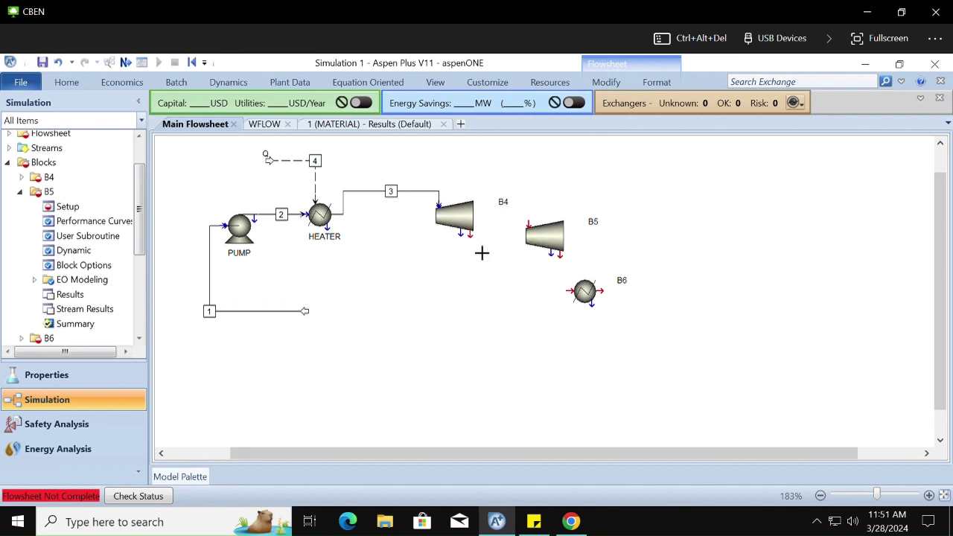
{"action": "left_click", "coordinate": [480, 240]}
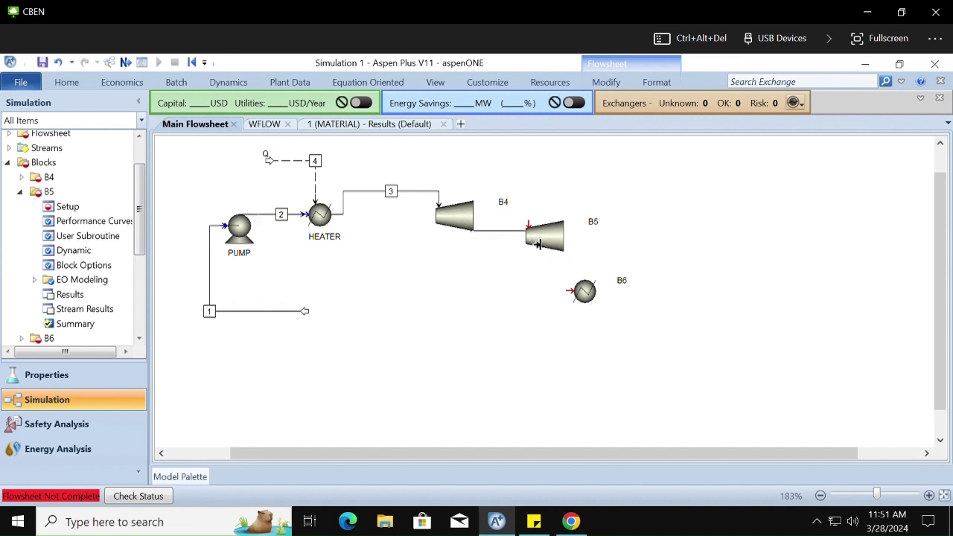
{"action": "left_click", "coordinate": [539, 235]}
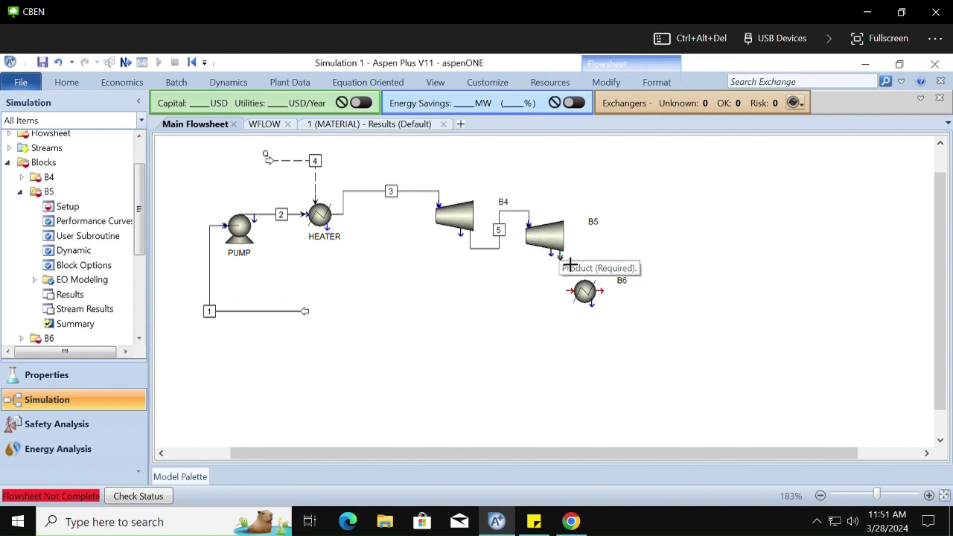
{"action": "right_click", "coordinate": [570, 264]}
Step: Try to flip the icon of heater block B6 horizontally
{"action": "left_click", "coordinate": [588, 296]}
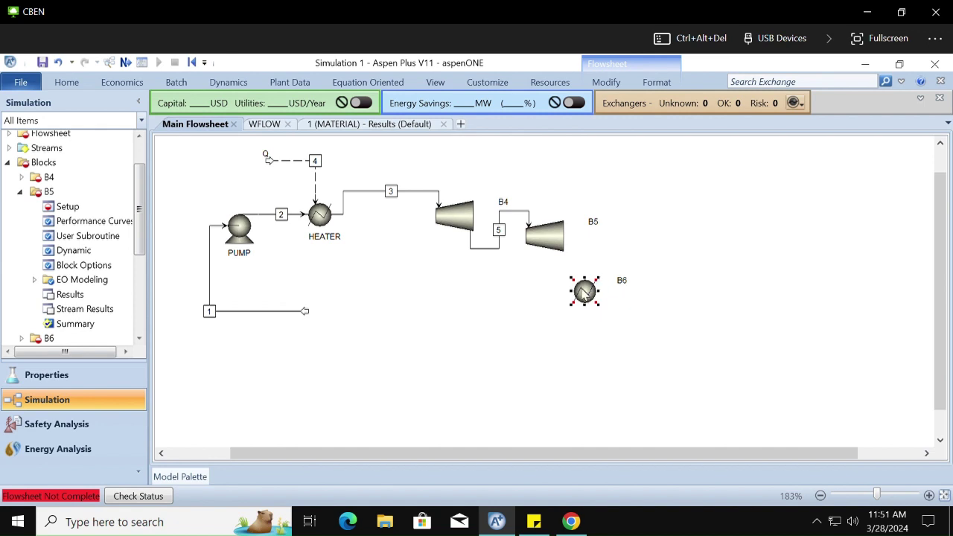
{"action": "right_click", "coordinate": [582, 294]}
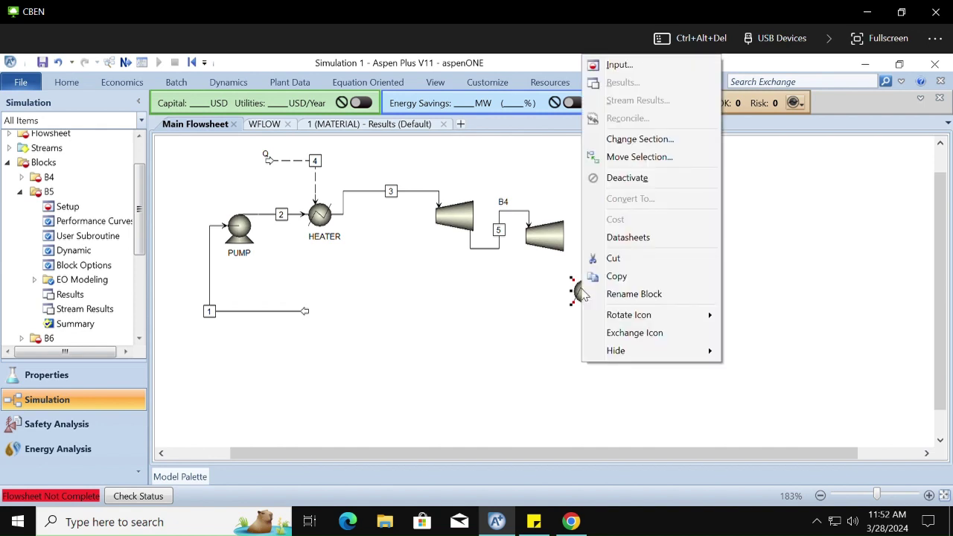
{"action": "mouse_move", "coordinate": [633, 315]}
{"action": "left_click", "coordinate": [772, 350]}
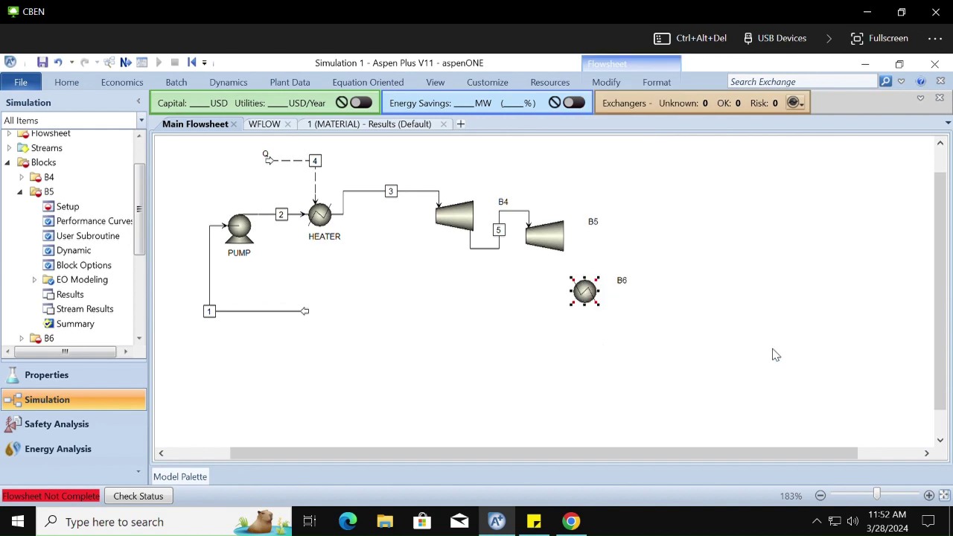
{"action": "right_click", "coordinate": [588, 292]}
{"action": "mouse_move", "coordinate": [662, 322]}
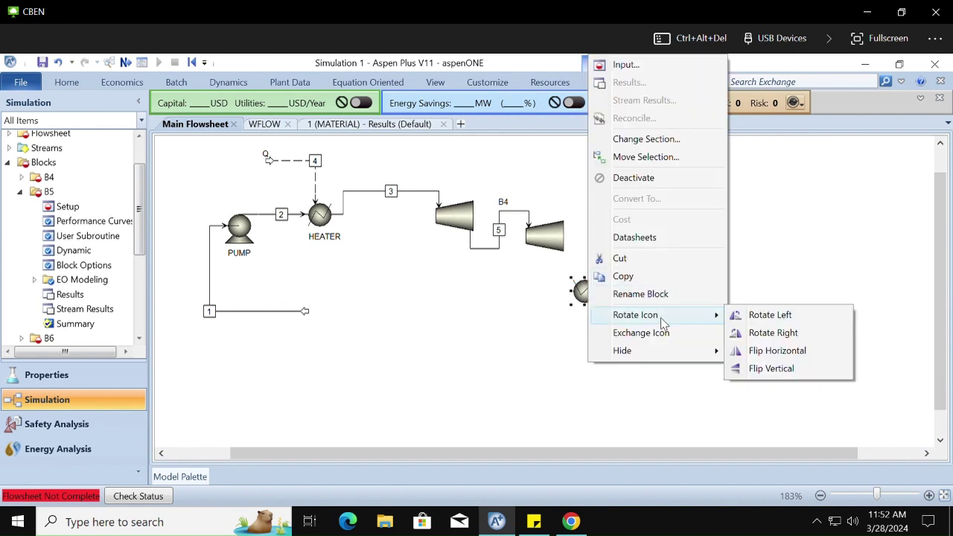
{"action": "left_click", "coordinate": [806, 352]}
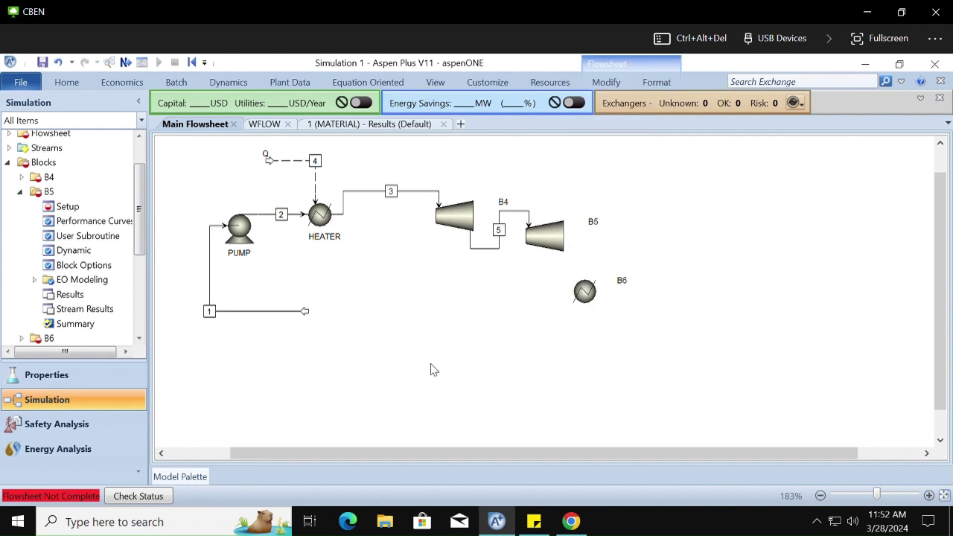
Step: Move block B5 farther downstream from block B4 and straighten the route of stream 5
{"action": "left_click_drag", "start_coordinate": [526, 253], "coordinate": [561, 260]}
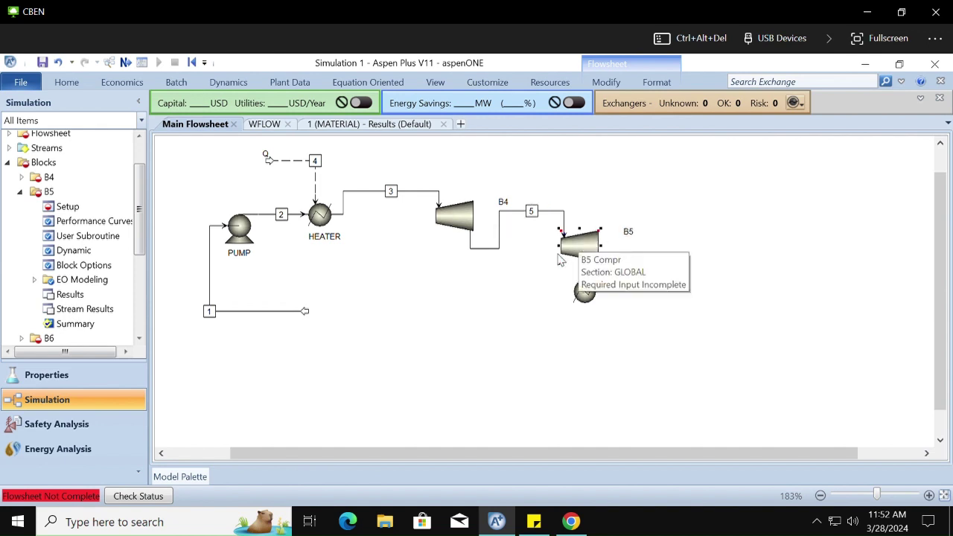
{"action": "left_click", "coordinate": [499, 251]}
{"action": "left_click_drag", "start_coordinate": [501, 216], "coordinate": [500, 238]}
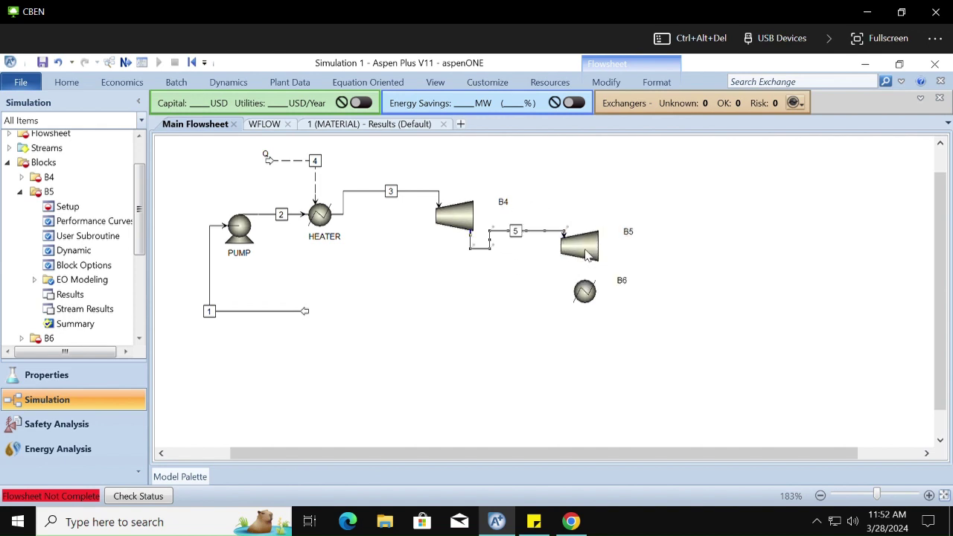
Step: Place block B5 just below block B4 and reroute stream 5 into a short path between them
{"action": "left_click_drag", "start_coordinate": [588, 257], "coordinate": [477, 300]}
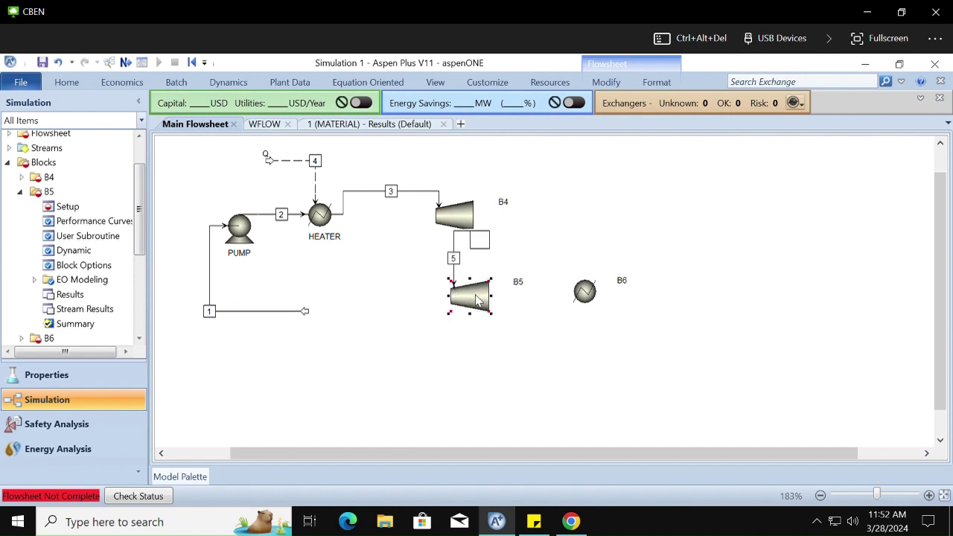
{"action": "left_click_drag", "start_coordinate": [464, 239], "coordinate": [455, 268]}
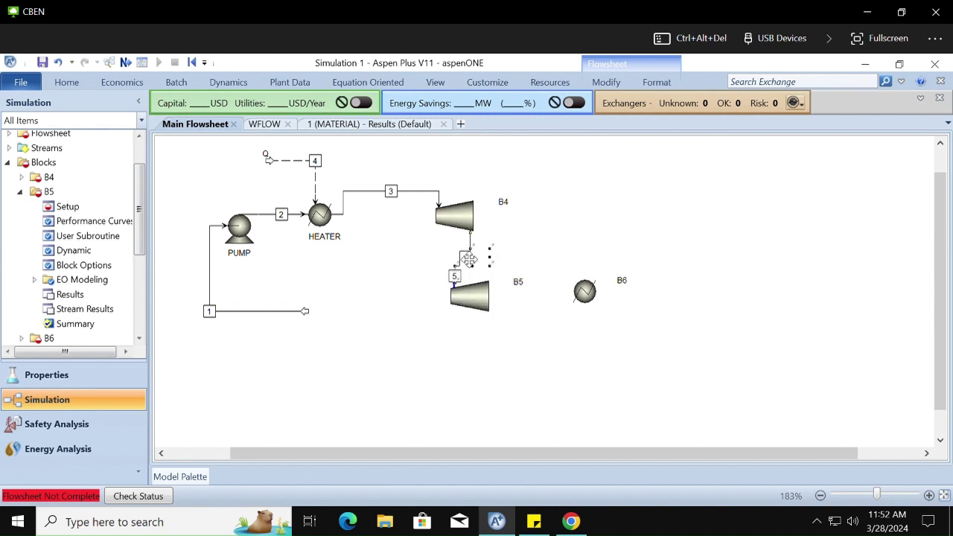
{"action": "left_click", "coordinate": [476, 290]}
{"action": "left_click_drag", "start_coordinate": [439, 246], "coordinate": [484, 289]}
{"action": "left_click", "coordinate": [572, 251]}
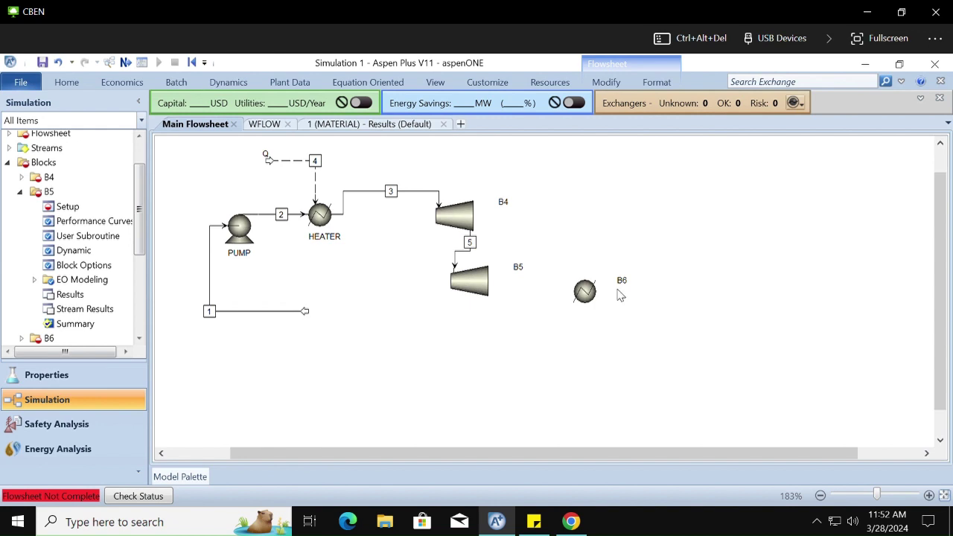
Step: Move heater block B6 to the space between stream 1 and block B5, and flip its icon horizontally
{"action": "left_click_drag", "start_coordinate": [585, 291], "coordinate": [380, 311]}
{"action": "right_click", "coordinate": [380, 311]}
{"action": "mouse_move", "coordinate": [472, 319]}
{"action": "left_click", "coordinate": [568, 361]}
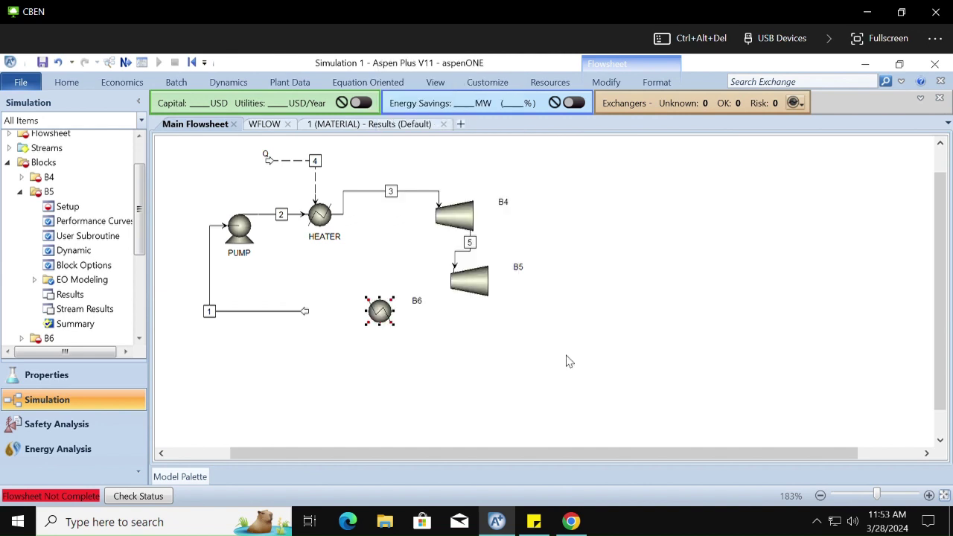
Step: Draw a material stream from block B5's product port to block B6's feed port, and end stream insertion
{"action": "left_click", "coordinate": [179, 478]}
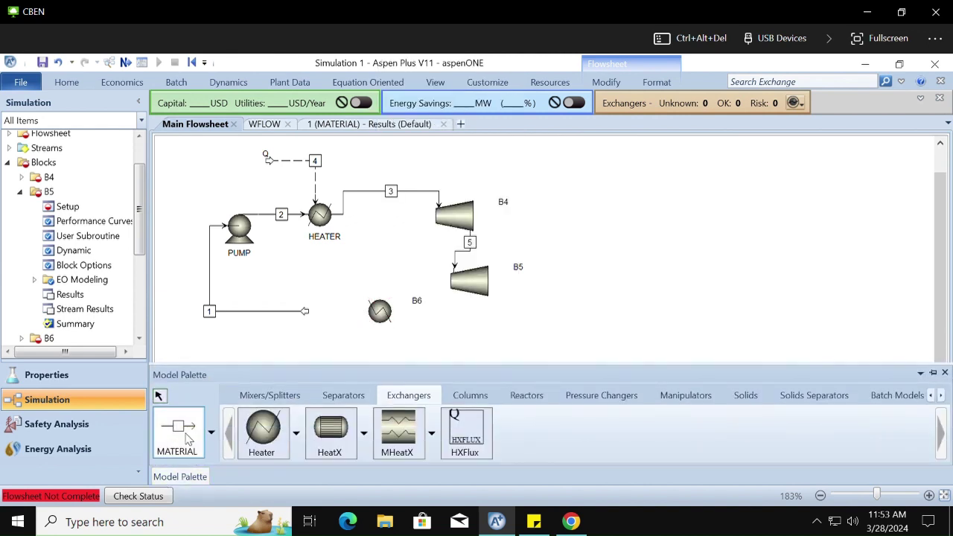
{"action": "left_click", "coordinate": [189, 440]}
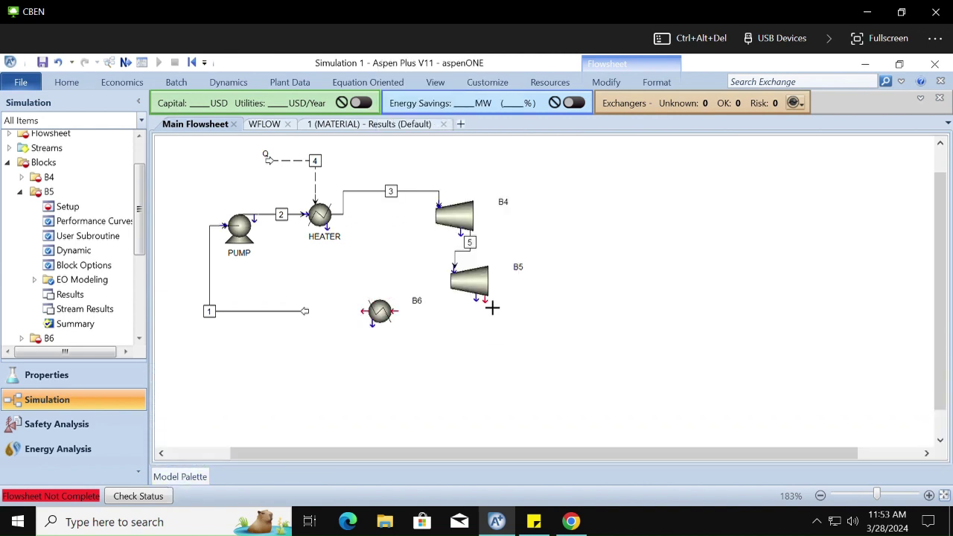
{"action": "left_click", "coordinate": [491, 306]}
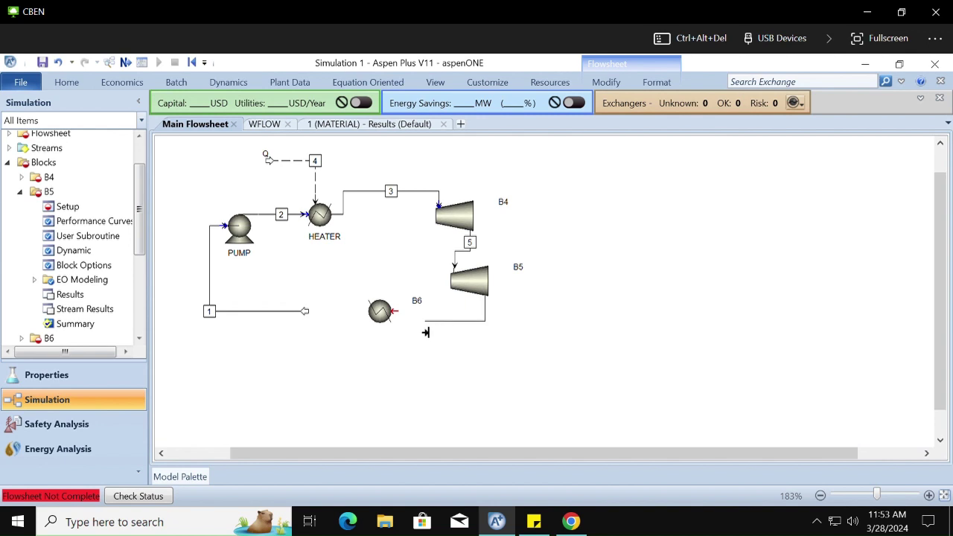
{"action": "left_click", "coordinate": [392, 312]}
{"action": "right_click", "coordinate": [481, 374]}
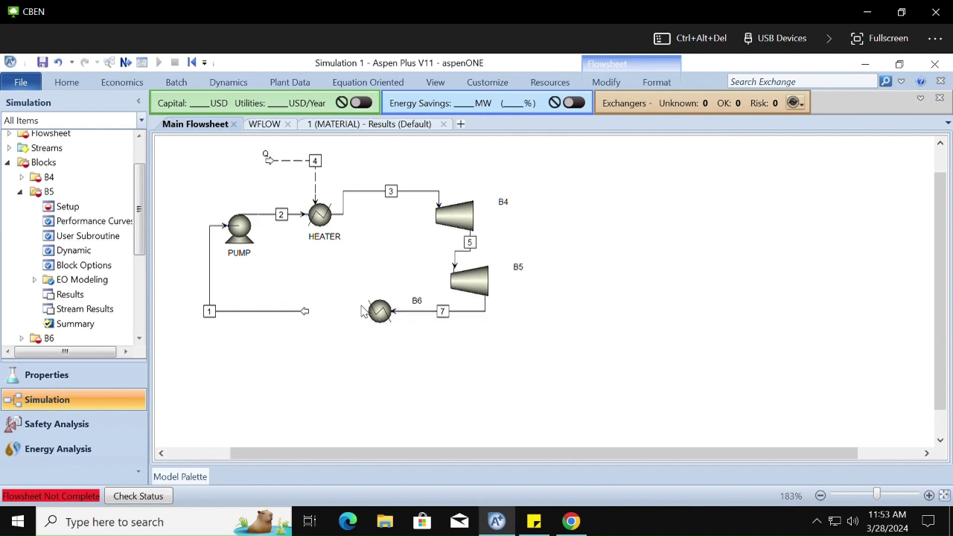
Step: Move stream 1's start closer to the pump, and draw a product material stream from block B6 toward it
{"action": "left_click", "coordinate": [187, 476]}
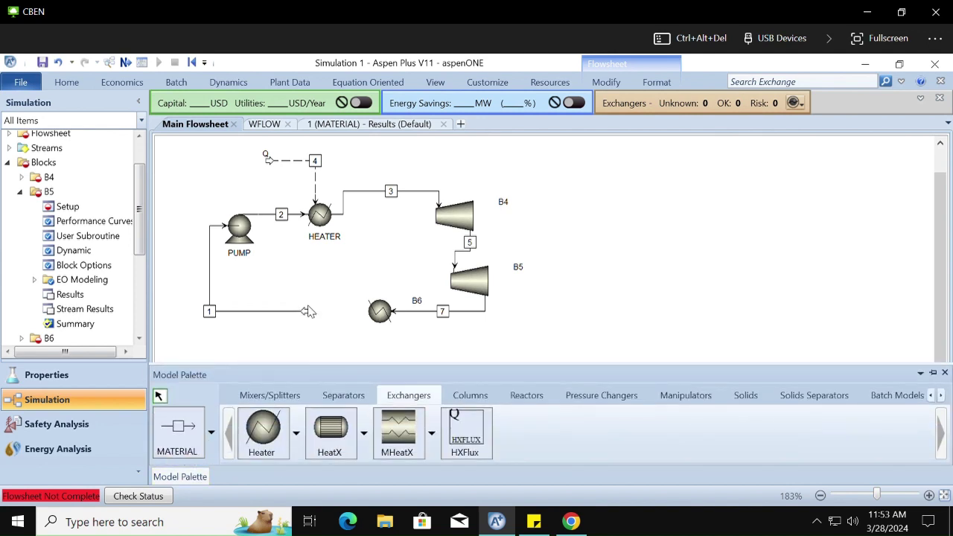
{"action": "left_click_drag", "start_coordinate": [309, 311], "coordinate": [252, 286]}
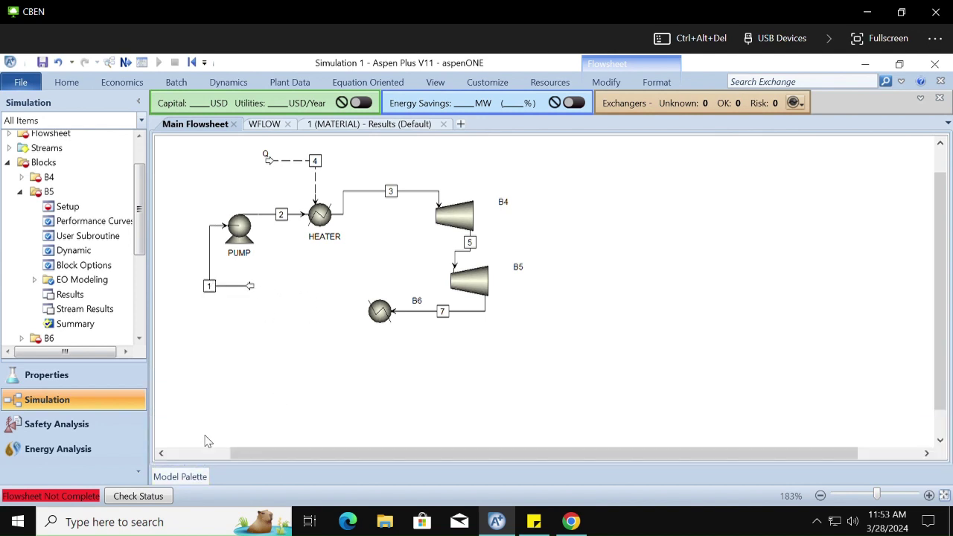
{"action": "left_click", "coordinate": [182, 476]}
{"action": "left_click", "coordinate": [179, 426]}
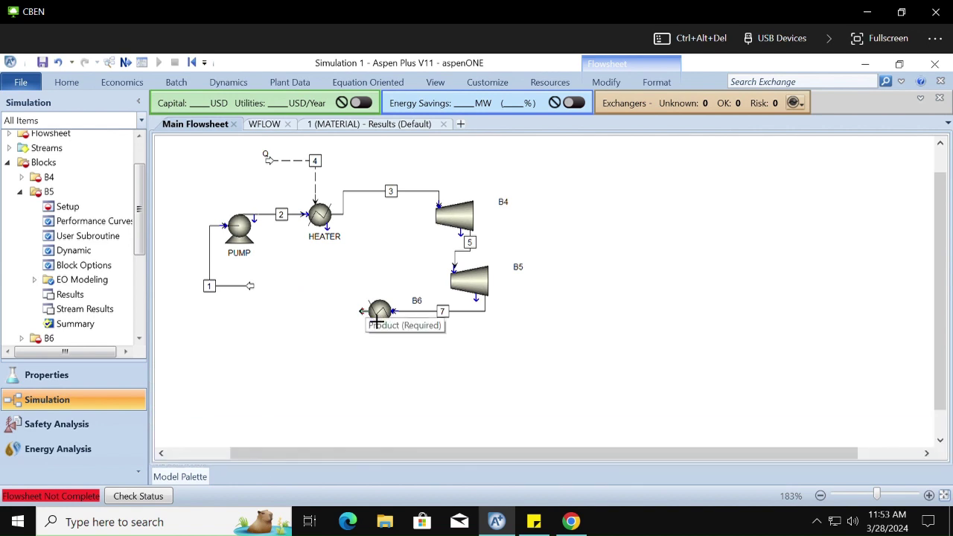
{"action": "left_click", "coordinate": [376, 322]}
{"action": "left_click", "coordinate": [268, 323]}
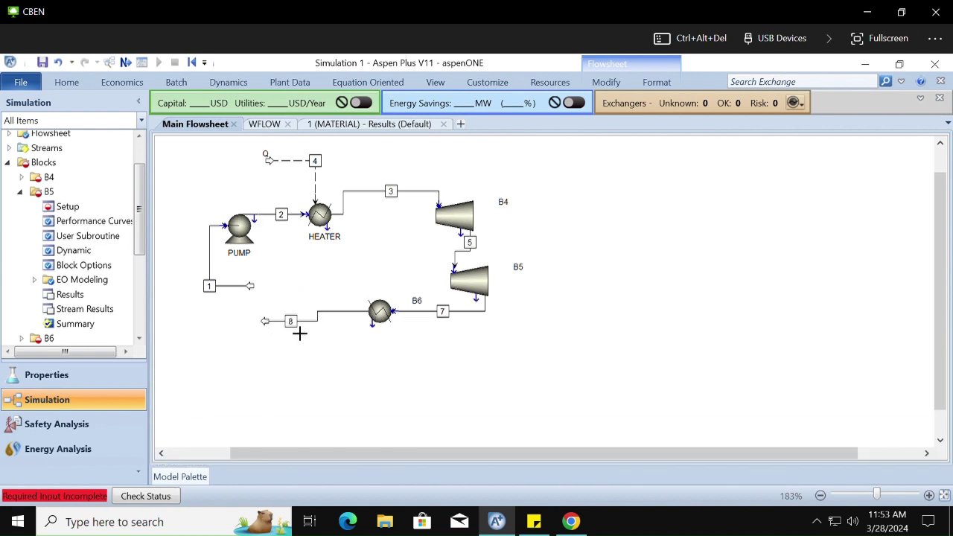
Step: Rename block B6's product stream as 1B and the heat stream entering the HEATER block as HEAT
{"action": "left_click", "coordinate": [295, 327]}
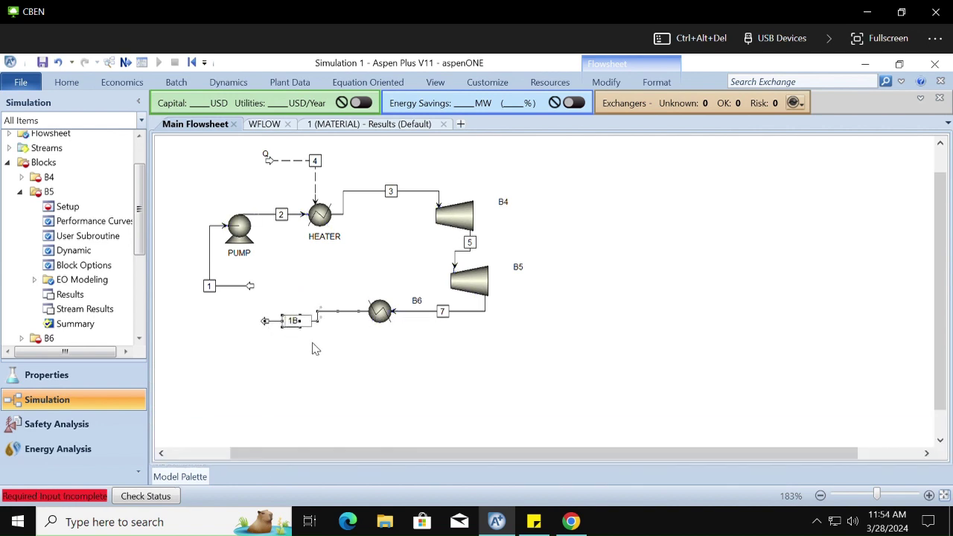
{"action": "left_click", "coordinate": [313, 347]}
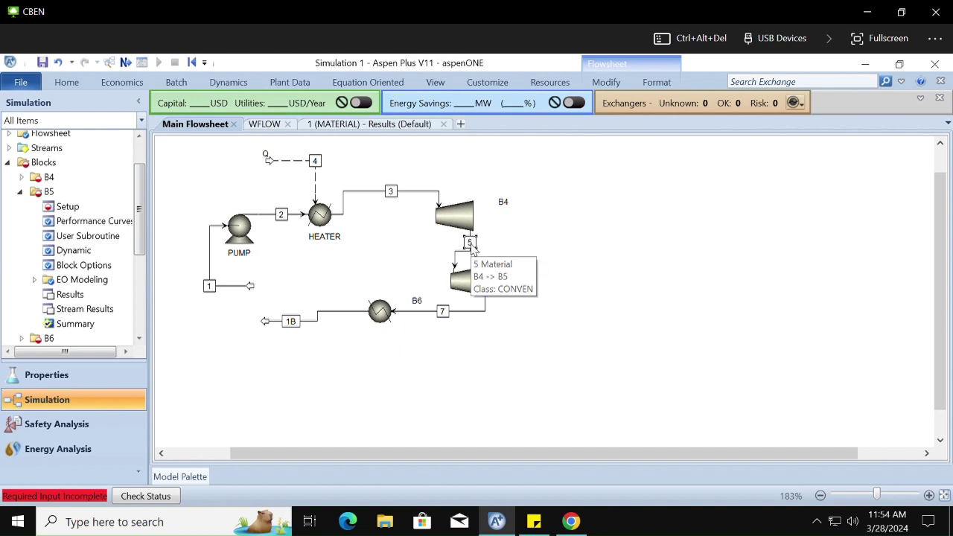
{"action": "left_click", "coordinate": [316, 162]}
{"action": "type", "text": "H"}
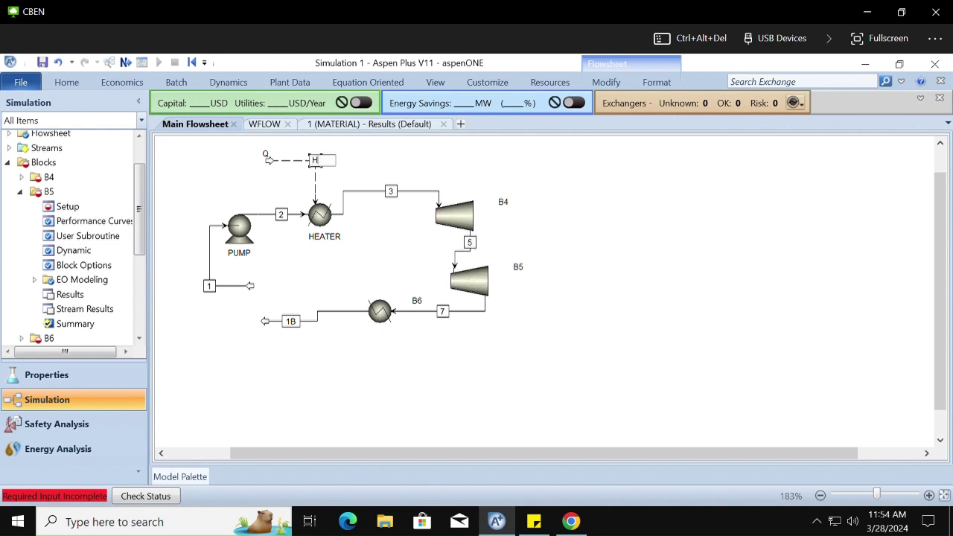
{"action": "type", "text": "EAT"}
{"action": "left_click", "coordinate": [395, 286]}
Step: Rename the stream between blocks B4 and B5 as 4, and the stream from B5 to B6 as 5
{"action": "left_click", "coordinate": [471, 243]}
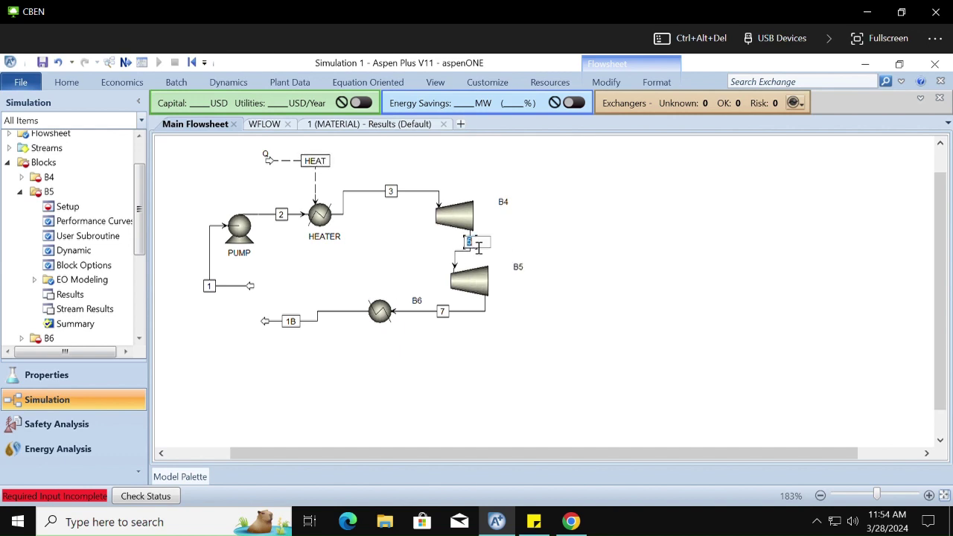
{"action": "type", "text": "4"}
{"action": "key", "text": "Return"}
{"action": "left_click", "coordinate": [443, 312]}
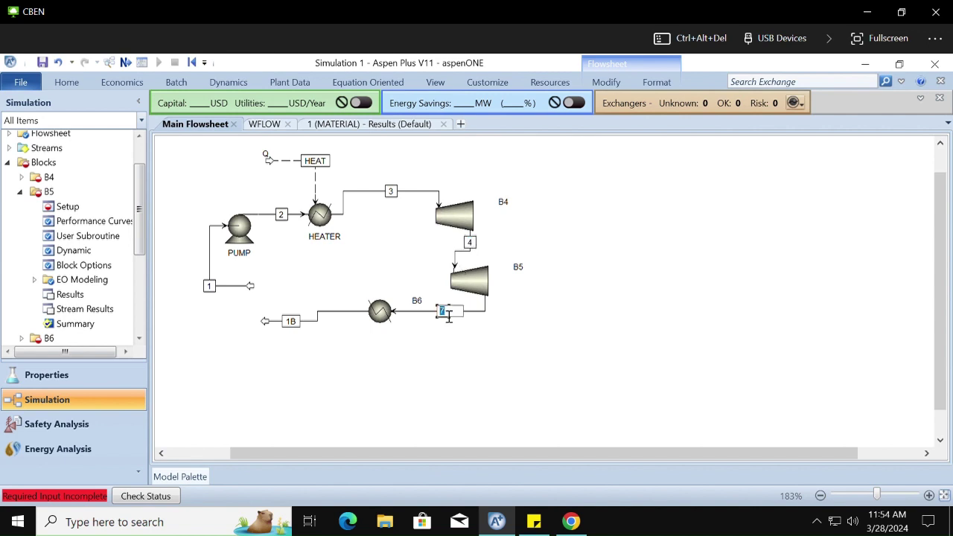
{"action": "type", "text": "5"}
{"action": "key", "text": "Return"}
Step: Rename block B6 as COND and move its label to just above the icon
{"action": "left_click", "coordinate": [417, 300]}
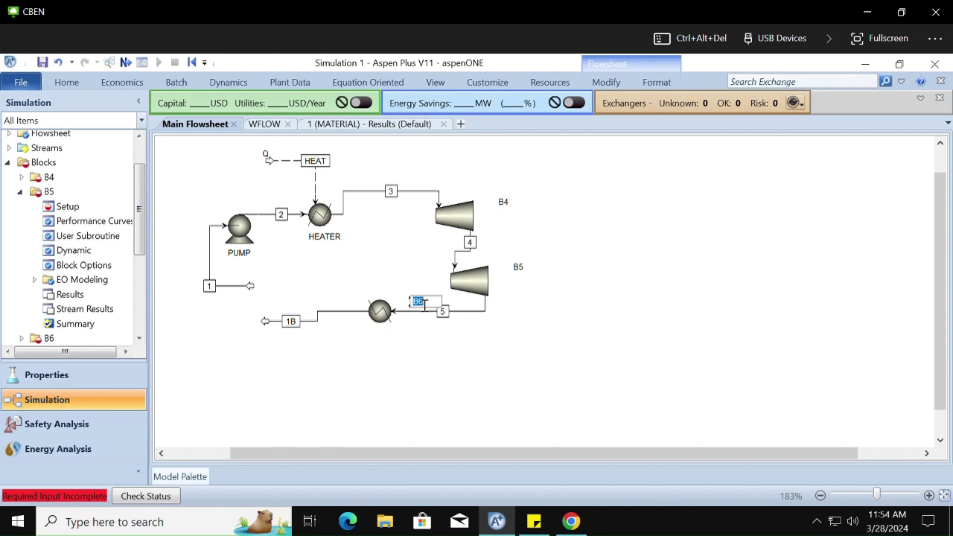
{"action": "type", "text": "COND"}
{"action": "key", "text": "Return"}
{"action": "left_click_drag", "start_coordinate": [419, 305], "coordinate": [396, 299]}
Step: Rename block B4 as EXP1 and block B5 as EXP2
{"action": "left_click", "coordinate": [504, 204]}
{"action": "left_click", "coordinate": [504, 204]}
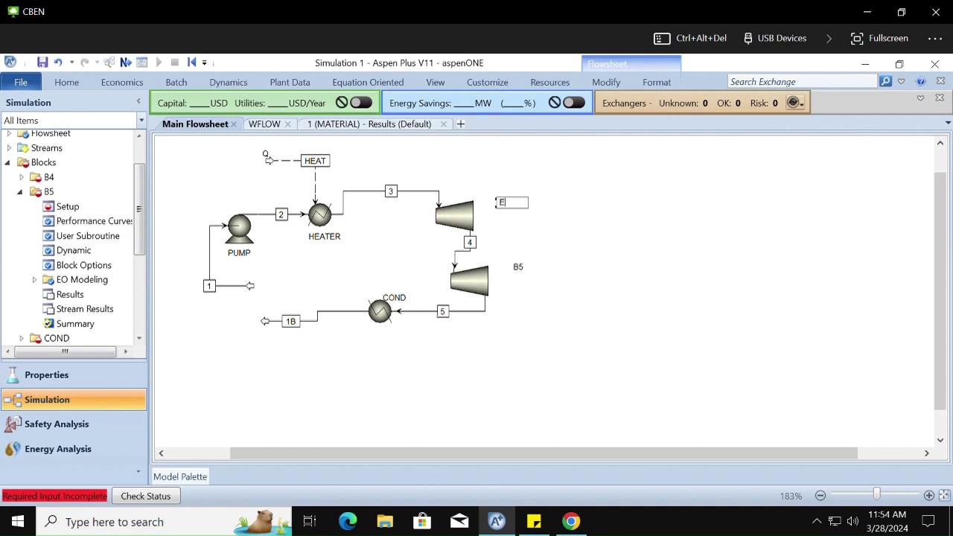
{"action": "type", "text": "EXP1"}
{"action": "key", "text": "Return"}
{"action": "key", "text": "BackSpace"}
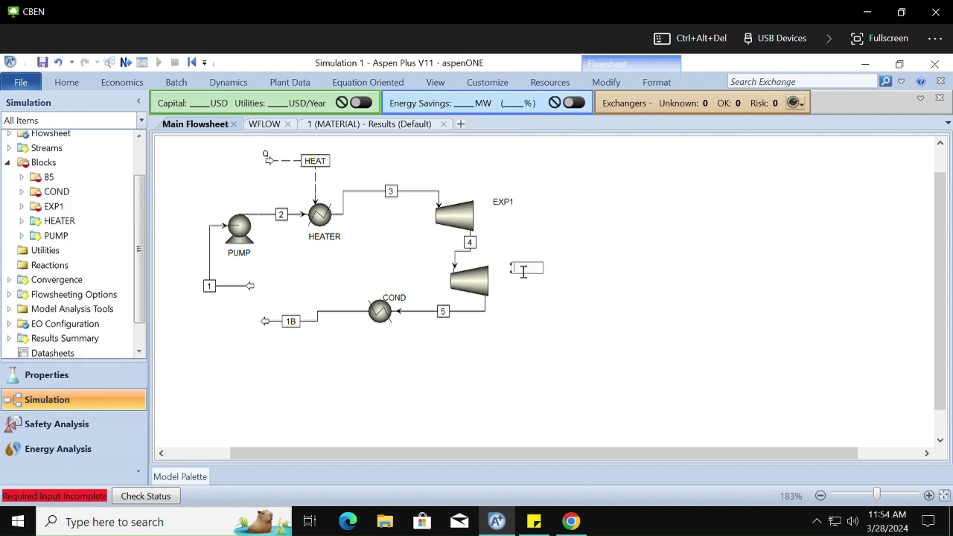
{"action": "type", "text": "EXP2"}
{"action": "key", "text": "Return"}
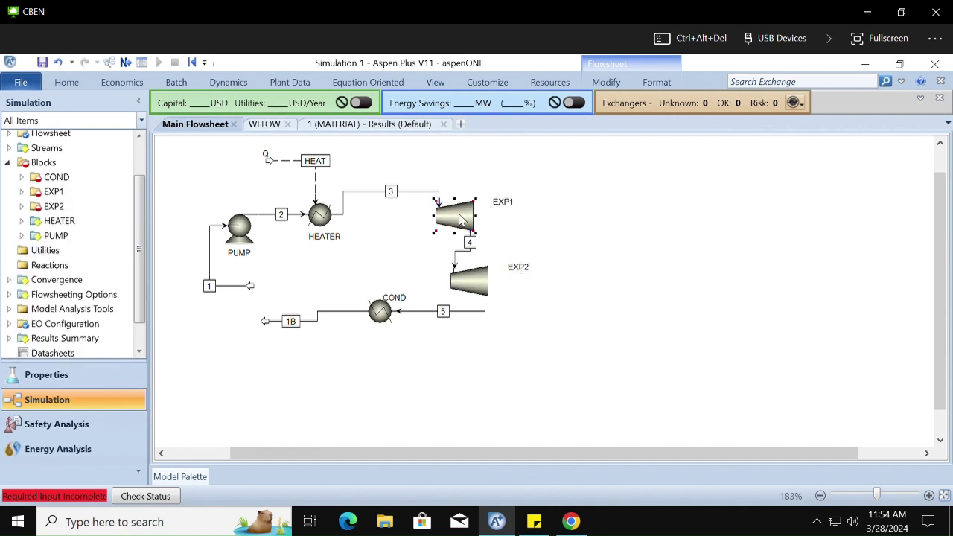
Step: Configure block EXP1 as an isentropic turbine with a discharge pressure of 5 bar
{"action": "double_click", "coordinate": [459, 214]}
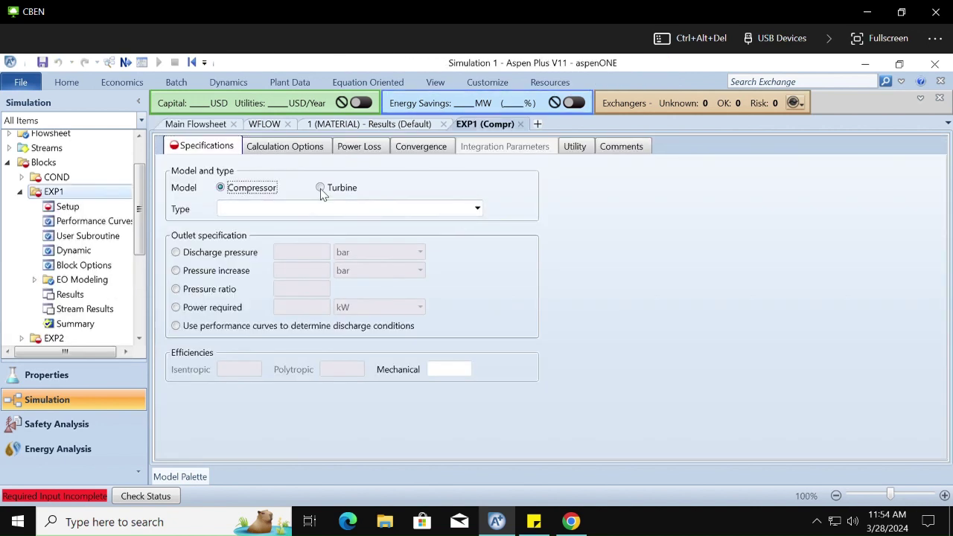
{"action": "left_click", "coordinate": [321, 188]}
{"action": "left_click", "coordinate": [320, 211]}
{"action": "key", "text": "Down"}
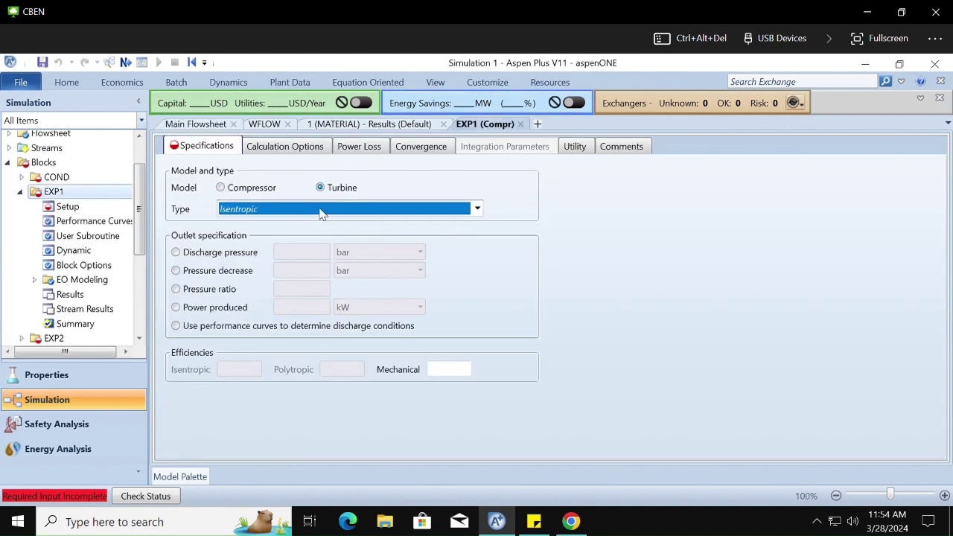
{"action": "key", "text": "Down"}
{"action": "key", "text": "Up"}
{"action": "left_click", "coordinate": [559, 253]}
{"action": "left_click", "coordinate": [295, 255]}
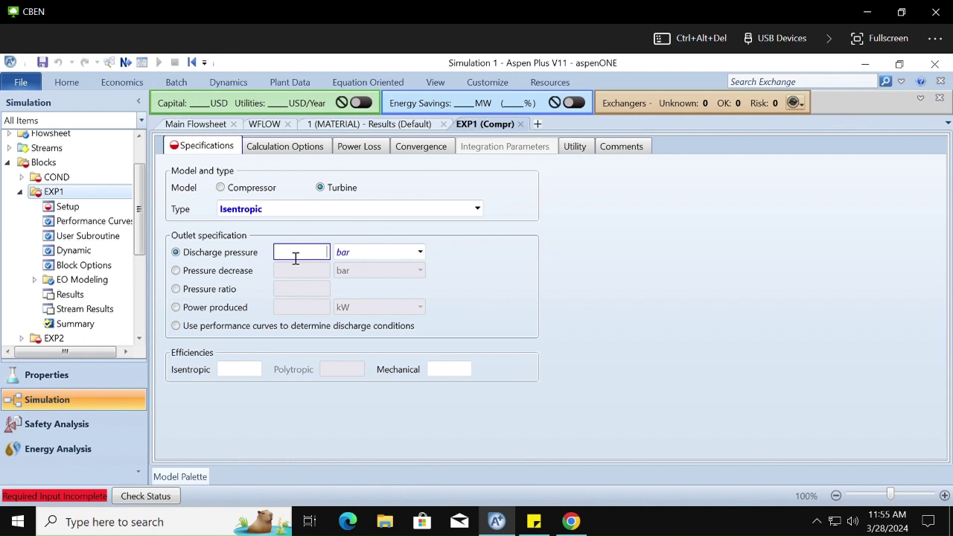
{"action": "type", "text": "5"}
{"action": "left_click", "coordinate": [499, 281]}
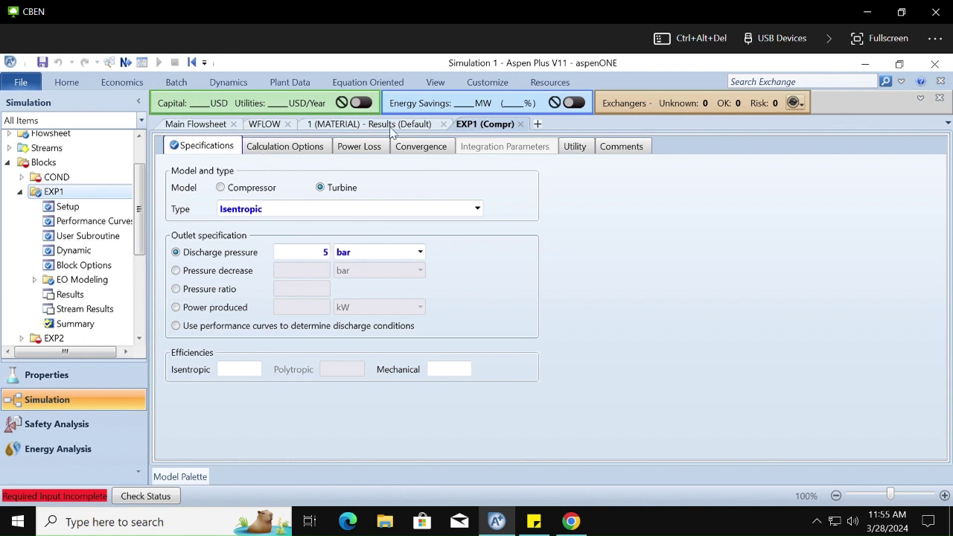
Step: Configure block EXP2 as an isentropic turbine with a discharge pressure of 1 bar
{"action": "left_click", "coordinate": [195, 125]}
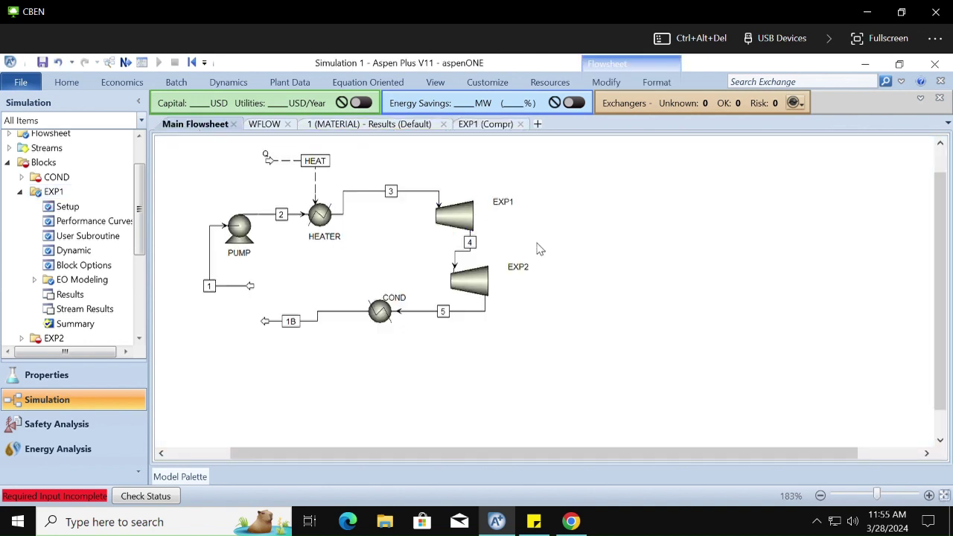
{"action": "double_click", "coordinate": [468, 281]}
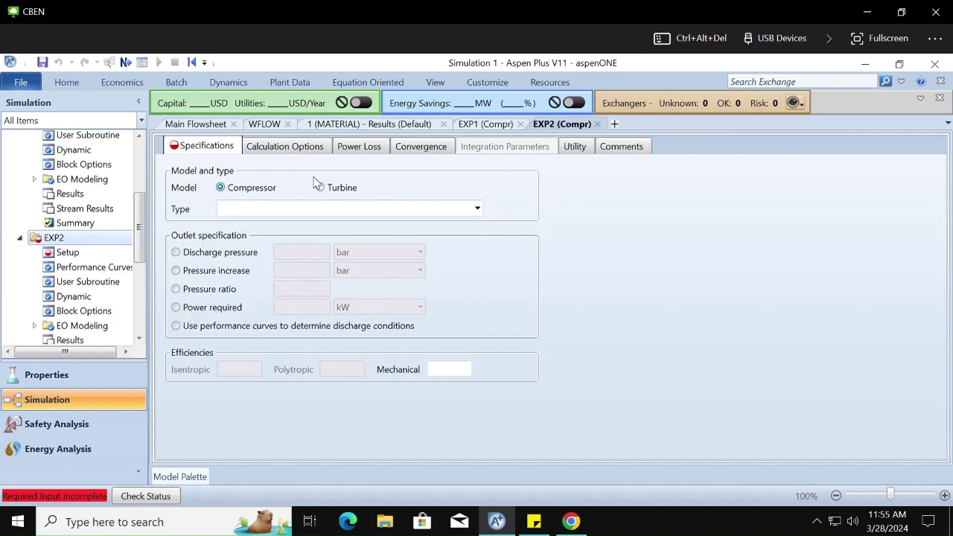
{"action": "left_click", "coordinate": [320, 187]}
{"action": "left_click", "coordinate": [332, 210]}
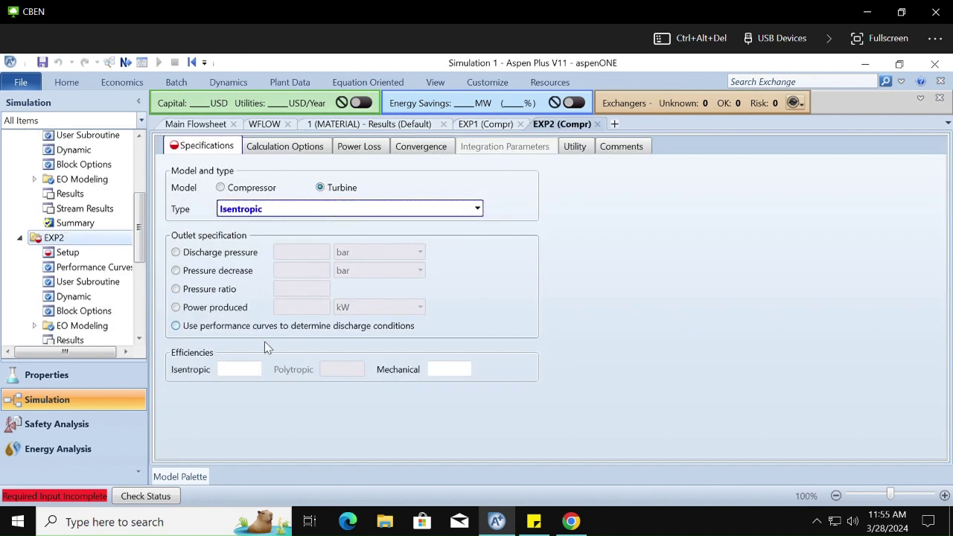
{"action": "left_click", "coordinate": [200, 253]}
{"action": "left_click", "coordinate": [301, 254]}
{"action": "type", "text": "1"}
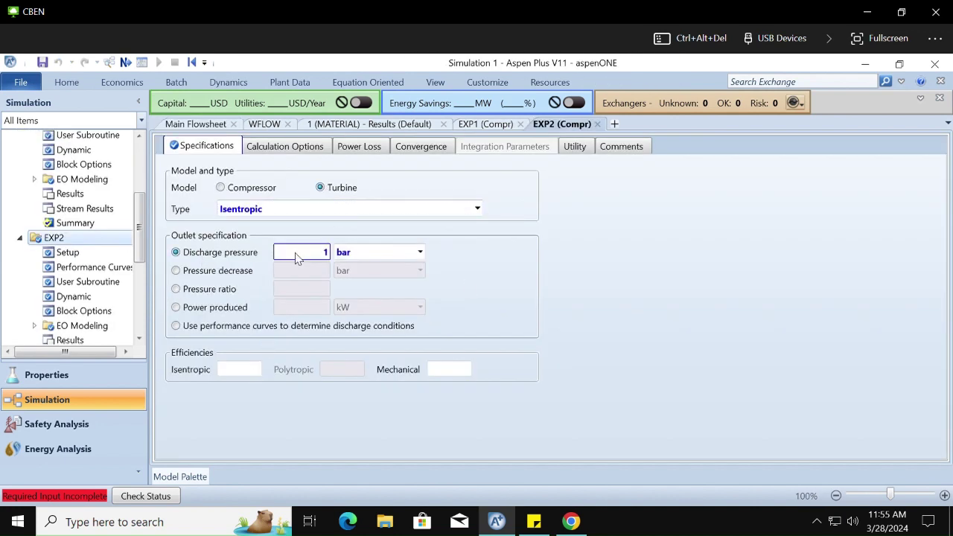
{"action": "right_click", "coordinate": [499, 305]}
{"action": "left_click", "coordinate": [649, 274]}
Step: Return to the main flowsheet and collapse the EXP1 and EXP2 entries in the navigation tree
{"action": "left_click", "coordinate": [188, 124]}
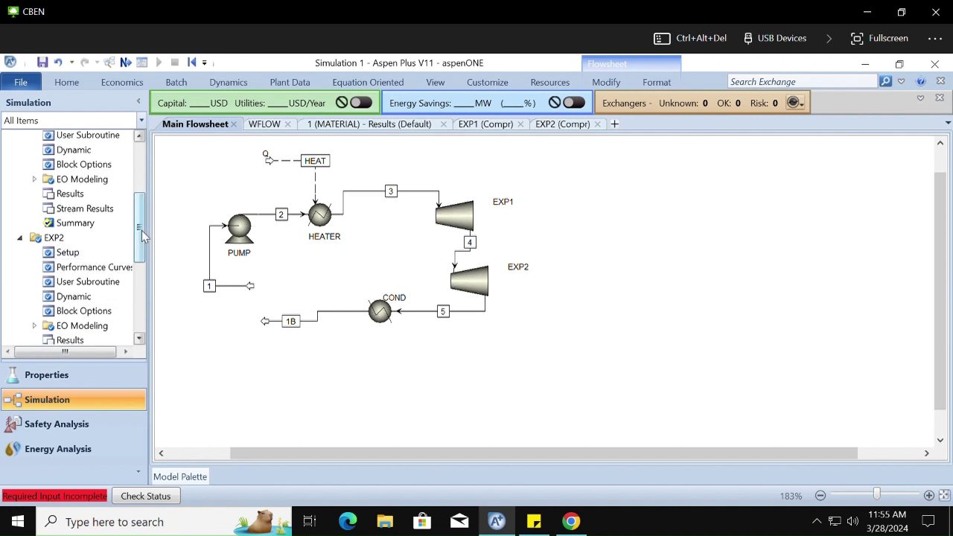
{"action": "scroll", "coordinate": [144, 211], "scroll_direction": "up", "scroll_amount": 4}
{"action": "left_click", "coordinate": [22, 241]}
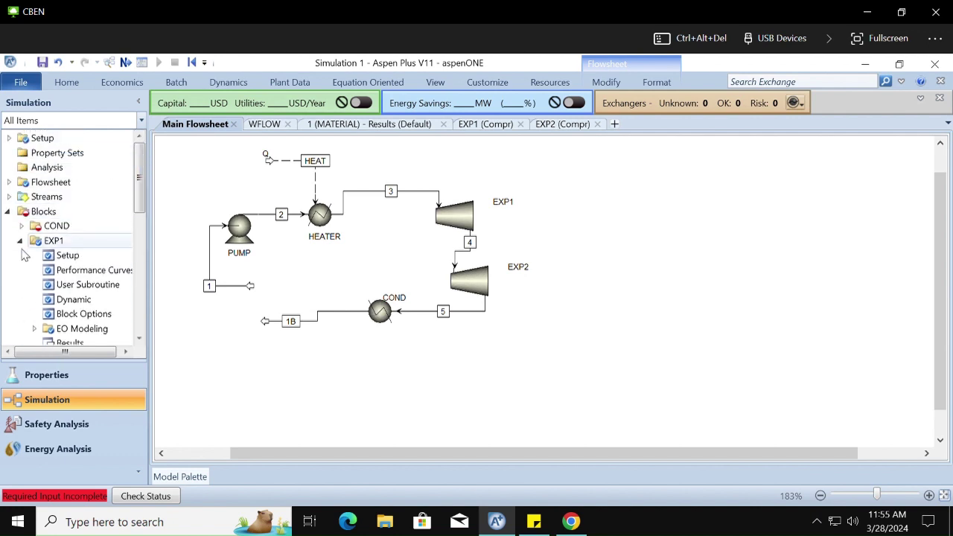
{"action": "left_click", "coordinate": [21, 255]}
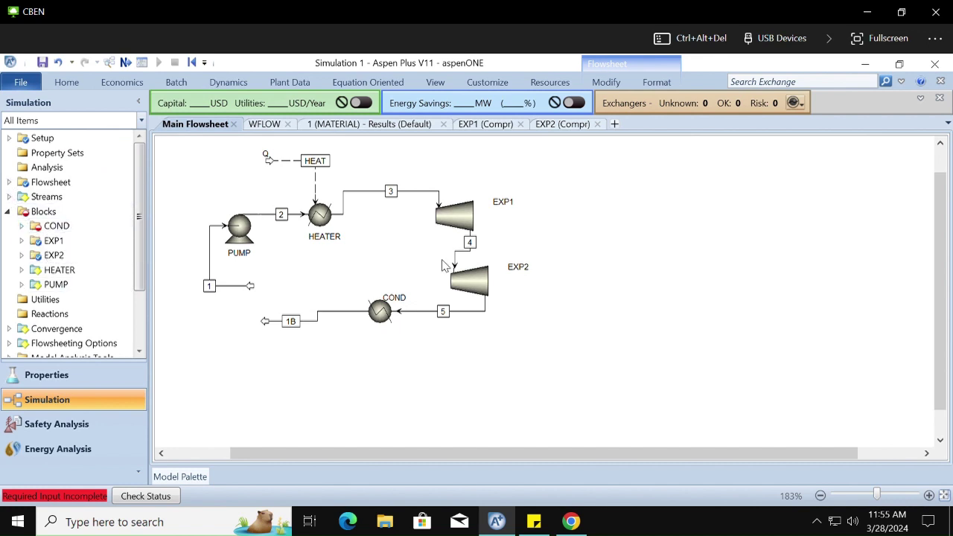
Step: Specify the COND block with a temperature of 95 C and a pressure of 1 bar, and return to the main flowsheet
{"action": "double_click", "coordinate": [387, 315]}
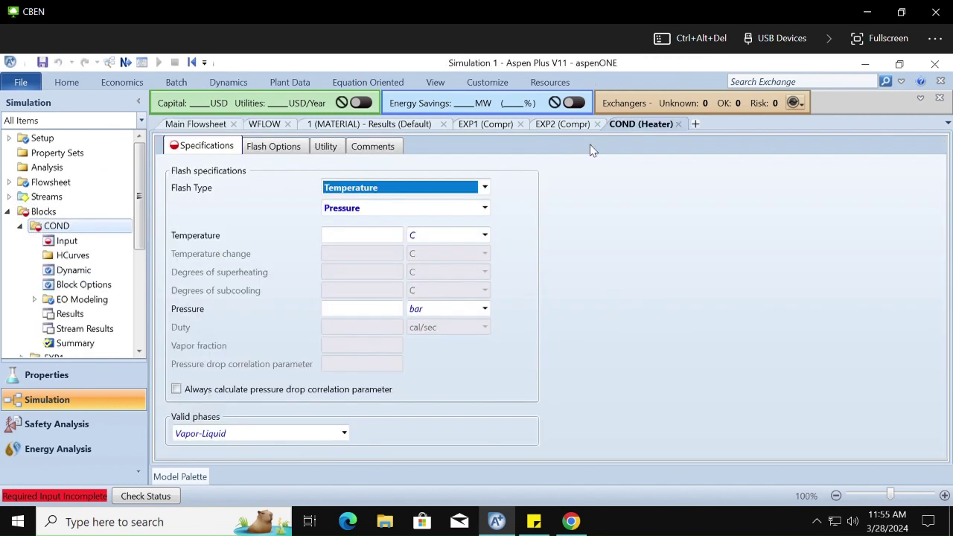
{"action": "left_click", "coordinate": [440, 124]}
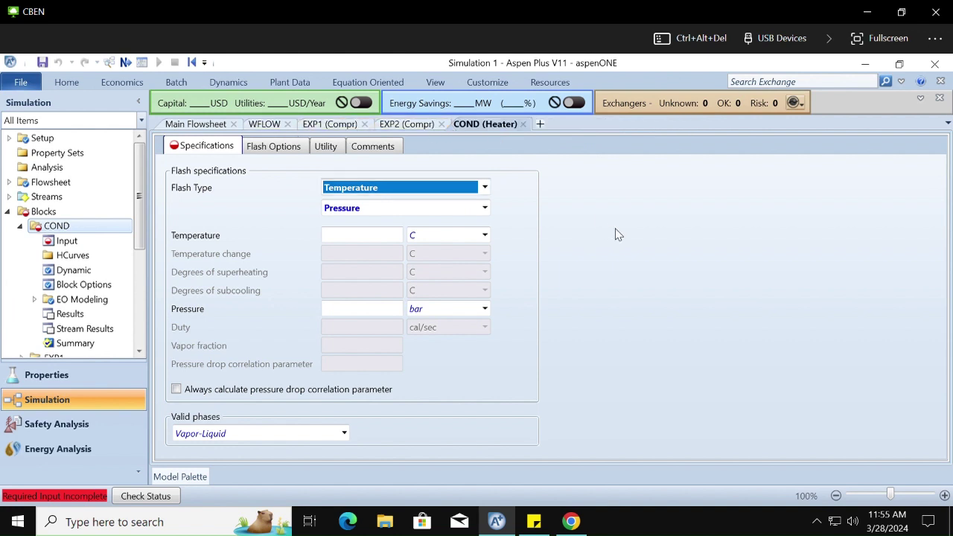
{"action": "left_click", "coordinate": [363, 315]}
{"action": "type", "text": "1"}
{"action": "key", "text": "Return"}
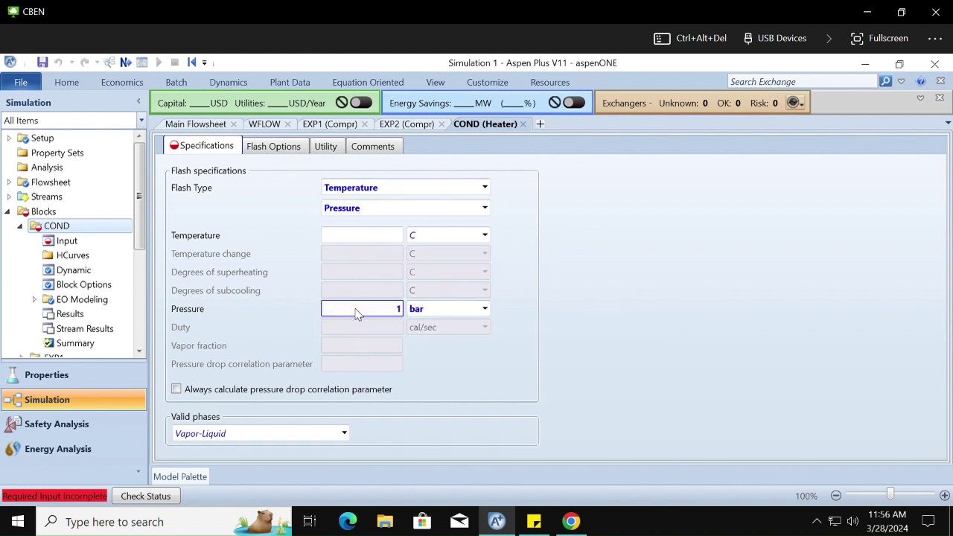
{"action": "left_click", "coordinate": [372, 236]}
{"action": "left_click", "coordinate": [396, 237]}
{"action": "type", "text": "95"}
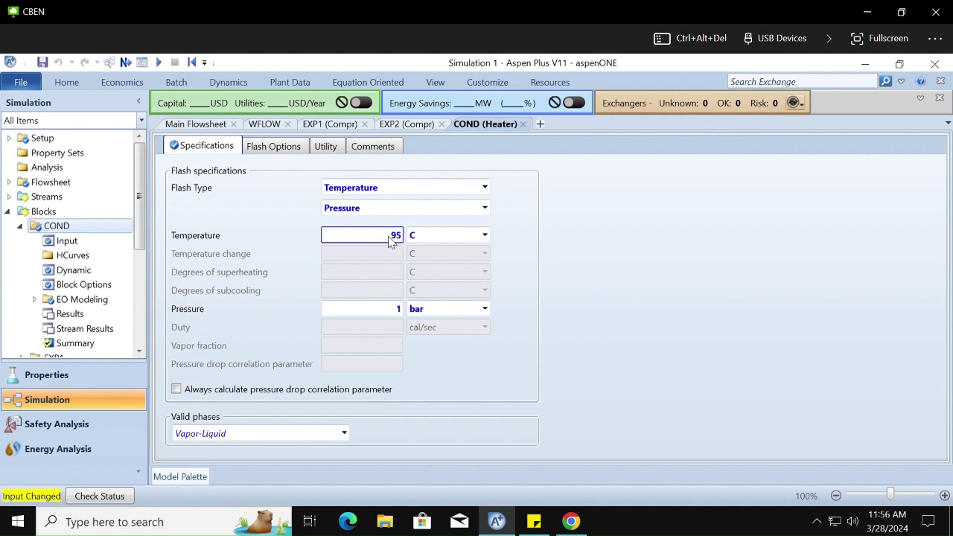
{"action": "key", "text": "Return"}
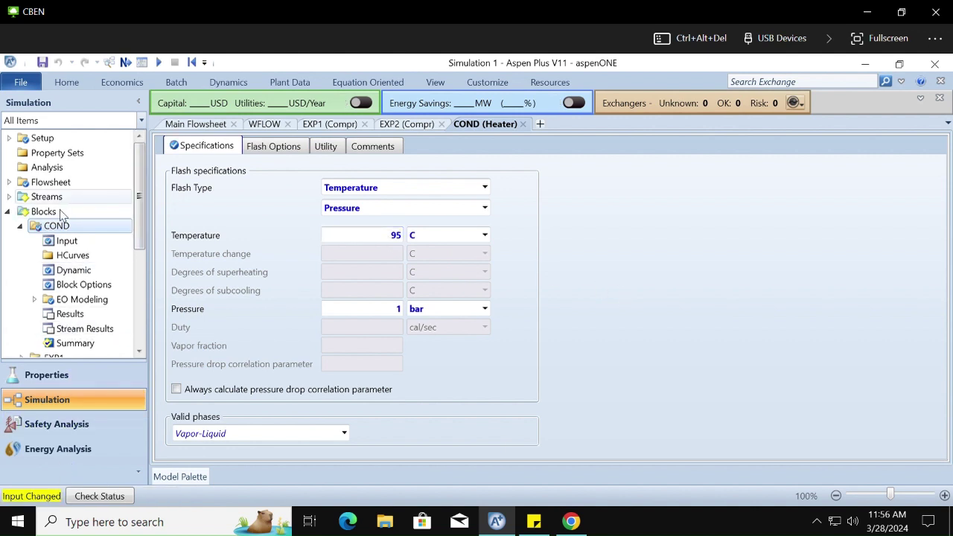
{"action": "left_click", "coordinate": [8, 211]}
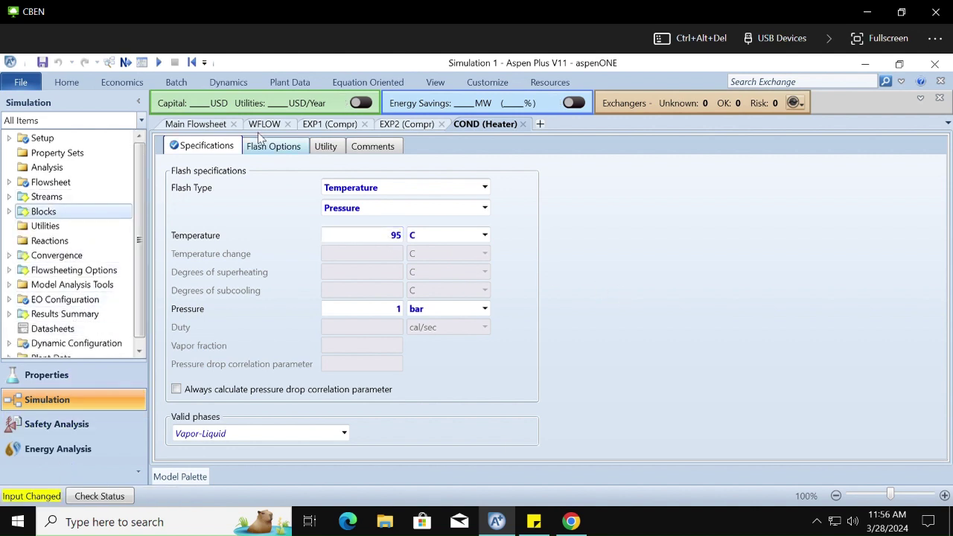
{"action": "left_click", "coordinate": [206, 127]}
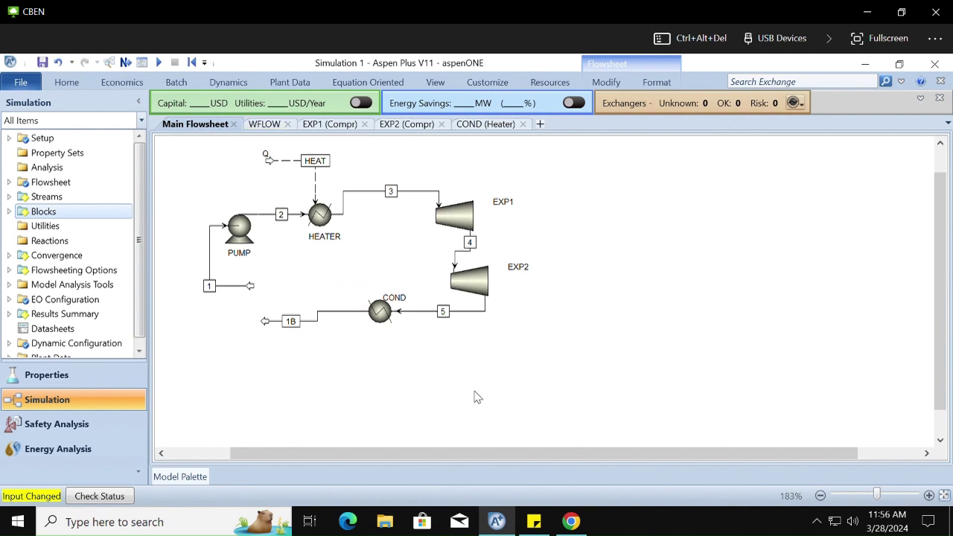
Step: Set the COND block's pressure specification to 0 bar
{"action": "left_click", "coordinate": [481, 127]}
{"action": "left_click", "coordinate": [399, 313]}
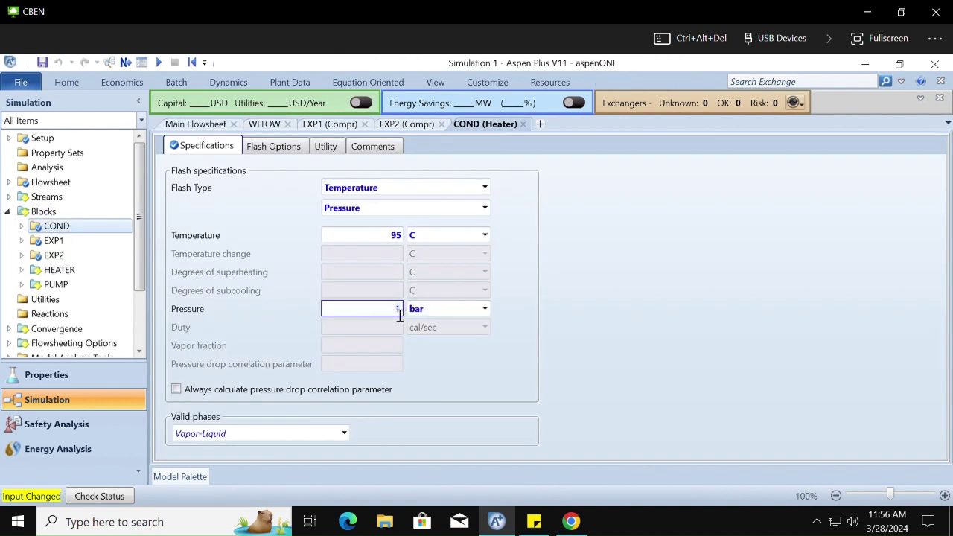
{"action": "type", "text": "0"}
{"action": "left_click", "coordinate": [627, 327]}
Step: Review the input specifications of the EXP1, EXP2 and COND blocks
{"action": "left_click", "coordinate": [332, 127]}
{"action": "left_click", "coordinate": [195, 125]}
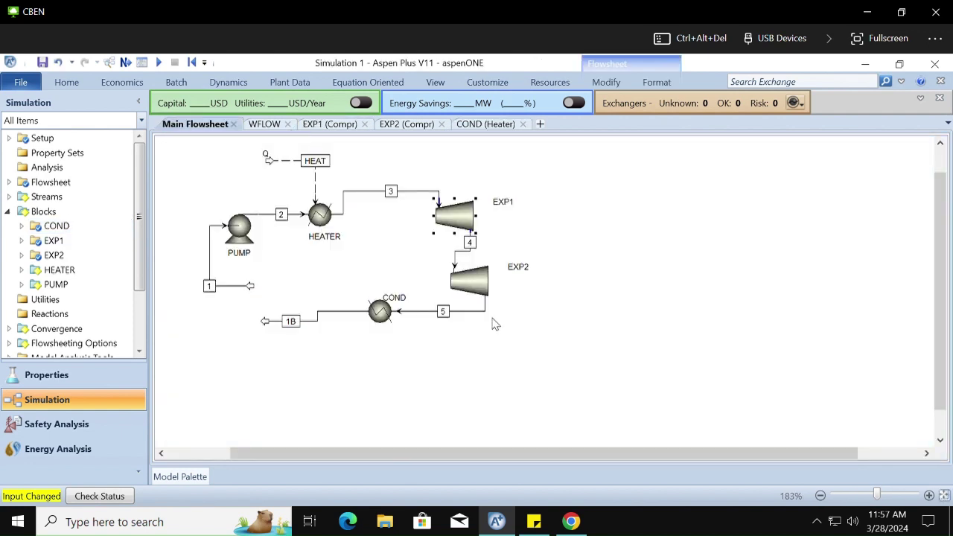
{"action": "left_click", "coordinate": [119, 64]}
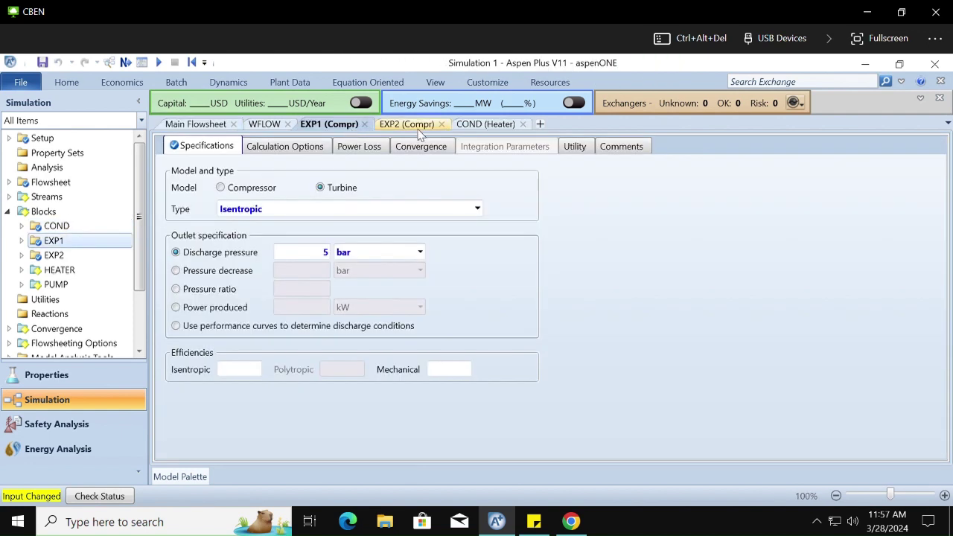
{"action": "left_click", "coordinate": [119, 64]}
{"action": "left_click", "coordinate": [119, 65]}
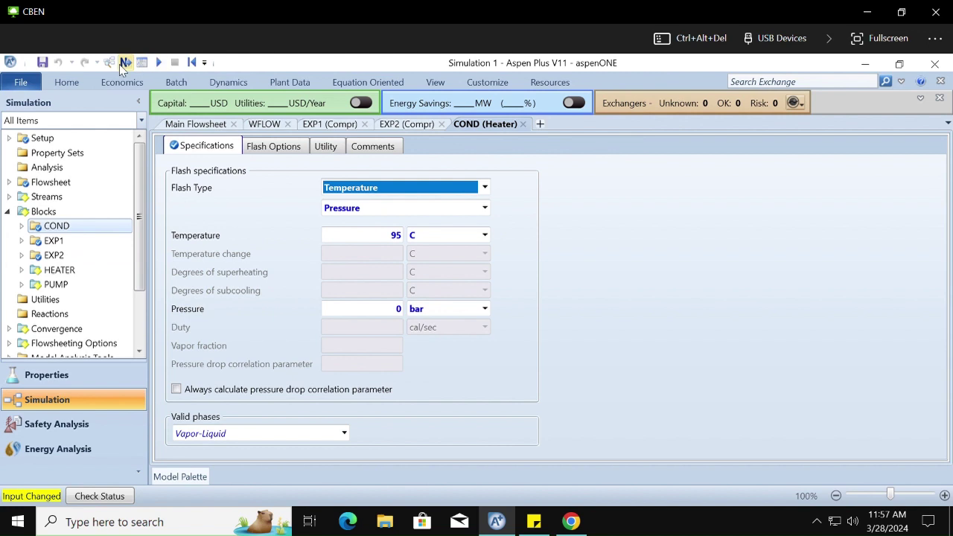
Step: Run the simulation from the main flowsheet and display the Run-Status results form
{"action": "left_click", "coordinate": [157, 62]}
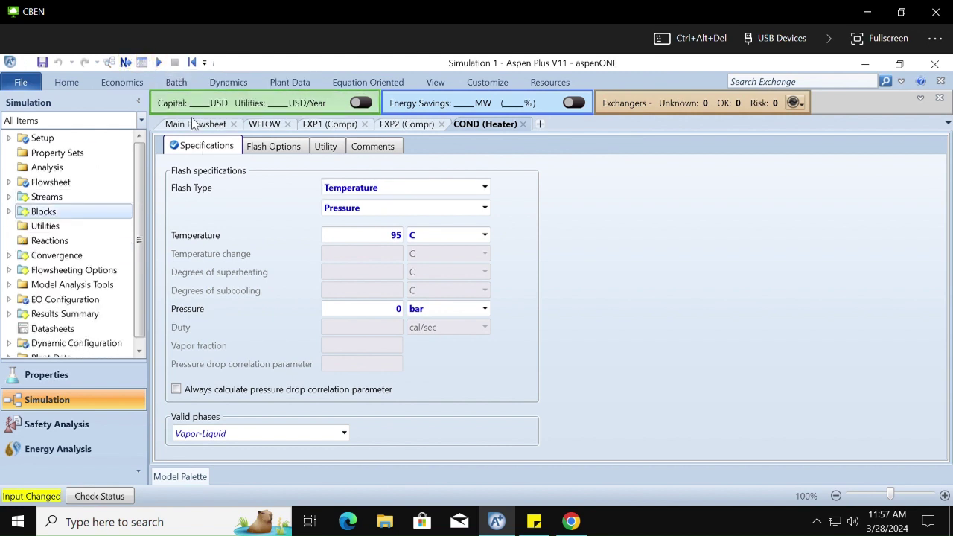
{"action": "left_click", "coordinate": [192, 123]}
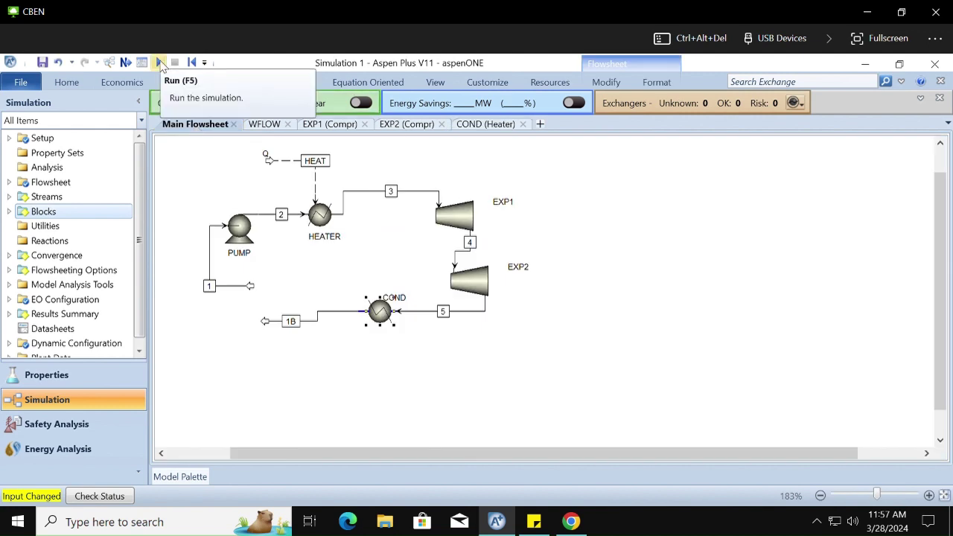
{"action": "left_click", "coordinate": [160, 63]}
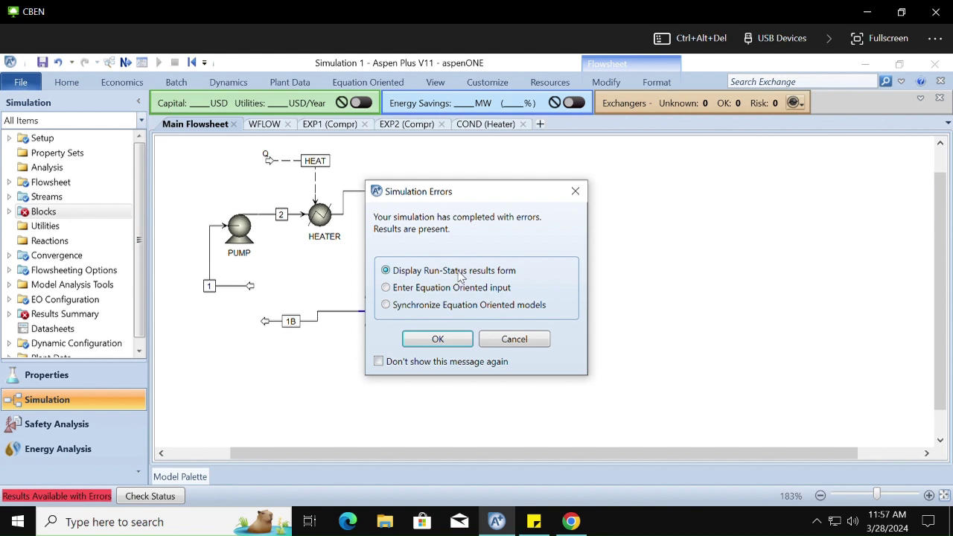
{"action": "left_click", "coordinate": [437, 340]}
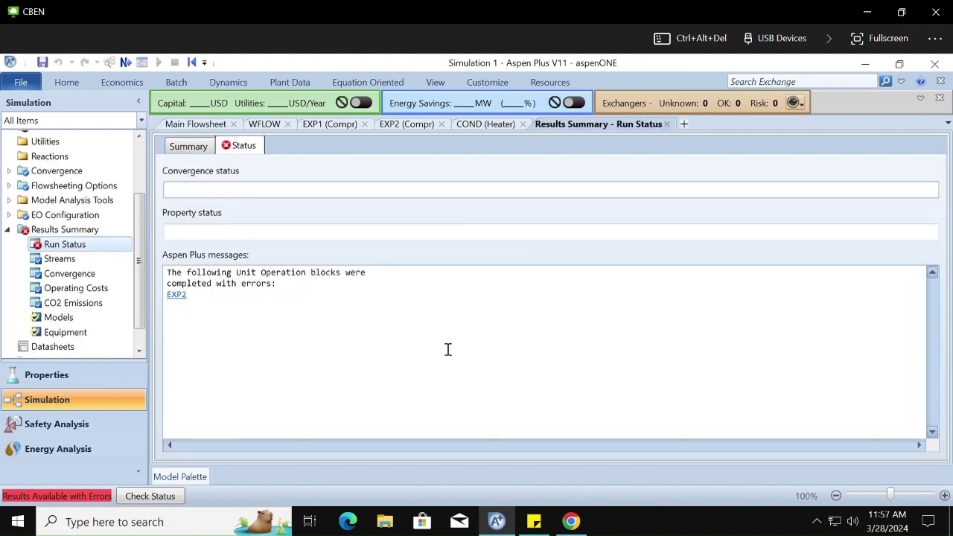
Step: Examine the status messages of block EXP2, close the run status form, and check the block's specifications
{"action": "left_click", "coordinate": [187, 296]}
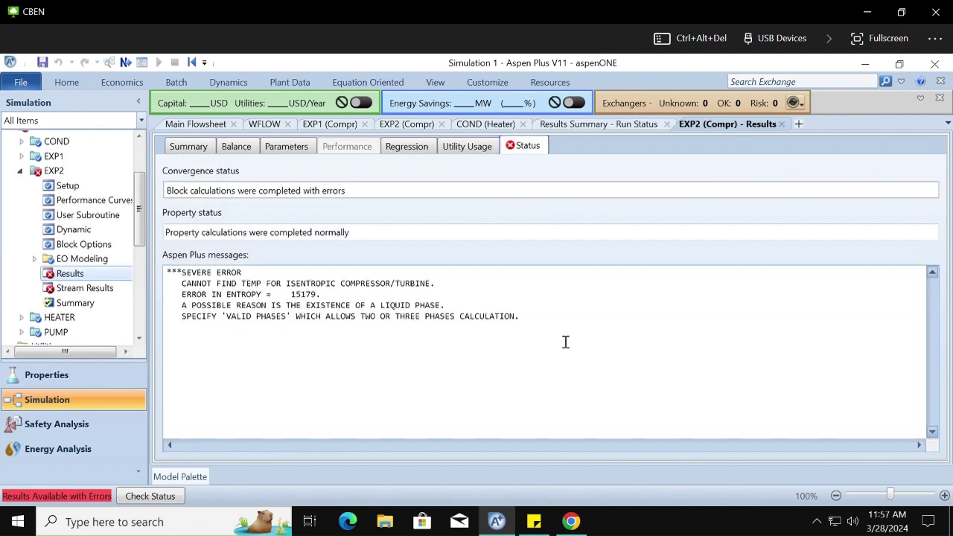
{"action": "right_click", "coordinate": [208, 318]}
{"action": "left_click", "coordinate": [411, 345]}
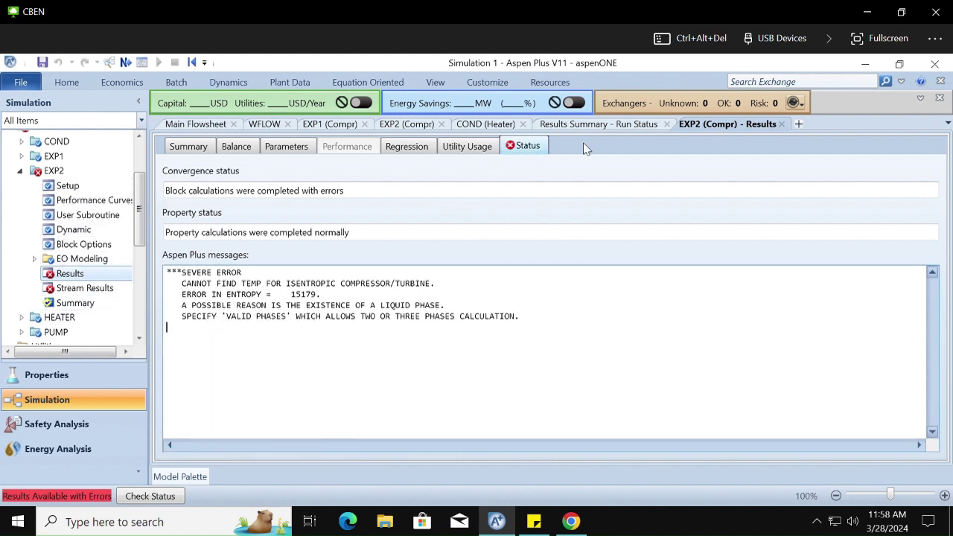
{"action": "left_click", "coordinate": [667, 124]}
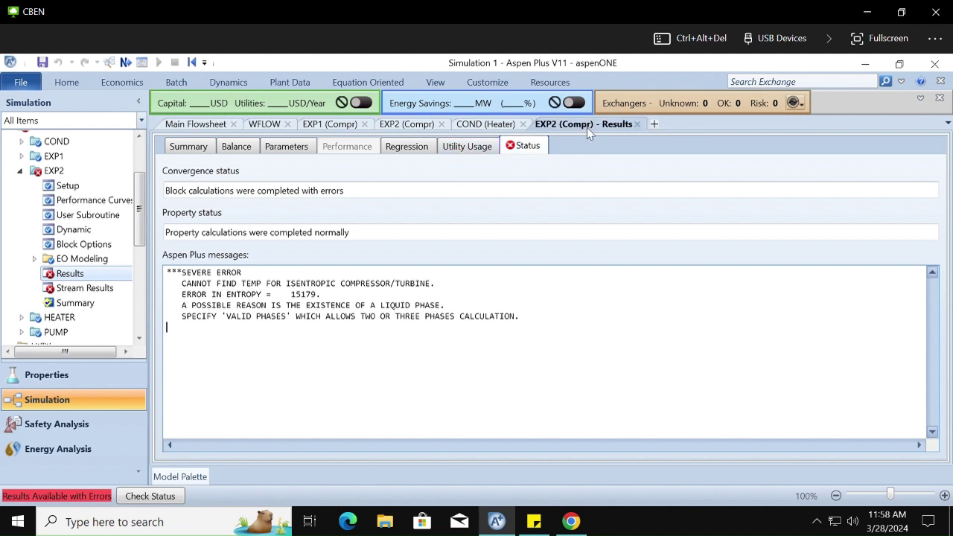
{"action": "left_click", "coordinate": [406, 125]}
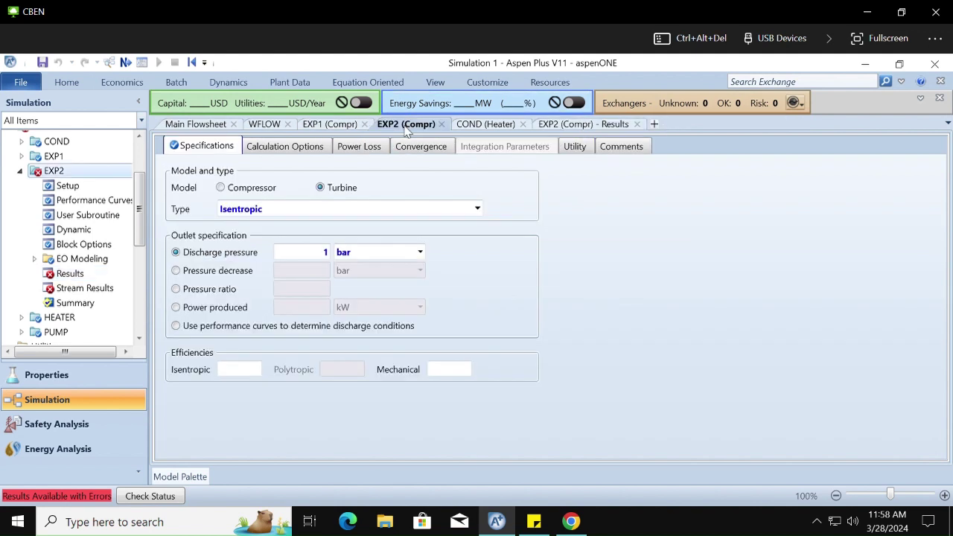
{"action": "left_click", "coordinate": [578, 124]}
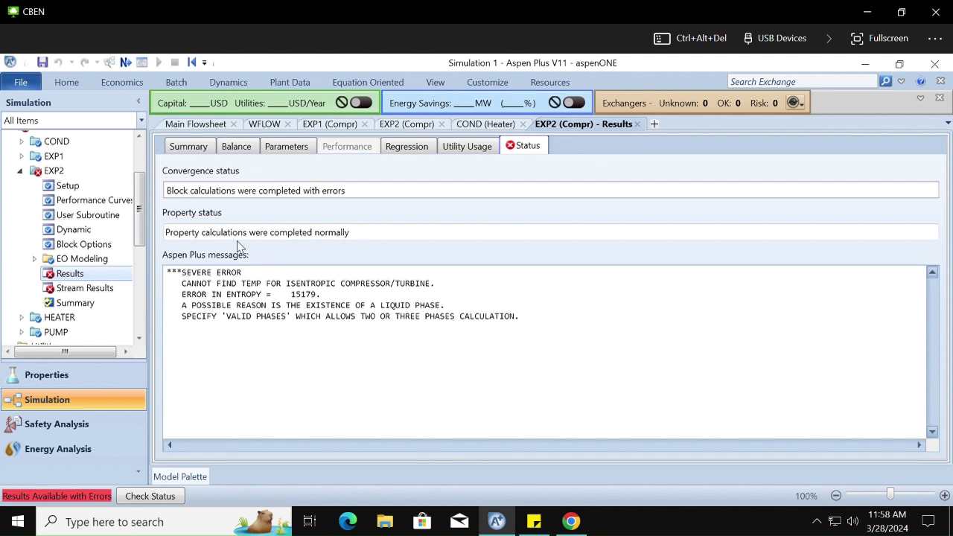
Step: Set the valid phases in the convergence settings of block EXP2 to Vapor-Liquid
{"action": "left_click", "coordinate": [71, 186]}
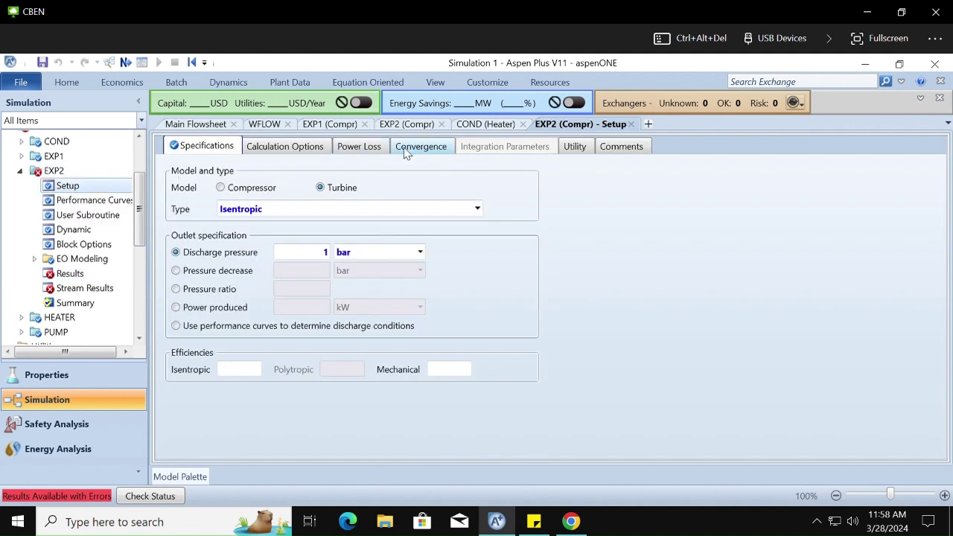
{"action": "left_click", "coordinate": [406, 149]}
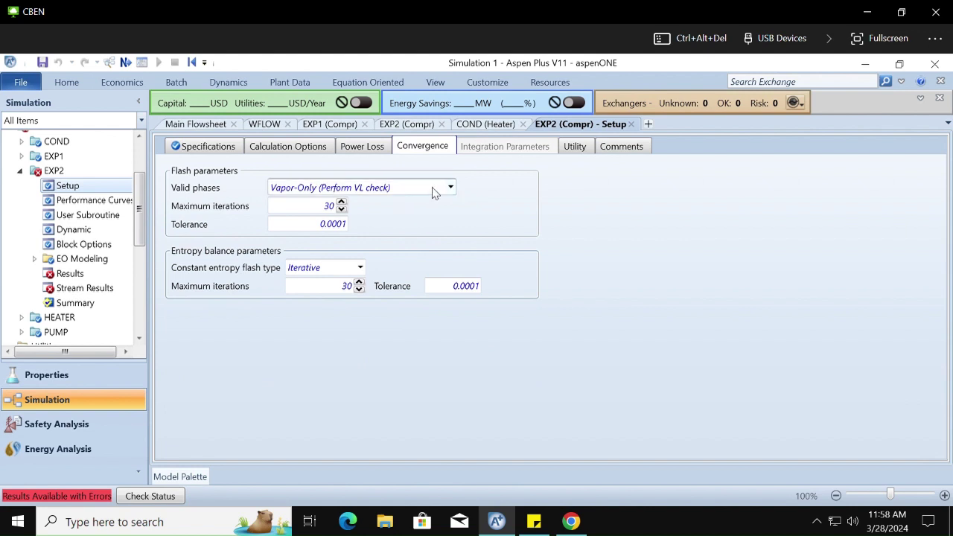
{"action": "left_click", "coordinate": [434, 192]}
{"action": "scroll", "coordinate": [435, 193], "scroll_direction": "down", "scroll_amount": 1}
{"action": "scroll", "coordinate": [434, 192], "scroll_direction": "down", "scroll_amount": 4}
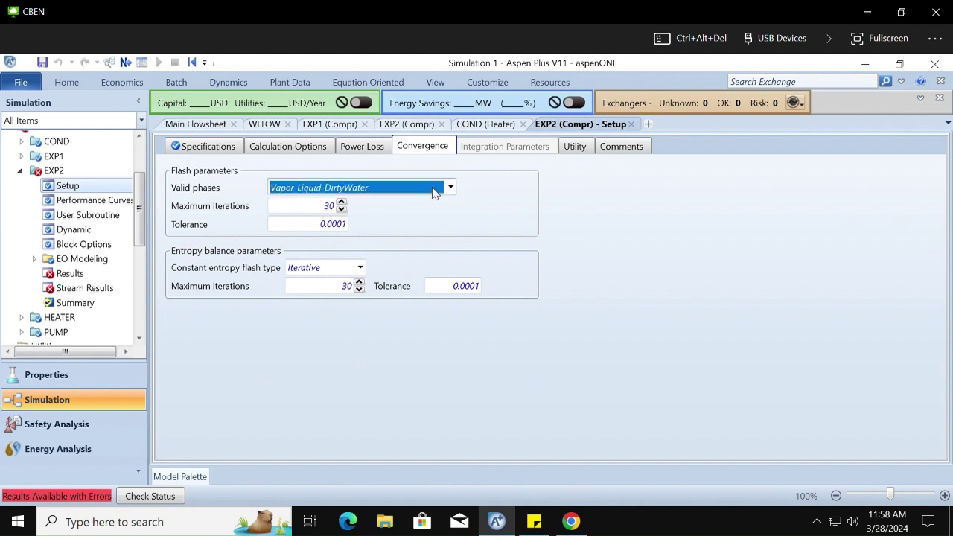
{"action": "scroll", "coordinate": [434, 192], "scroll_direction": "up", "scroll_amount": 1}
{"action": "scroll", "coordinate": [434, 192], "scroll_direction": "down", "scroll_amount": 2}
{"action": "scroll", "coordinate": [434, 192], "scroll_direction": "up", "scroll_amount": 4}
{"action": "scroll", "coordinate": [434, 192], "scroll_direction": "up", "scroll_amount": 1}
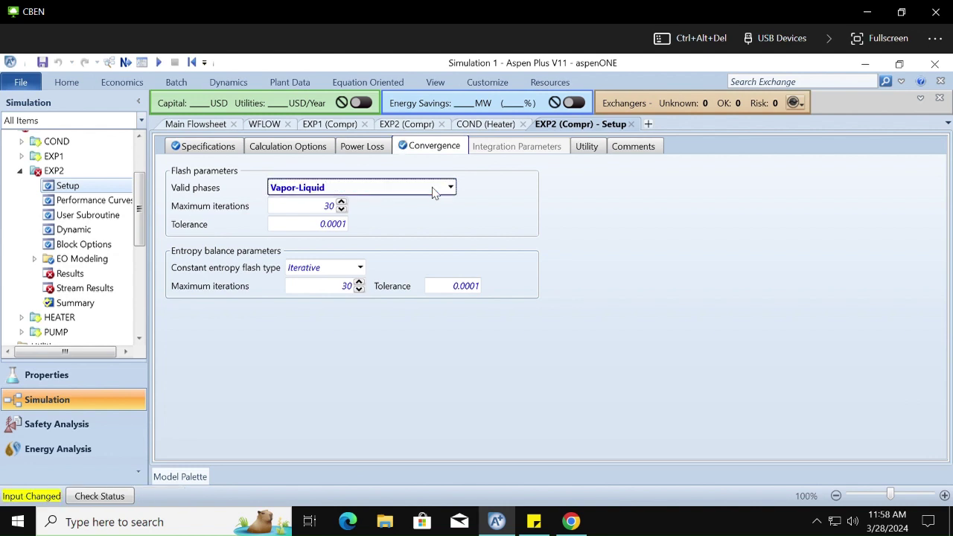
{"action": "left_click", "coordinate": [446, 240]}
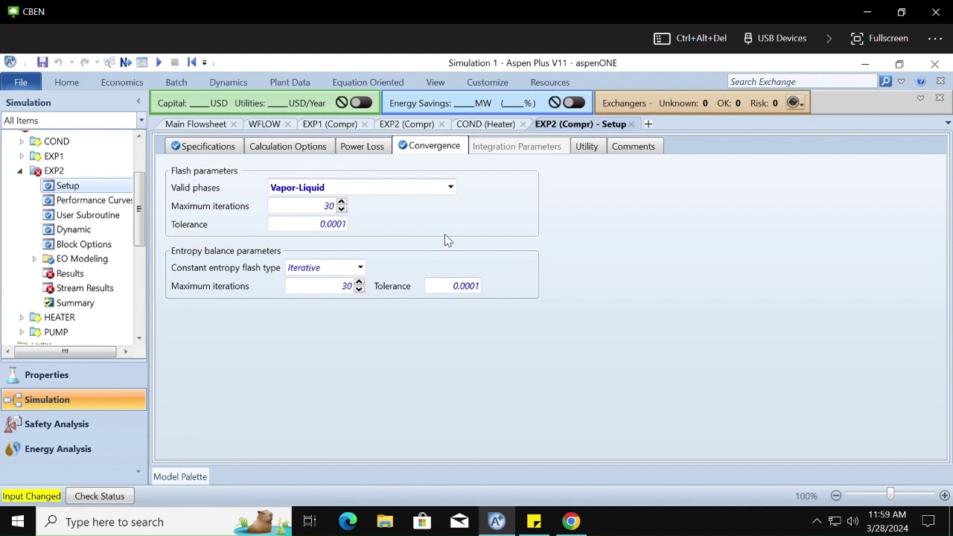
Step: Switch to the sticky note and add the line "Errored bc too much liquid in an only vapor turbine"
{"action": "left_click", "coordinate": [534, 521]}
{"action": "left_click", "coordinate": [899, 294]}
{"action": "key", "text": "Return"}
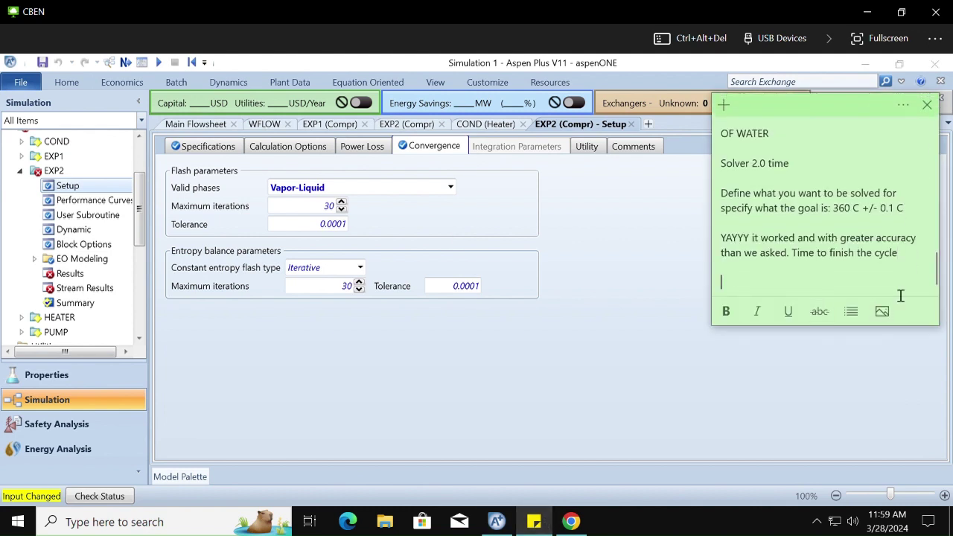
{"action": "type", "text": "Errored bc too much"}
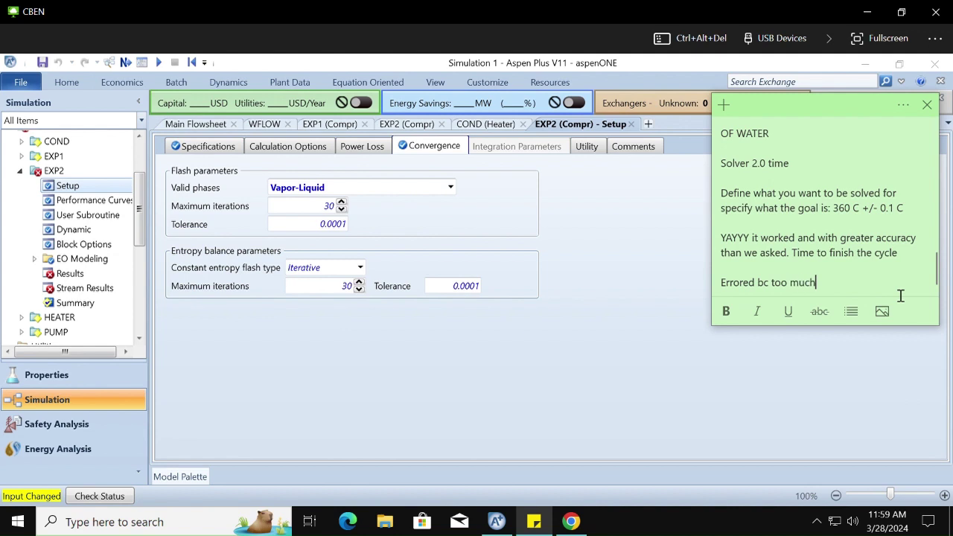
{"action": "type", "text": " liquid in an only vapor turbine"}
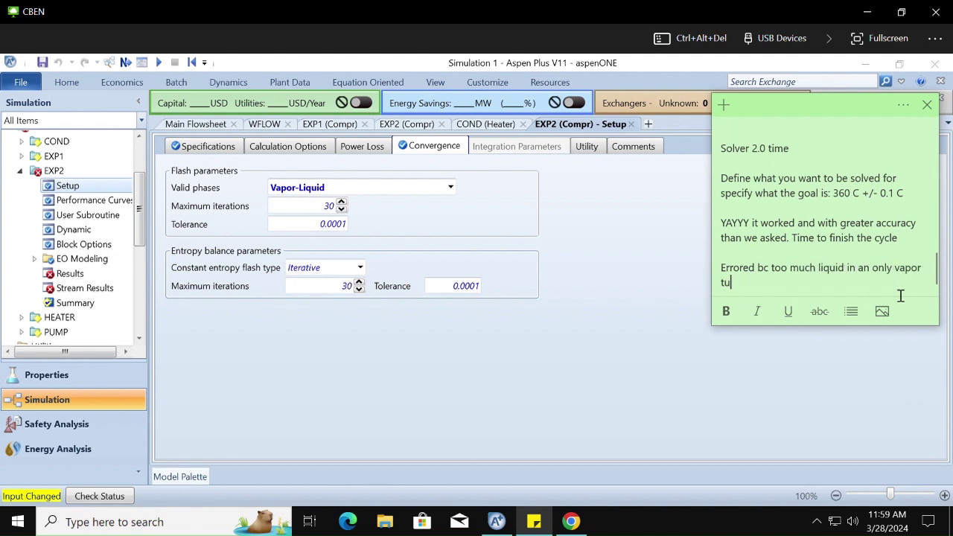
{"action": "key", "text": "Return"}
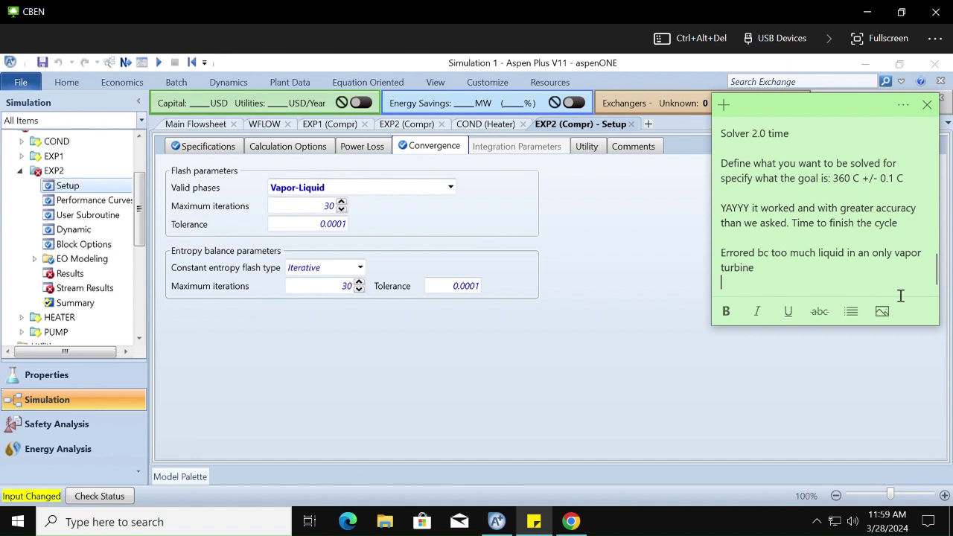
Step: Rerun the simulation, return to the main flowsheet and collapse the EXP2 branch in the navigation tree
{"action": "left_click", "coordinate": [159, 62]}
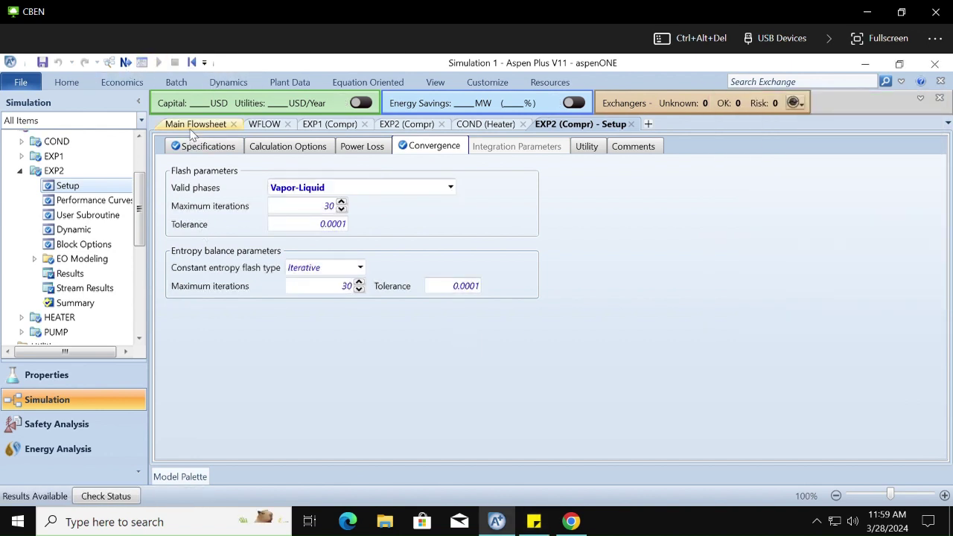
{"action": "left_click", "coordinate": [196, 124]}
{"action": "left_click", "coordinate": [20, 171]}
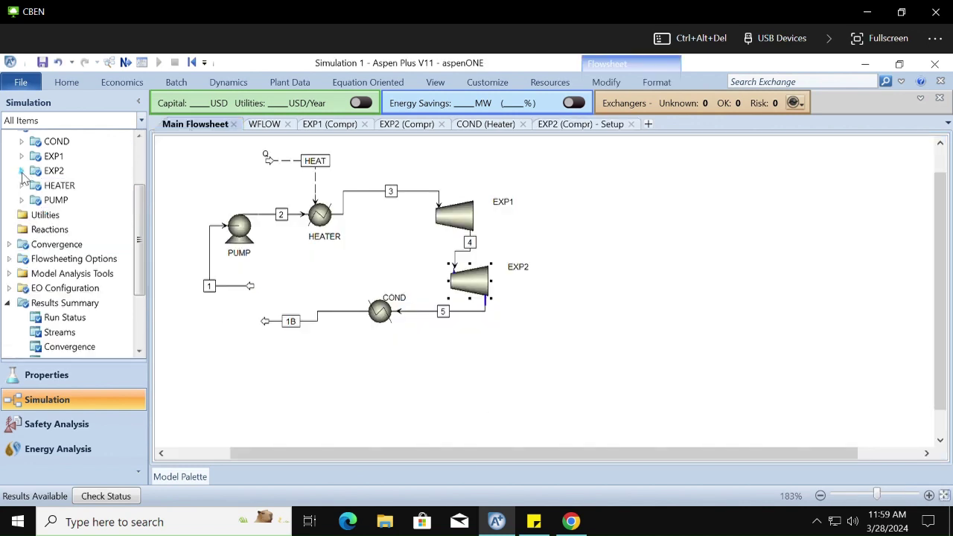
Step: Check the status of all blocks in the Blocks list and collapse the Blocks and Results Summary branches in the navigation tree
{"action": "left_click_drag", "start_coordinate": [140, 254], "coordinate": [139, 198]}
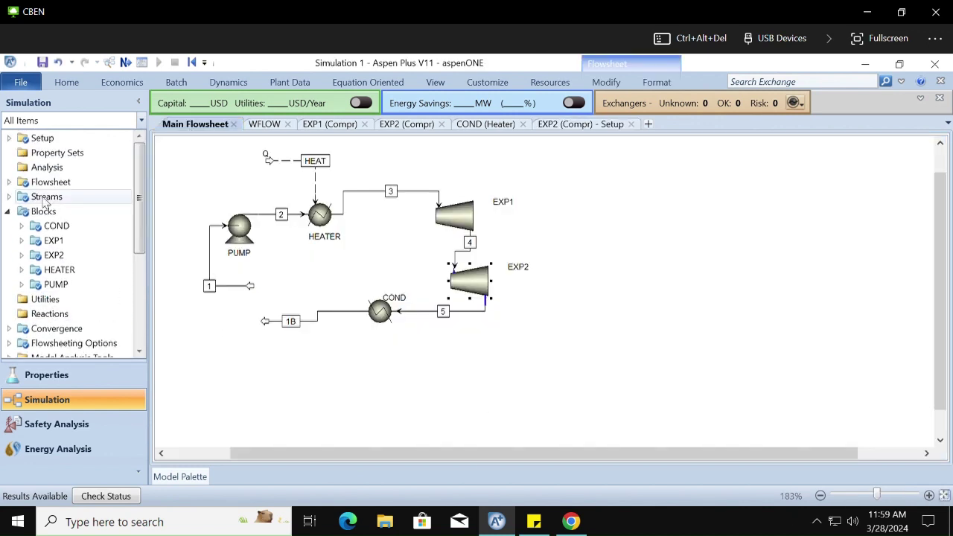
{"action": "left_click", "coordinate": [9, 211]}
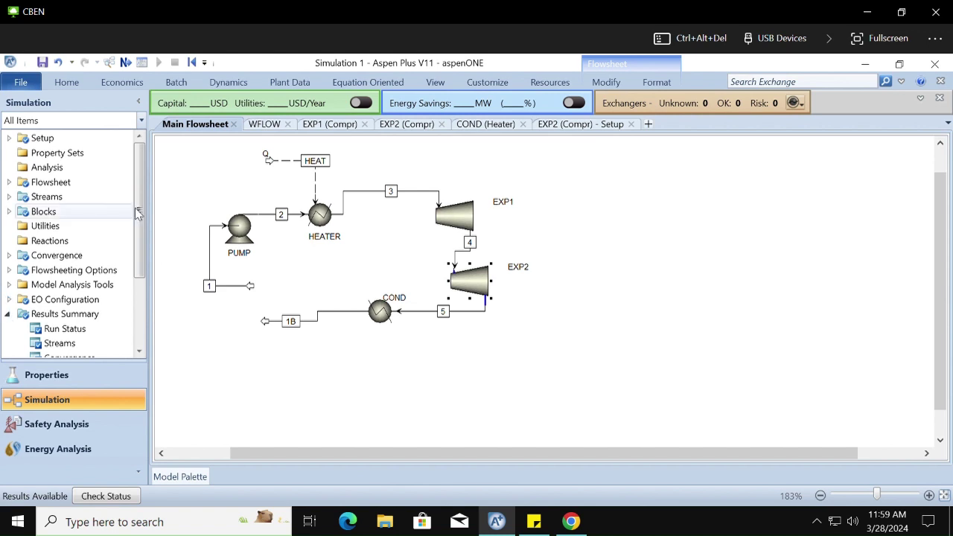
{"action": "double_click", "coordinate": [43, 212]}
{"action": "right_click", "coordinate": [139, 277]}
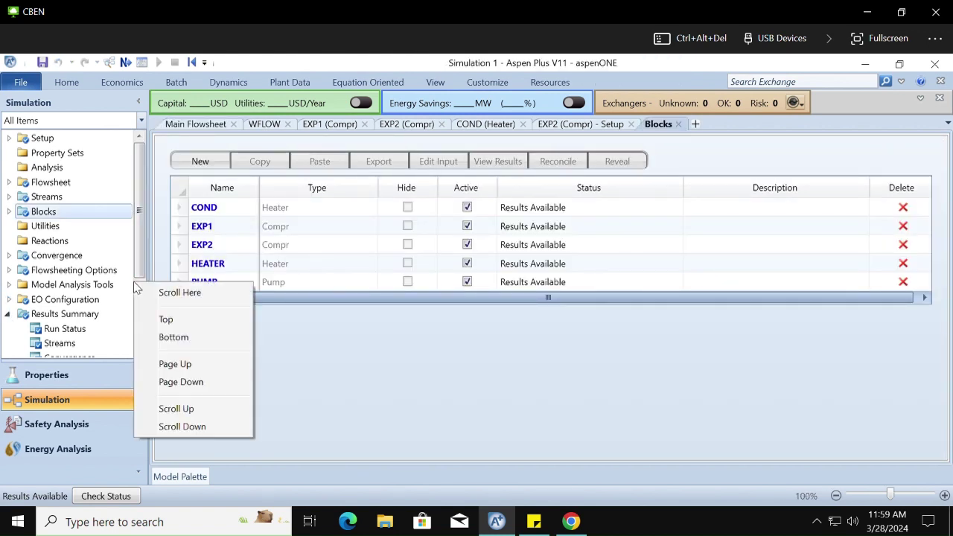
{"action": "left_click", "coordinate": [179, 291]}
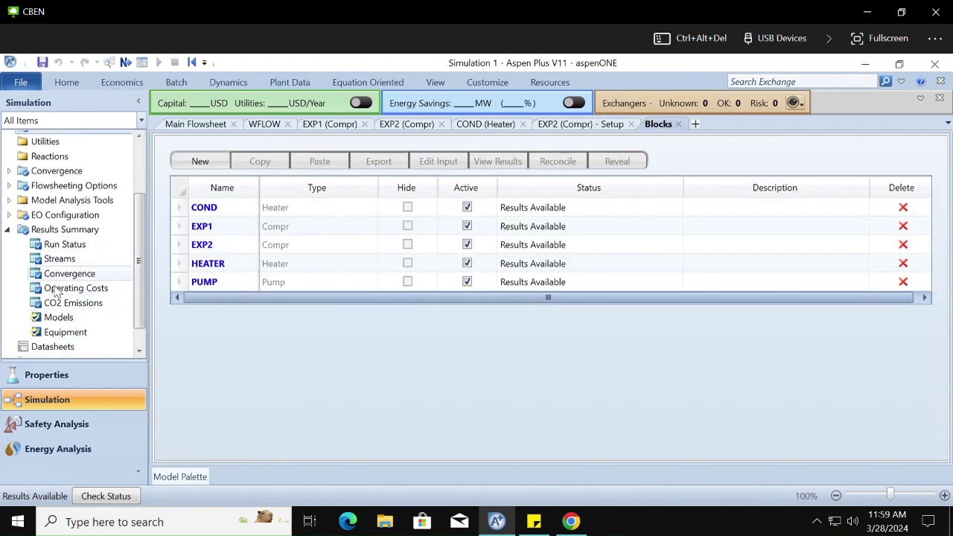
{"action": "left_click", "coordinate": [7, 230]}
{"action": "left_click", "coordinate": [7, 205]}
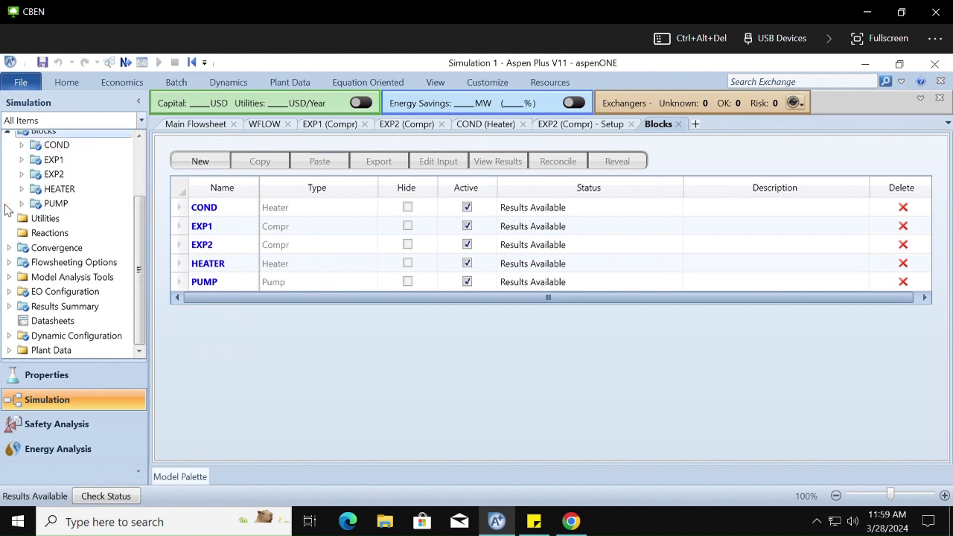
{"action": "left_click", "coordinate": [7, 133]}
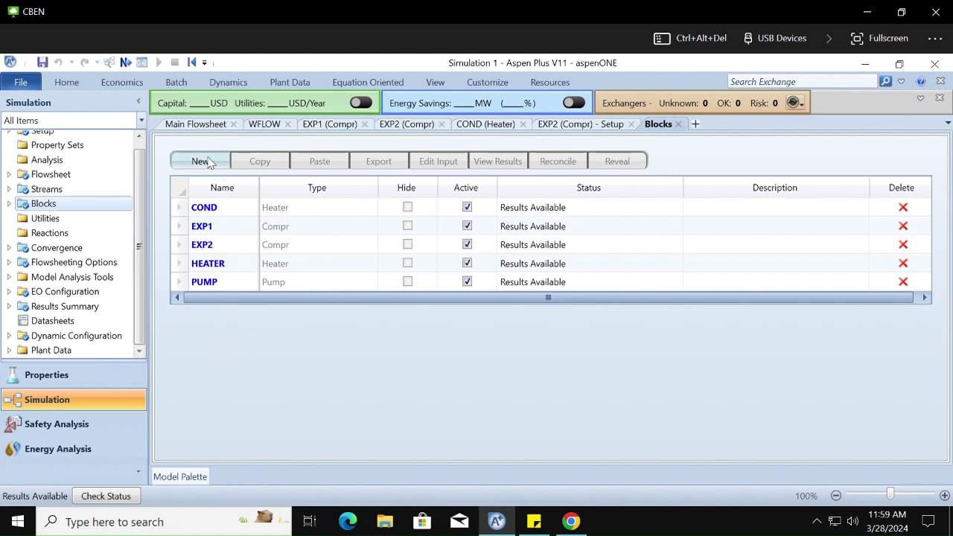
Step: View the results of stream 1 from the main flowsheet and close the form
{"action": "left_click", "coordinate": [194, 125]}
{"action": "right_click", "coordinate": [211, 253]}
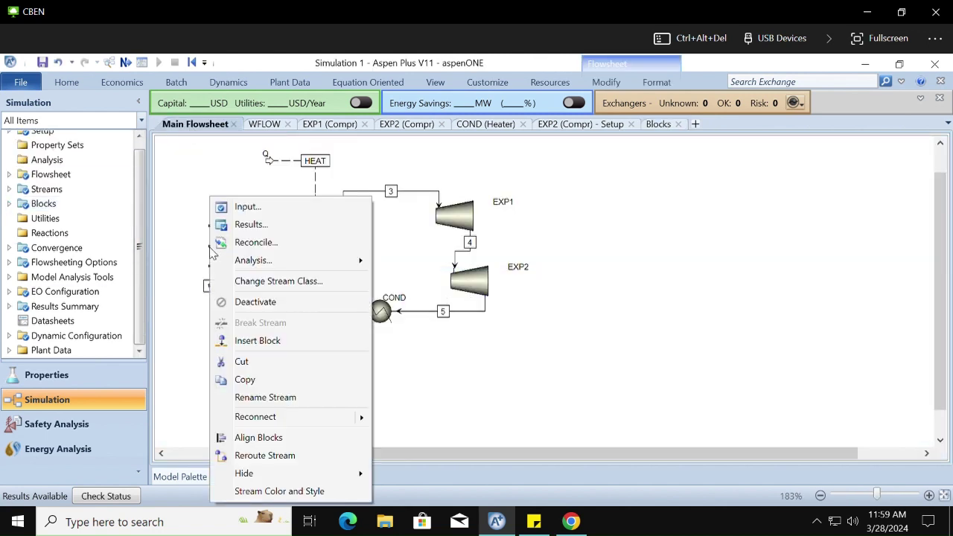
{"action": "left_click", "coordinate": [249, 225]}
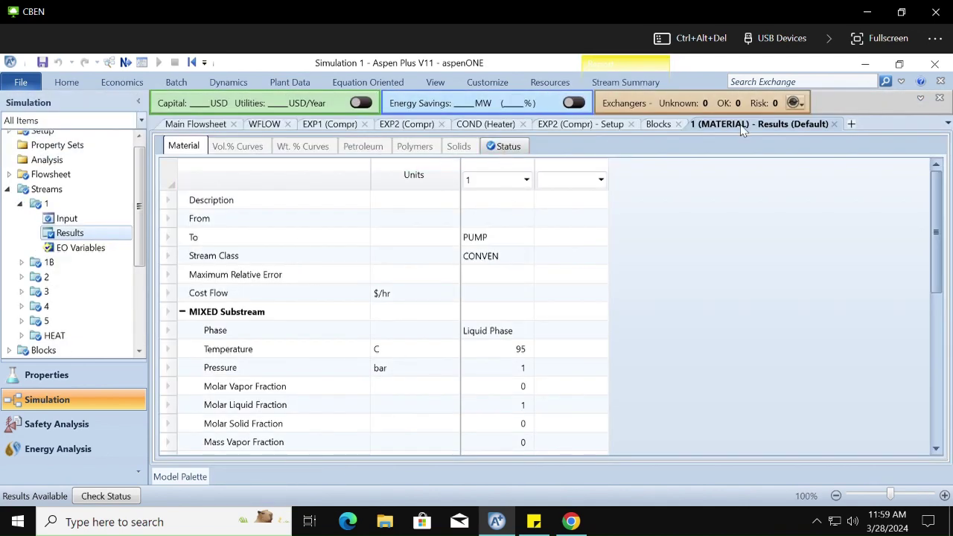
{"action": "left_click", "coordinate": [834, 124]}
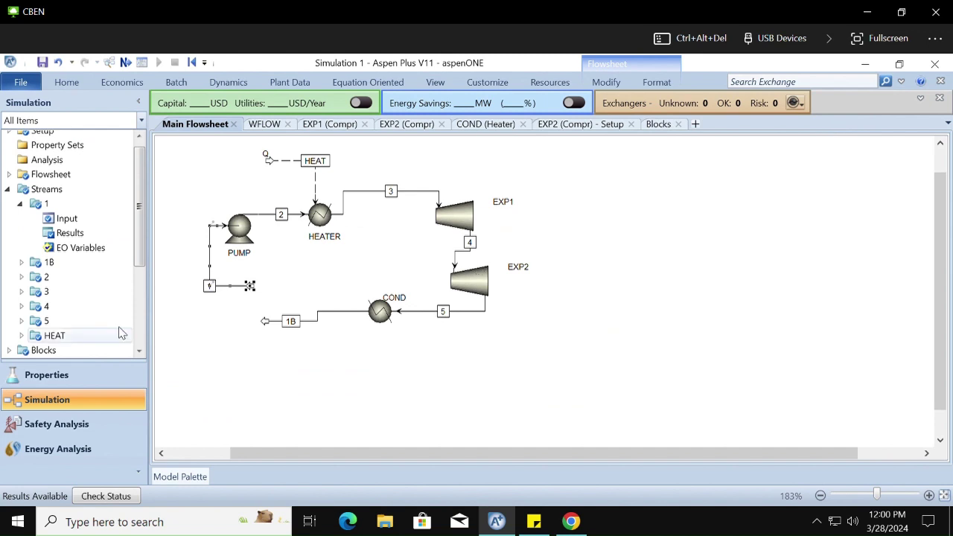
Step: Collapse the Streams branch and display the results summary for all streams
{"action": "left_click", "coordinate": [21, 204]}
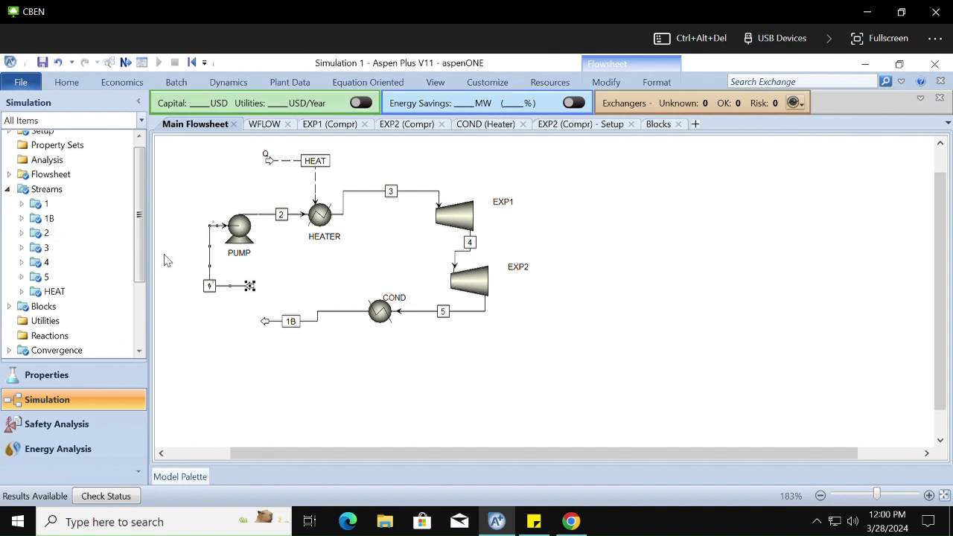
{"action": "left_click", "coordinate": [7, 189]}
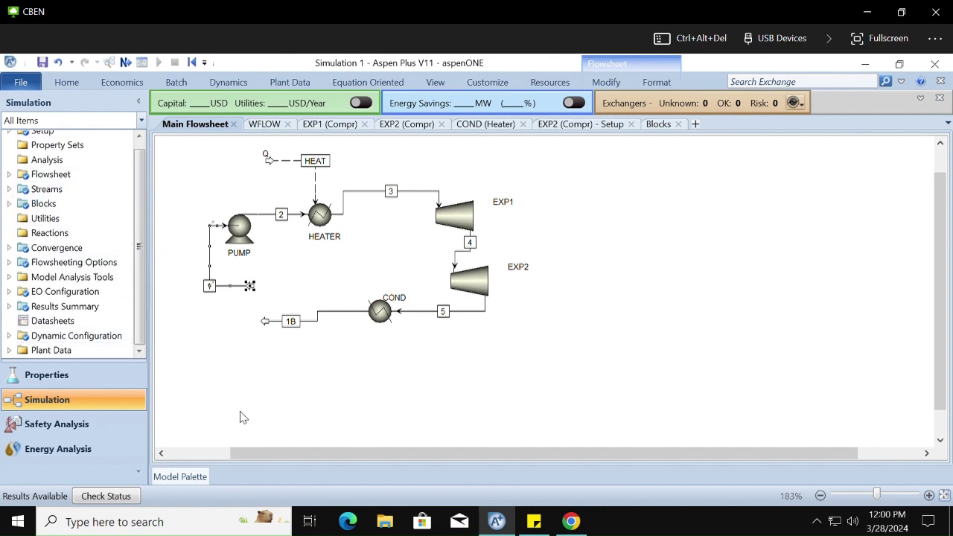
{"action": "left_click", "coordinate": [8, 306]}
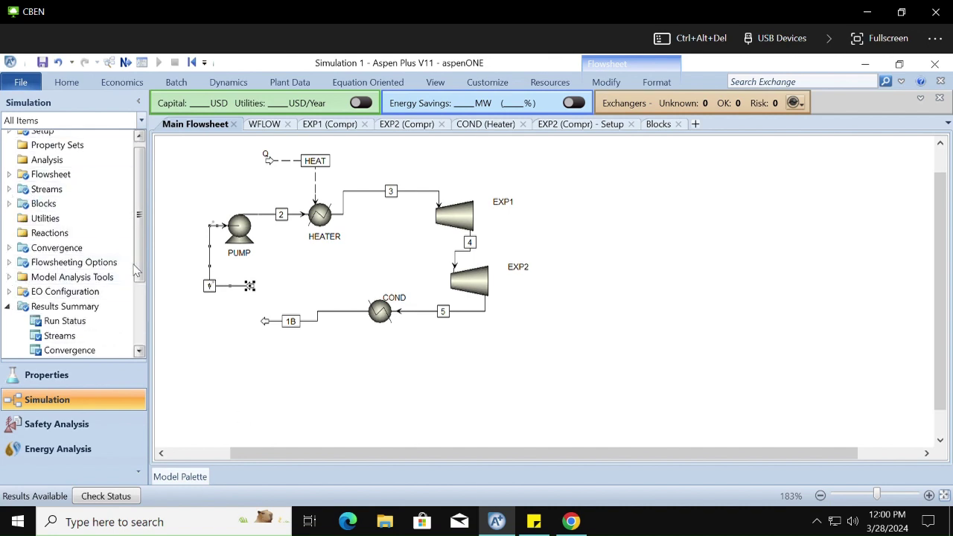
{"action": "scroll", "coordinate": [141, 286], "scroll_direction": "down", "scroll_amount": 2}
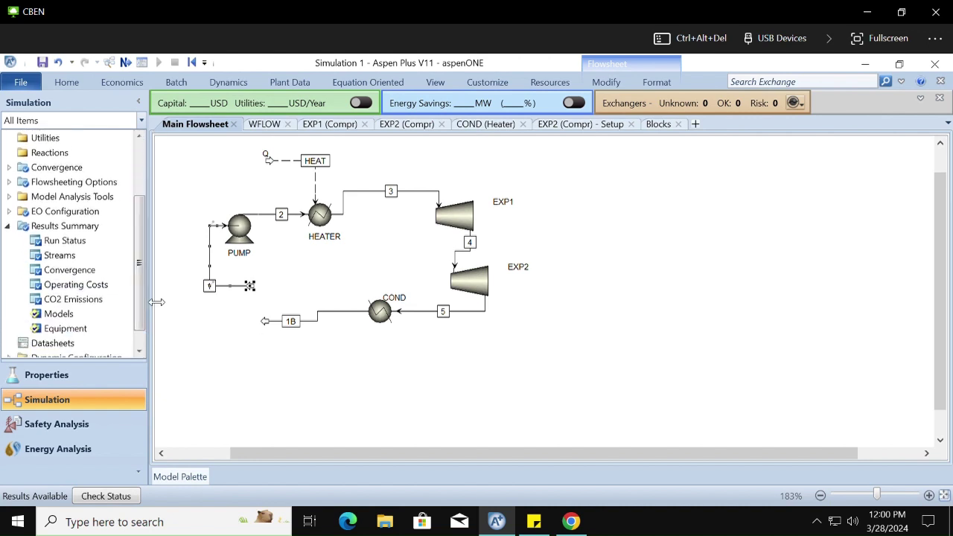
{"action": "left_click", "coordinate": [41, 260]}
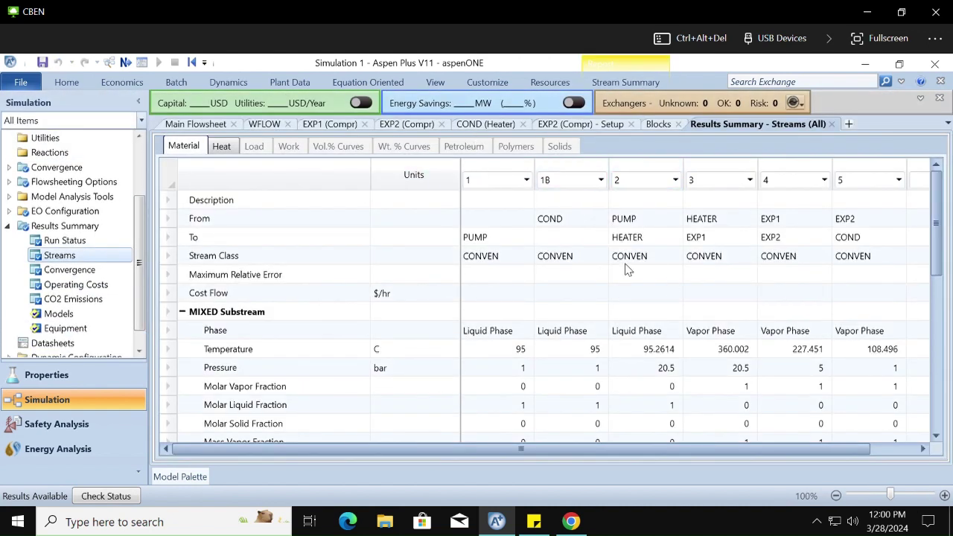
Step: Close all open forms so that only the main flowsheet remains open
{"action": "left_click", "coordinate": [669, 127]}
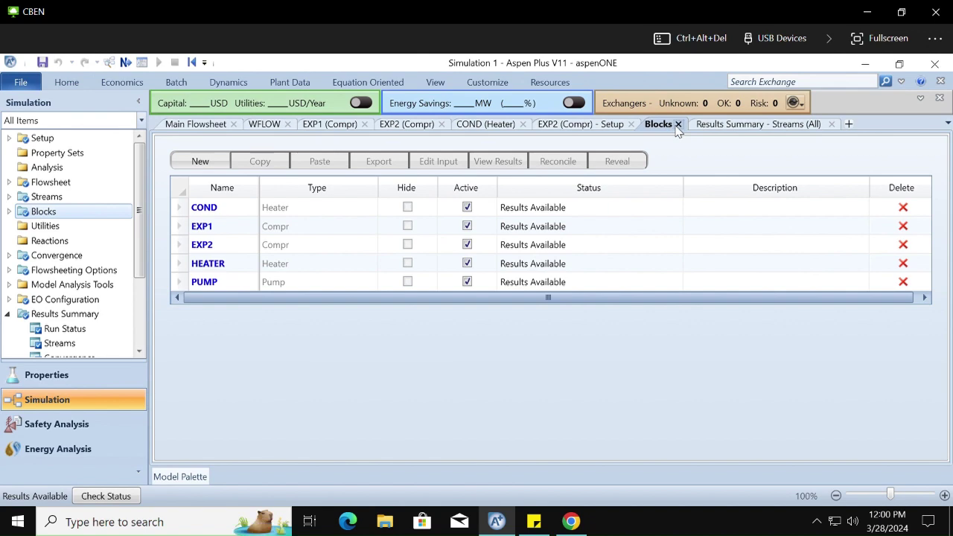
{"action": "left_click", "coordinate": [678, 124]}
{"action": "left_click", "coordinate": [785, 123]}
{"action": "left_click", "coordinate": [370, 124]}
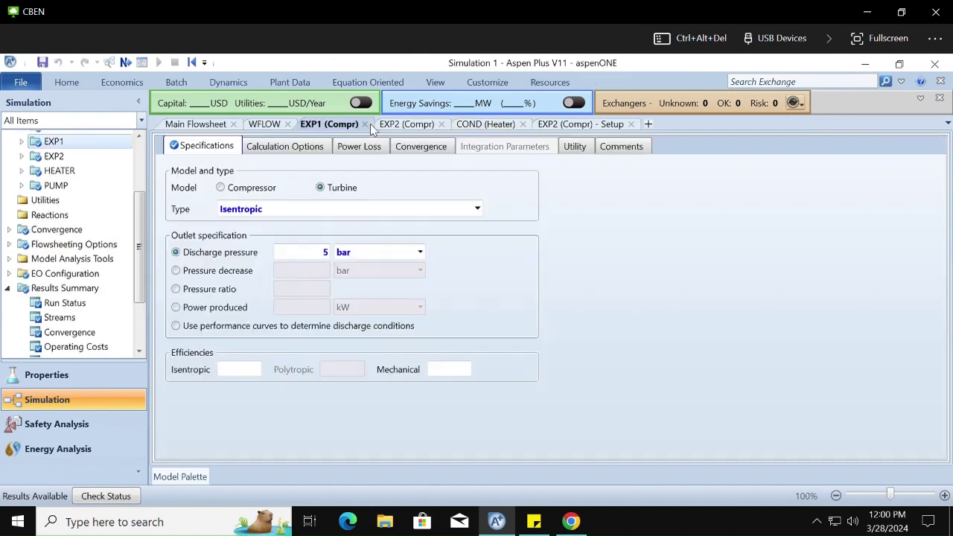
{"action": "right_click", "coordinate": [371, 124]}
{"action": "left_click", "coordinate": [405, 136]}
{"action": "left_click", "coordinate": [332, 124]}
{"action": "right_click", "coordinate": [358, 124]}
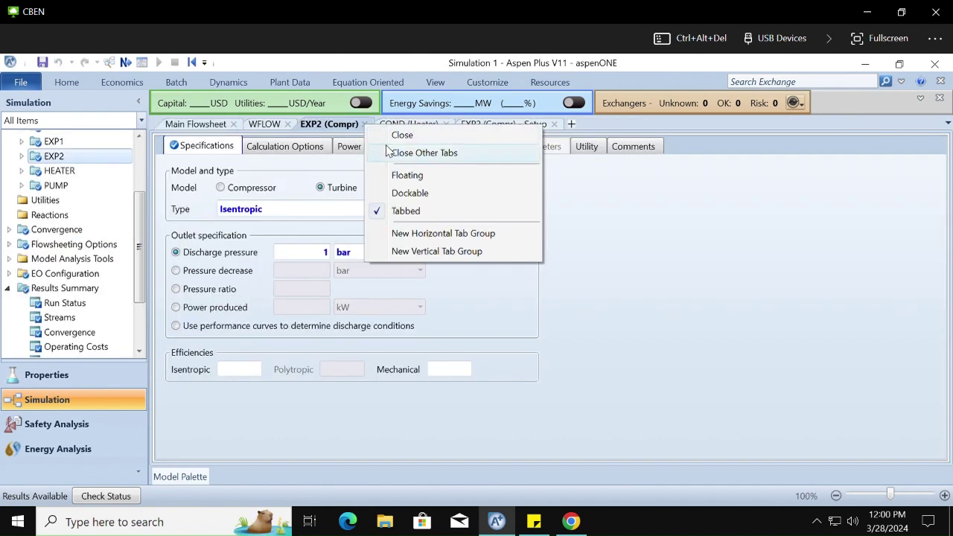
{"action": "left_click", "coordinate": [380, 133]}
{"action": "right_click", "coordinate": [293, 125]}
{"action": "left_click", "coordinate": [330, 129]}
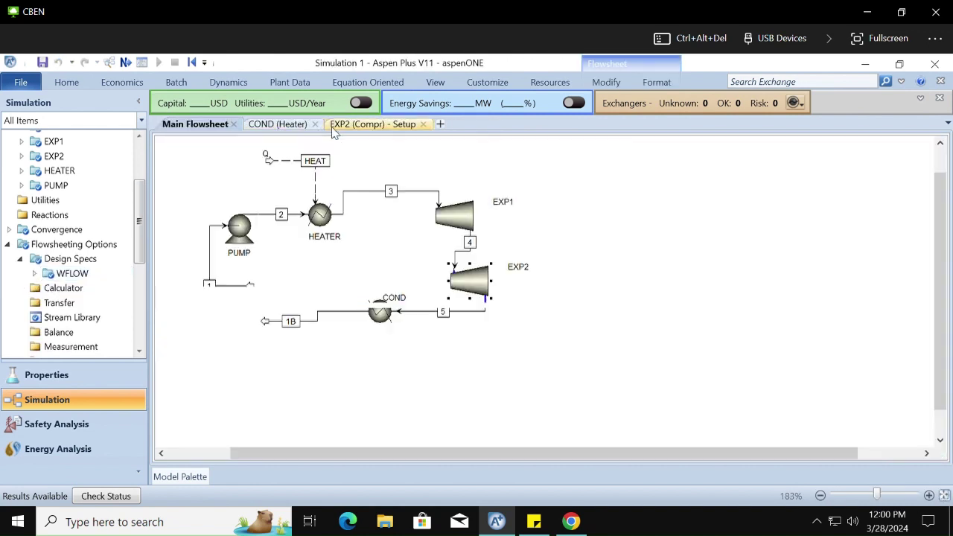
{"action": "left_click", "coordinate": [318, 125]}
{"action": "left_click", "coordinate": [342, 125]}
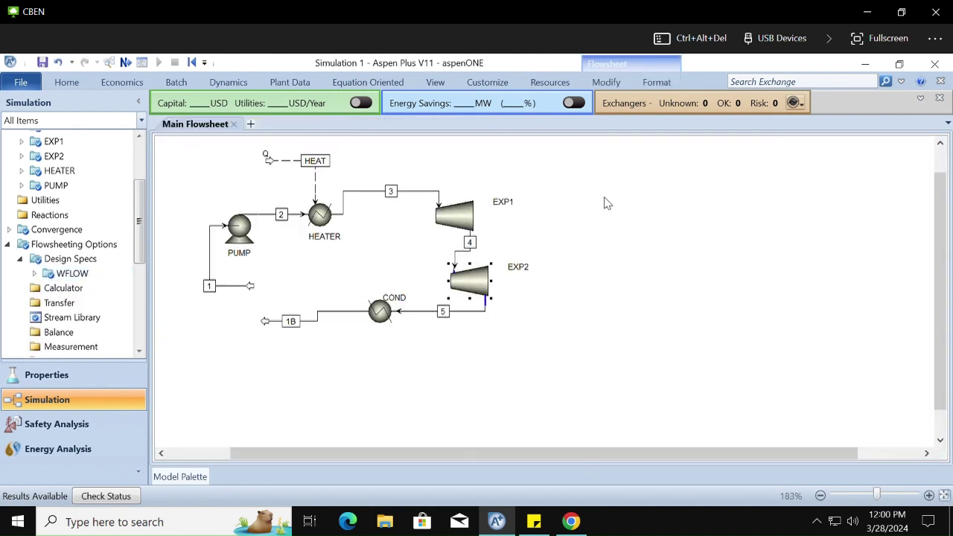
Step: View the results summary of block EXP2 with the indicated horsepower displayed in MW, and close the form
{"action": "double_click", "coordinate": [472, 279]}
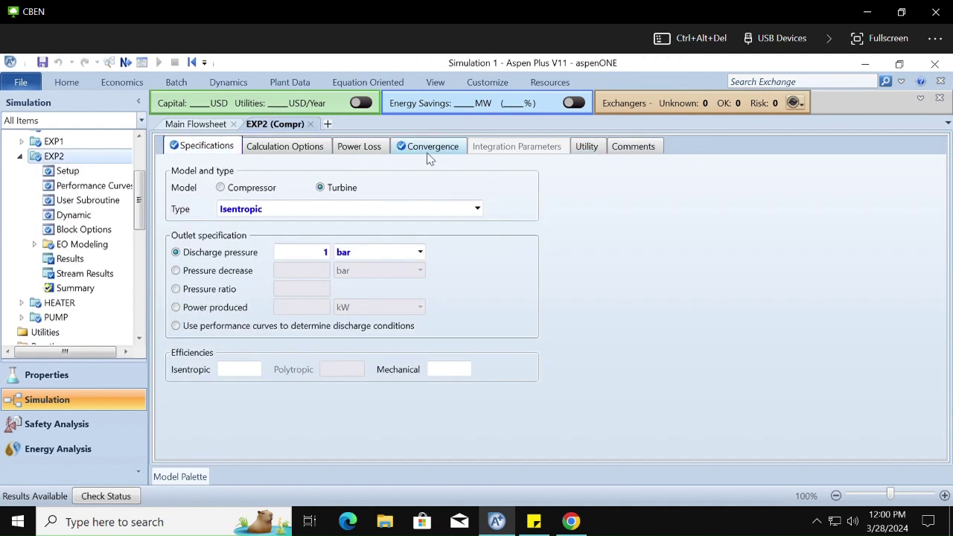
{"action": "left_click", "coordinate": [71, 259]}
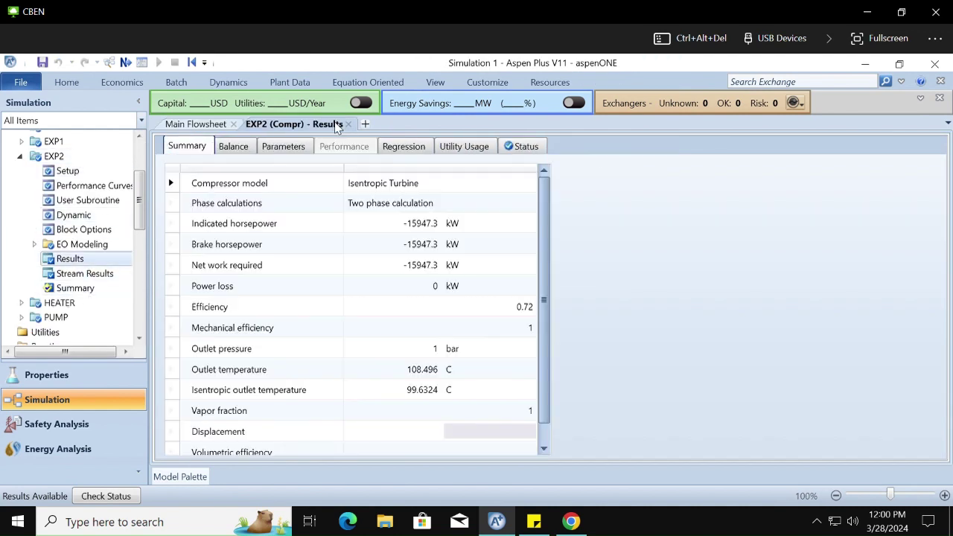
{"action": "scroll", "coordinate": [551, 339], "scroll_direction": "down", "scroll_amount": 1}
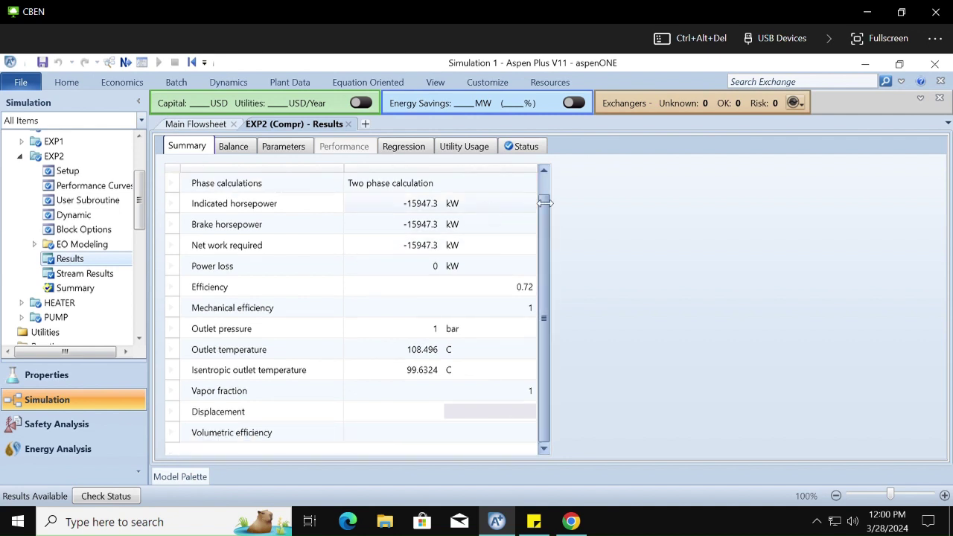
{"action": "left_click", "coordinate": [484, 203]}
{"action": "left_click", "coordinate": [531, 203]}
{"action": "left_click", "coordinate": [502, 398]}
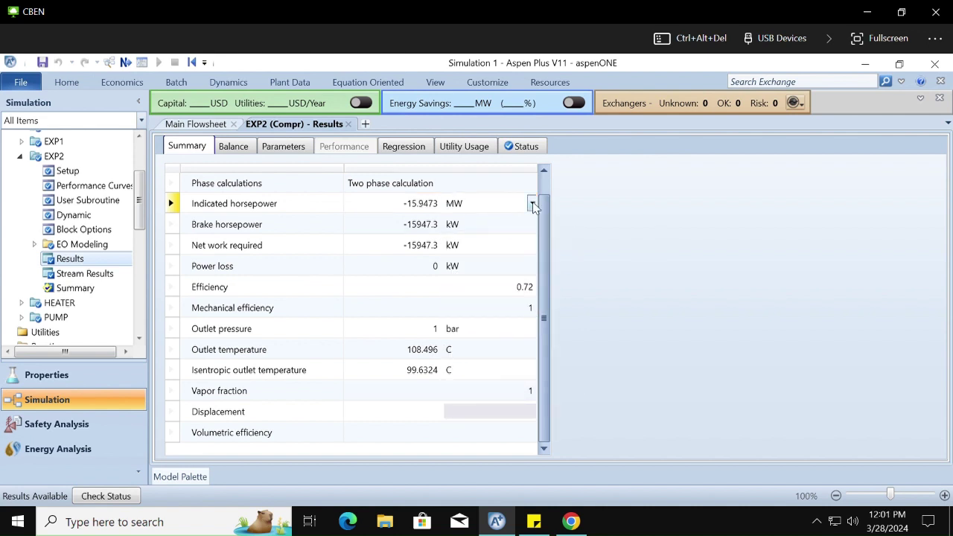
{"action": "left_click", "coordinate": [349, 123]}
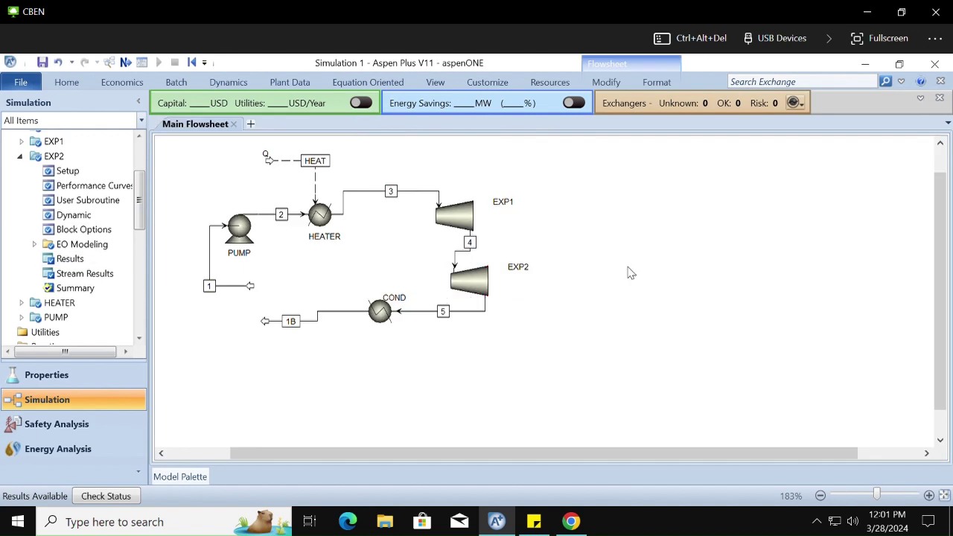
Step: Add an outgoing work stream to the optional work port of both EXP1 and EXP2
{"action": "left_click", "coordinate": [186, 476]}
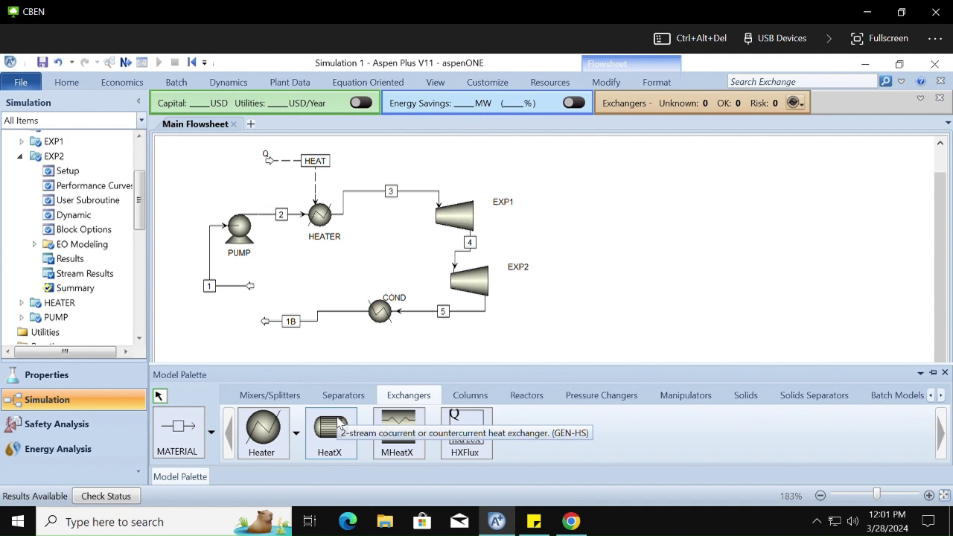
{"action": "left_click", "coordinate": [213, 443]}
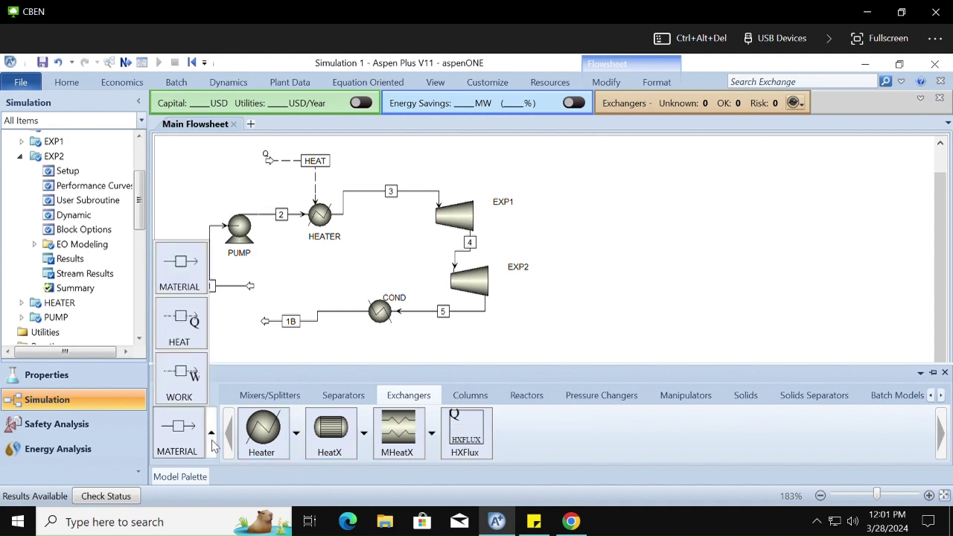
{"action": "left_click", "coordinate": [187, 374]}
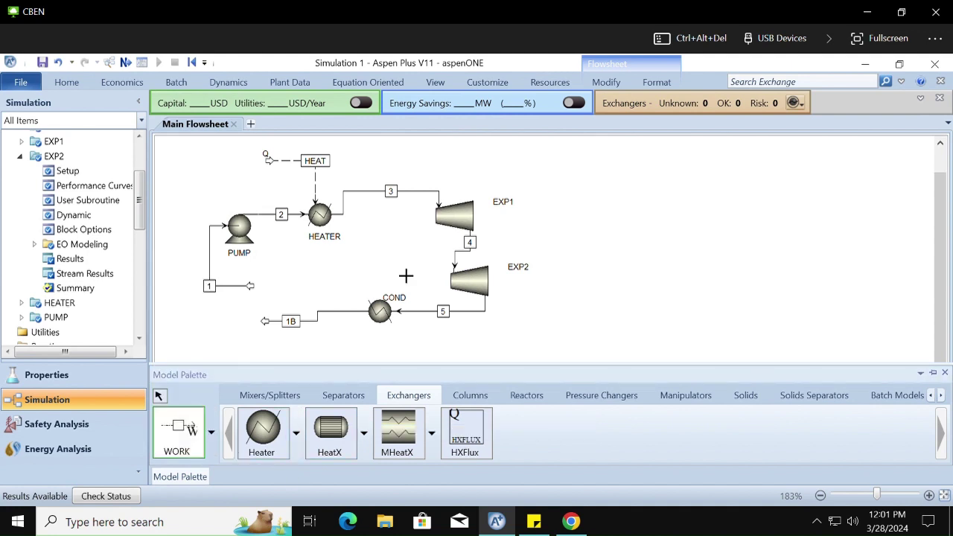
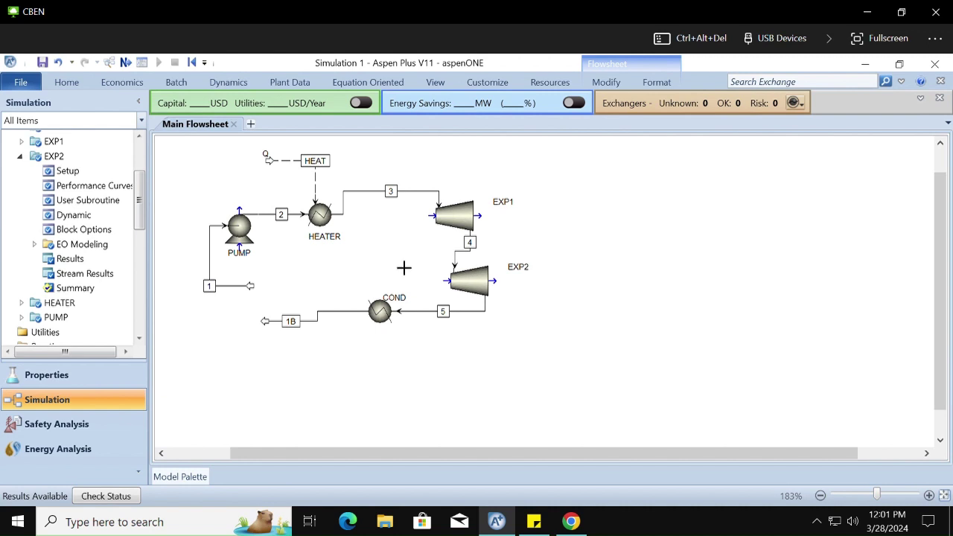
{"action": "key", "text": "Escape"}
{"action": "left_click", "coordinate": [206, 478]}
{"action": "left_click", "coordinate": [179, 430]}
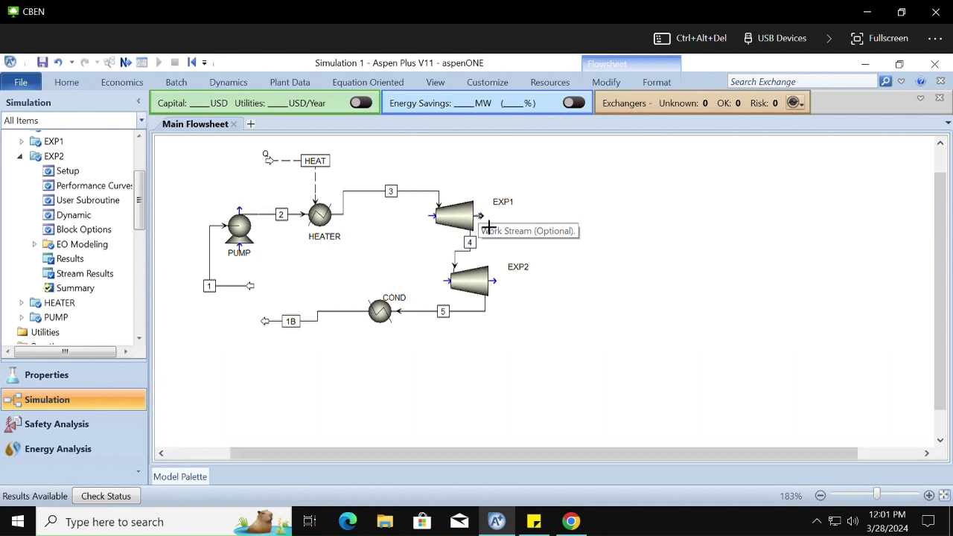
{"action": "left_click", "coordinate": [488, 227]}
{"action": "left_click", "coordinate": [520, 182]}
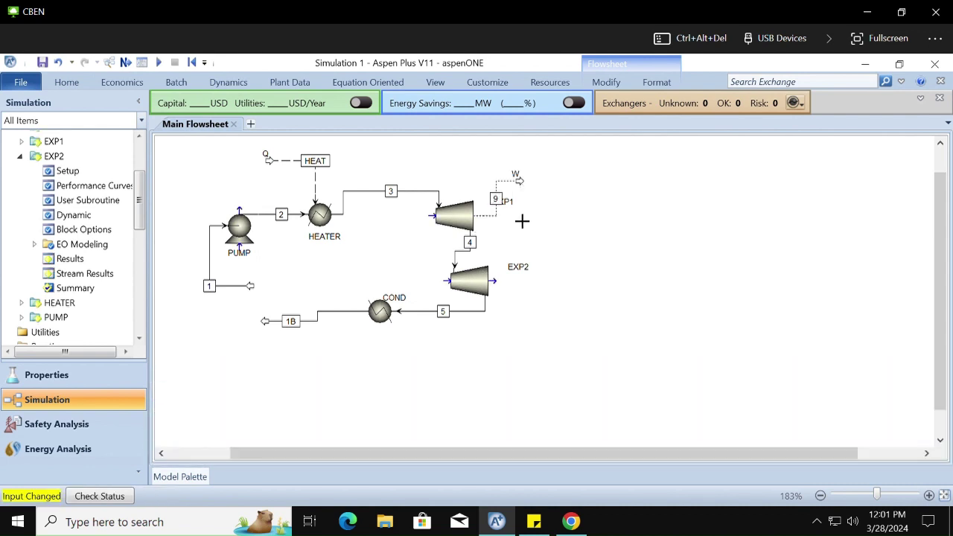
{"action": "left_click", "coordinate": [495, 281]}
{"action": "left_click", "coordinate": [545, 241]}
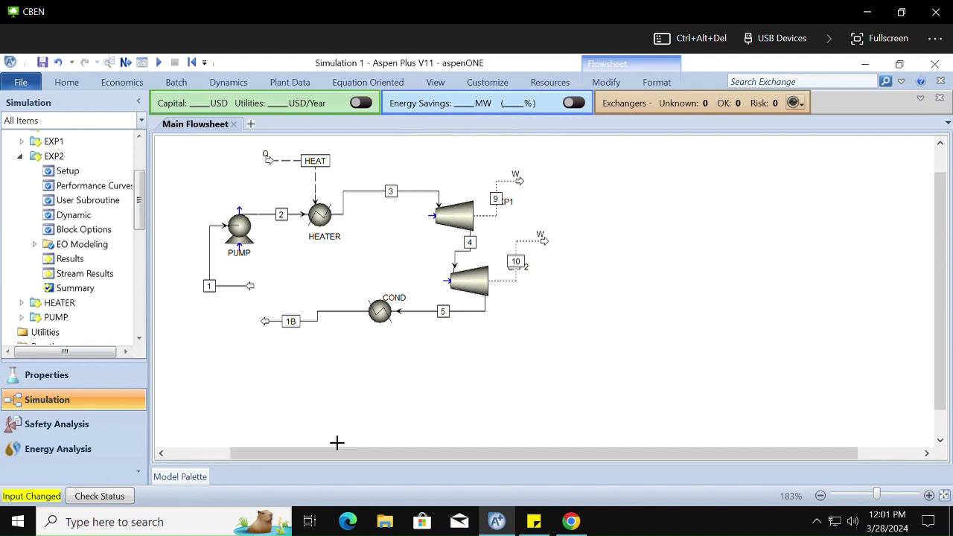
{"action": "right_click", "coordinate": [426, 356]}
Step: Rename the EXP1 work stream as W1 and move its tag and the EXP1 label clear of each other
{"action": "double_click", "coordinate": [499, 201]}
{"action": "type", "text": "W1"}
{"action": "key", "text": "Return"}
{"action": "left_click_drag", "start_coordinate": [497, 199], "coordinate": [510, 161]}
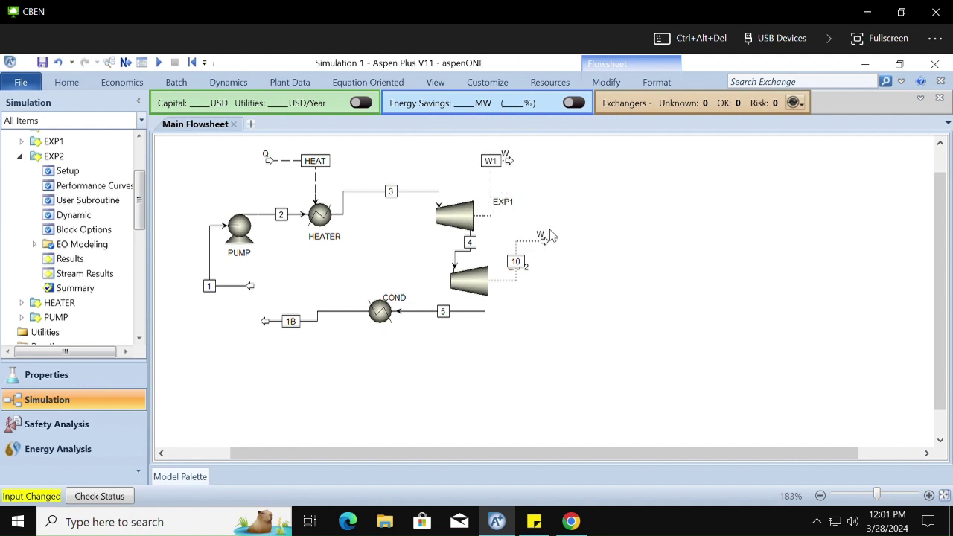
{"action": "left_click_drag", "start_coordinate": [505, 206], "coordinate": [466, 194]}
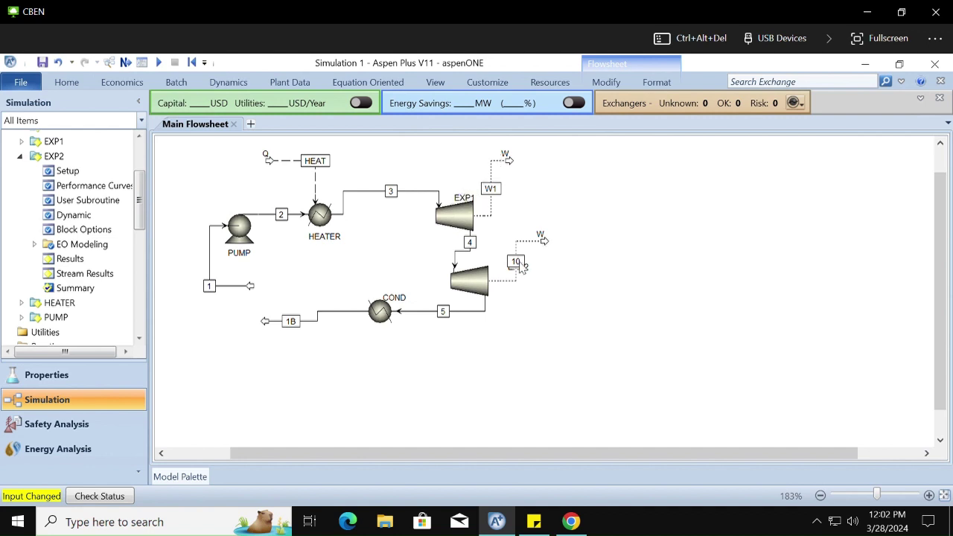
Step: Move the EXP2 label above its block and rename the EXP2 work stream as W2
{"action": "left_click_drag", "start_coordinate": [530, 276], "coordinate": [495, 266]}
{"action": "left_click", "coordinate": [519, 264]}
{"action": "type", "text": "W2"}
{"action": "key", "text": "Return"}
Step: Place a triangular Mixer block on the flowsheet beside the W1 work stream
{"action": "left_click", "coordinate": [196, 475]}
{"action": "left_click", "coordinate": [362, 394]}
{"action": "left_click", "coordinate": [303, 396]}
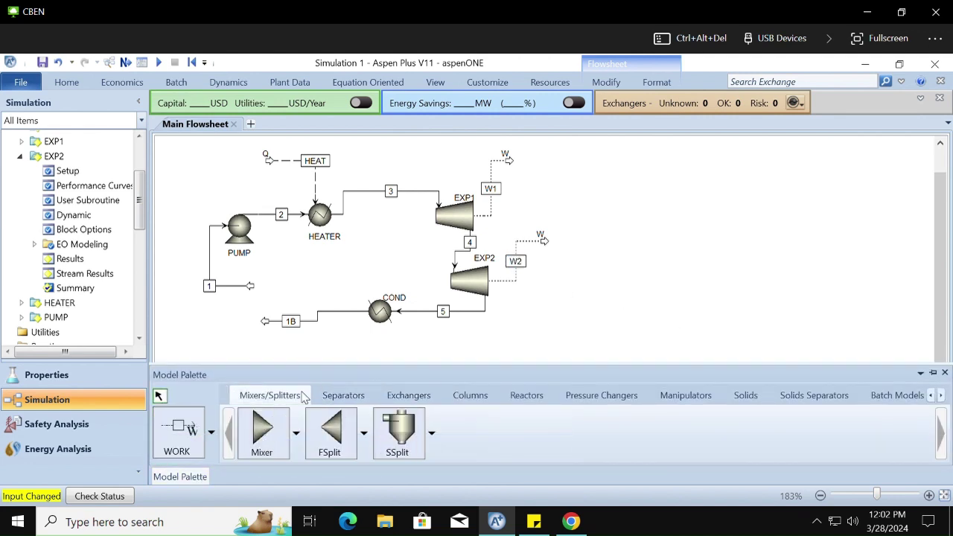
{"action": "left_click", "coordinate": [260, 436]}
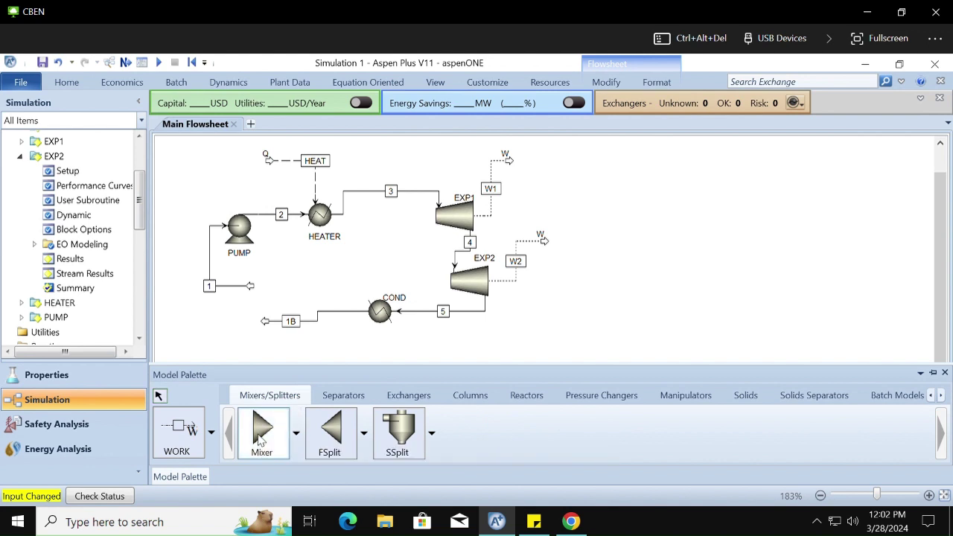
{"action": "left_click", "coordinate": [300, 436]}
{"action": "left_click", "coordinate": [264, 379]}
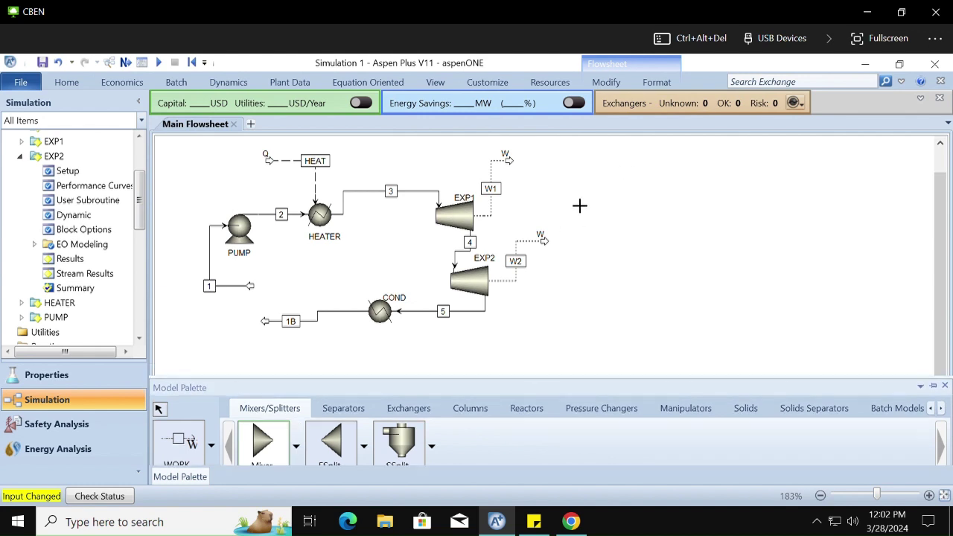
{"action": "left_click", "coordinate": [579, 202]}
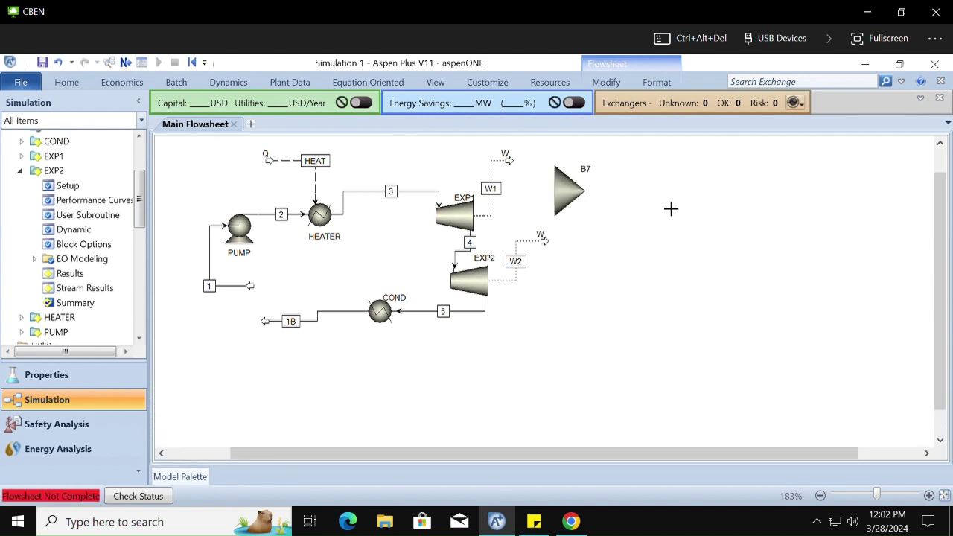
{"action": "right_click", "coordinate": [566, 184]}
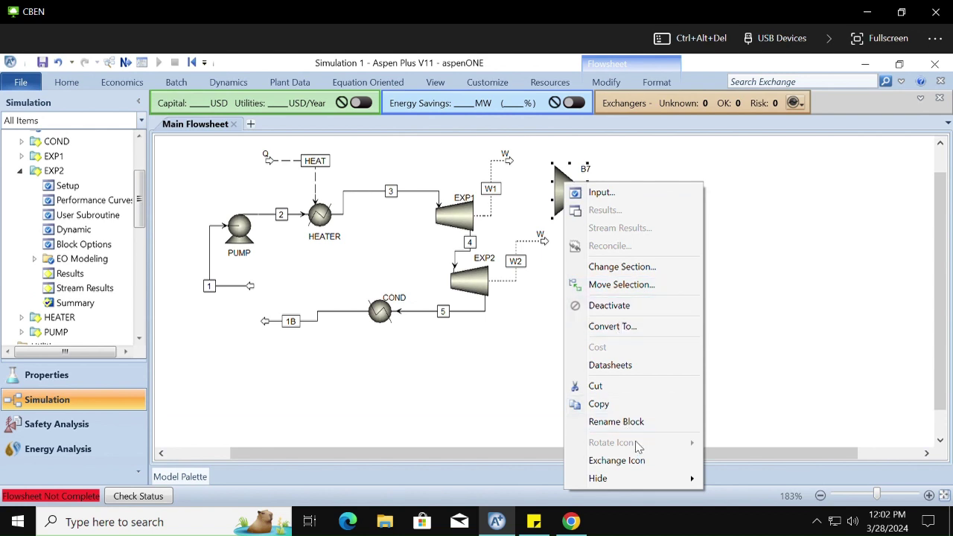
{"action": "left_click", "coordinate": [766, 330]}
{"action": "left_click", "coordinate": [766, 330]}
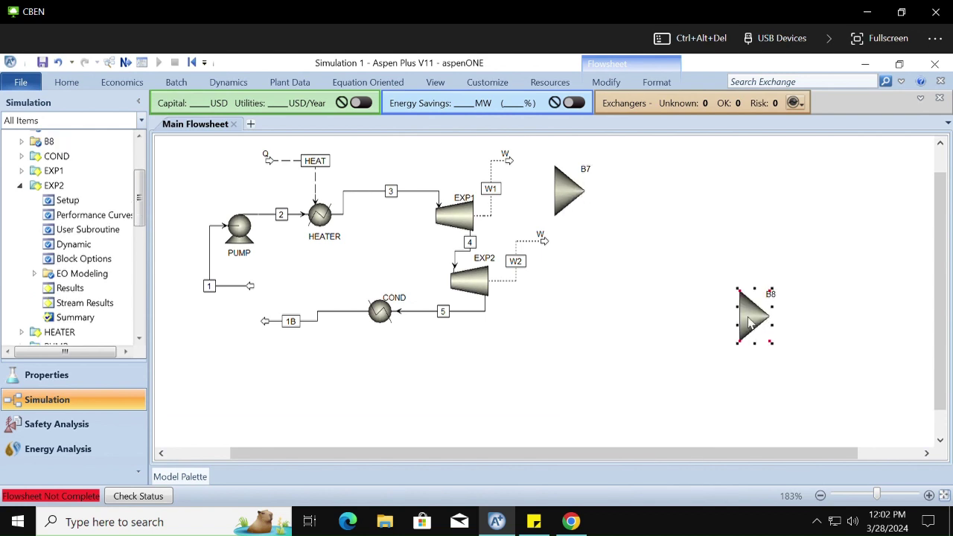
{"action": "key", "text": "Delete"}
{"action": "left_click", "coordinate": [497, 309]}
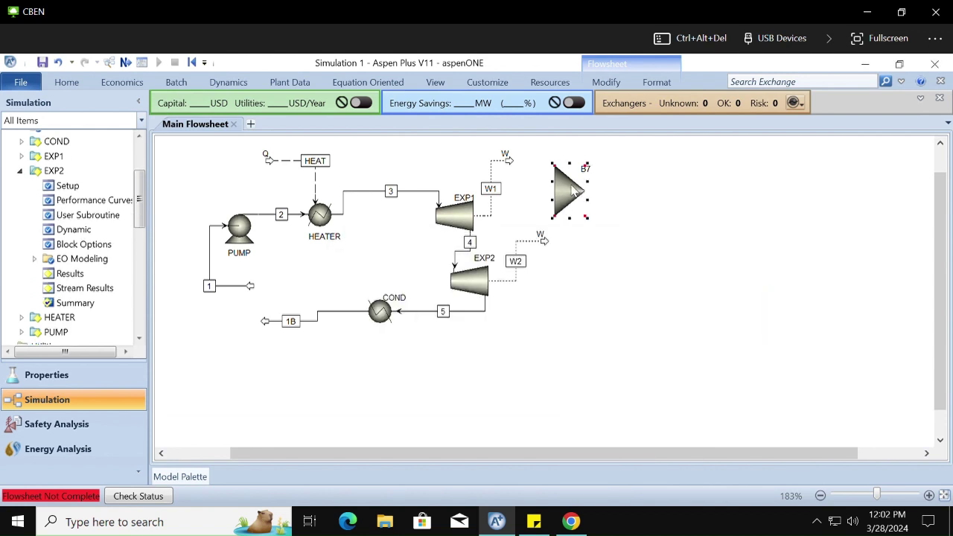
Step: Flip the mixer icon horizontally to point left and move the block above EXP1, clear of the other equipment
{"action": "right_click", "coordinate": [572, 190]}
{"action": "mouse_move", "coordinate": [638, 445]}
{"action": "left_click", "coordinate": [760, 429]}
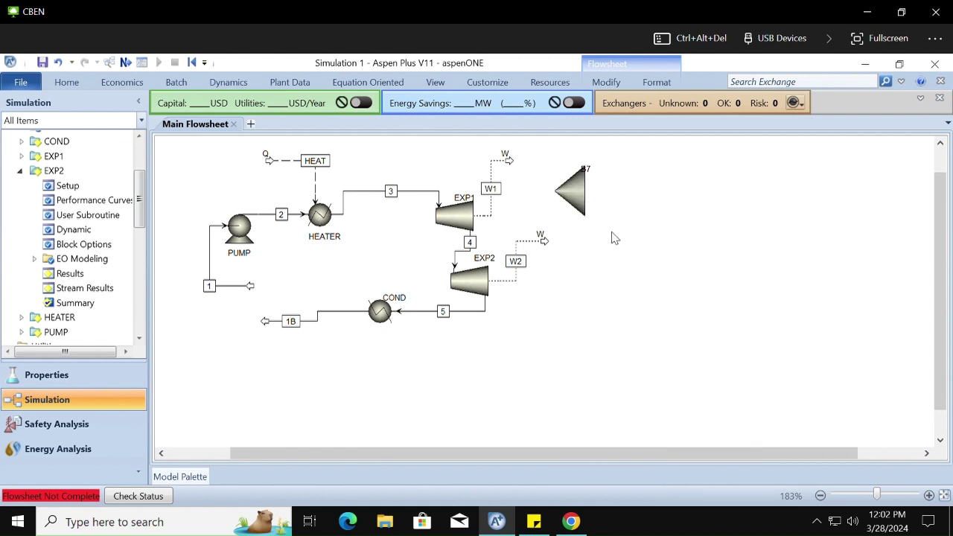
{"action": "left_click_drag", "start_coordinate": [577, 187], "coordinate": [457, 155]}
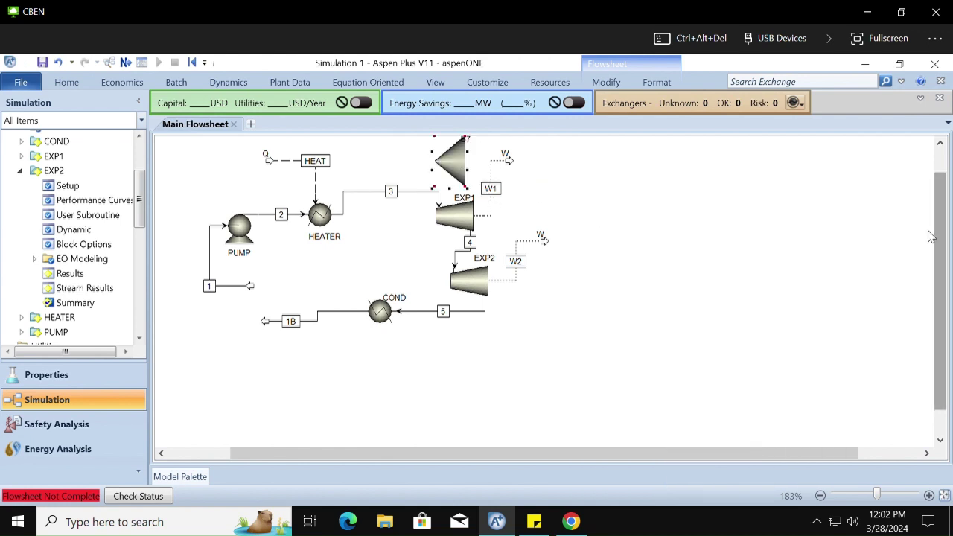
{"action": "left_click_drag", "start_coordinate": [937, 237], "coordinate": [938, 200]}
{"action": "left_click_drag", "start_coordinate": [458, 189], "coordinate": [458, 166]}
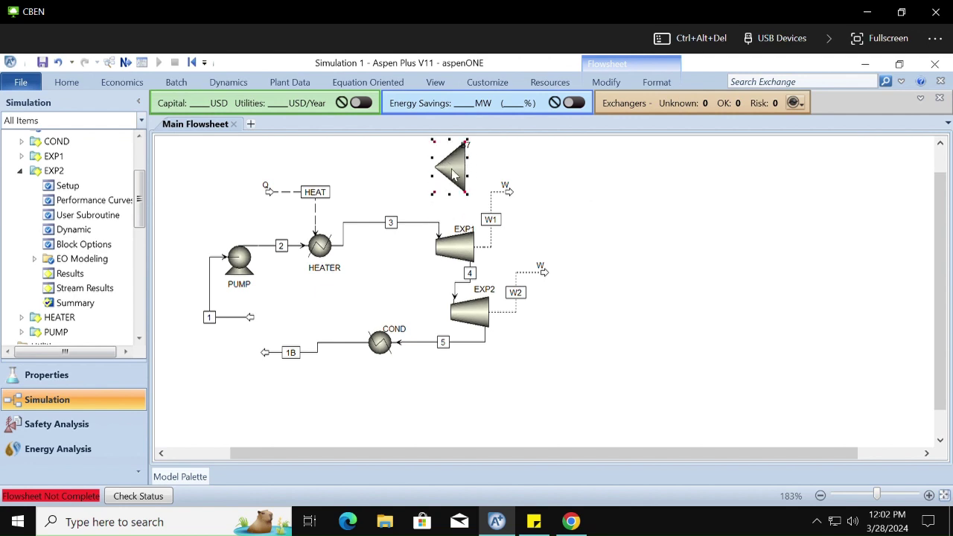
{"action": "left_click", "coordinate": [580, 243]}
Step: Reconnect the destination of work stream W1 to the mixer inlet and move its tag onto the vertical line
{"action": "right_click", "coordinate": [509, 194]}
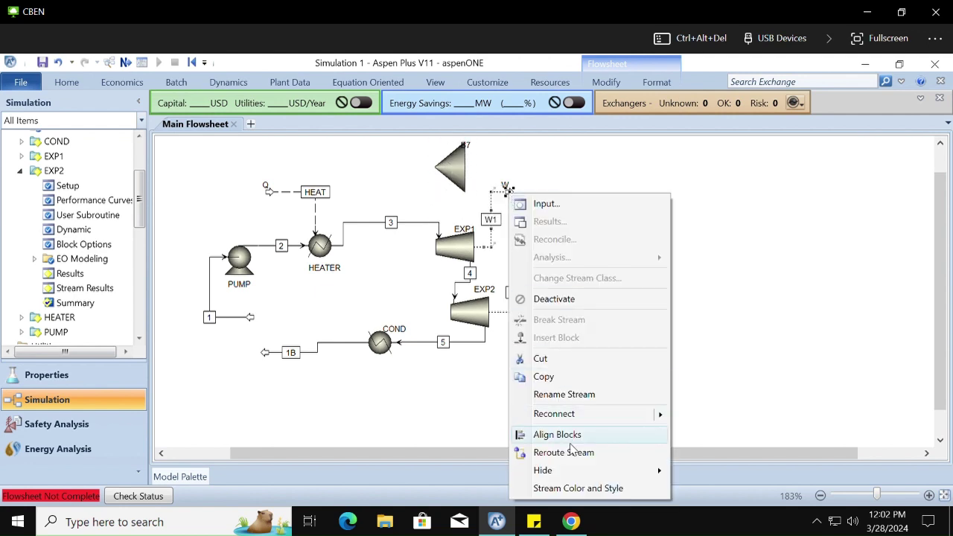
{"action": "mouse_move", "coordinate": [660, 415]}
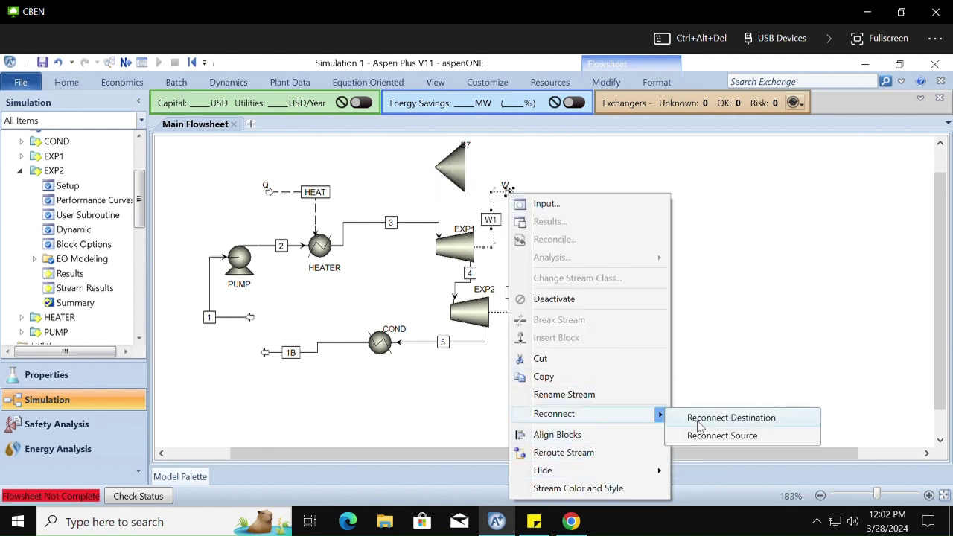
{"action": "left_click", "coordinate": [698, 425]}
{"action": "left_click", "coordinate": [469, 169]}
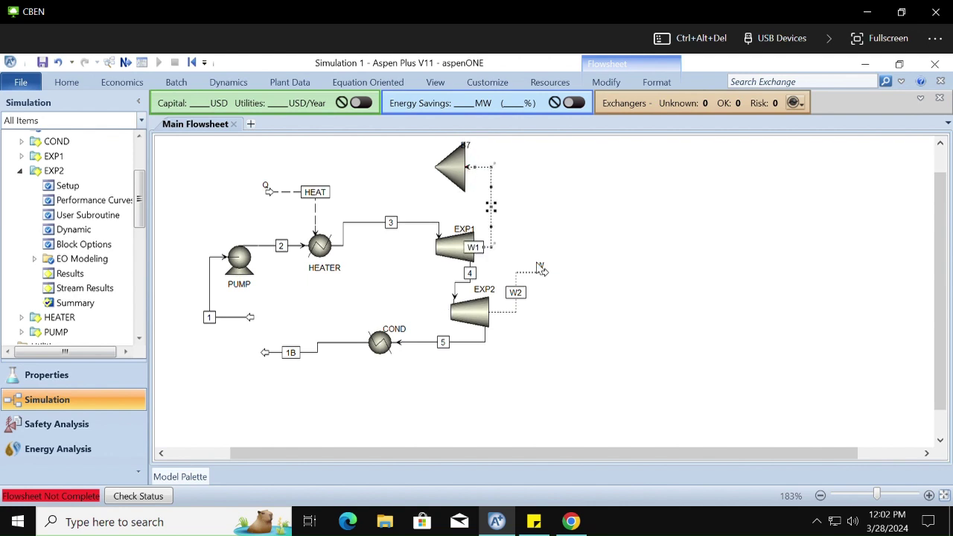
{"action": "left_click", "coordinate": [602, 228]}
{"action": "left_click_drag", "start_coordinate": [482, 250], "coordinate": [499, 215]}
Step: Reconnect the destination of work stream W2 to the mixer inlet
{"action": "right_click", "coordinate": [543, 272]}
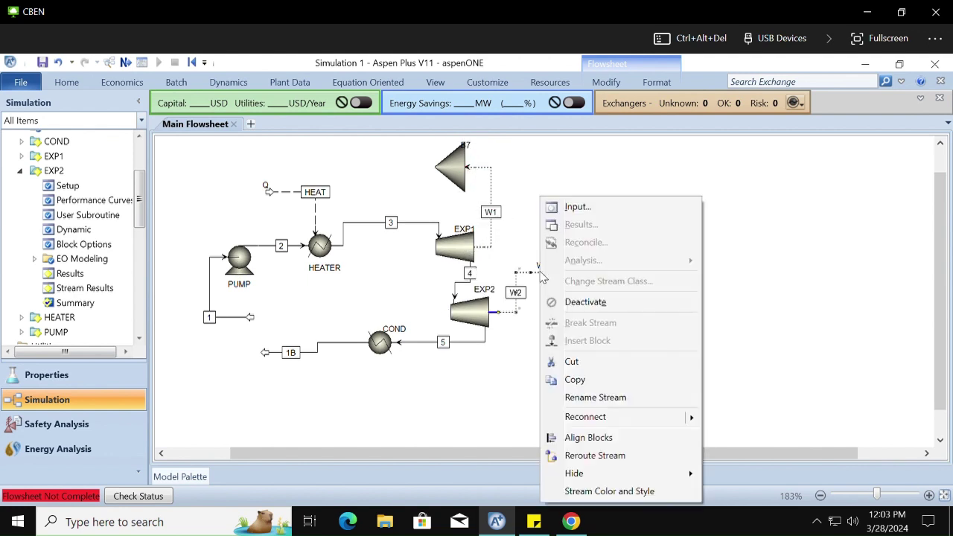
{"action": "mouse_move", "coordinate": [693, 419]}
{"action": "left_click", "coordinate": [774, 420]}
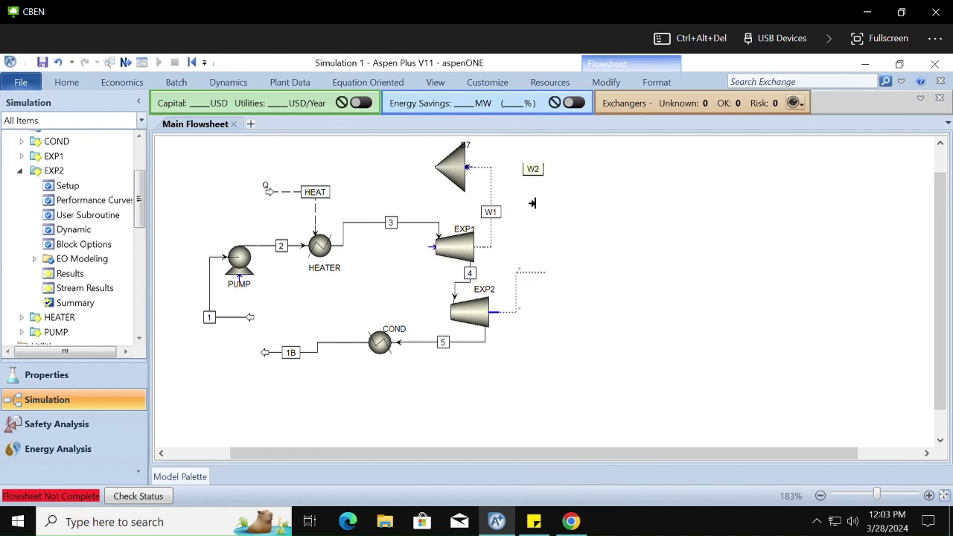
{"action": "left_click", "coordinate": [468, 170]}
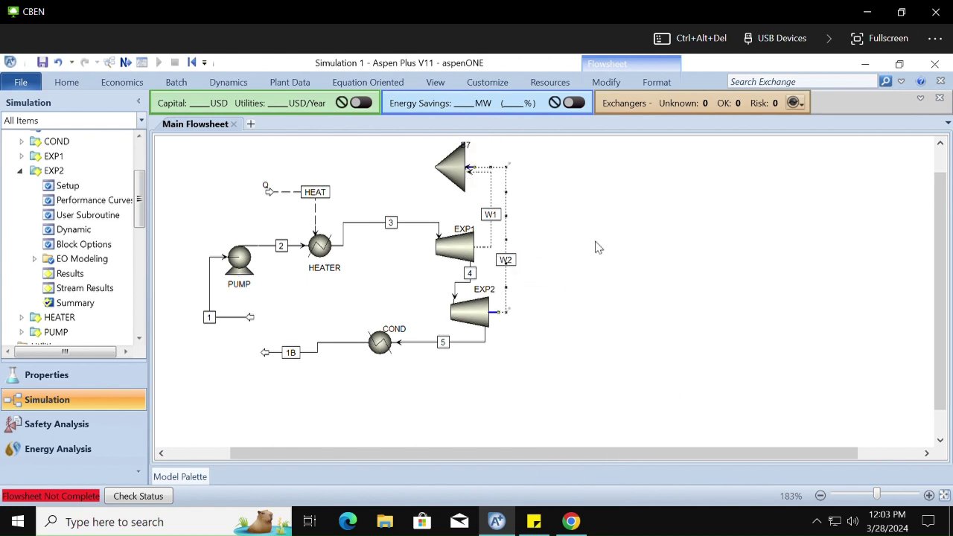
{"action": "left_click", "coordinate": [590, 272]}
Step: Add a work stream leaving the mixer outlet and rename it WNET
{"action": "left_click", "coordinate": [183, 477]}
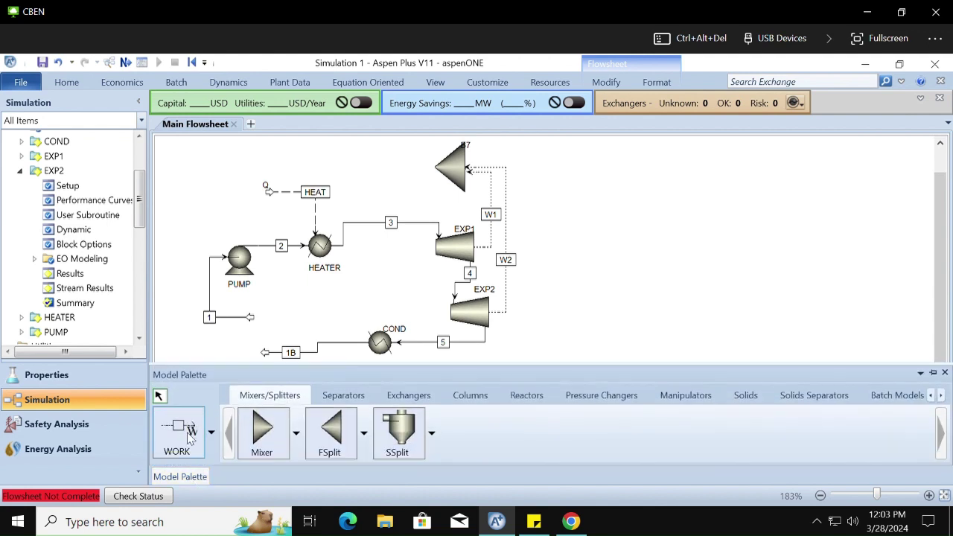
{"action": "left_click", "coordinate": [179, 430]}
{"action": "left_click", "coordinate": [431, 167]}
{"action": "left_click", "coordinate": [374, 167]}
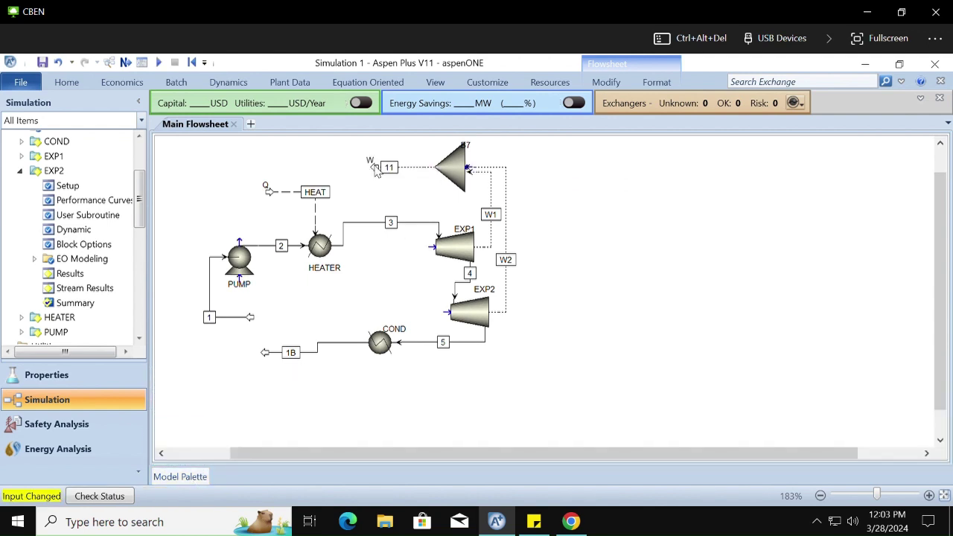
{"action": "left_click", "coordinate": [399, 174]}
{"action": "type", "text": "WNET"}
{"action": "key", "text": "Return"}
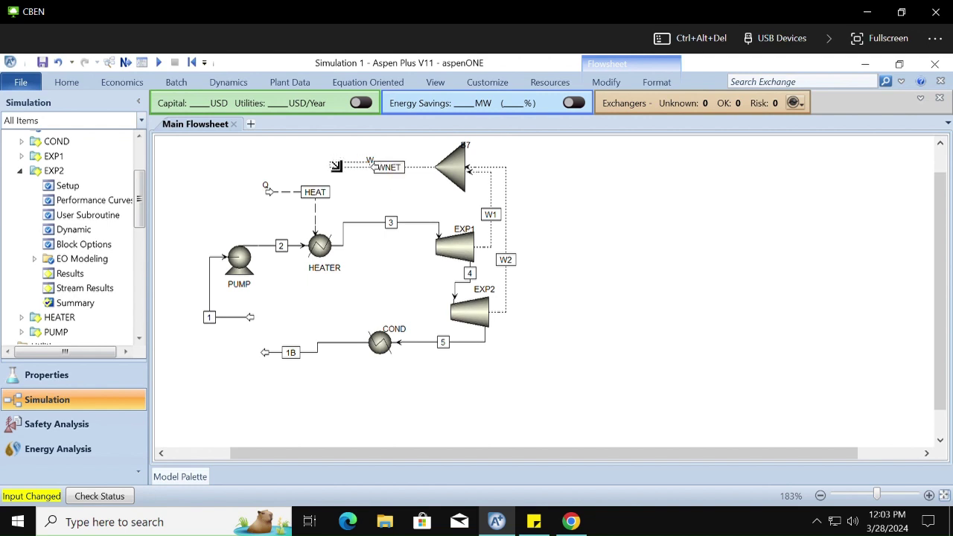
Step: Extend the WNET stream's arrow to the left and place its tag midway along the line
{"action": "left_click", "coordinate": [379, 168]}
{"action": "left_click", "coordinate": [615, 193]}
{"action": "left_click_drag", "start_coordinate": [347, 173], "coordinate": [405, 170]}
Step: Run the simulation and collapse the EXP2, Unit Sets and Setup branches in the navigation tree
{"action": "left_click", "coordinate": [158, 62]}
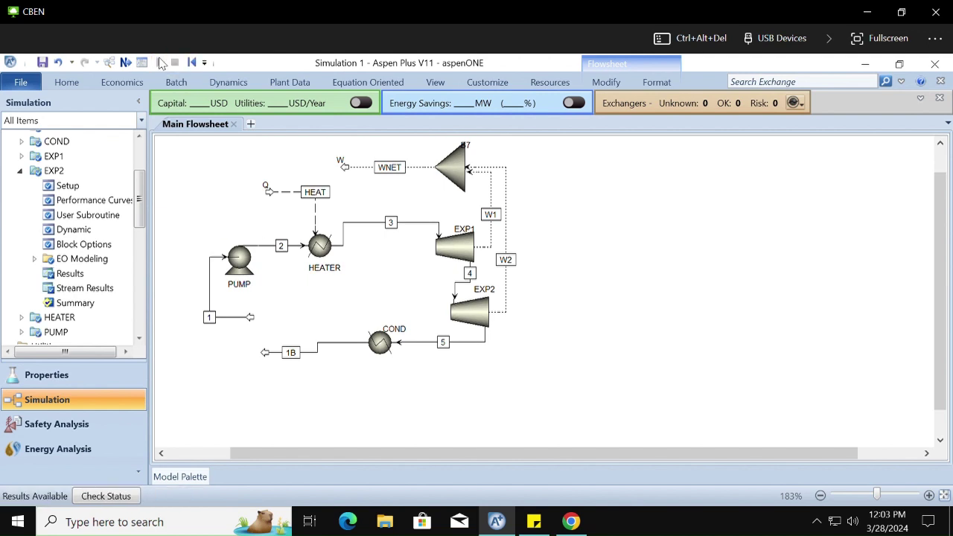
{"action": "left_click", "coordinate": [20, 171]}
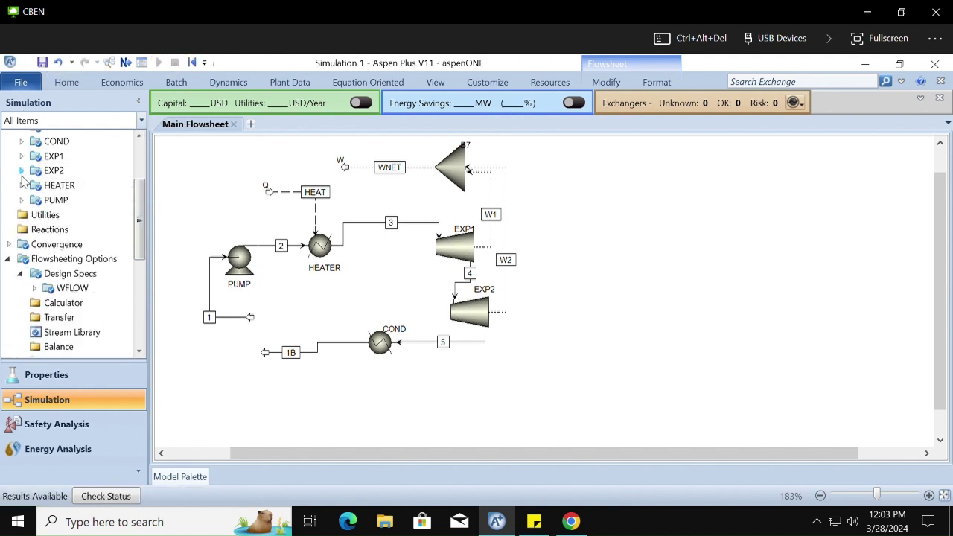
{"action": "scroll", "coordinate": [74, 216], "scroll_direction": "up", "scroll_amount": 3}
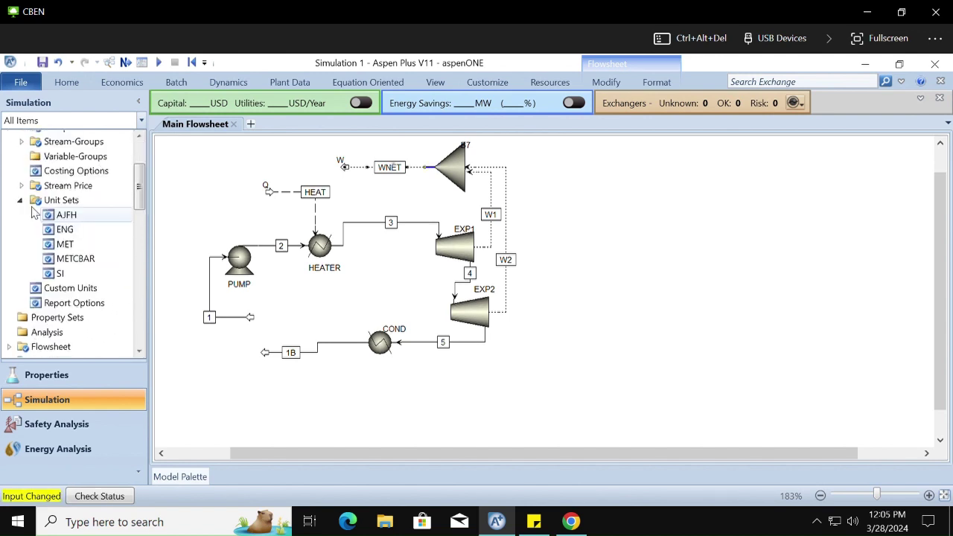
{"action": "left_click", "coordinate": [19, 201]}
{"action": "scroll", "coordinate": [62, 149], "scroll_direction": "up", "scroll_amount": 3}
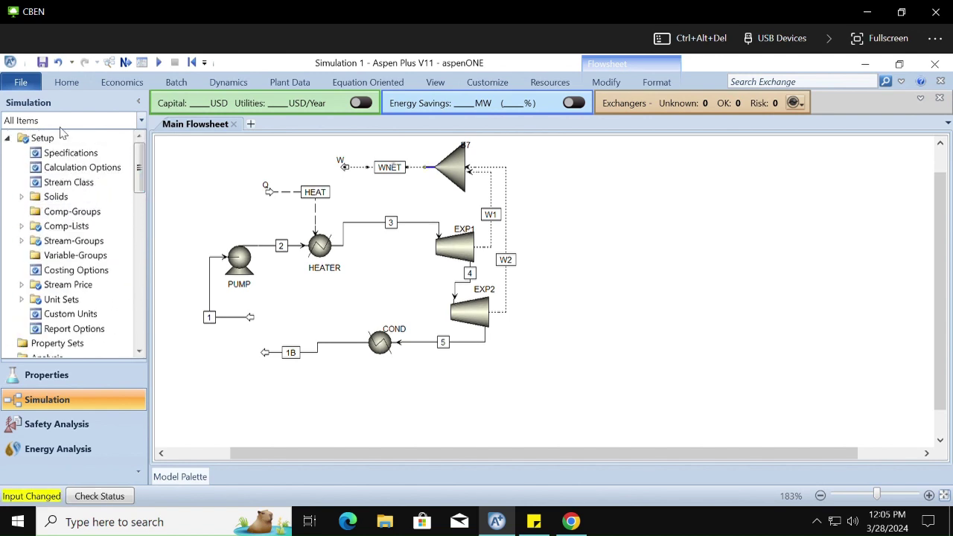
{"action": "left_click", "coordinate": [7, 138]}
{"action": "left_click", "coordinate": [9, 197]}
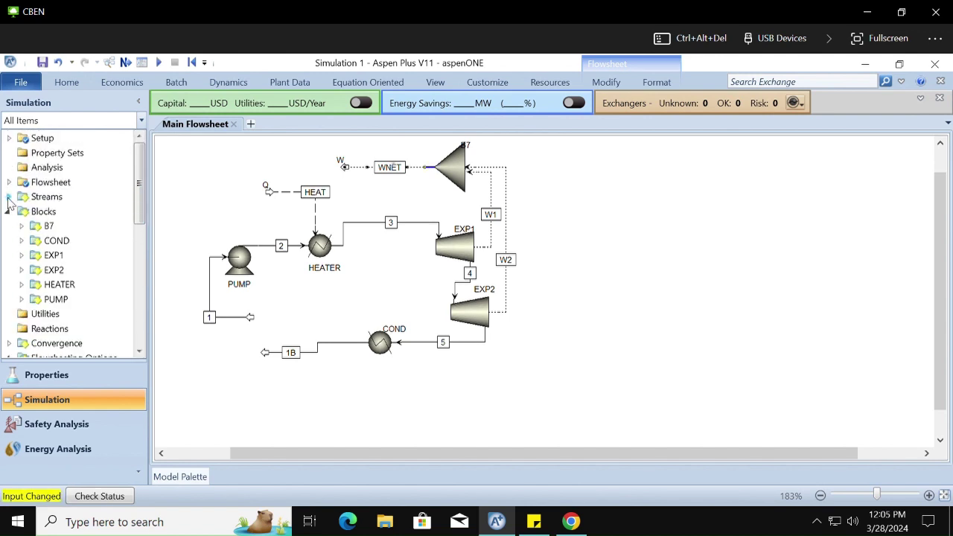
Step: Rerun the simulation and collapse the Blocks branch in the navigation tree
{"action": "left_click", "coordinate": [159, 63]}
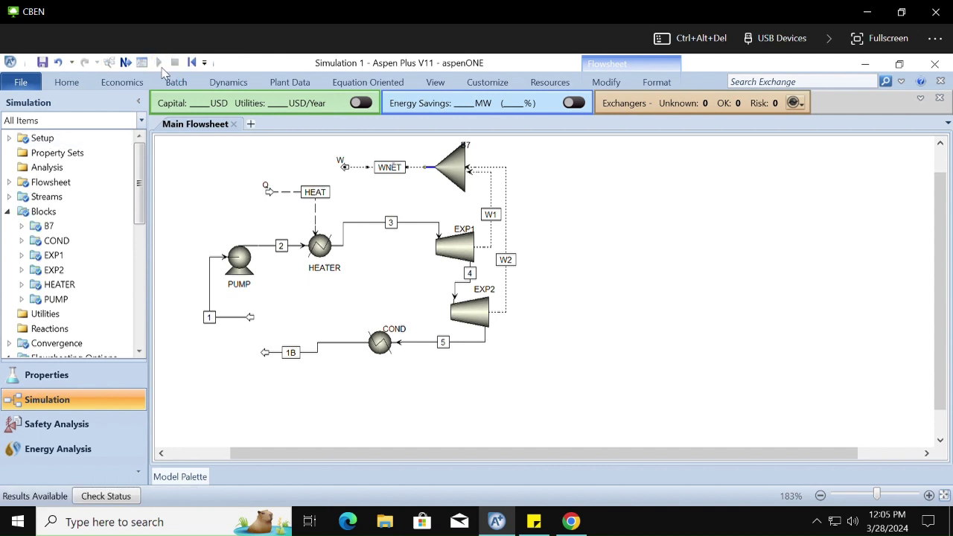
{"action": "left_click", "coordinate": [7, 212]}
{"action": "scroll", "coordinate": [143, 208], "scroll_direction": "down", "scroll_amount": 3}
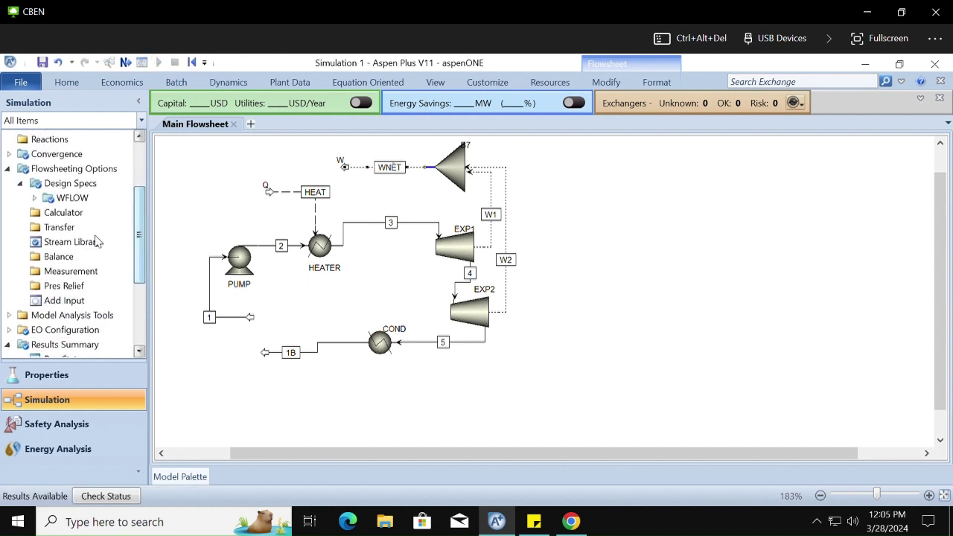
Step: Create a new sensitivity analysis with the ID 1 under Model Analysis Tools
{"action": "left_click", "coordinate": [22, 184]}
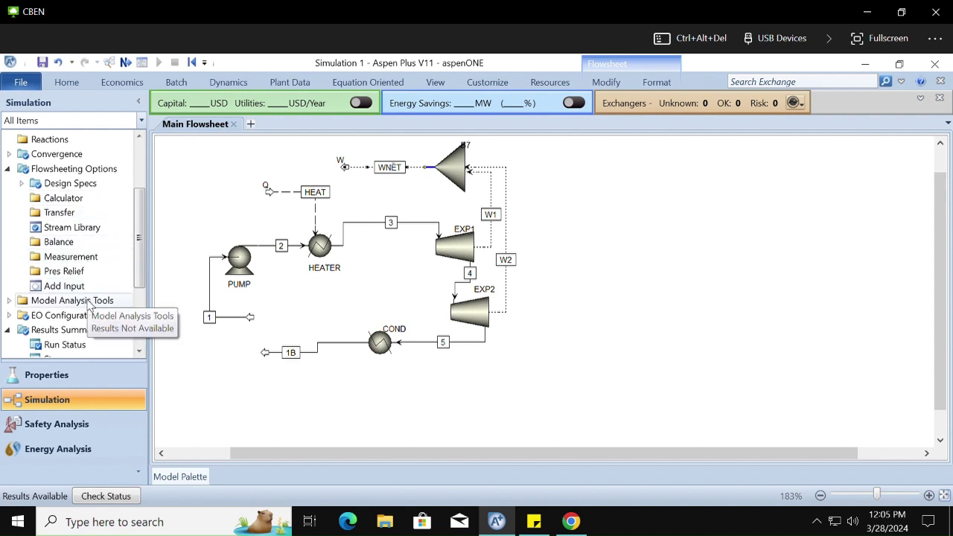
{"action": "left_click", "coordinate": [8, 169]}
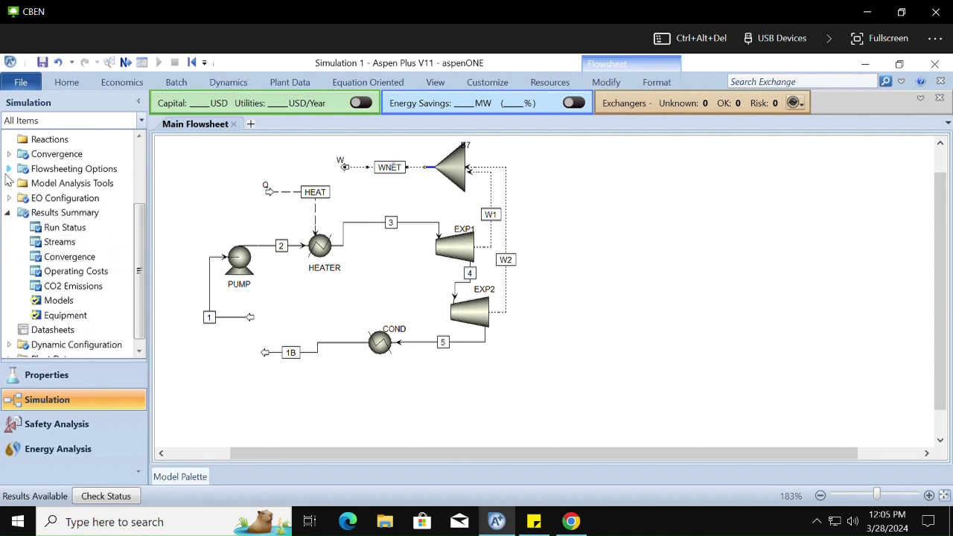
{"action": "left_click", "coordinate": [9, 183]}
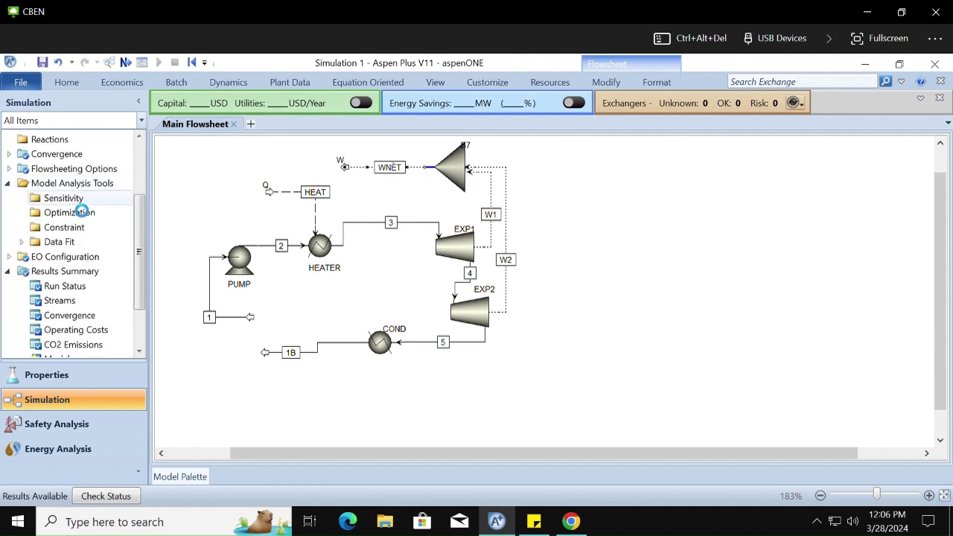
{"action": "left_click", "coordinate": [68, 199]}
{"action": "left_click", "coordinate": [215, 161]}
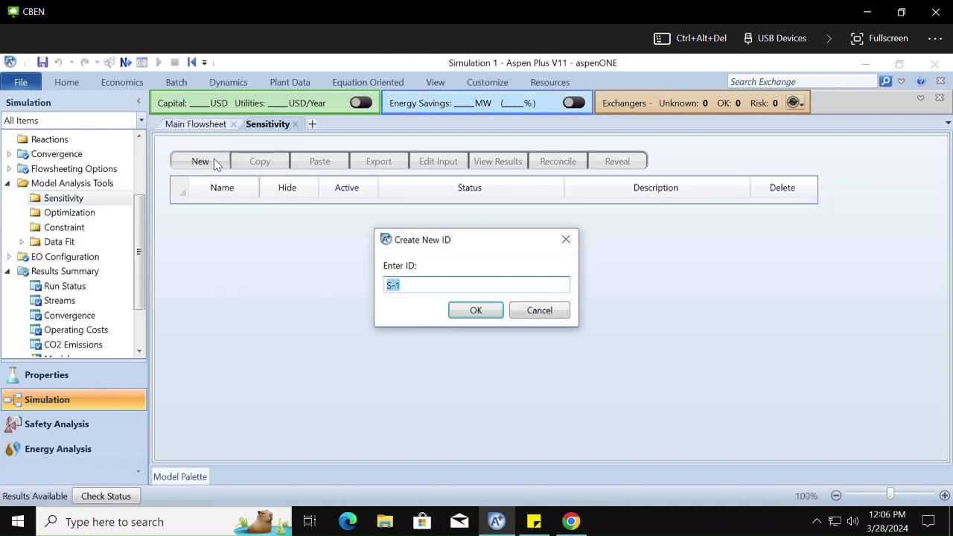
{"action": "key", "text": "BackSpace"}
{"action": "type", "text": "1"}
{"action": "key", "text": "Return"}
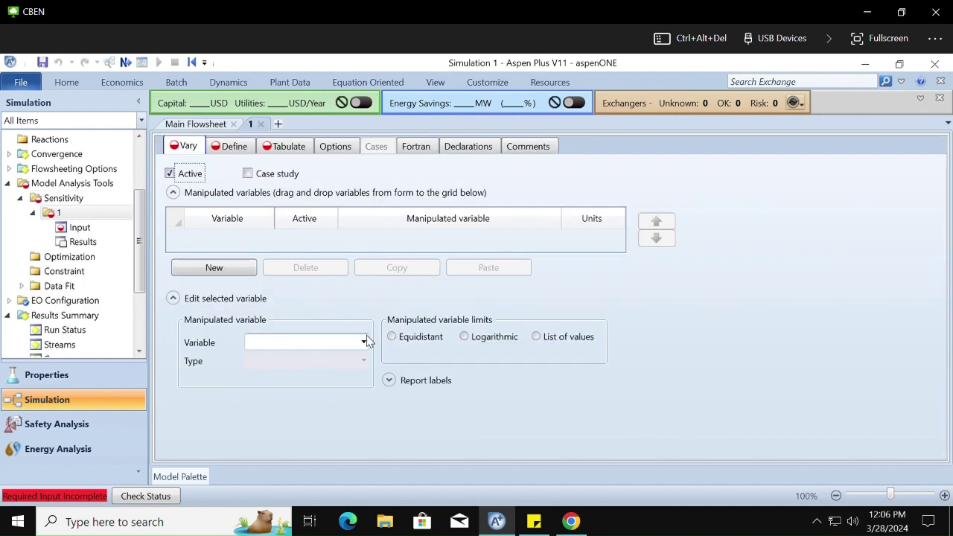
Step: Add manipulated variable 1 to the sensitivity analysis as a Block-Var on block EXP1
{"action": "left_click", "coordinate": [364, 343]}
{"action": "left_click", "coordinate": [350, 359]}
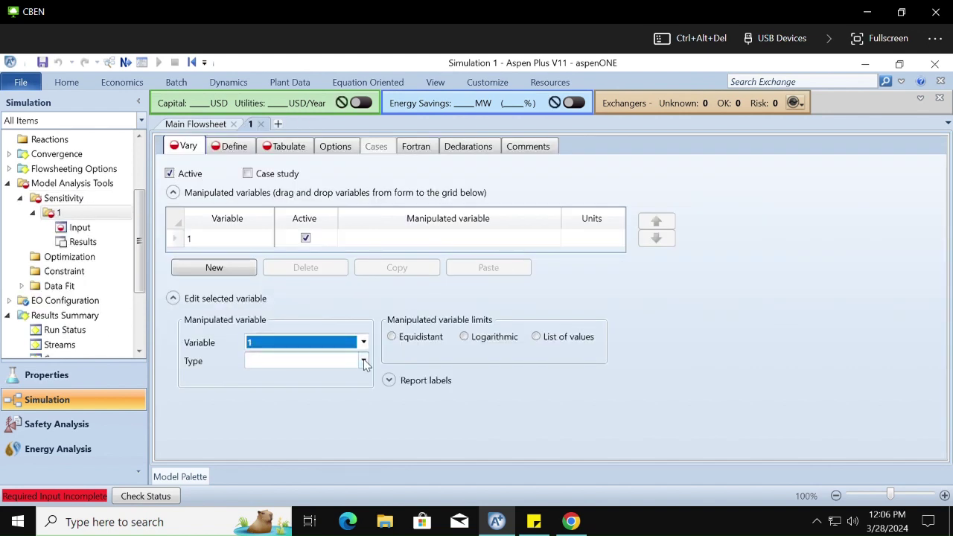
{"action": "left_click", "coordinate": [364, 362]}
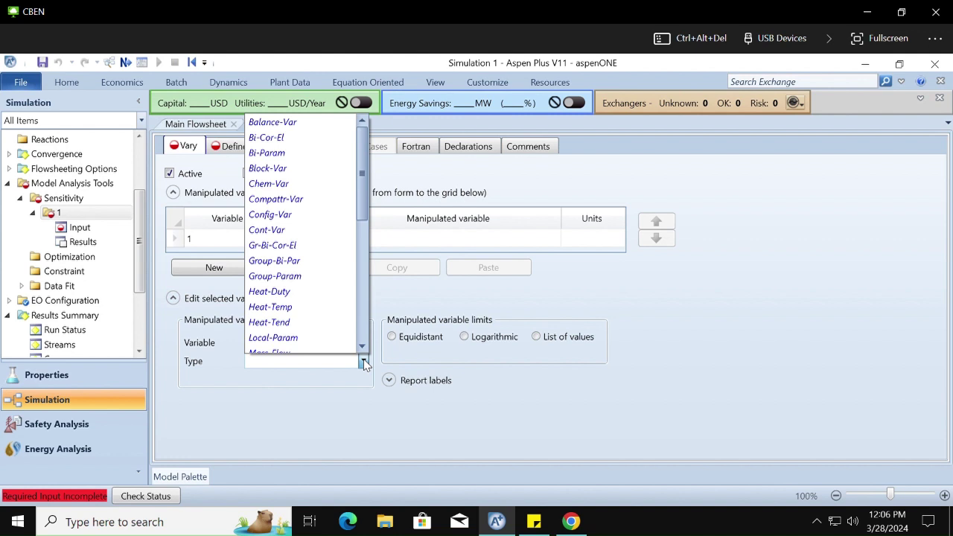
{"action": "key", "text": "b"}
{"action": "key", "text": "l"}
{"action": "key", "text": "Return"}
{"action": "left_click", "coordinate": [363, 379]}
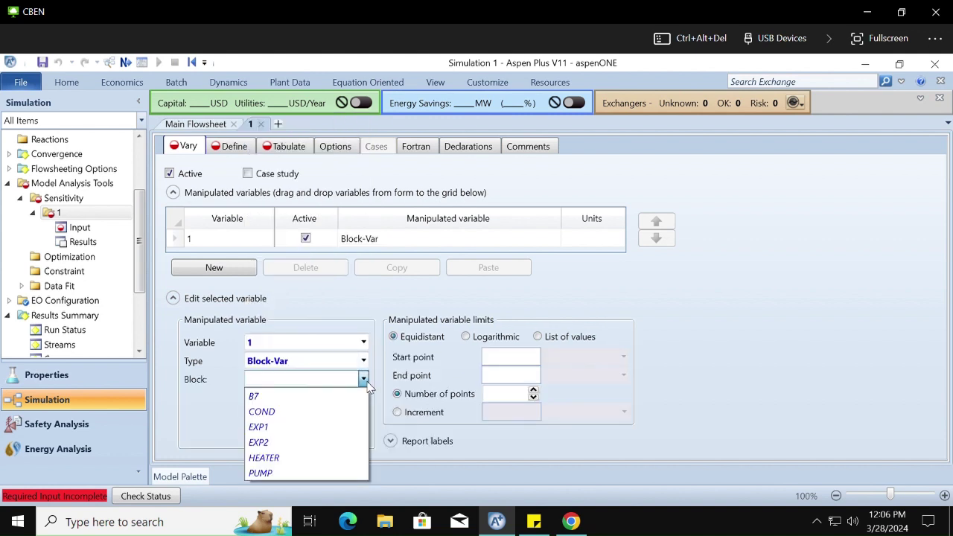
{"action": "key", "text": "e"}
{"action": "key", "text": "Return"}
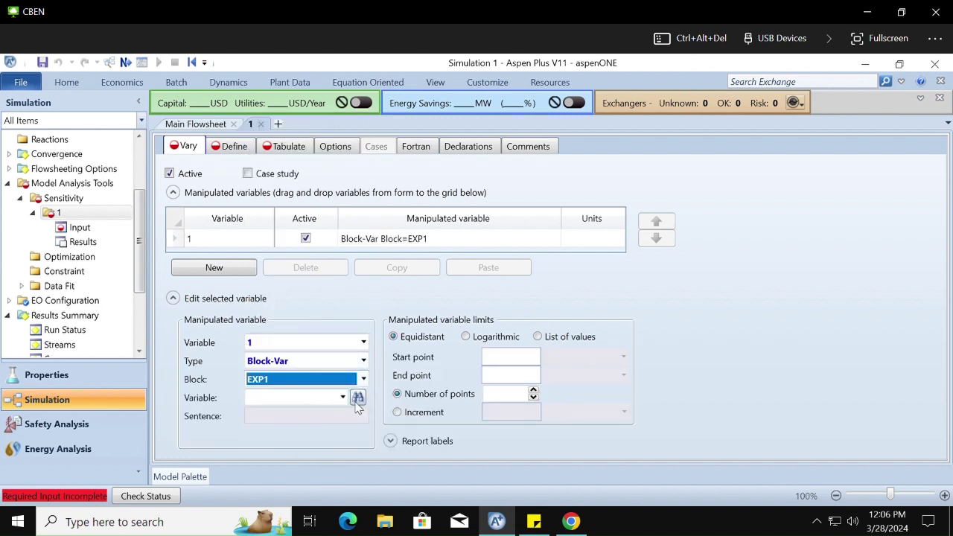
Step: Look through the available EXP1 block variables for one that represents the outlet pressure
{"action": "left_click", "coordinate": [343, 398]}
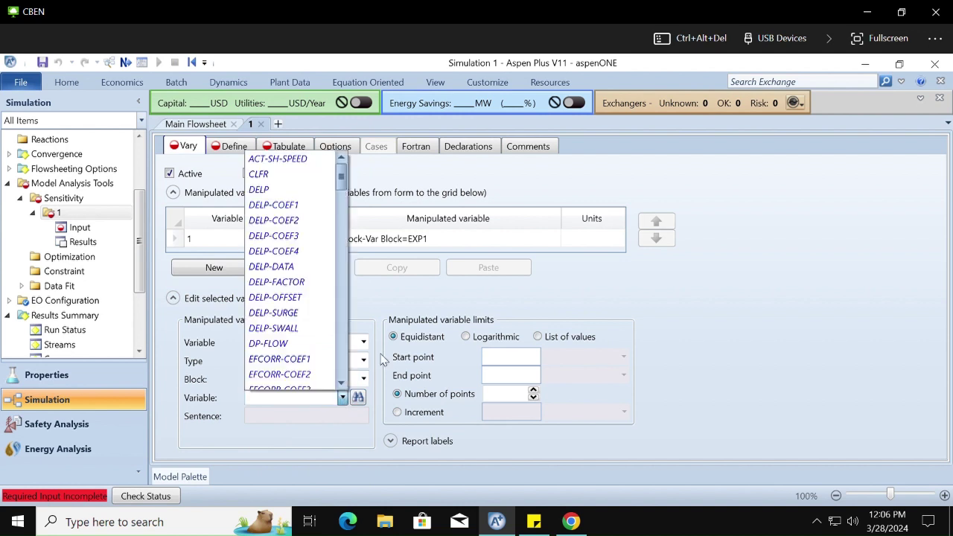
{"action": "left_click", "coordinate": [342, 398]}
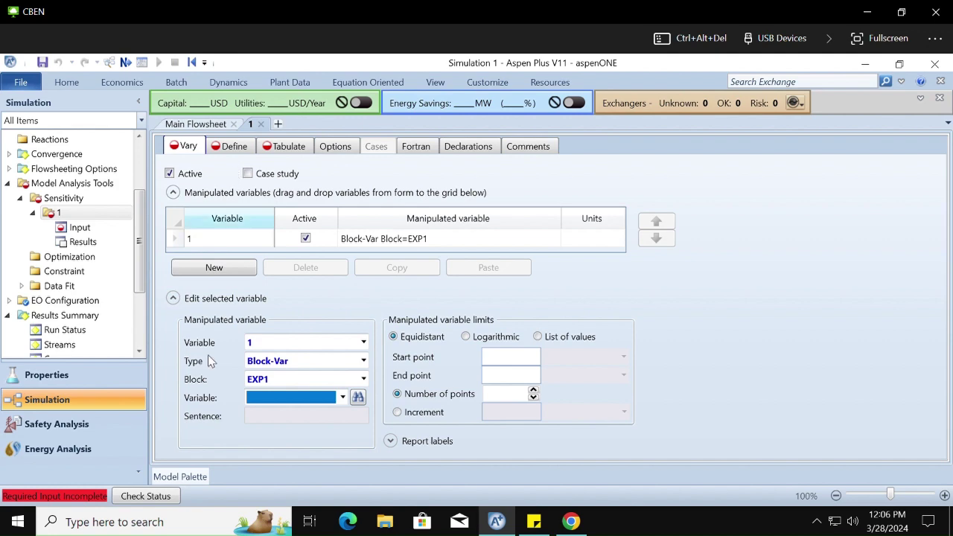
{"action": "left_click", "coordinate": [196, 124]}
{"action": "left_click", "coordinate": [251, 124]}
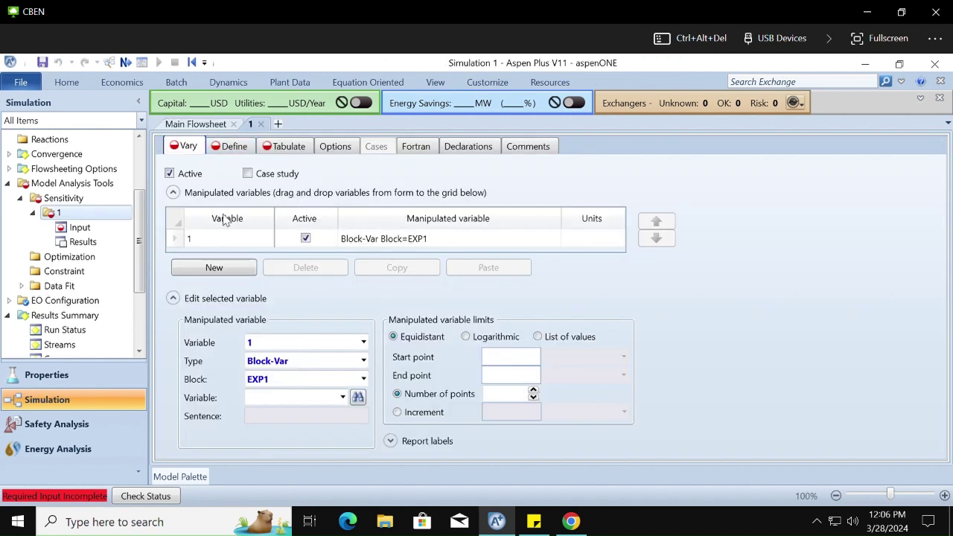
{"action": "left_click", "coordinate": [205, 237]}
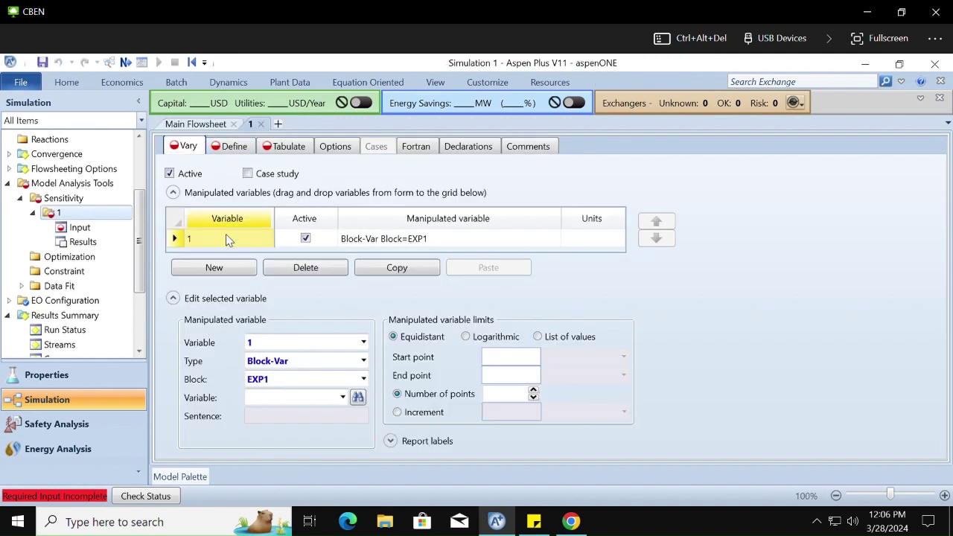
{"action": "left_click", "coordinate": [343, 398]}
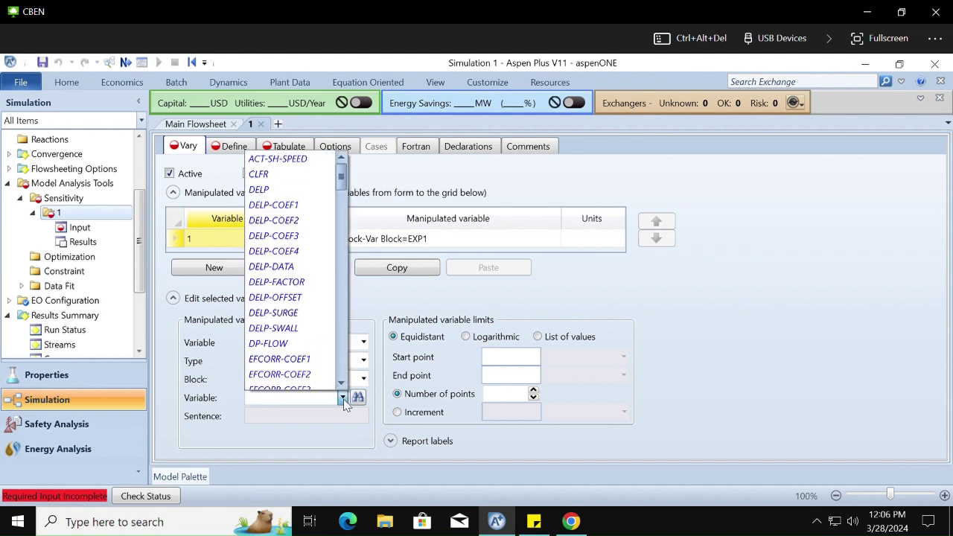
{"action": "key", "text": "Down"}
{"action": "key", "text": "Down"}
{"action": "key", "text": "Down"}
{"action": "key", "text": "Down"}
{"action": "key", "text": "Down"}
{"action": "key", "text": "Down"}
{"action": "key", "text": "Down"}
{"action": "key", "text": "Down"}
{"action": "key", "text": "Down"}
{"action": "key", "text": "Down"}
{"action": "key", "text": "Down"}
{"action": "key", "text": "Down"}
{"action": "key", "text": "Down"}
{"action": "key", "text": "Down"}
{"action": "key", "text": "Down"}
{"action": "key", "text": "Down"}
{"action": "key", "text": "Down"}
{"action": "key", "text": "Down"}
{"action": "key", "text": "Down"}
{"action": "key", "text": "Down"}
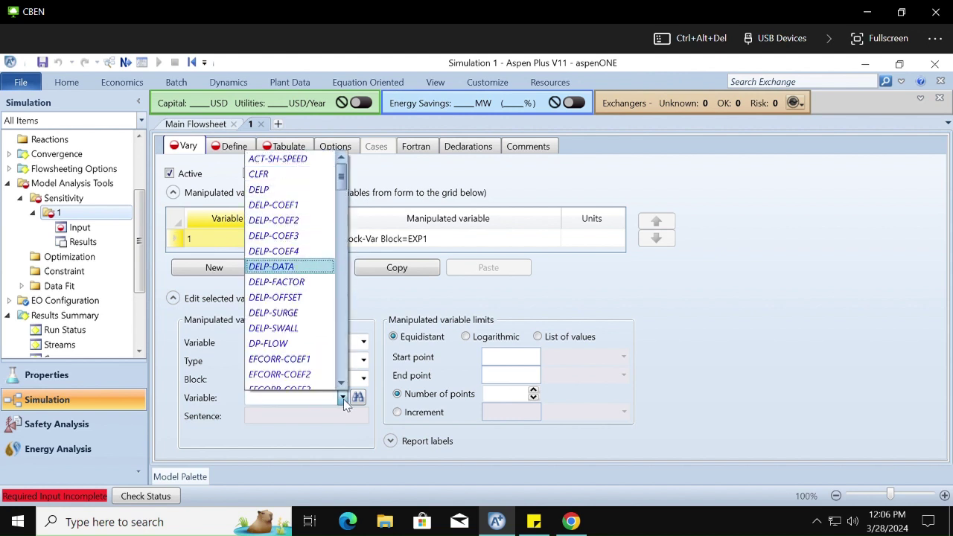
{"action": "key", "text": "Down"}
{"action": "key", "text": "Down"}
{"action": "key", "text": "Down"}
{"action": "key", "text": "Down"}
{"action": "key", "text": "Down"}
{"action": "key", "text": "Down"}
{"action": "key", "text": "Down"}
{"action": "key", "text": "Down"}
{"action": "key", "text": "Down"}
{"action": "key", "text": "Down"}
{"action": "key", "text": "Down"}
{"action": "key", "text": "Down"}
{"action": "key", "text": "Down"}
{"action": "key", "text": "Down"}
{"action": "key", "text": "Down"}
{"action": "key", "text": "Down"}
{"action": "key", "text": "Down"}
{"action": "key", "text": "Down"}
{"action": "key", "text": "Down"}
{"action": "key", "text": "Down"}
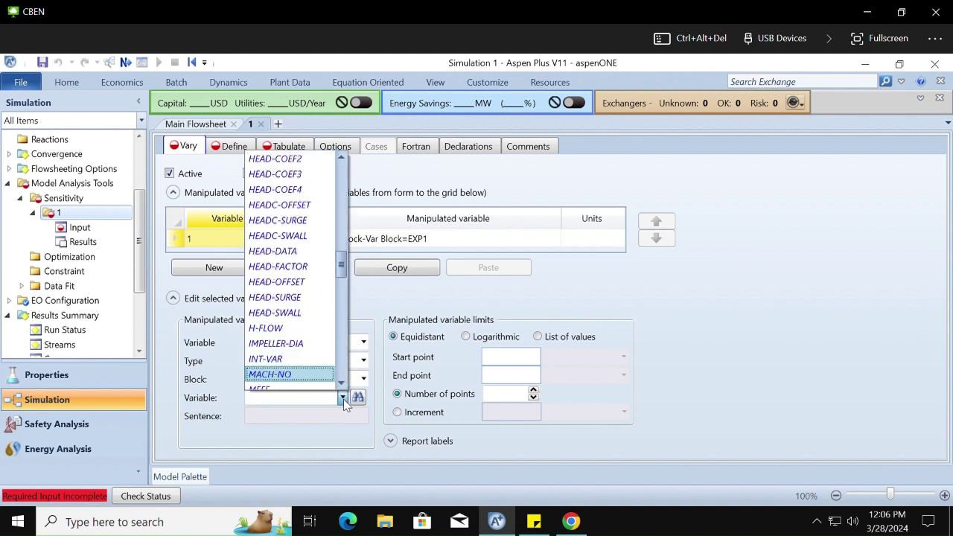
{"action": "key", "text": "Down"}
{"action": "key", "text": "Down"}
{"action": "key", "text": "Down"}
{"action": "key", "text": "Down"}
{"action": "key", "text": "Down"}
{"action": "key", "text": "Down"}
{"action": "key", "text": "Down"}
{"action": "key", "text": "Down"}
{"action": "key", "text": "Down"}
{"action": "key", "text": "Down"}
{"action": "key", "text": "Down"}
{"action": "key", "text": "Down"}
{"action": "key", "text": "Down"}
{"action": "key", "text": "Down"}
{"action": "key", "text": "Down"}
{"action": "key", "text": "Down"}
{"action": "key", "text": "Down"}
{"action": "key", "text": "Down"}
{"action": "key", "text": "Down"}
{"action": "key", "text": "Down"}
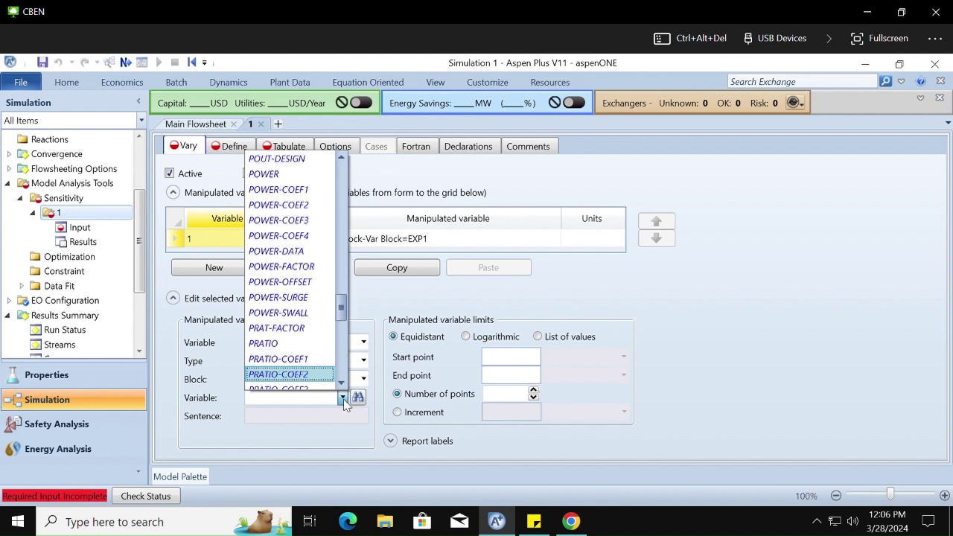
{"action": "key", "text": "Down"}
{"action": "key", "text": "Down"}
{"action": "key", "text": "Down"}
{"action": "key", "text": "Down"}
{"action": "key", "text": "Down"}
{"action": "key", "text": "Down"}
{"action": "key", "text": "Down"}
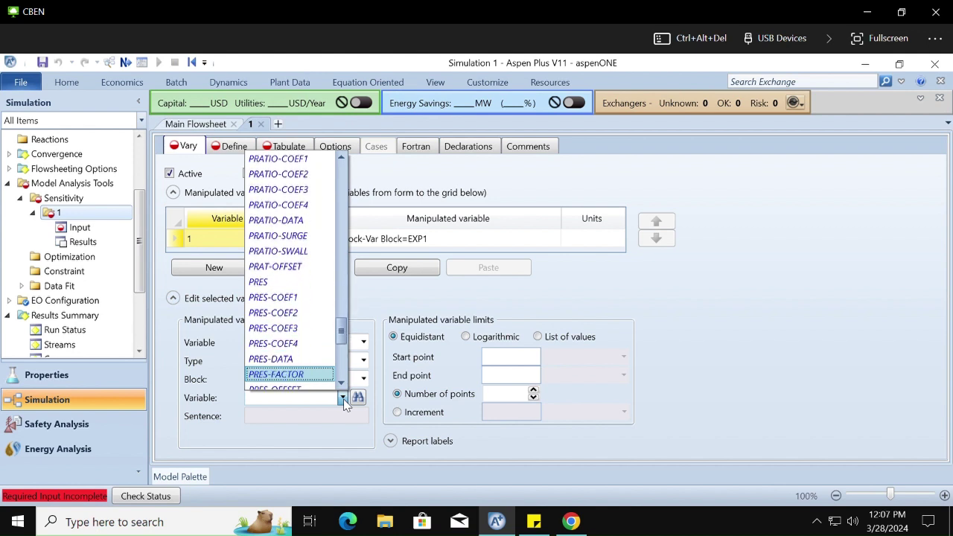
{"action": "key", "text": "Down"}
{"action": "key", "text": "Down"}
{"action": "key", "text": "Down"}
{"action": "key", "text": "Down"}
{"action": "key", "text": "Down"}
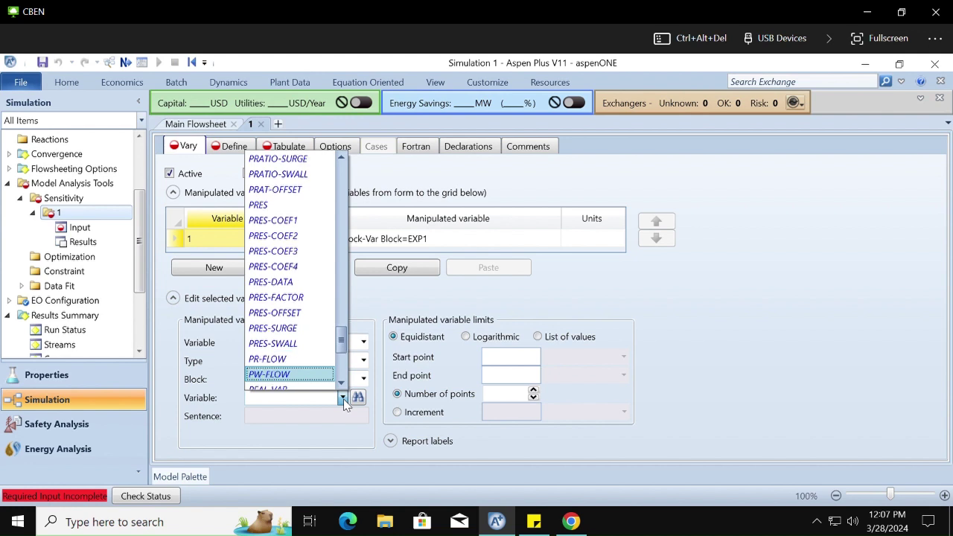
{"action": "right_click", "coordinate": [359, 399]}
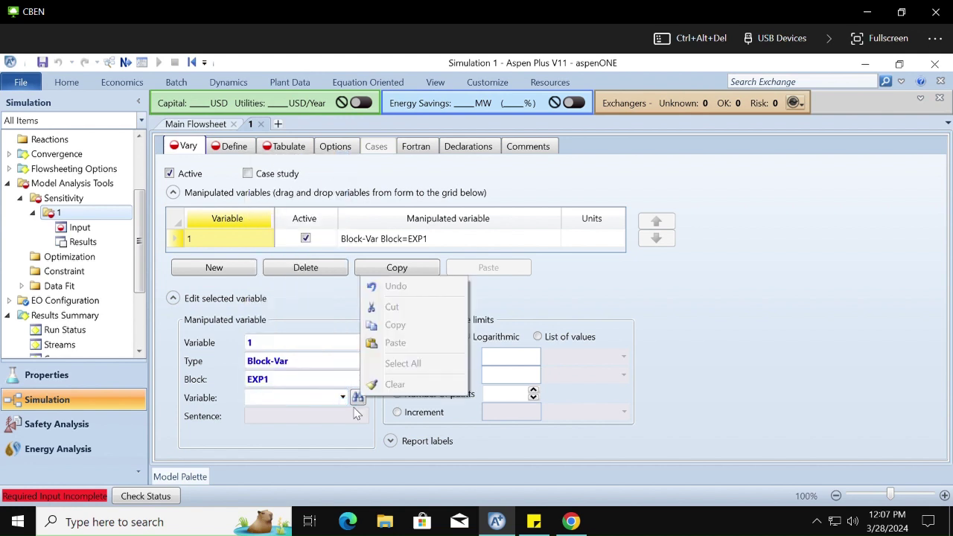
Step: Search the block variables for "Pressure" and select PRES, the specified outlet pressure, as EXP1's manipulated variable
{"action": "left_click", "coordinate": [357, 399]}
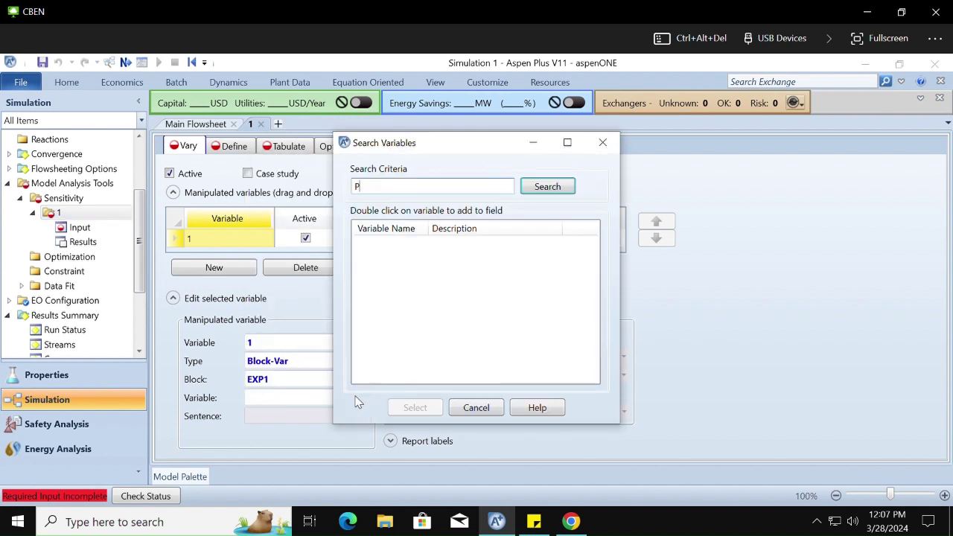
{"action": "type", "text": "Pressure"}
{"action": "key", "text": "Return"}
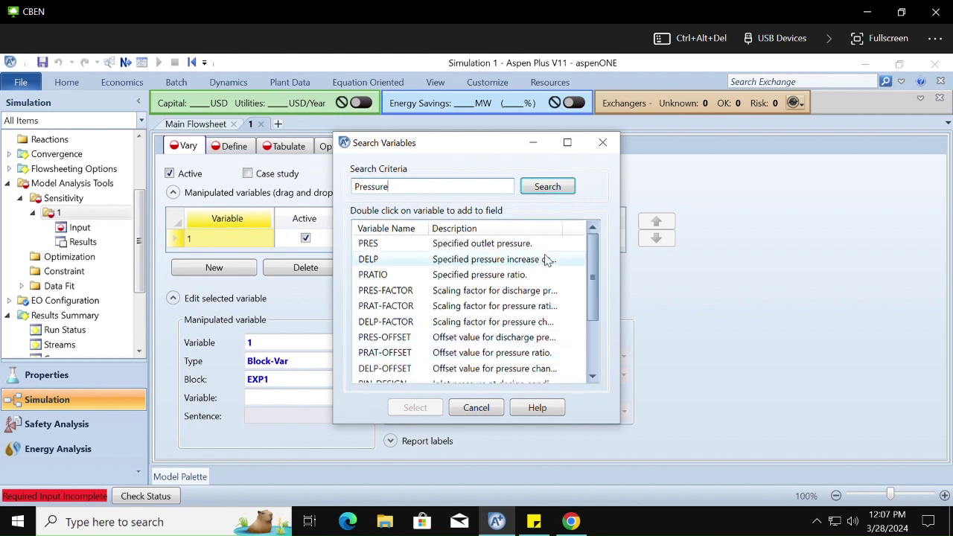
{"action": "left_click", "coordinate": [420, 411]}
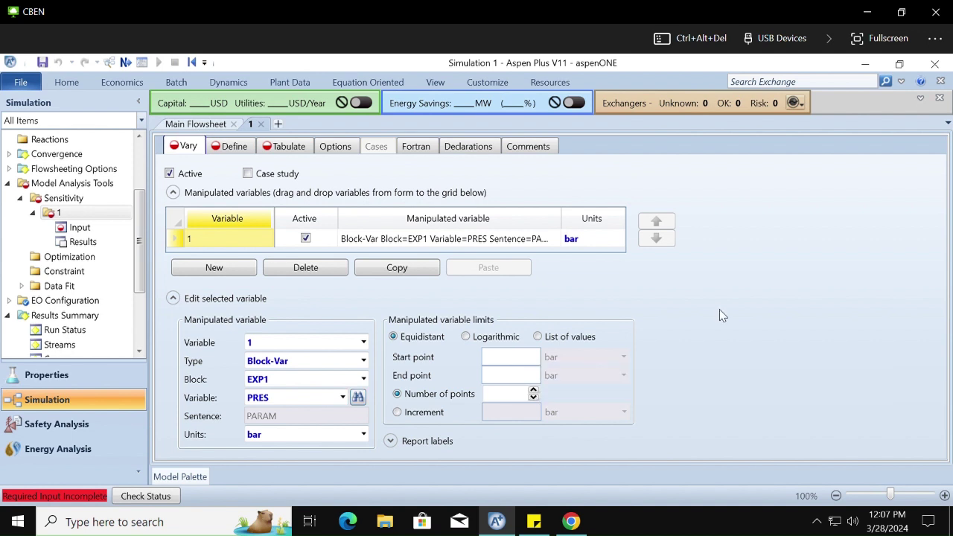
Step: Set the equidistant limits of EXP1's pressure to start at 2 bar, end at 20 bar and use a 0.1 bar increment
{"action": "left_click", "coordinate": [517, 377]}
{"action": "type", "text": "2"}
{"action": "left_click", "coordinate": [527, 357]}
{"action": "type", "text": "20"}
{"action": "type", "text": "20"}
{"action": "left_click", "coordinate": [428, 412]}
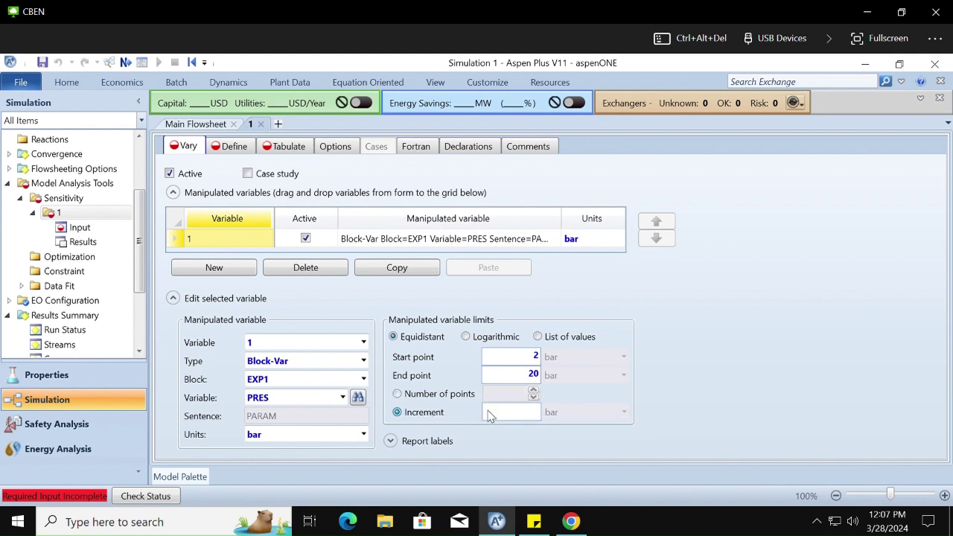
{"action": "left_click", "coordinate": [522, 417]}
{"action": "type", "text": "0.1"}
{"action": "key", "text": "Return"}
Step: Try 182 points for the EXP1 pressure range and return to an increment of 0.1 bar
{"action": "left_click", "coordinate": [409, 394]}
{"action": "left_click", "coordinate": [524, 395]}
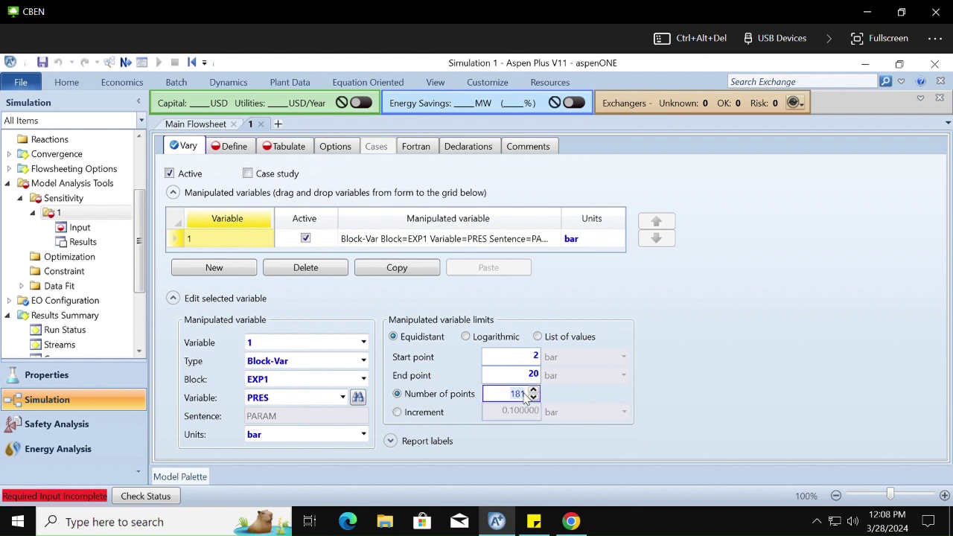
{"action": "key", "text": "BackSpace"}
{"action": "type", "text": "182"}
{"action": "left_click", "coordinate": [440, 418]}
{"action": "left_click", "coordinate": [528, 410]}
{"action": "type", "text": "0.0944"}
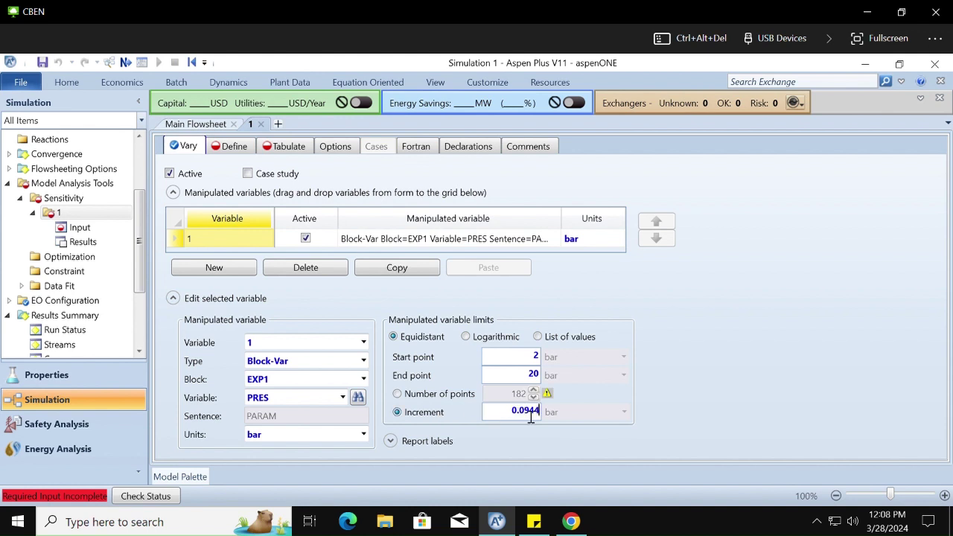
{"action": "key", "text": "BackSpace"}
{"action": "key", "text": "BackSpace"}
{"action": "key", "text": "BackSpace"}
{"action": "key", "text": "BackSpace"}
{"action": "key", "text": "BackSpace"}
{"action": "key", "text": "BackSpace"}
{"action": "type", "text": "0.1"}
Step: Create a sampled variable named WTOT in the sensitivity analysis definitions
{"action": "left_click", "coordinate": [237, 148]}
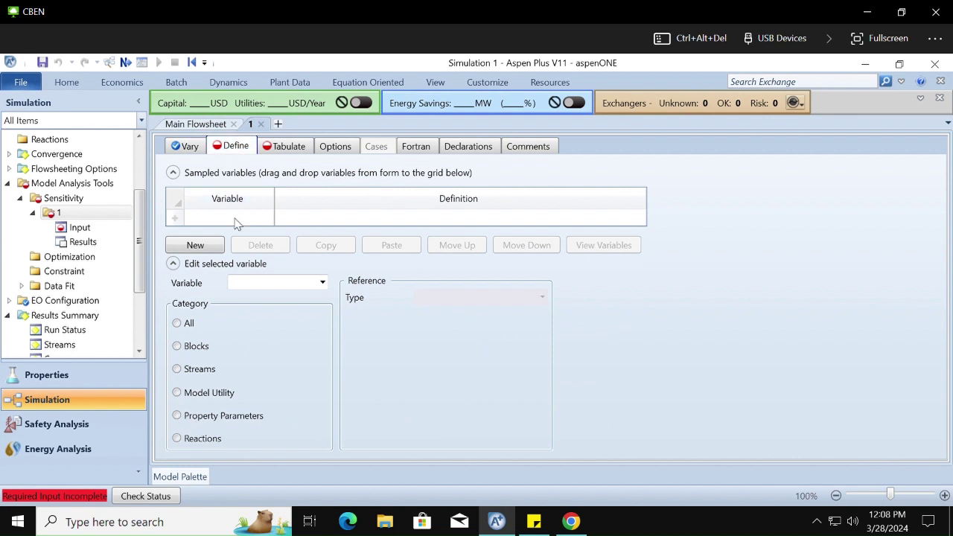
{"action": "left_click", "coordinate": [203, 246]}
{"action": "type", "text": "NE"}
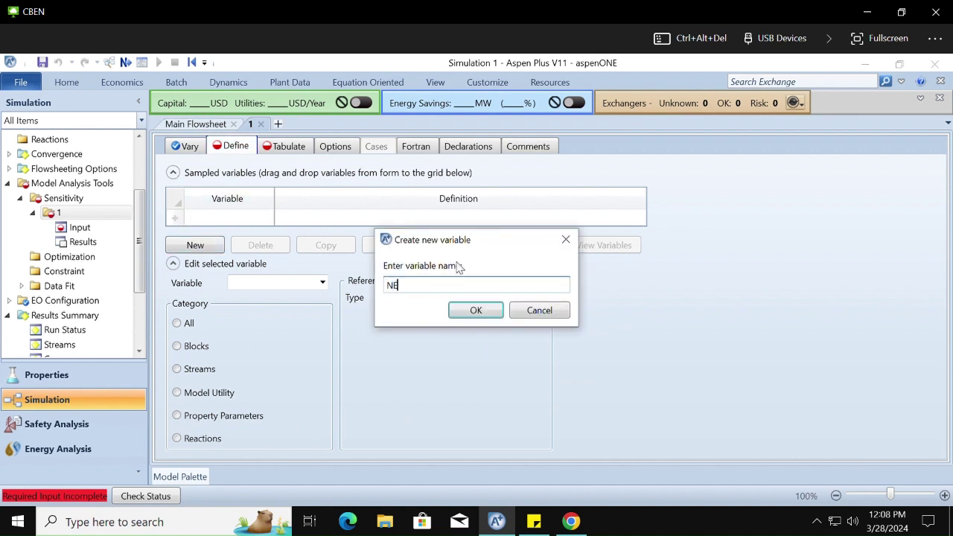
{"action": "key", "text": "BackSpace"}
{"action": "key", "text": "BackSpace"}
{"action": "type", "text": "WTOT"}
{"action": "key", "text": "Return"}
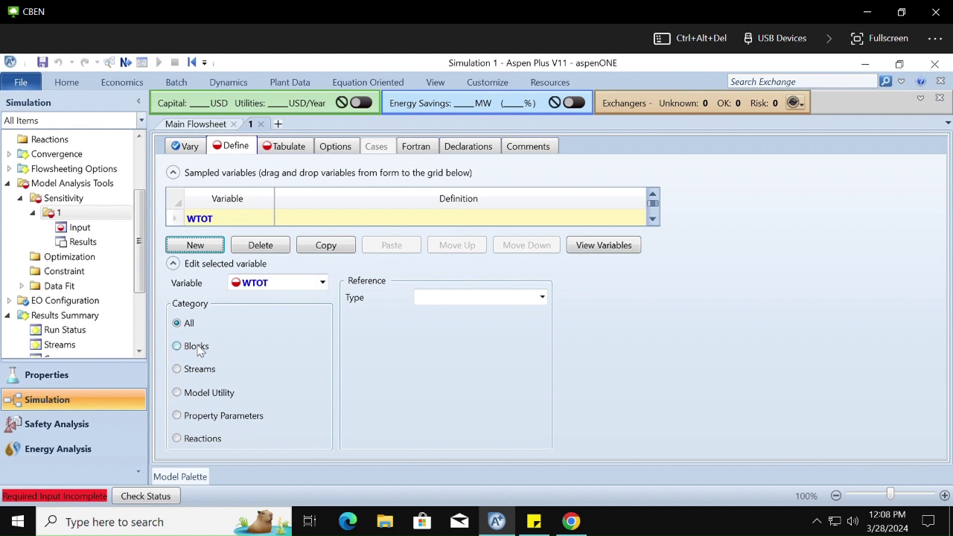
Step: Set the category of WTOT to Streams and its reference type to Work-Power
{"action": "left_click", "coordinate": [543, 300]}
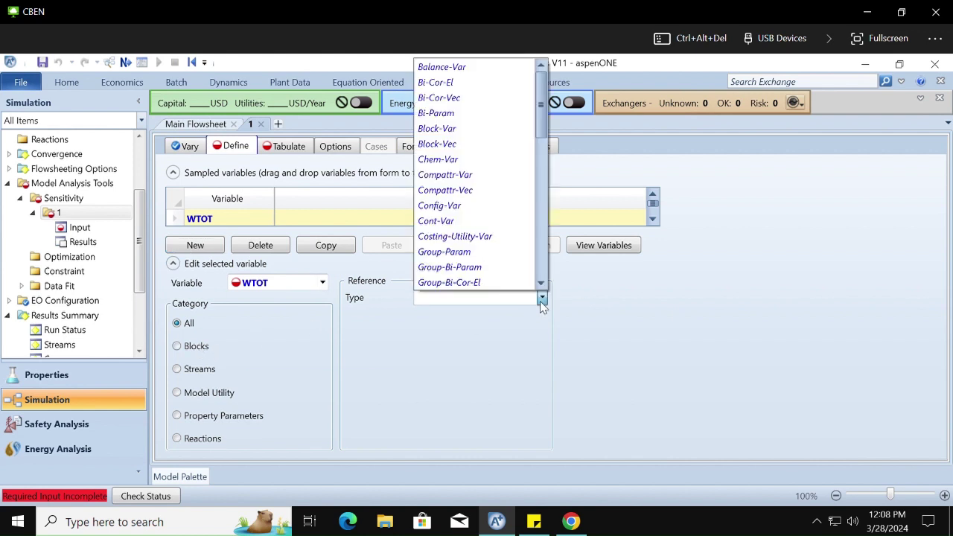
{"action": "left_click", "coordinate": [542, 299]}
{"action": "left_click", "coordinate": [177, 369]}
{"action": "left_click", "coordinate": [542, 299]}
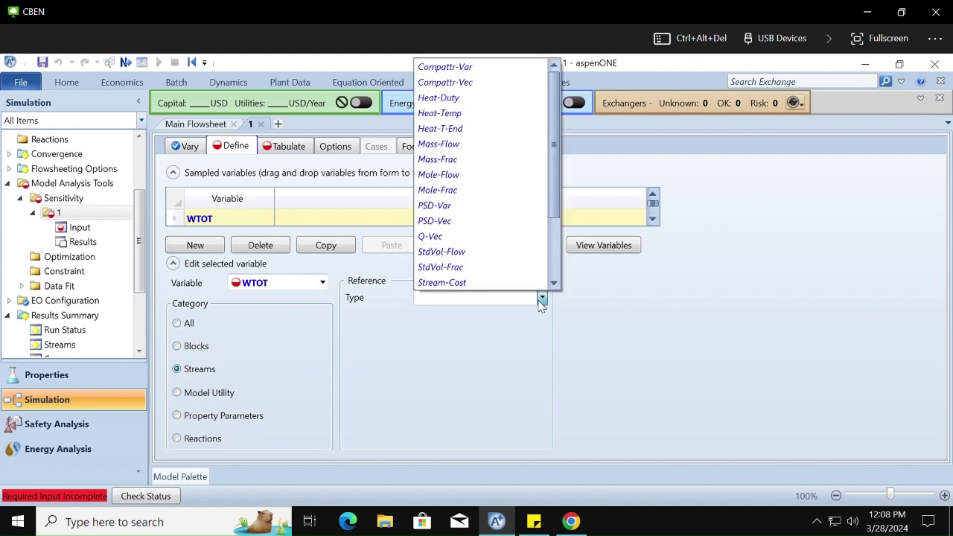
{"action": "key", "text": "Down"}
{"action": "key", "text": "Down"}
{"action": "key", "text": "Down"}
{"action": "key", "text": "Down"}
{"action": "key", "text": "Down"}
{"action": "key", "text": "Down"}
{"action": "key", "text": "Down"}
{"action": "key", "text": "Down"}
{"action": "key", "text": "Down"}
{"action": "key", "text": "Down"}
{"action": "key", "text": "Down"}
{"action": "key", "text": "Down"}
{"action": "key", "text": "Down"}
{"action": "key", "text": "Down"}
{"action": "key", "text": "Down"}
{"action": "key", "text": "Down"}
{"action": "key", "text": "Down"}
{"action": "key", "text": "Down"}
{"action": "key", "text": "Down"}
{"action": "key", "text": "Down"}
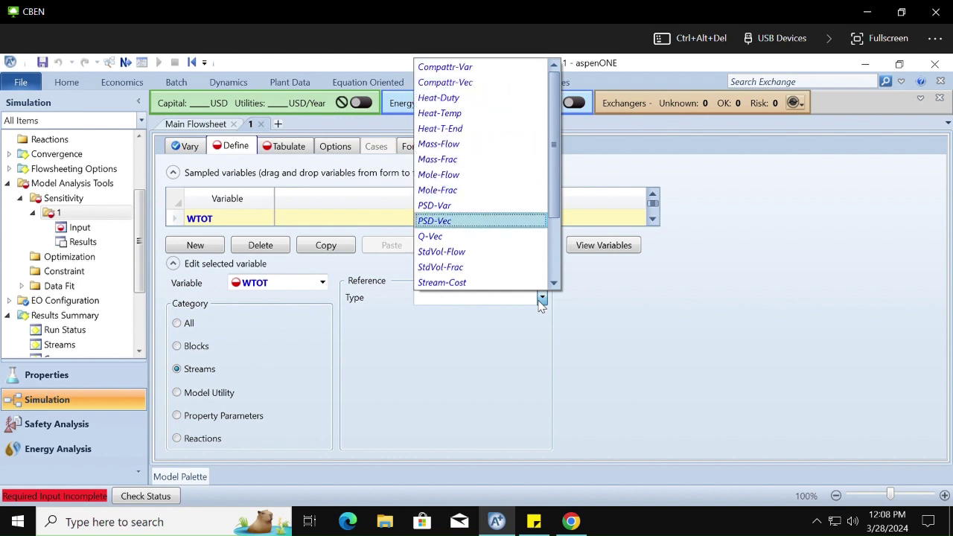
{"action": "key", "text": "Down"}
{"action": "key", "text": "Return"}
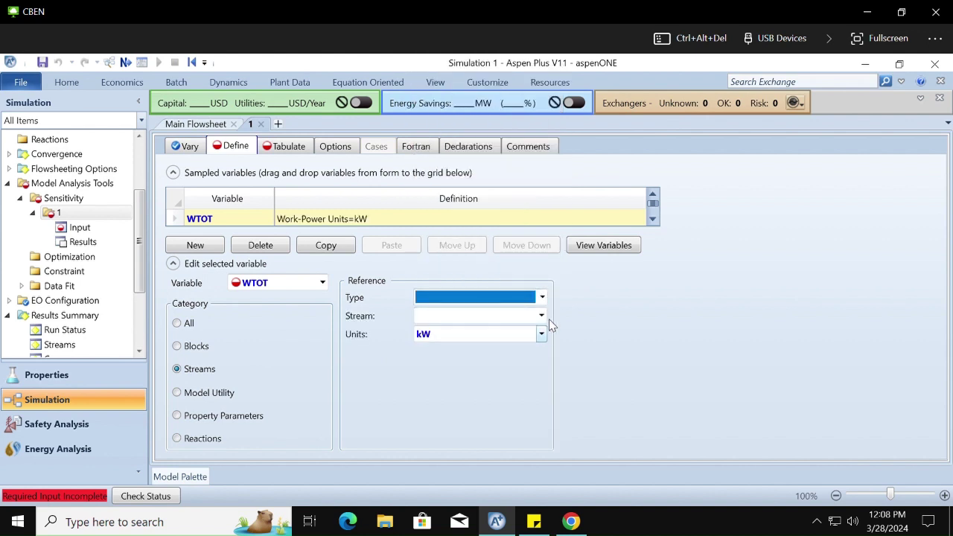
Step: Choose WNET as the work stream referenced by WTOT
{"action": "left_click", "coordinate": [546, 315]}
{"action": "key", "text": "Down"}
{"action": "key", "text": "Down"}
{"action": "key", "text": "Down"}
{"action": "key", "text": "Return"}
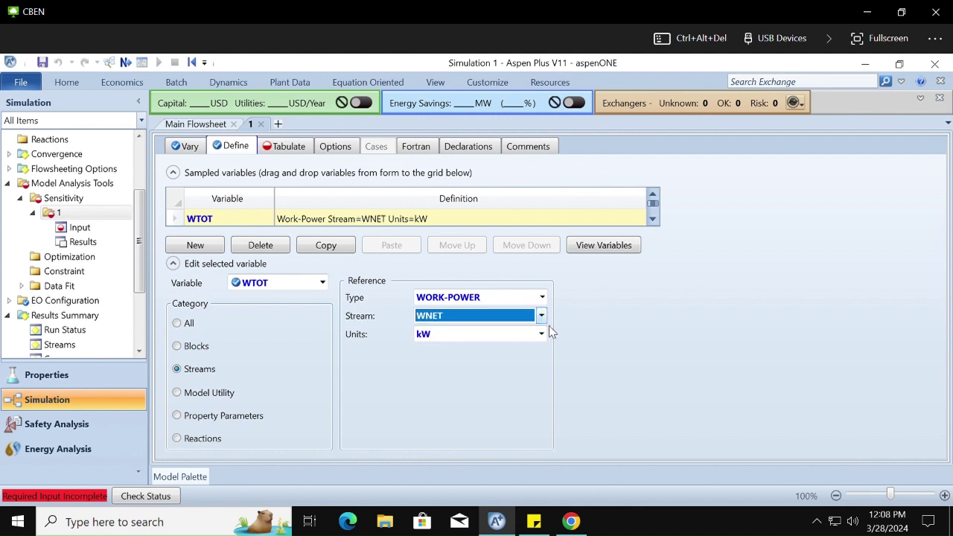
Step: Try MW as the units of WTOT, keep WNET as its stream, and return the units to kW
{"action": "left_click", "coordinate": [543, 335]}
{"action": "key", "text": "Down"}
{"action": "key", "text": "Down"}
{"action": "key", "text": "Down"}
{"action": "key", "text": "Down"}
{"action": "key", "text": "Down"}
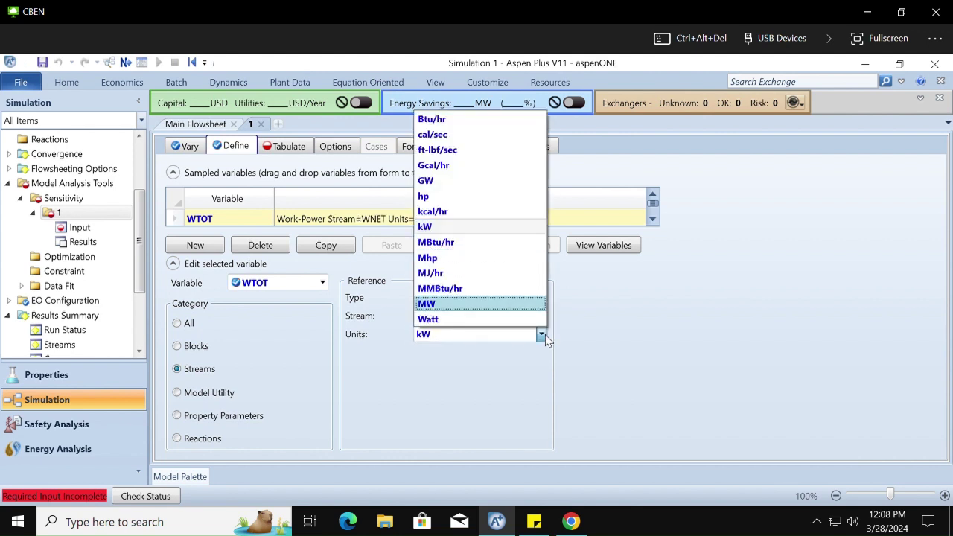
{"action": "key", "text": "Return"}
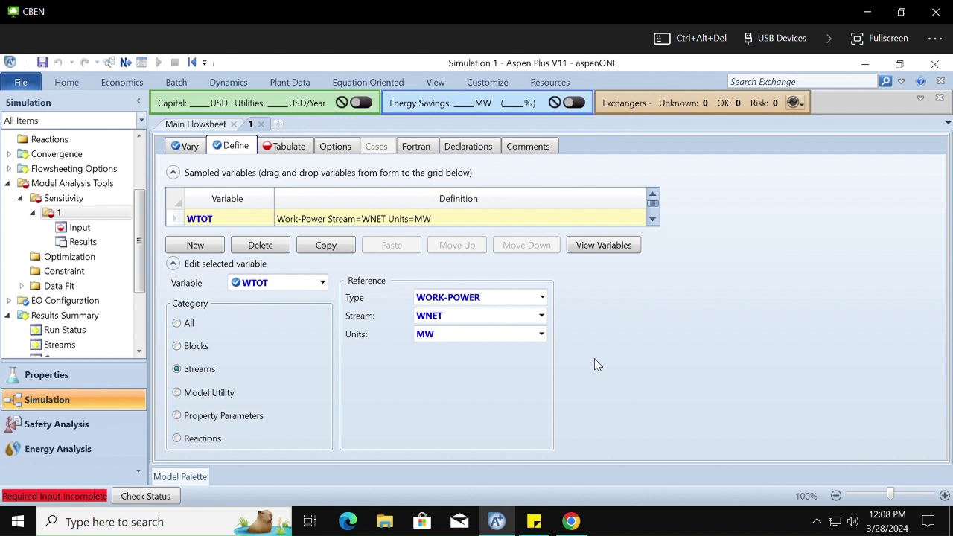
{"action": "left_click", "coordinate": [540, 316]}
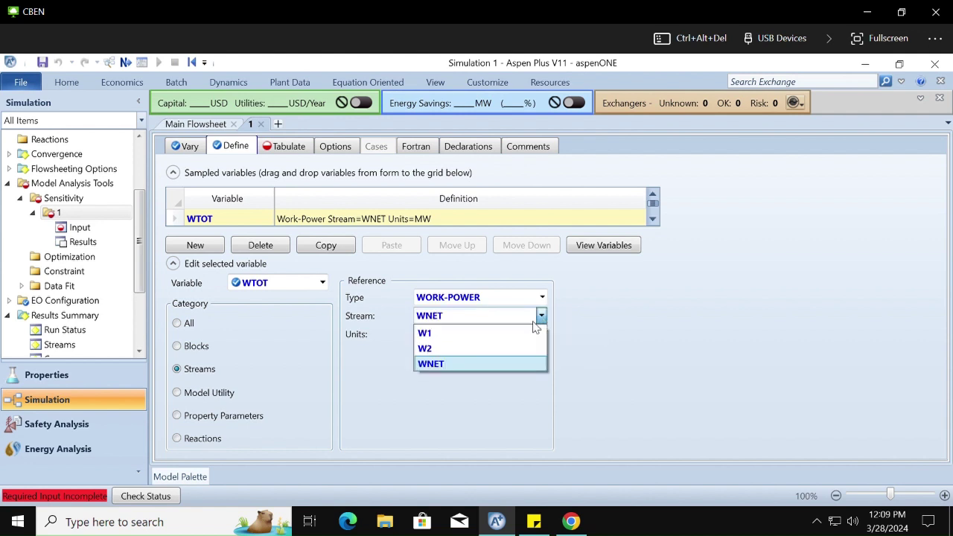
{"action": "left_click", "coordinate": [492, 364]}
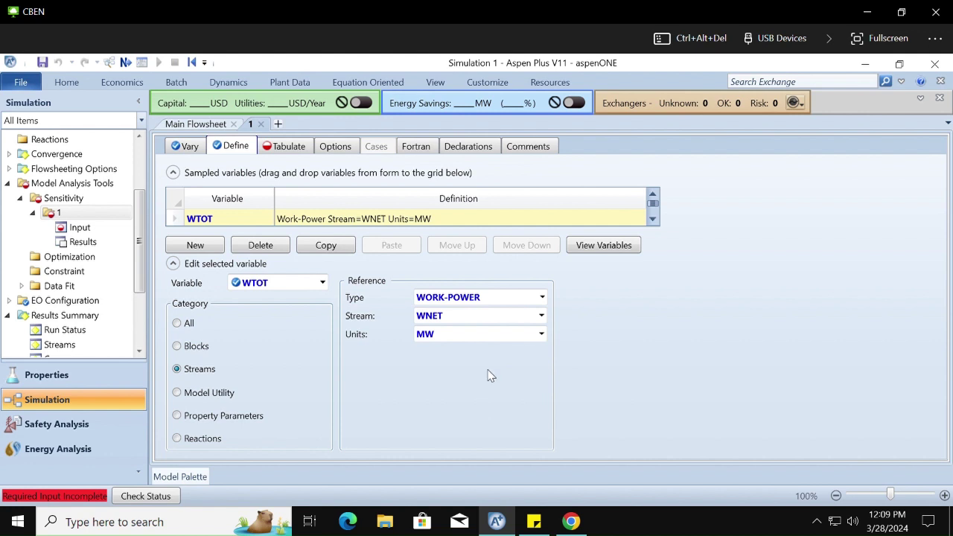
{"action": "left_click", "coordinate": [541, 334]}
{"action": "left_click", "coordinate": [485, 227]}
Step: Tabulate the expression WTOT/1000 in column 1 of the sensitivity table
{"action": "left_click", "coordinate": [295, 149]}
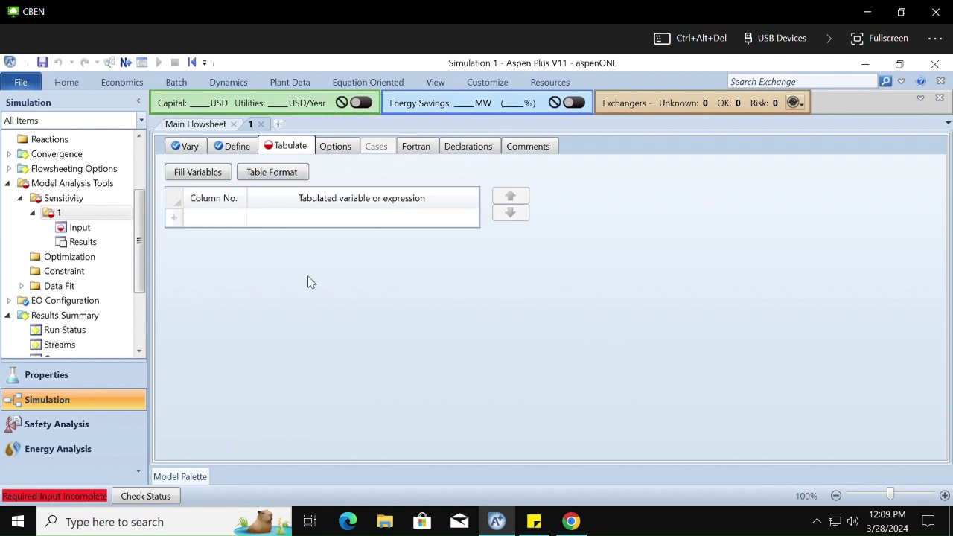
{"action": "left_click", "coordinate": [212, 219]}
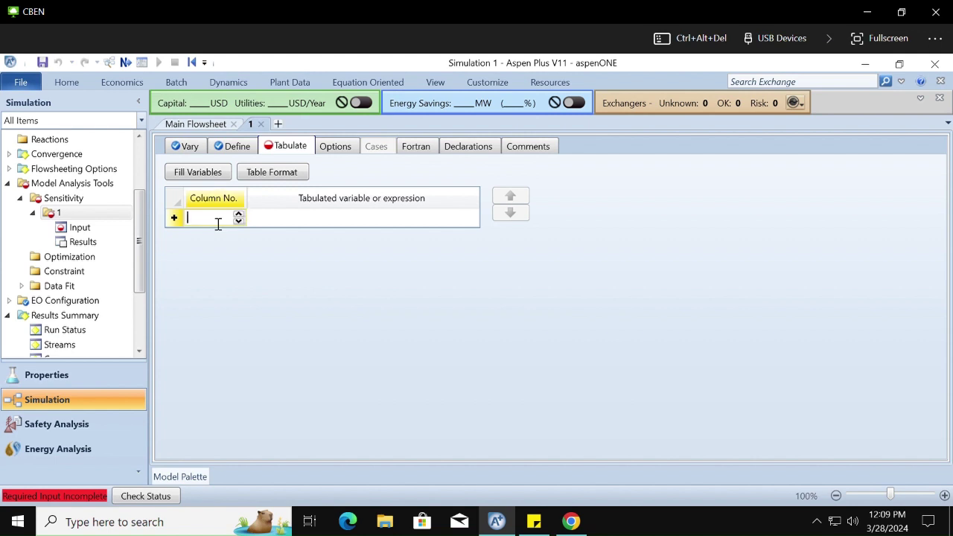
{"action": "type", "text": "1"}
{"action": "key", "text": "Tab"}
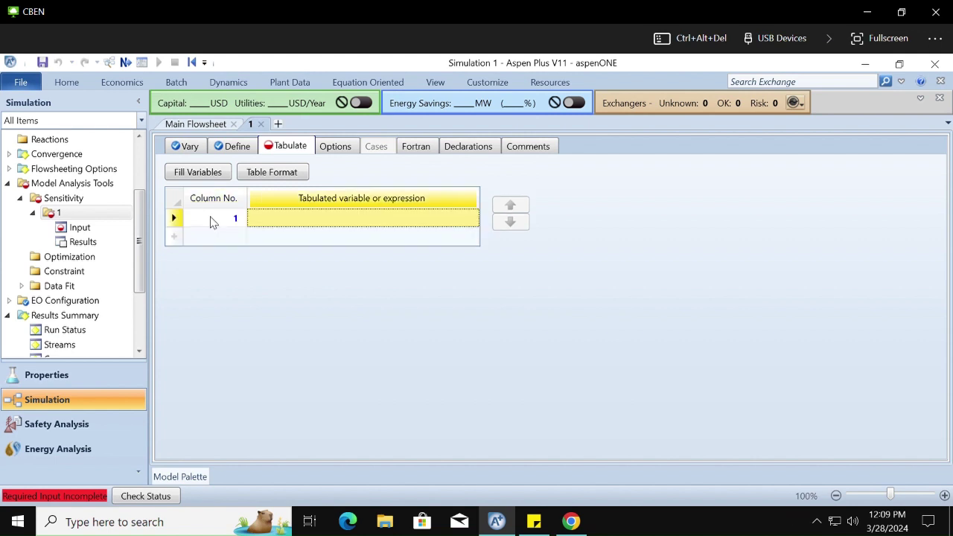
{"action": "left_click", "coordinate": [281, 228]}
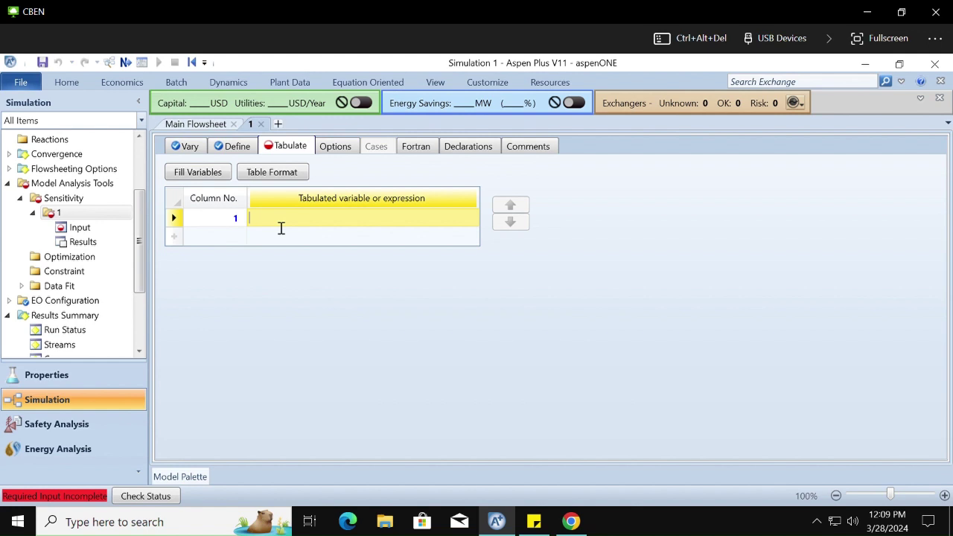
{"action": "type", "text": "WTOT/1000"}
{"action": "key", "text": "Return"}
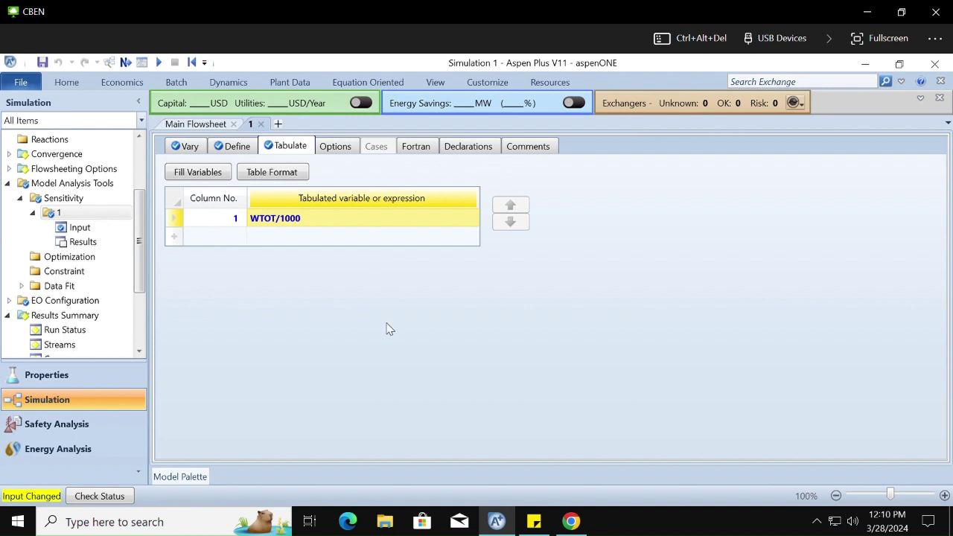
Step: Run the simulation and open the results of sensitivity analysis 1
{"action": "left_click", "coordinate": [158, 64]}
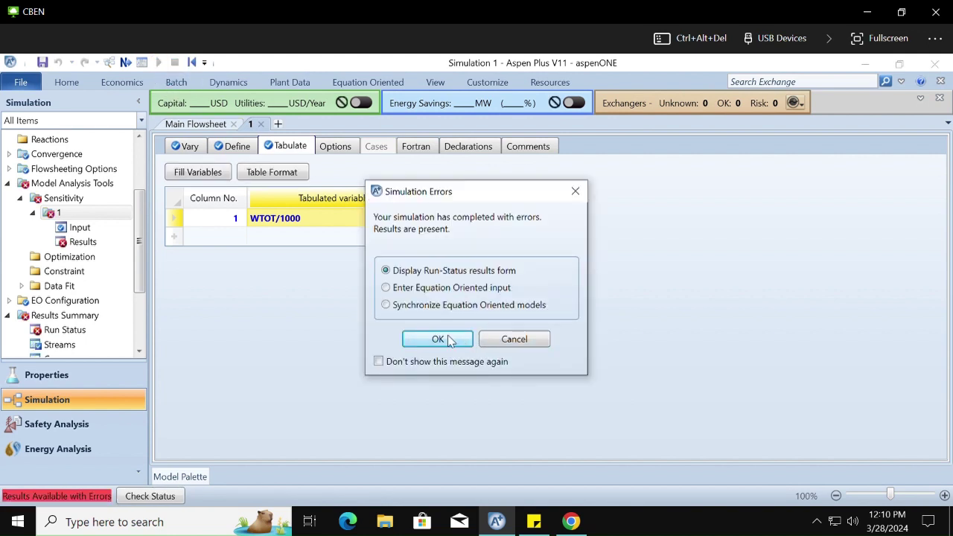
{"action": "left_click", "coordinate": [573, 193]}
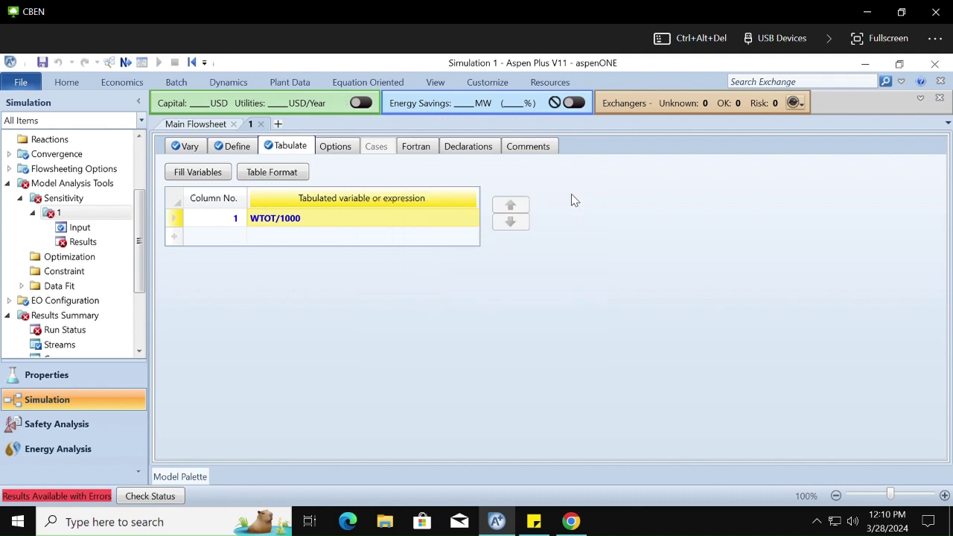
{"action": "double_click", "coordinate": [64, 214]}
{"action": "double_click", "coordinate": [64, 215]}
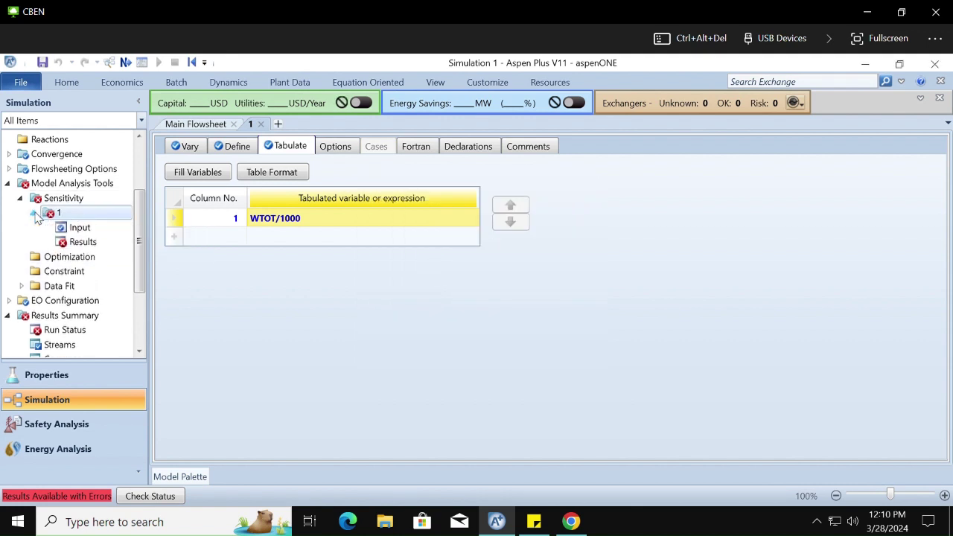
{"action": "double_click", "coordinate": [78, 250]}
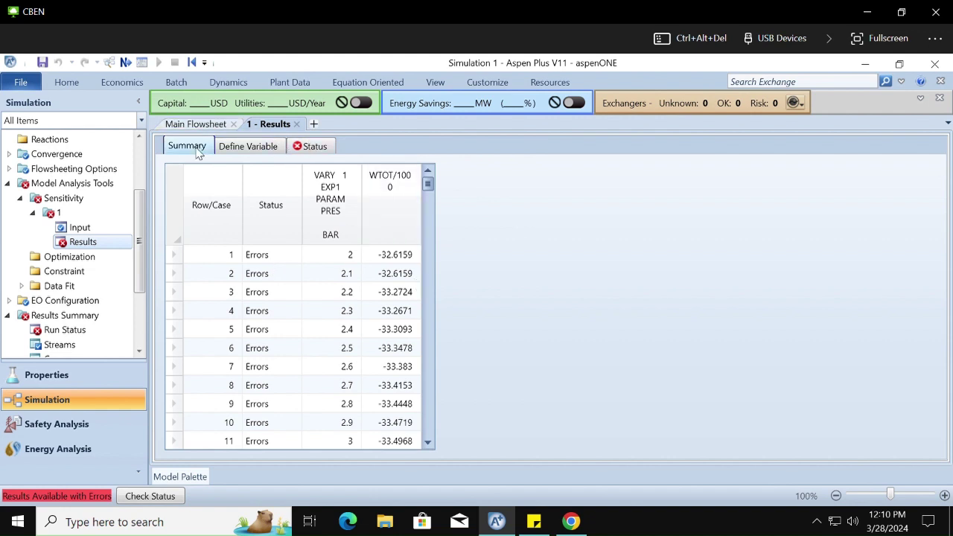
Step: Set the valid phases in EXP1's convergence parameters to Vapor-Liquid and rerun the simulation
{"action": "left_click_drag", "start_coordinate": [141, 230], "coordinate": [140, 182]}
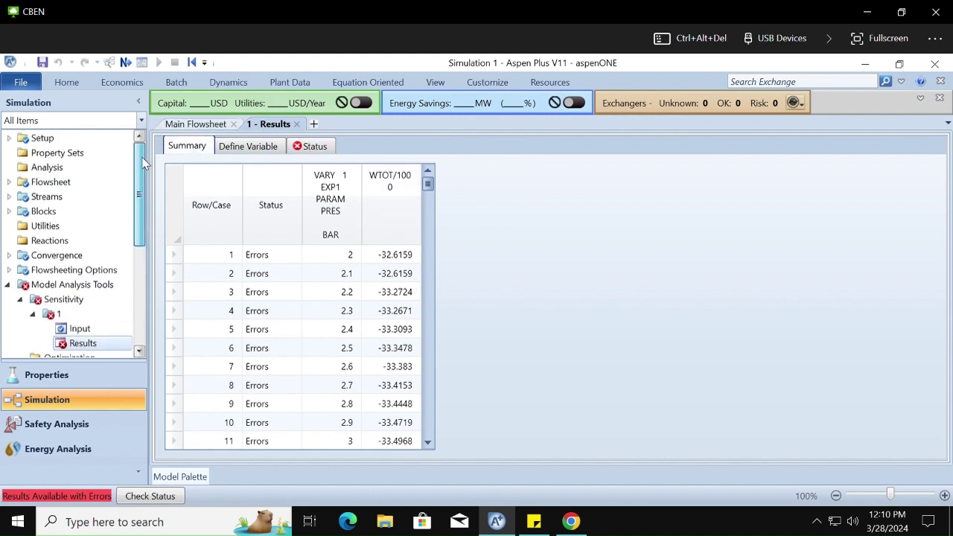
{"action": "left_click", "coordinate": [9, 212]}
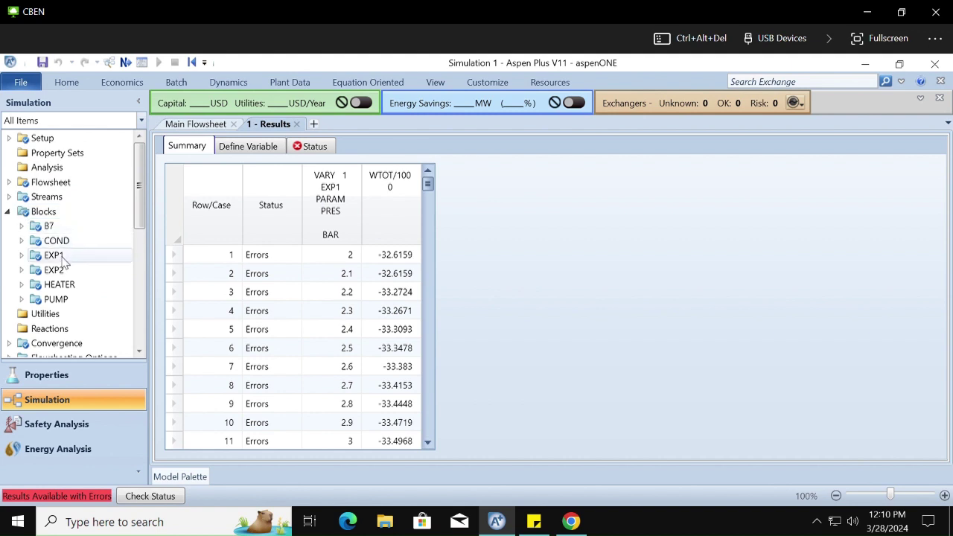
{"action": "double_click", "coordinate": [64, 257]}
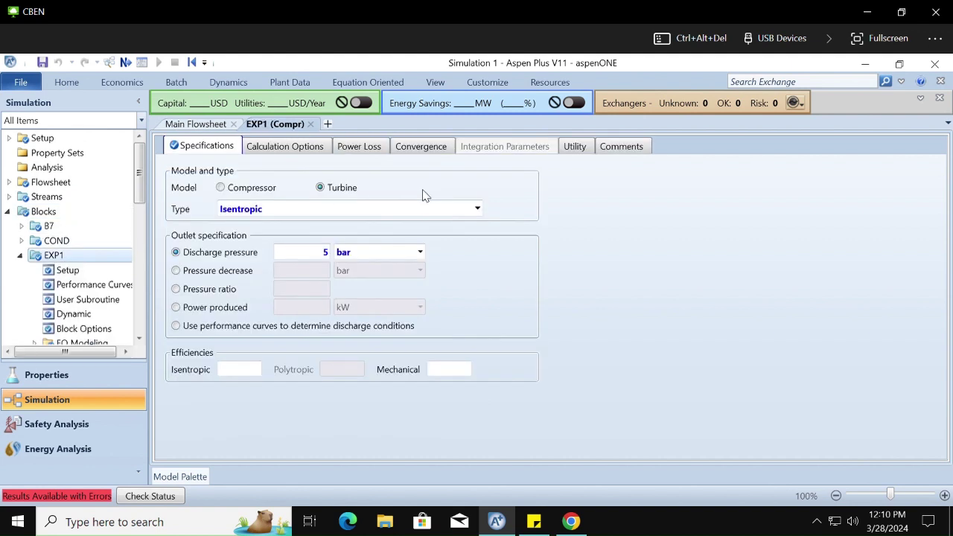
{"action": "left_click", "coordinate": [428, 149]}
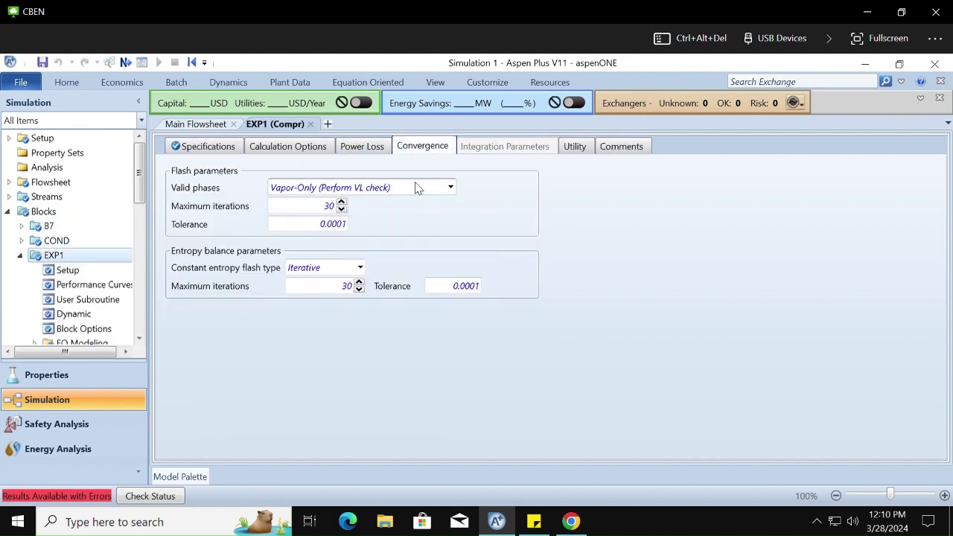
{"action": "left_click", "coordinate": [417, 187]}
{"action": "scroll", "coordinate": [415, 188], "scroll_direction": "down", "scroll_amount": 2}
{"action": "scroll", "coordinate": [416, 187], "scroll_direction": "up", "scroll_amount": 1}
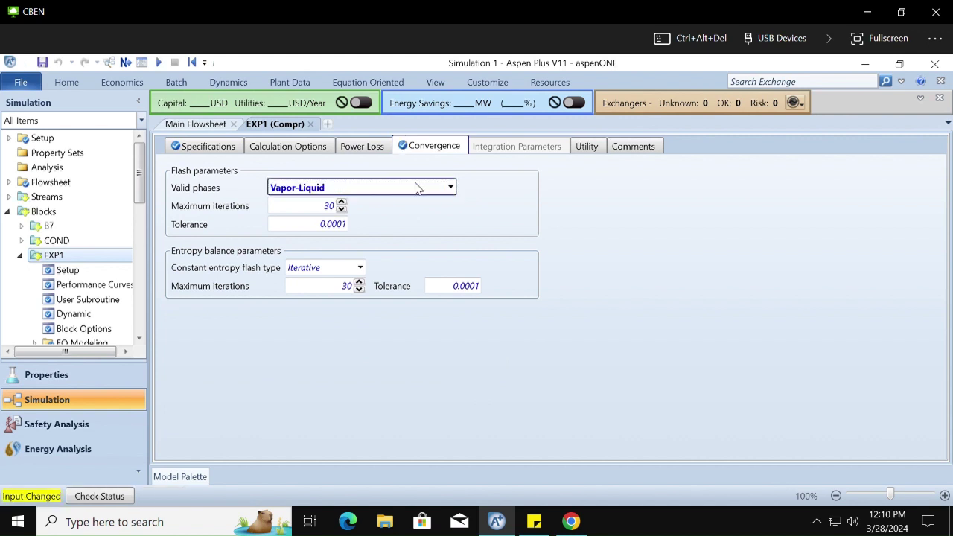
{"action": "left_click", "coordinate": [161, 62]}
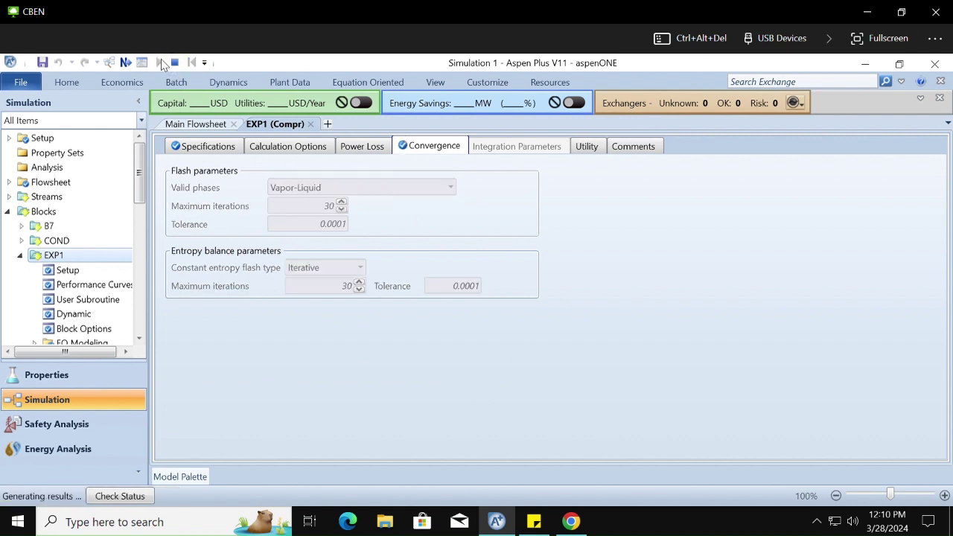
Step: On the main flowsheet, move the W2 line farther out from the turbines and reroute stream 4 between EXP1 and EXP2
{"action": "left_click", "coordinate": [8, 212]}
{"action": "left_click", "coordinate": [7, 285]}
{"action": "left_click", "coordinate": [7, 311]}
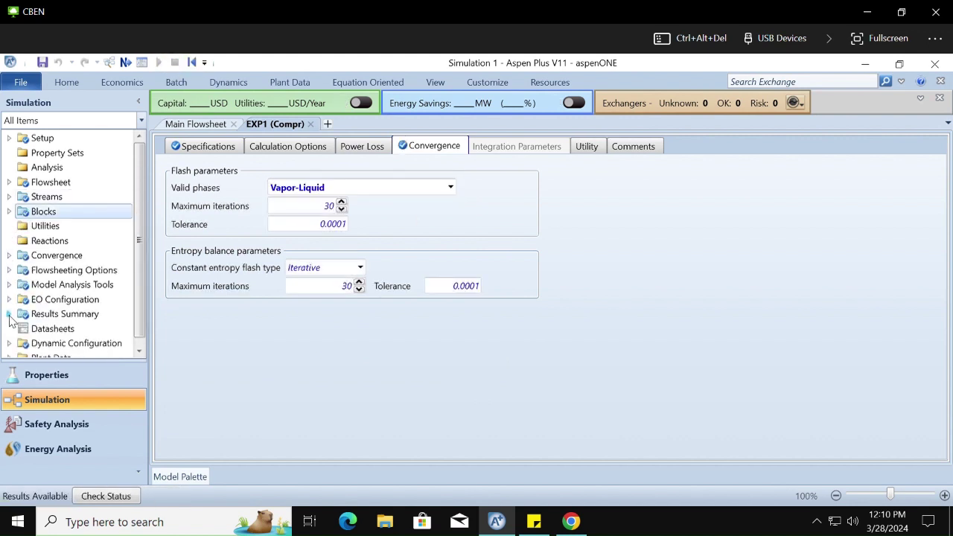
{"action": "scroll", "coordinate": [72, 341], "scroll_direction": "down", "scroll_amount": 1}
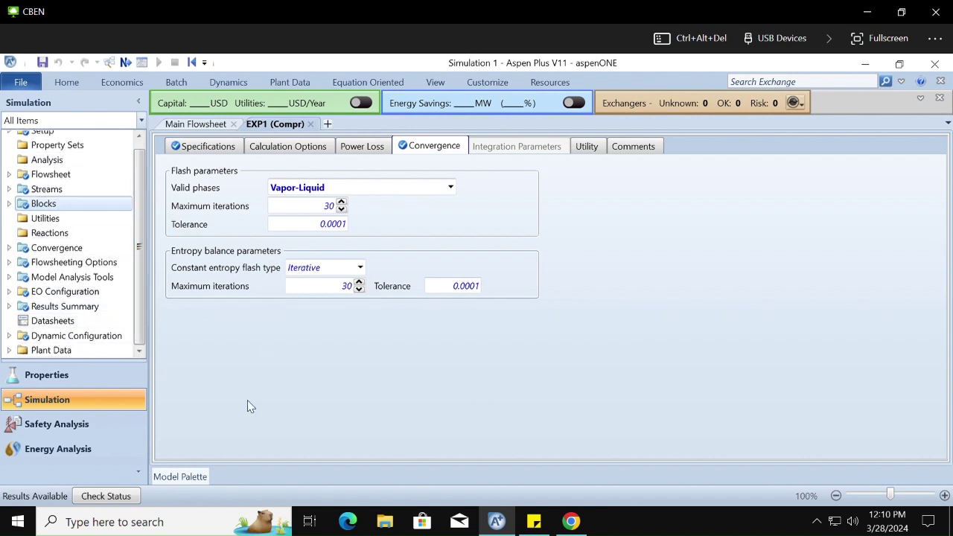
{"action": "left_click", "coordinate": [213, 125]}
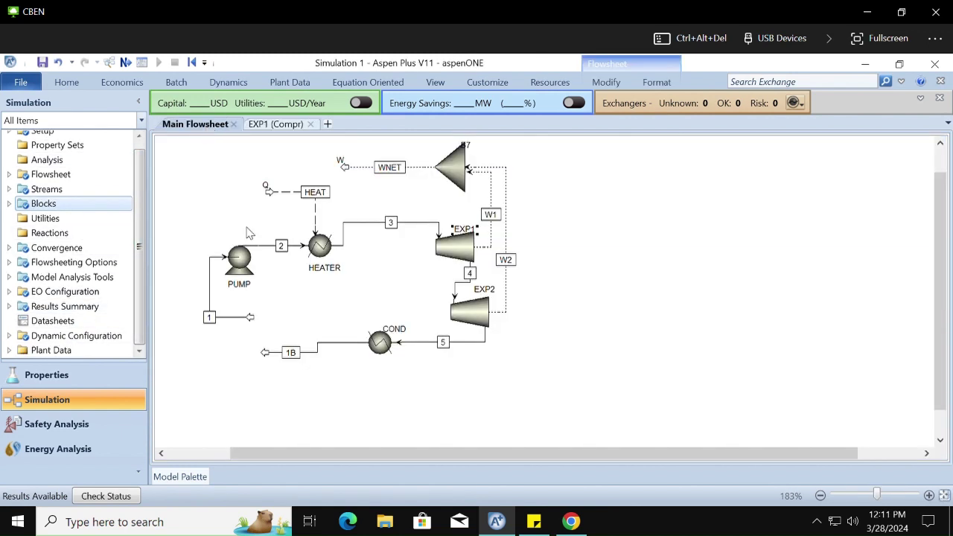
{"action": "left_click_drag", "start_coordinate": [507, 247], "coordinate": [534, 248]}
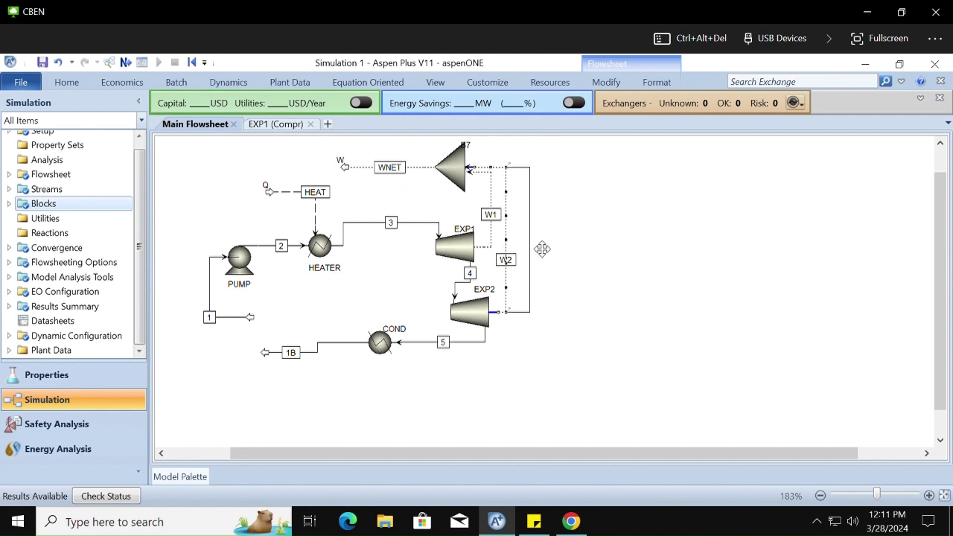
{"action": "left_click", "coordinate": [456, 303]}
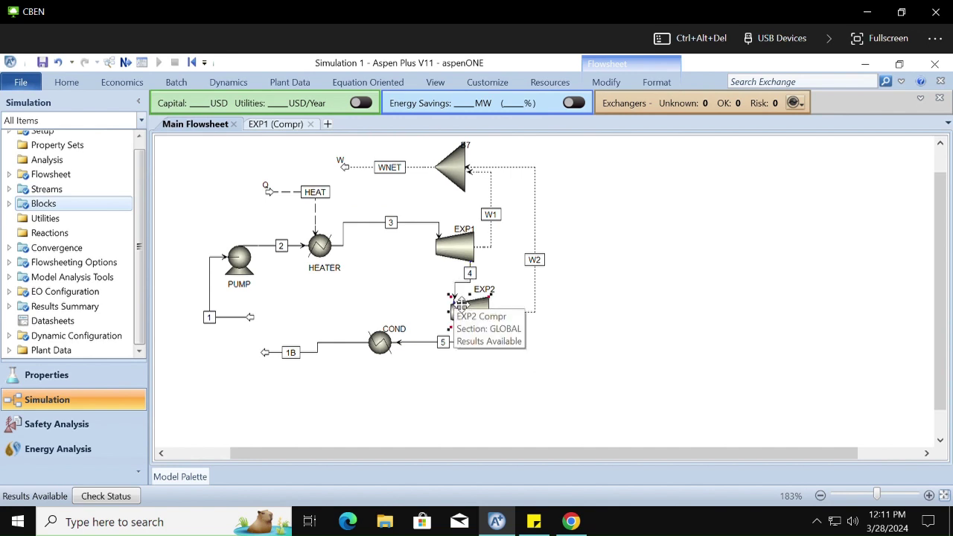
{"action": "left_click", "coordinate": [564, 378]}
{"action": "left_click", "coordinate": [470, 282]}
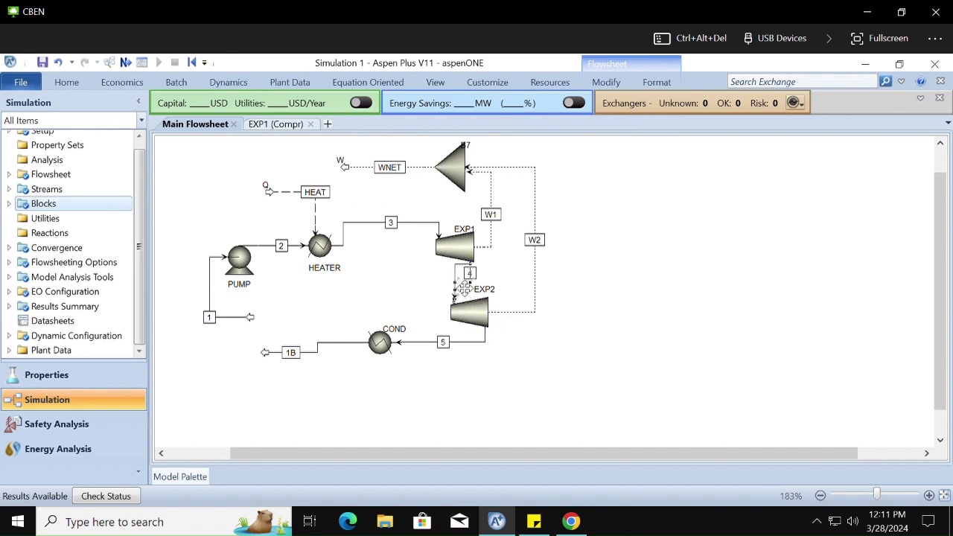
{"action": "left_click_drag", "start_coordinate": [483, 295], "coordinate": [475, 289]}
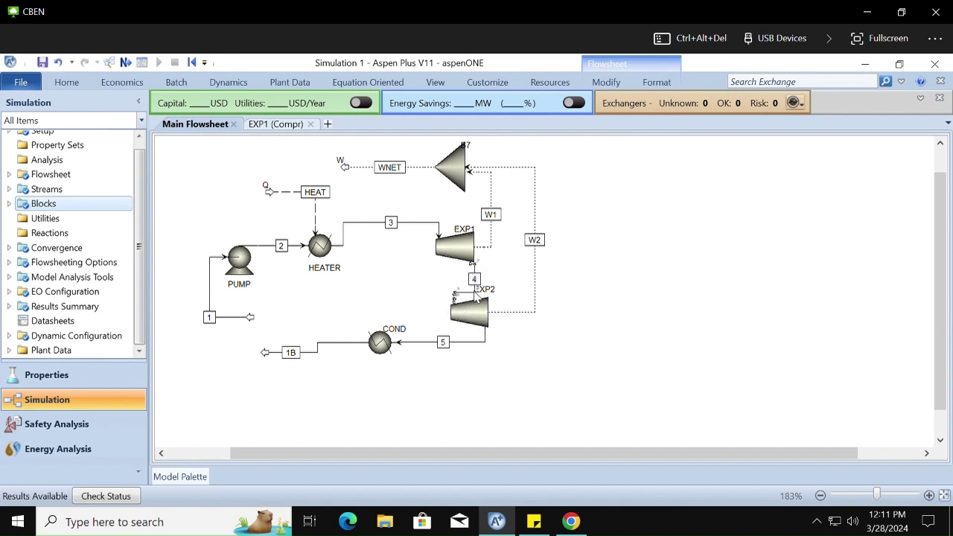
{"action": "left_click", "coordinate": [568, 384]}
{"action": "right_click", "coordinate": [386, 172]}
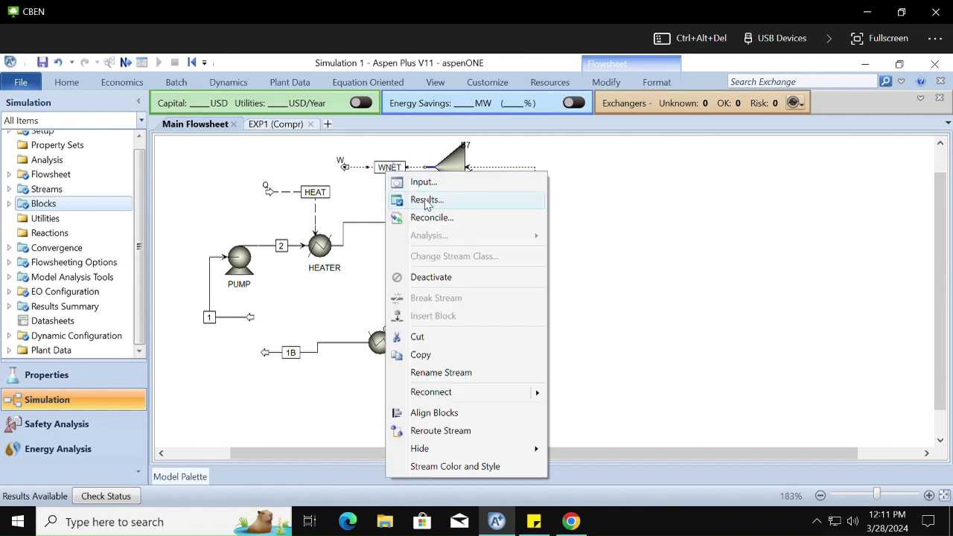
{"action": "left_click", "coordinate": [492, 467]}
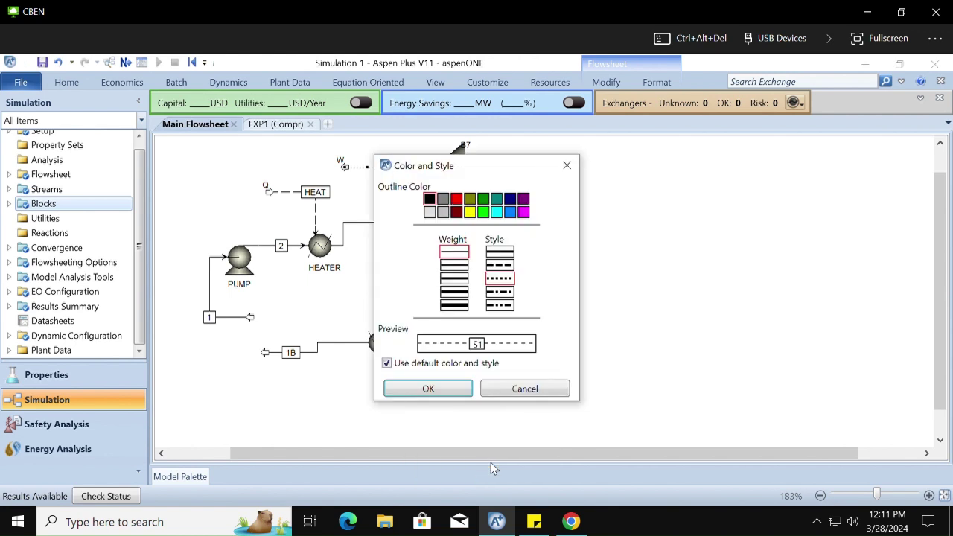
{"action": "left_click", "coordinate": [567, 165]}
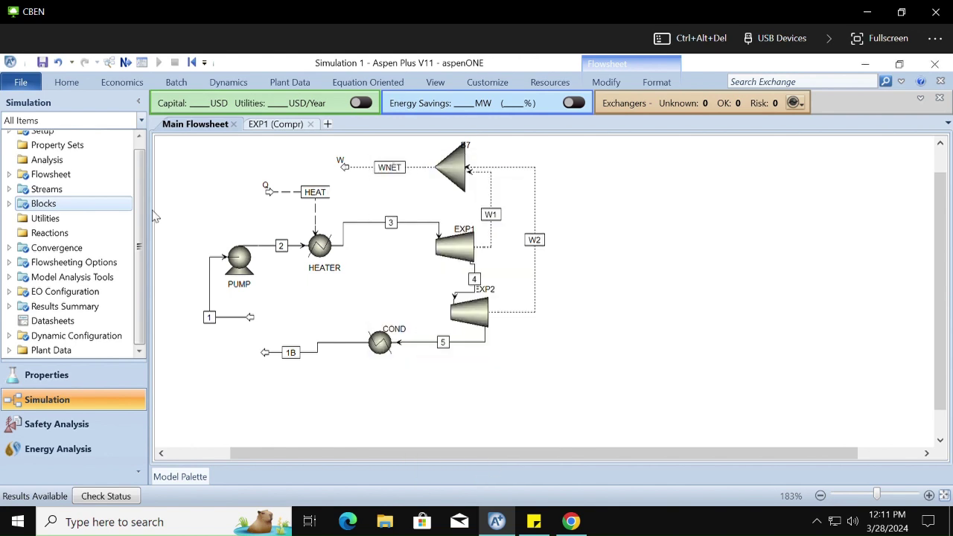
Step: Open the input of sensitivity analysis 1 to view its manipulated variable and limits
{"action": "double_click", "coordinate": [78, 278]}
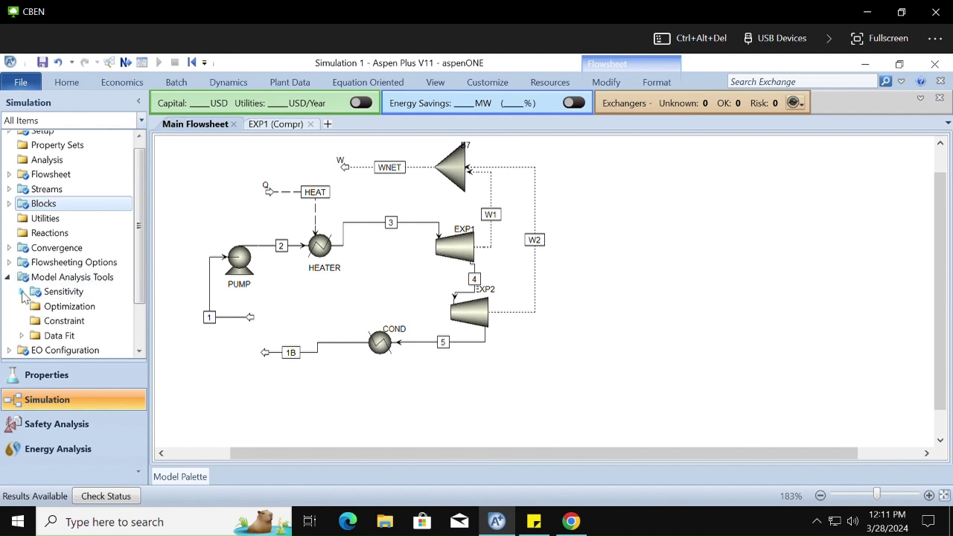
{"action": "right_click", "coordinate": [66, 296]}
{"action": "left_click", "coordinate": [4, 295]}
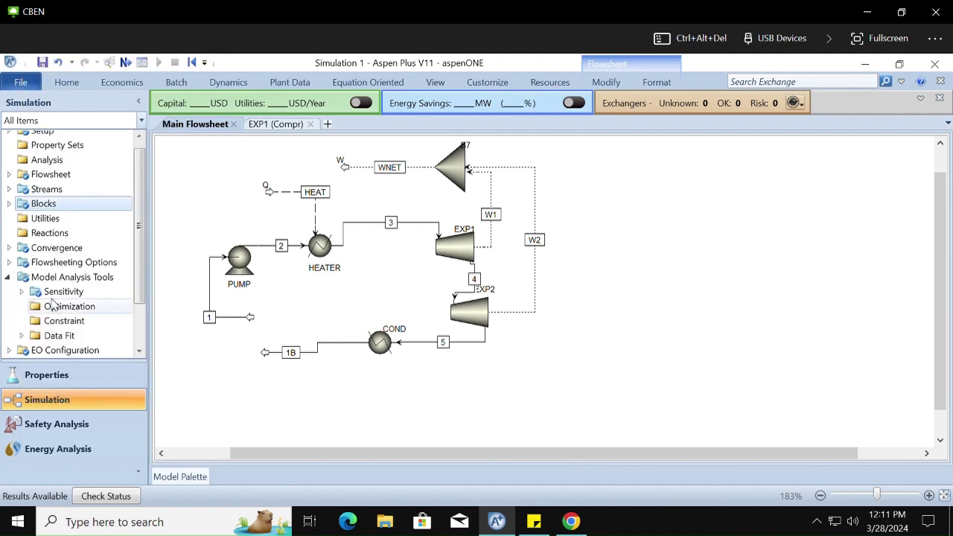
{"action": "right_click", "coordinate": [52, 300]}
{"action": "left_click", "coordinate": [51, 298]}
{"action": "double_click", "coordinate": [51, 296]}
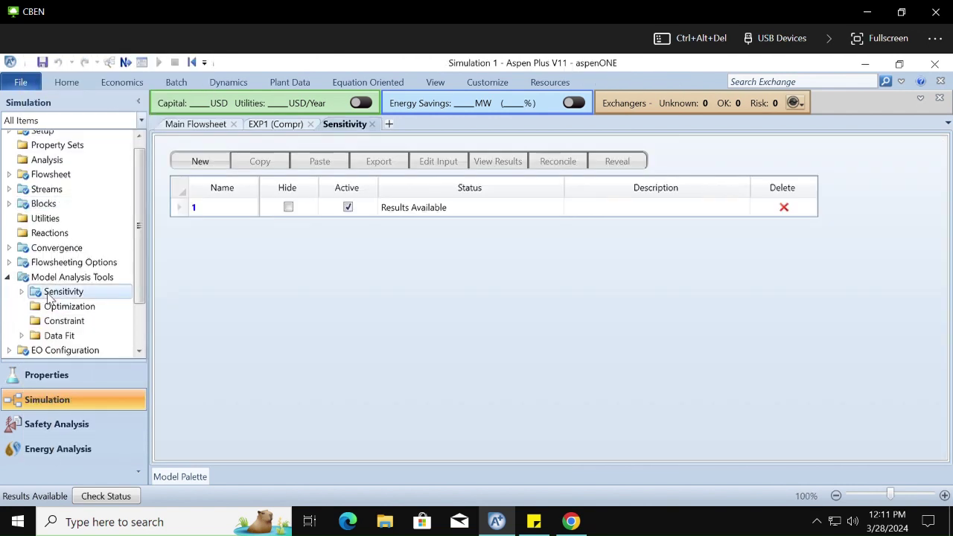
{"action": "left_click", "coordinate": [250, 217]}
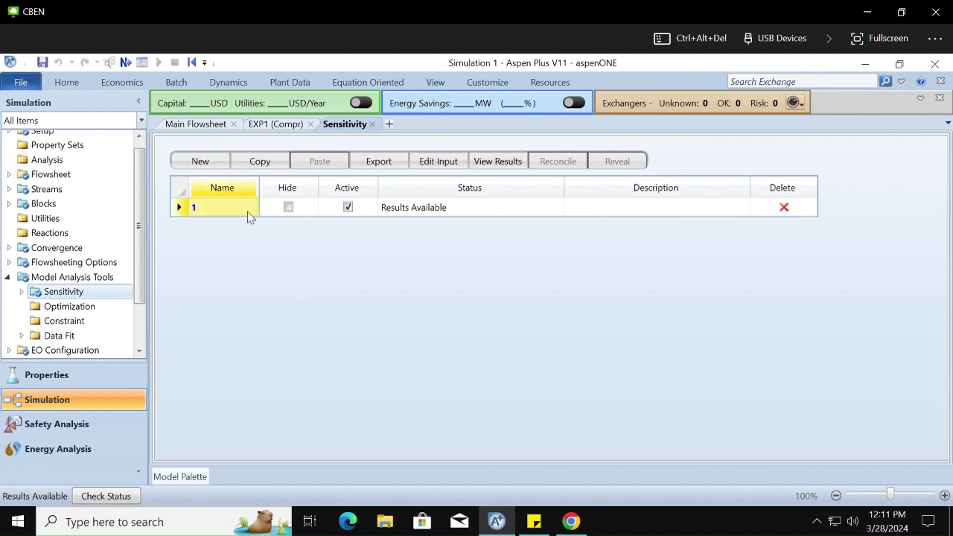
{"action": "double_click", "coordinate": [250, 217]}
Step: Open the results summary of sensitivity analysis 1 and examine WTOT/1000 against EXP1's pressure
{"action": "right_click", "coordinate": [33, 307]}
{"action": "left_click", "coordinate": [22, 293]}
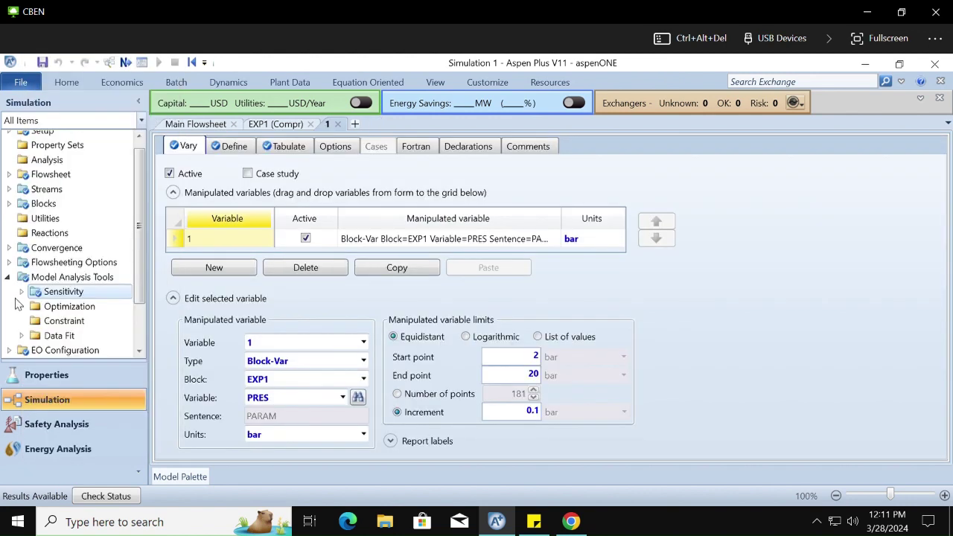
{"action": "left_click", "coordinate": [21, 291]}
{"action": "left_click", "coordinate": [32, 306]}
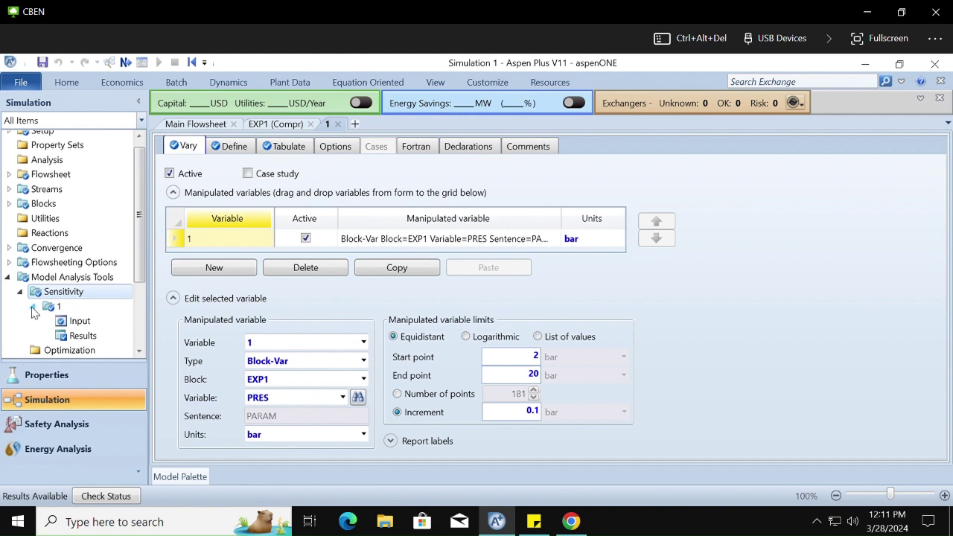
{"action": "left_click", "coordinate": [79, 336]}
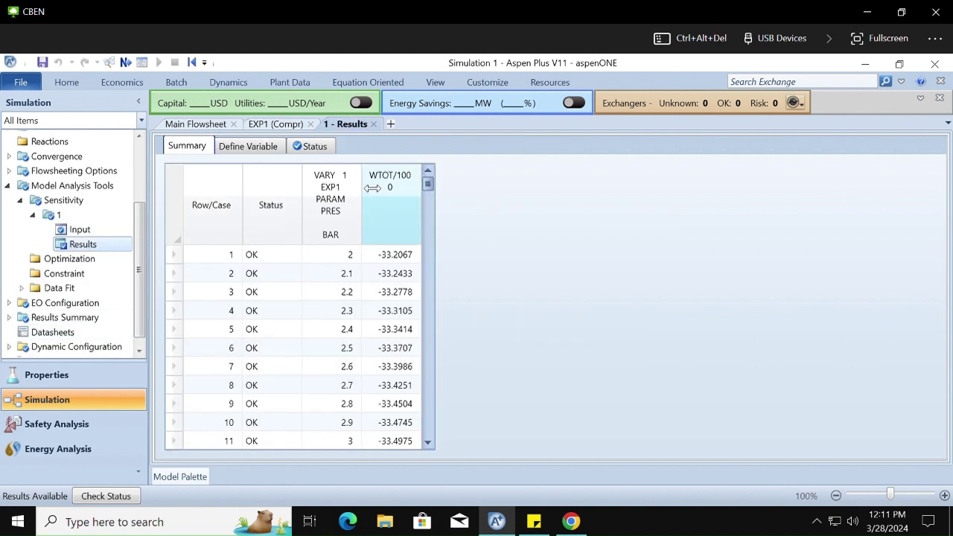
{"action": "right_click", "coordinate": [449, 282]}
{"action": "left_click", "coordinate": [491, 293]}
{"action": "left_click_drag", "start_coordinate": [427, 182], "coordinate": [435, 121]}
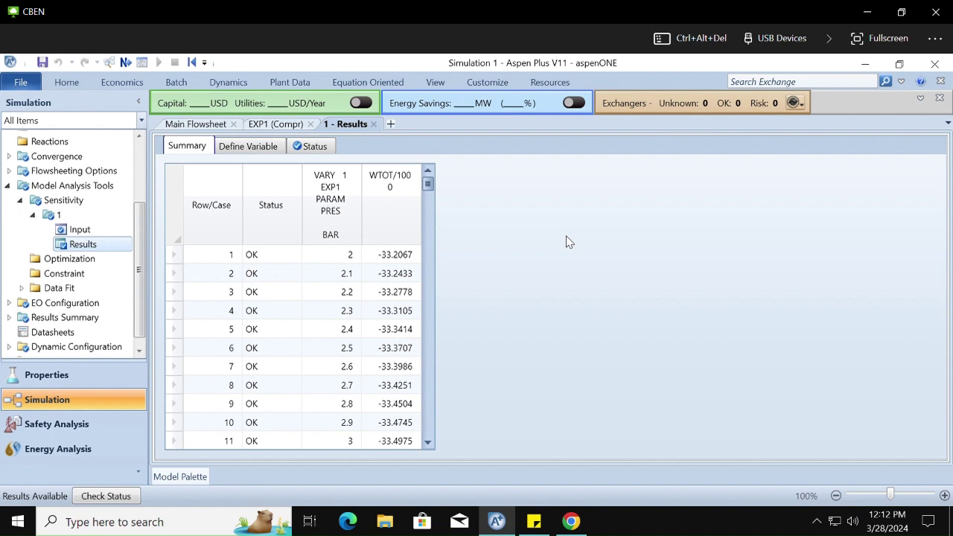
{"action": "right_click", "coordinate": [113, 247]}
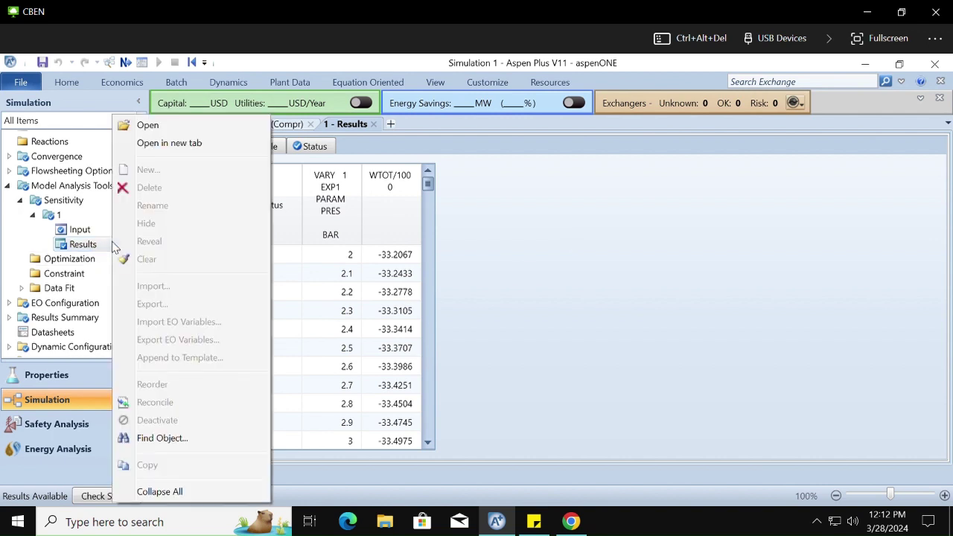
{"action": "left_click", "coordinate": [113, 247]}
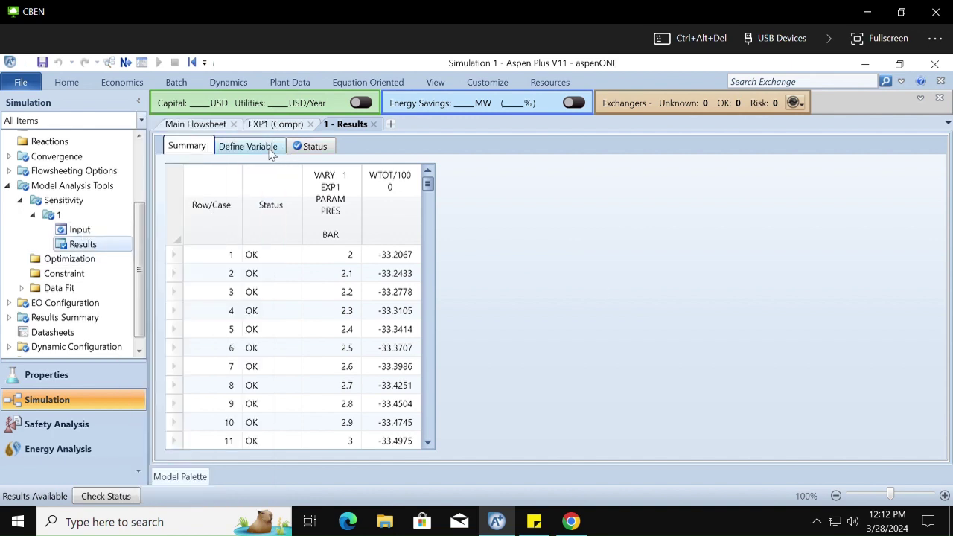